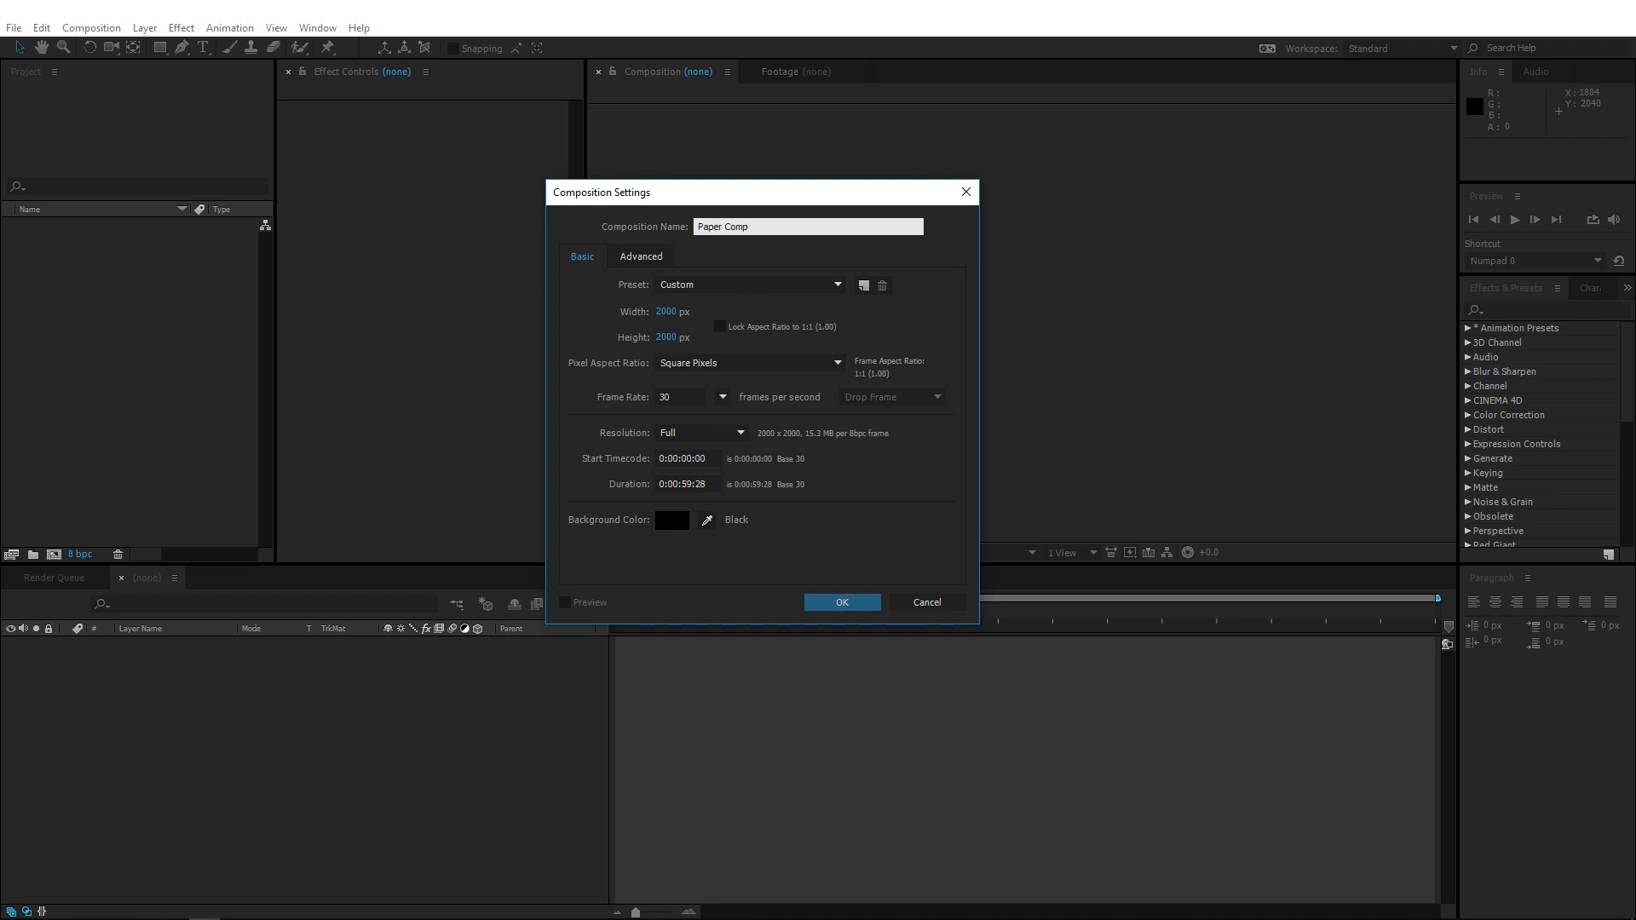
# - Create the 2000 × 2000 px, 30 fps composition Paper Comp, and import Crumple.jpg into it as a layer
pyautogui.press('Return')
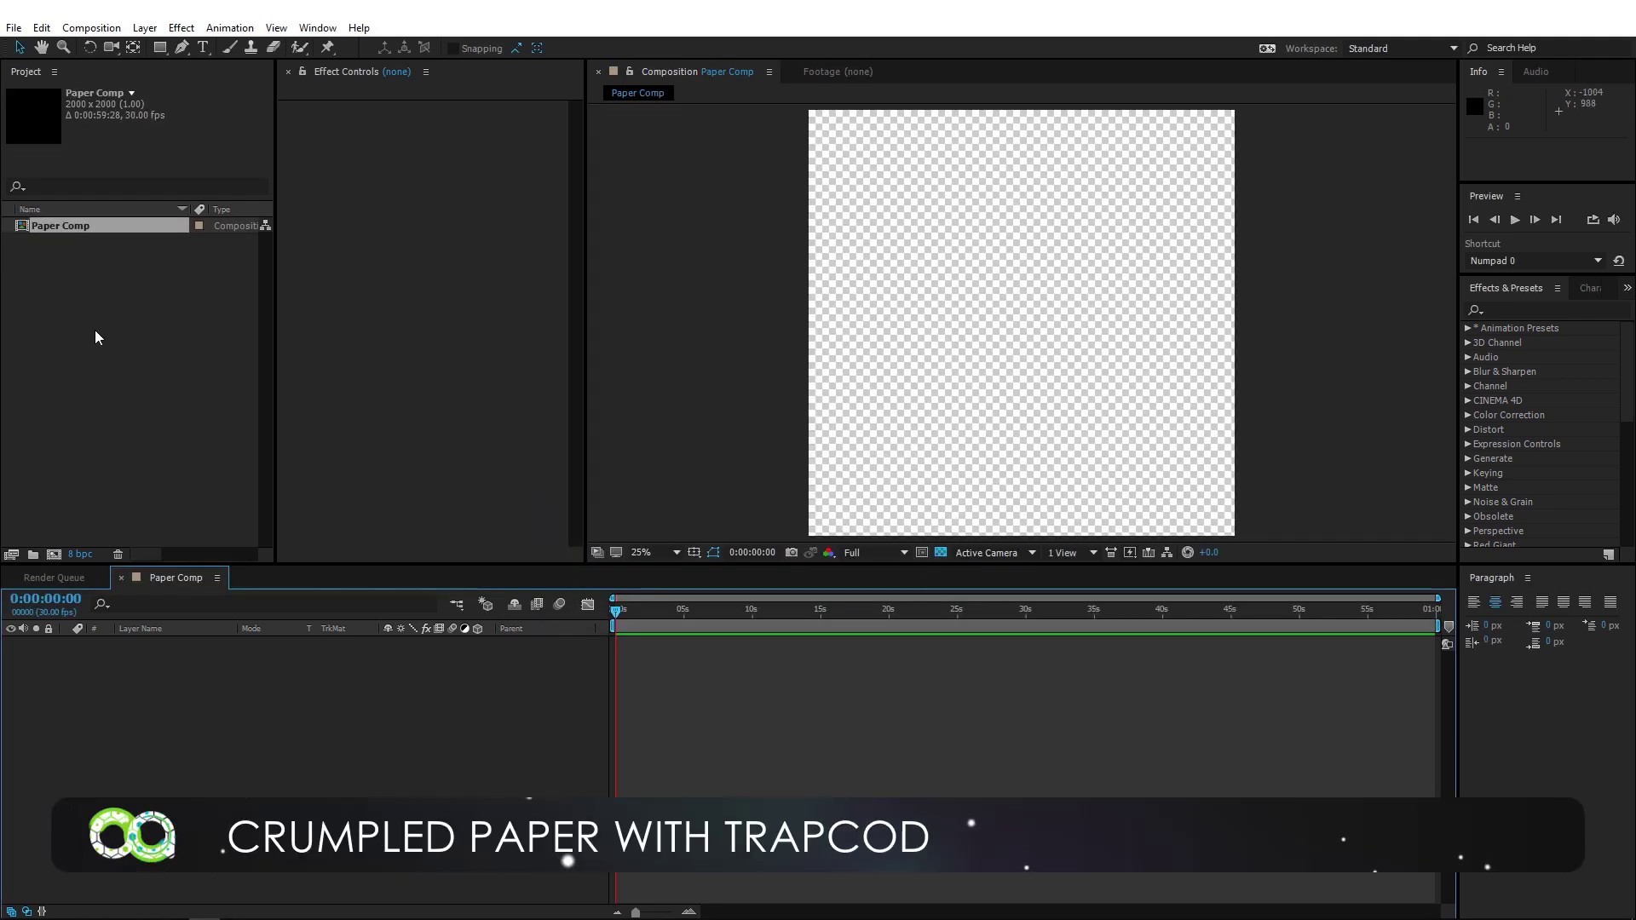
pyautogui.doubleClick(95, 330)
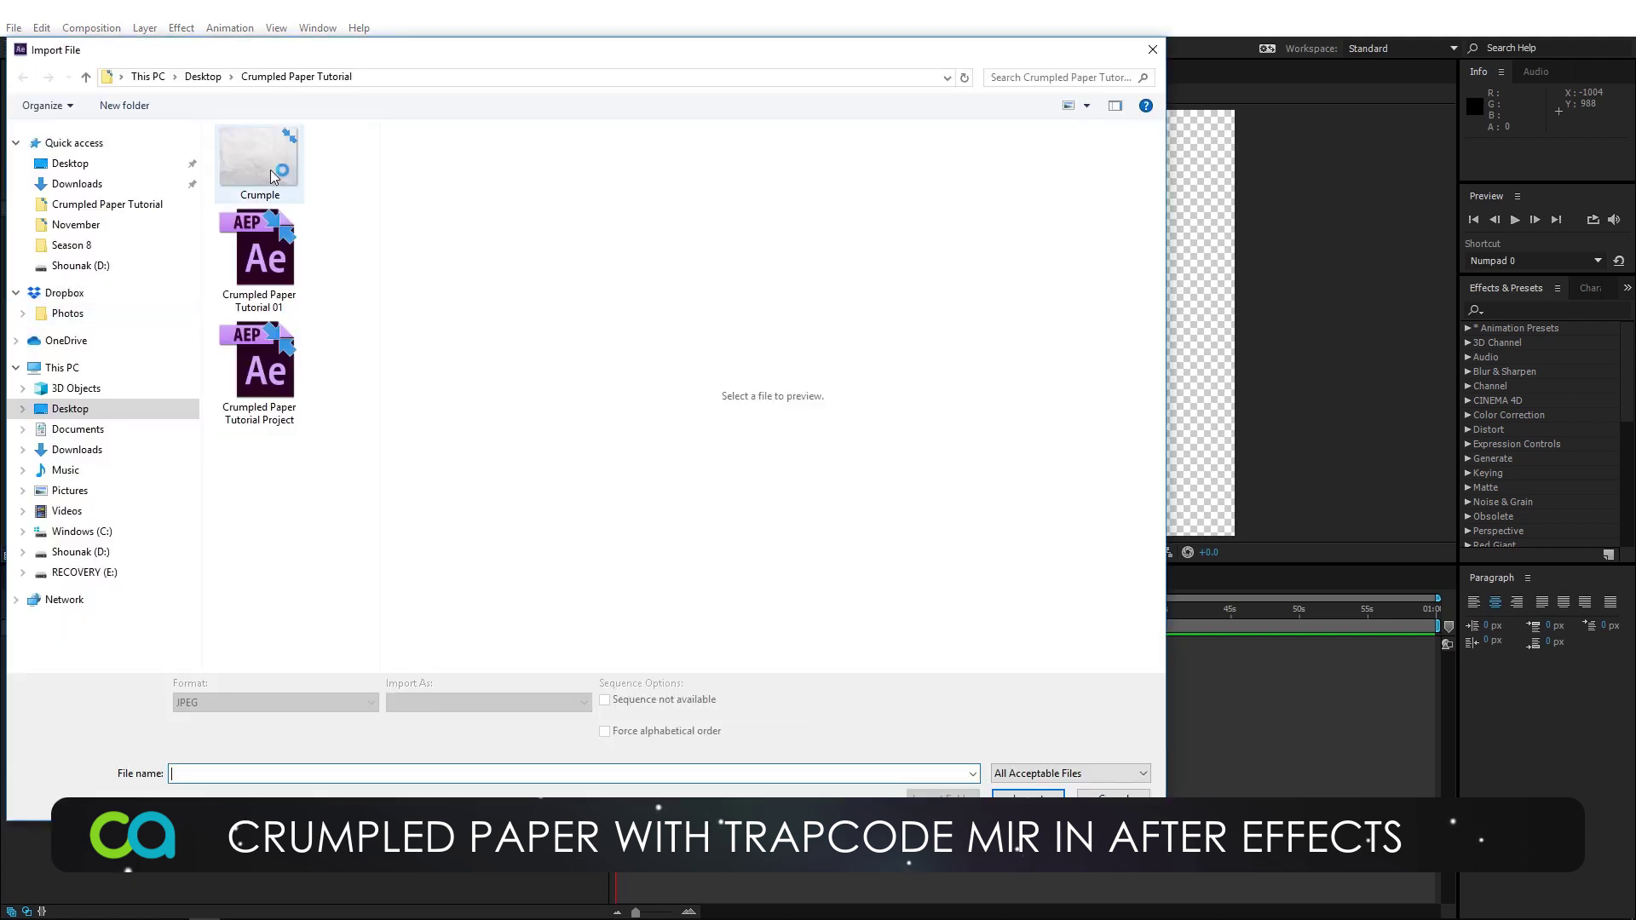
pyautogui.doubleClick(272, 176)
pyautogui.moveTo(100, 242); pyautogui.dragTo(140, 647)
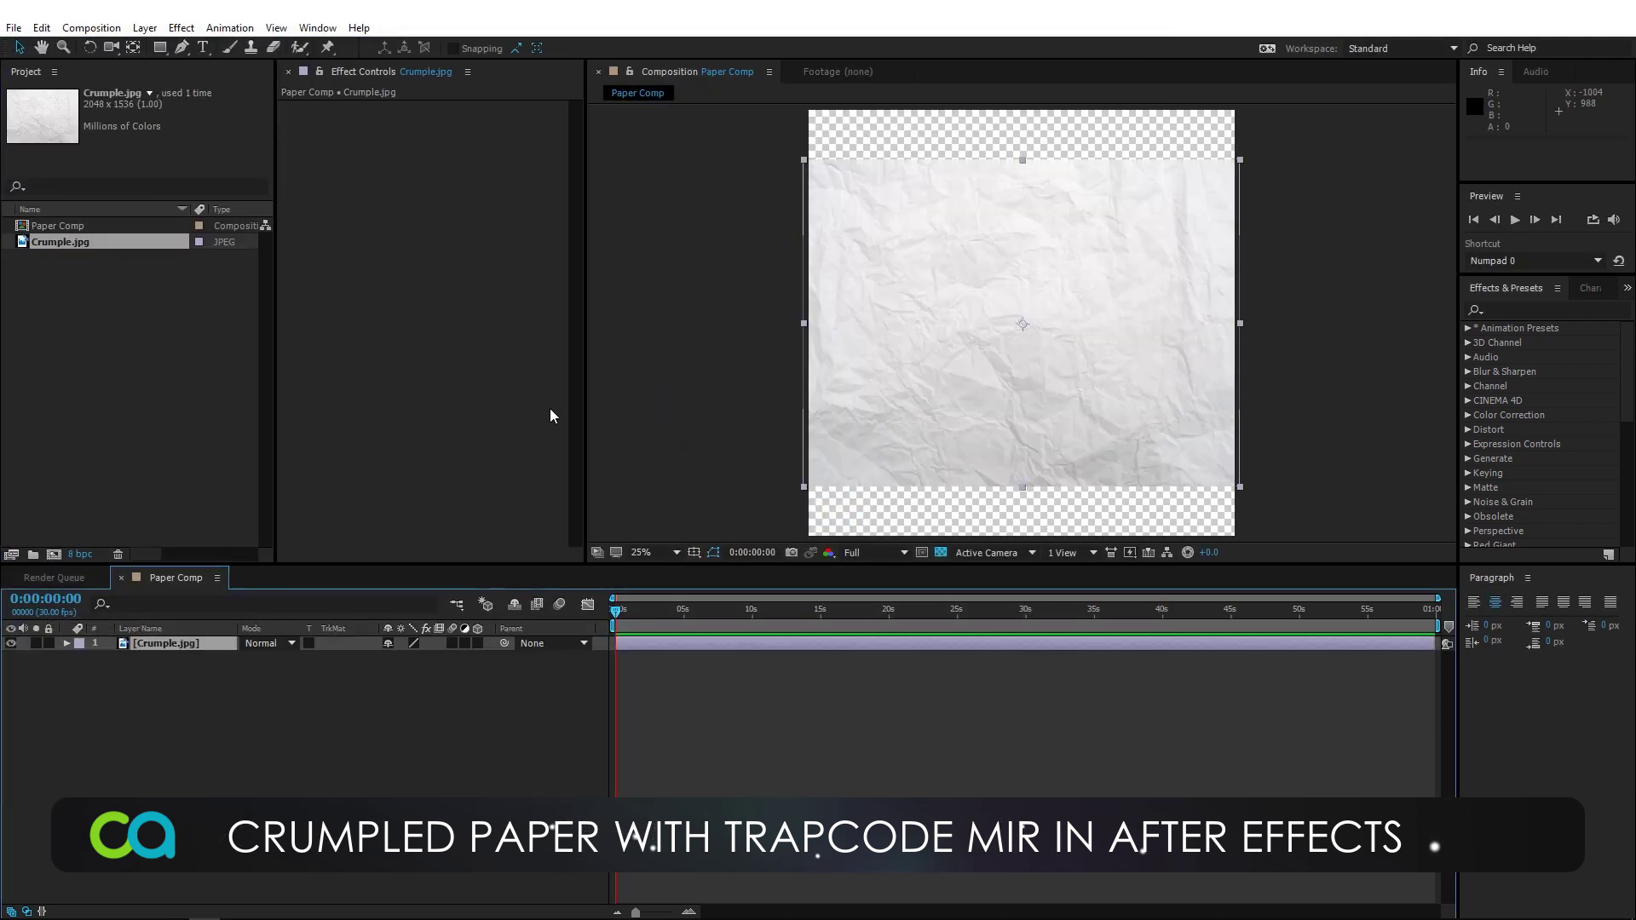
# - Turn off the transparency grid and scale the Crumple.jpg layer to 131.6% to fill the composition
pyautogui.press('s')
pyautogui.click(941, 552)
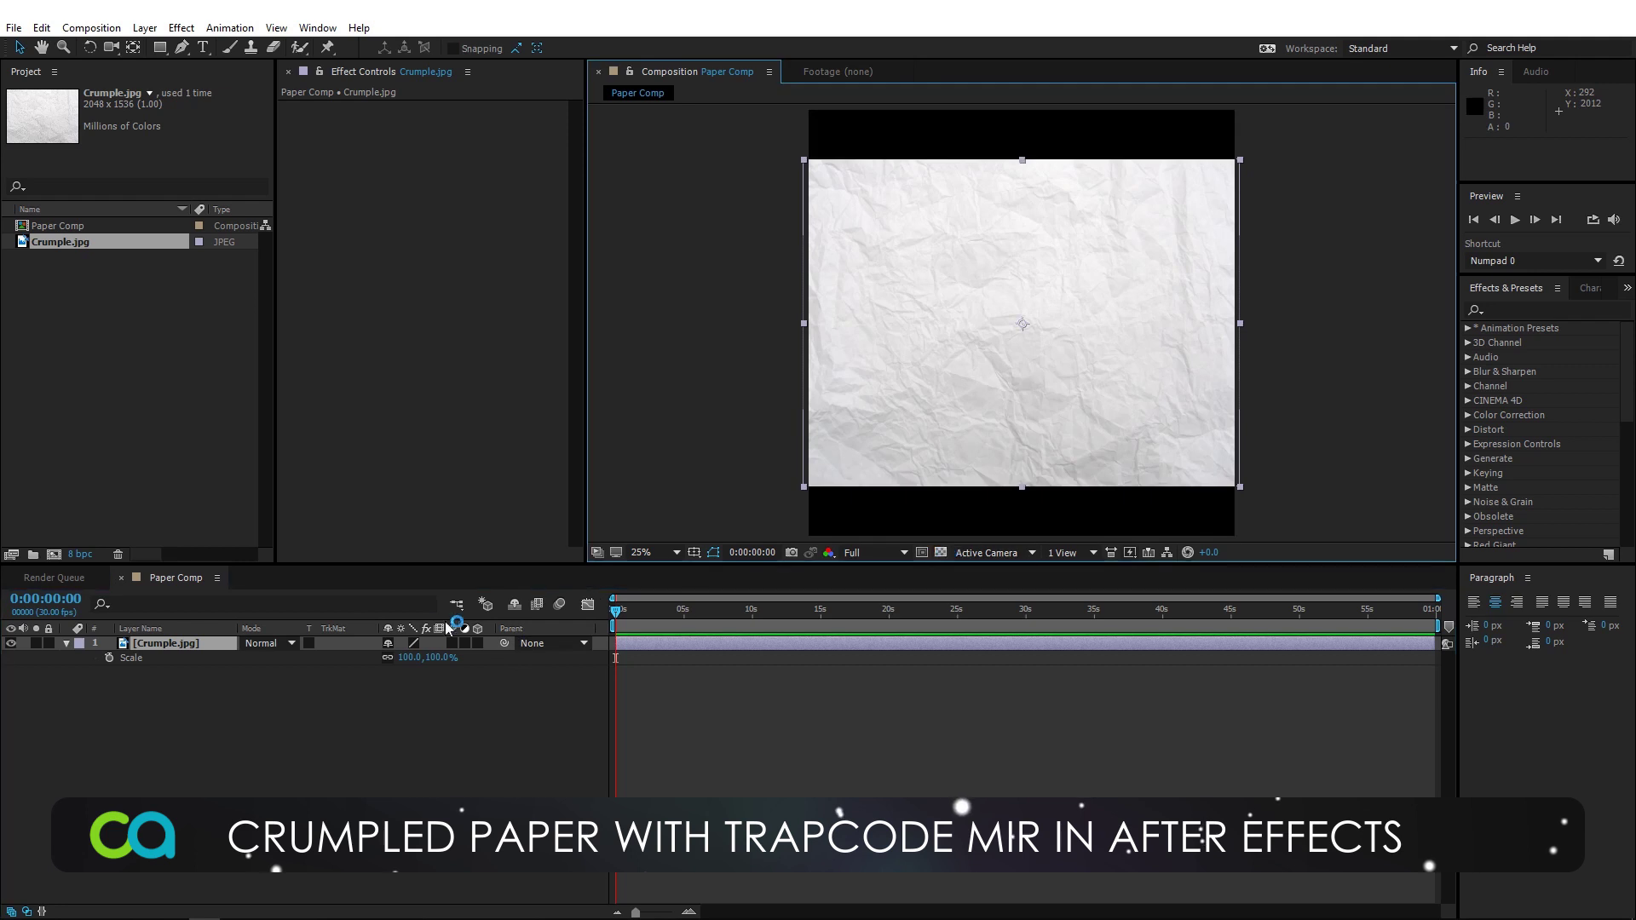
pyautogui.moveTo(443, 658); pyautogui.dragTo(576, 652)
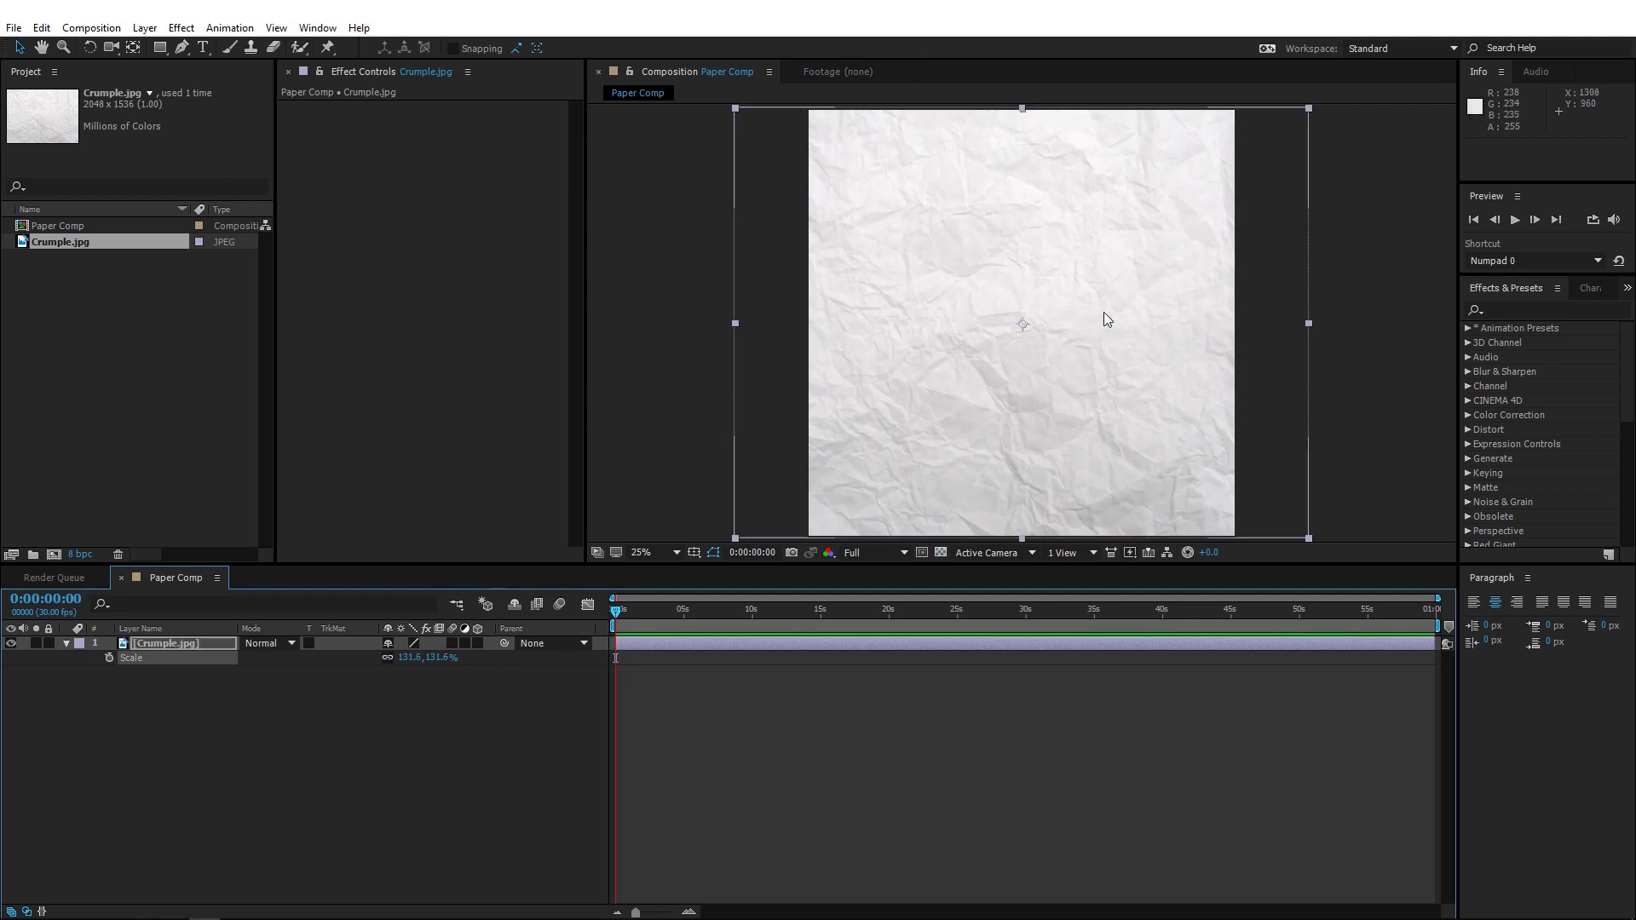
# - Add a text layer reading "crumple this" on two lines over the paper image
pyautogui.click(203, 49)
pyautogui.click(937, 239)
pyautogui.write('c')
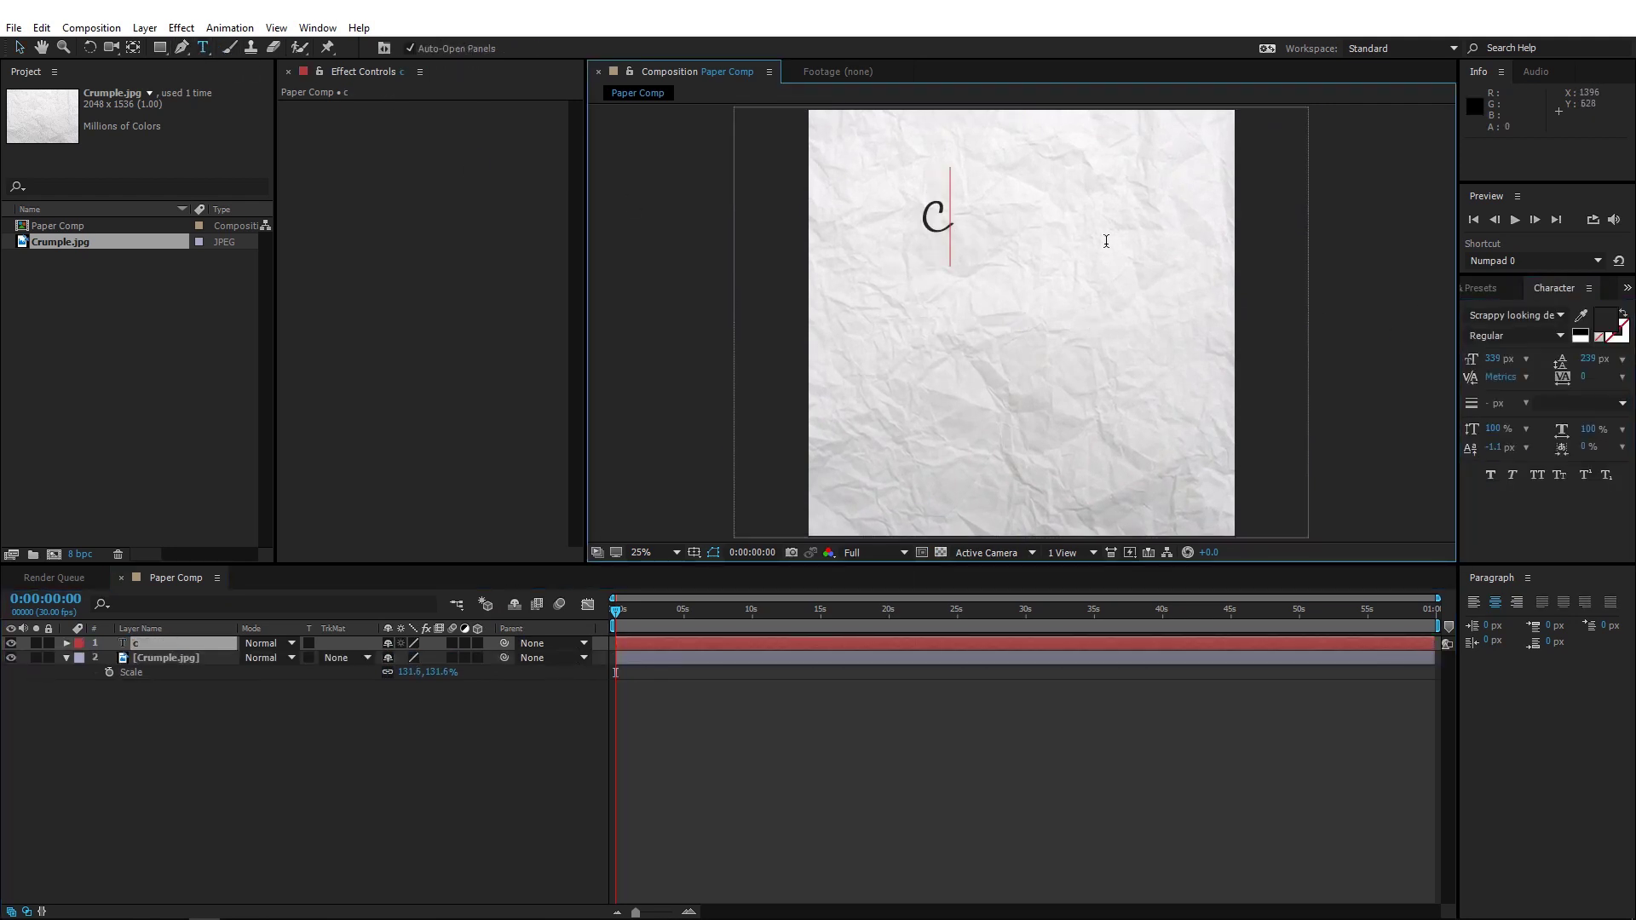
pyautogui.write('rumpled')
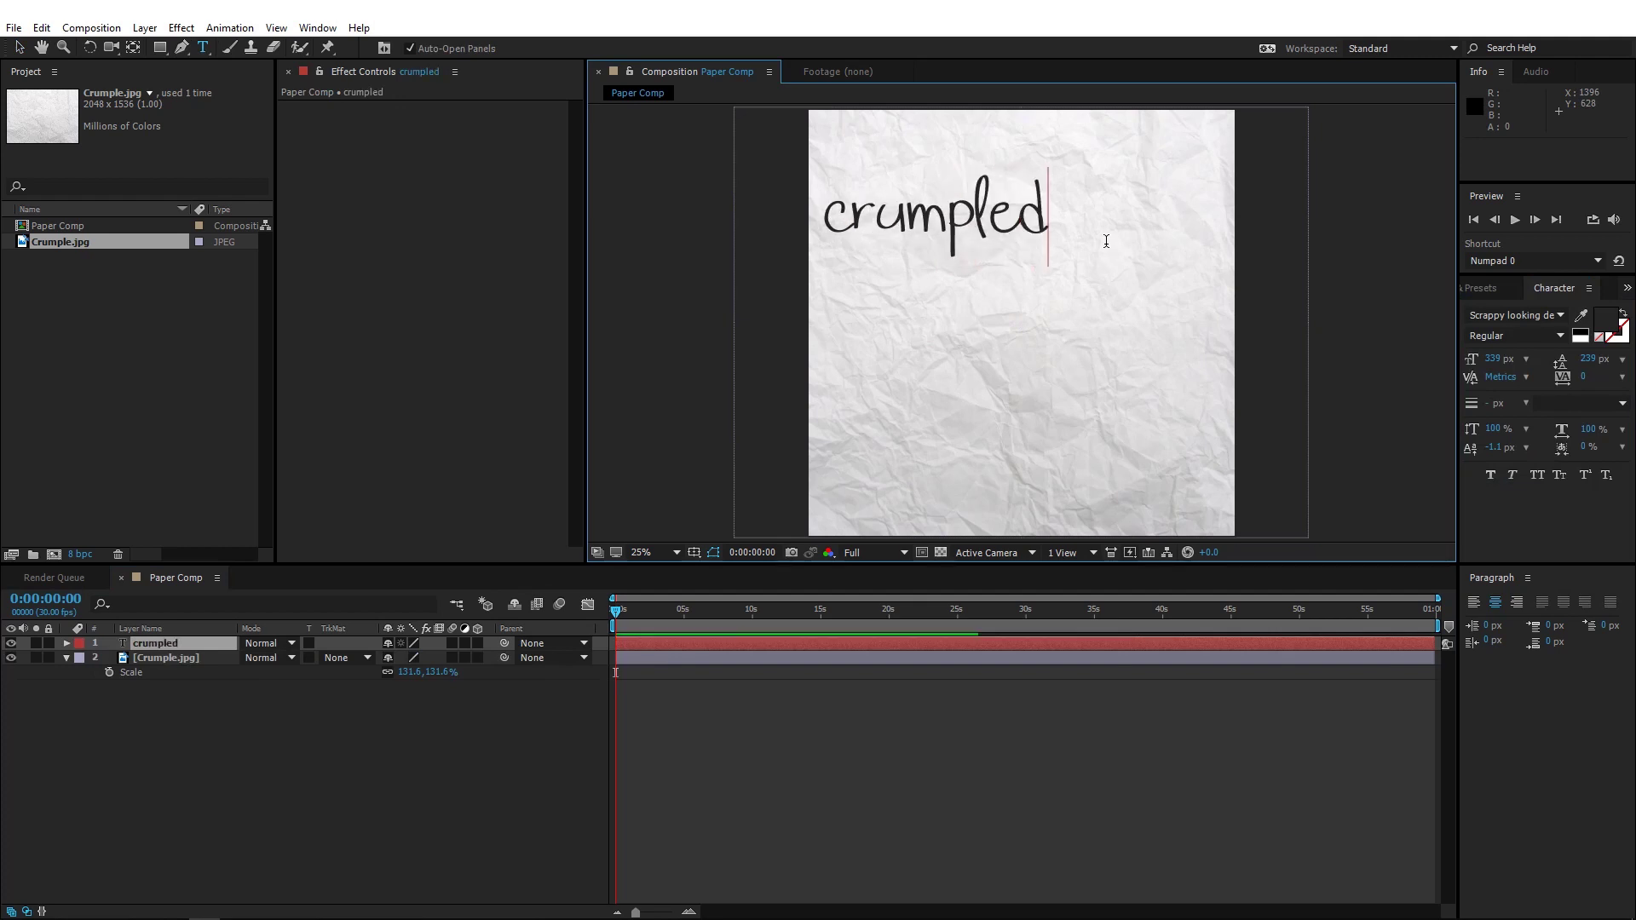
pyautogui.press('BackSpace')
pyautogui.press('Return')
pyautogui.write('this')
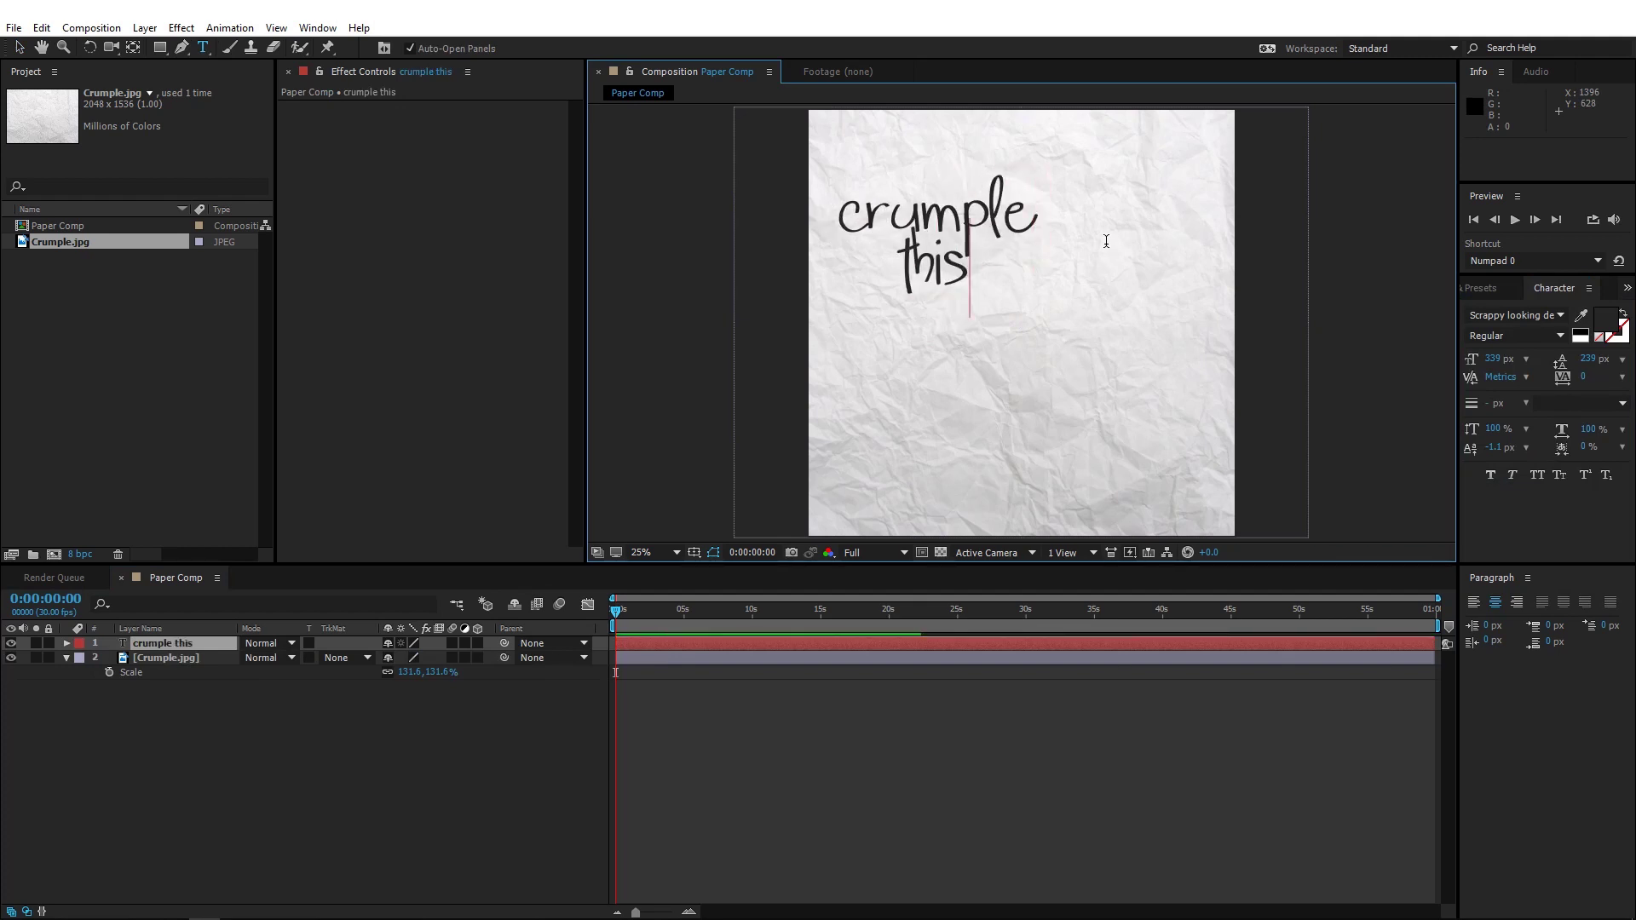
pyautogui.hotkey('ctrl', 'Return')
# - Show the title/action safe guides and centre the text layer in the composition at position 1008, 980
pyautogui.press('v')
pyautogui.moveTo(1001, 274); pyautogui.dragTo(1078, 333)
pyautogui.click(694, 552)
pyautogui.click(750, 573)
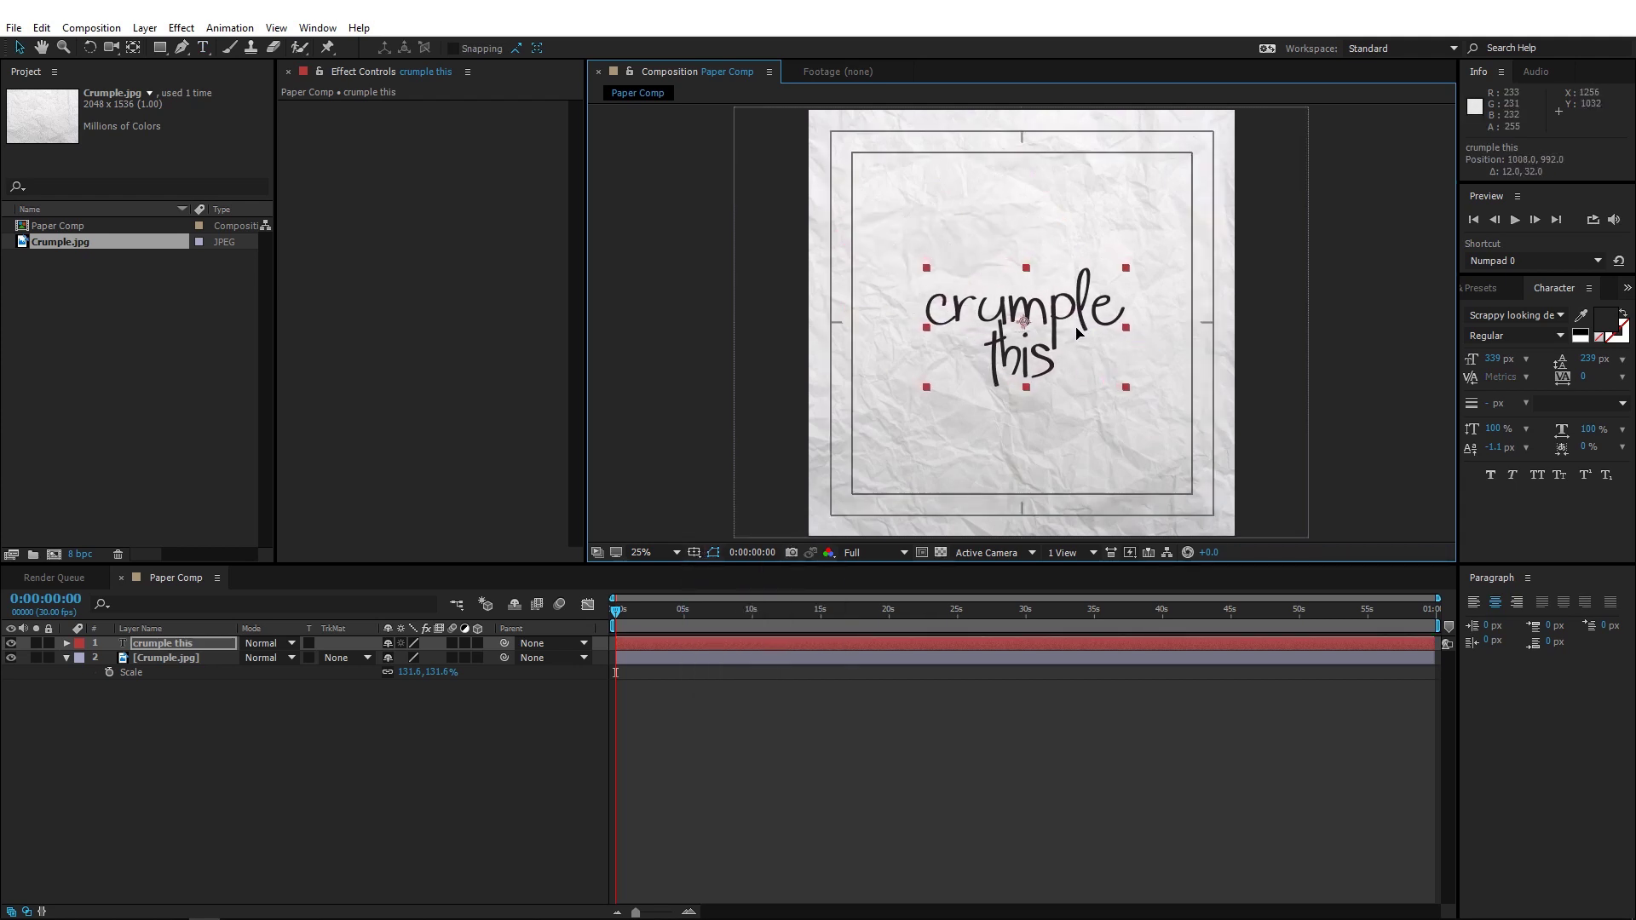
pyautogui.hotkey('shift', 'Up')
pyautogui.press('Up')
pyautogui.press('Up')
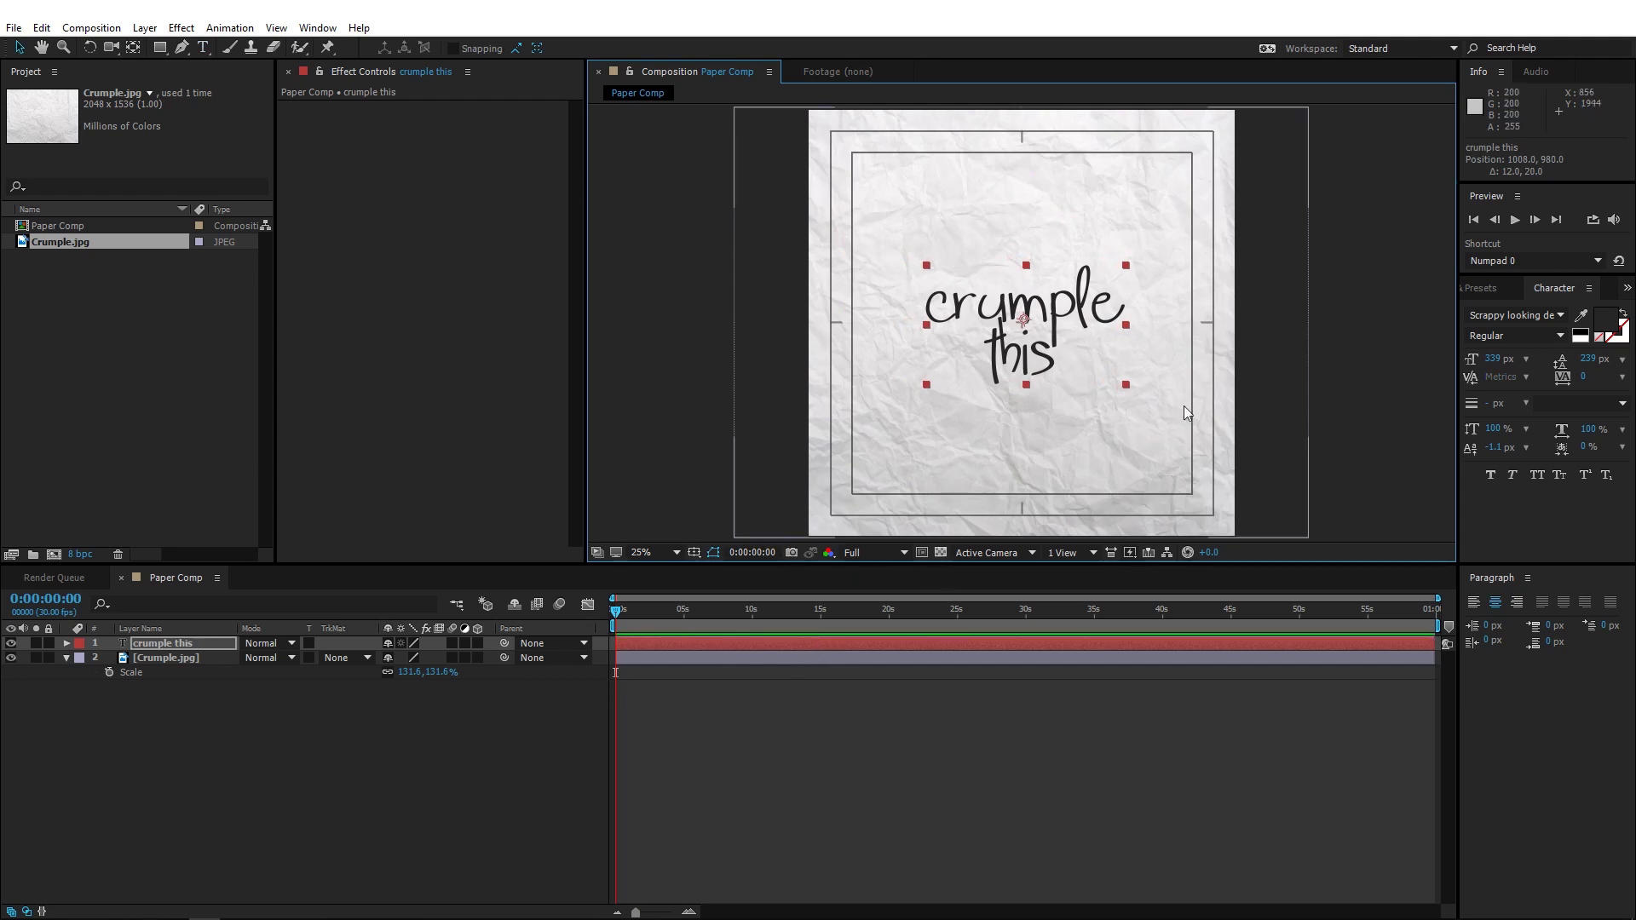
# - Create a new composition named Main Comp with a size of 1920 × 1080 px
pyautogui.click(92, 29)
pyautogui.click(109, 48)
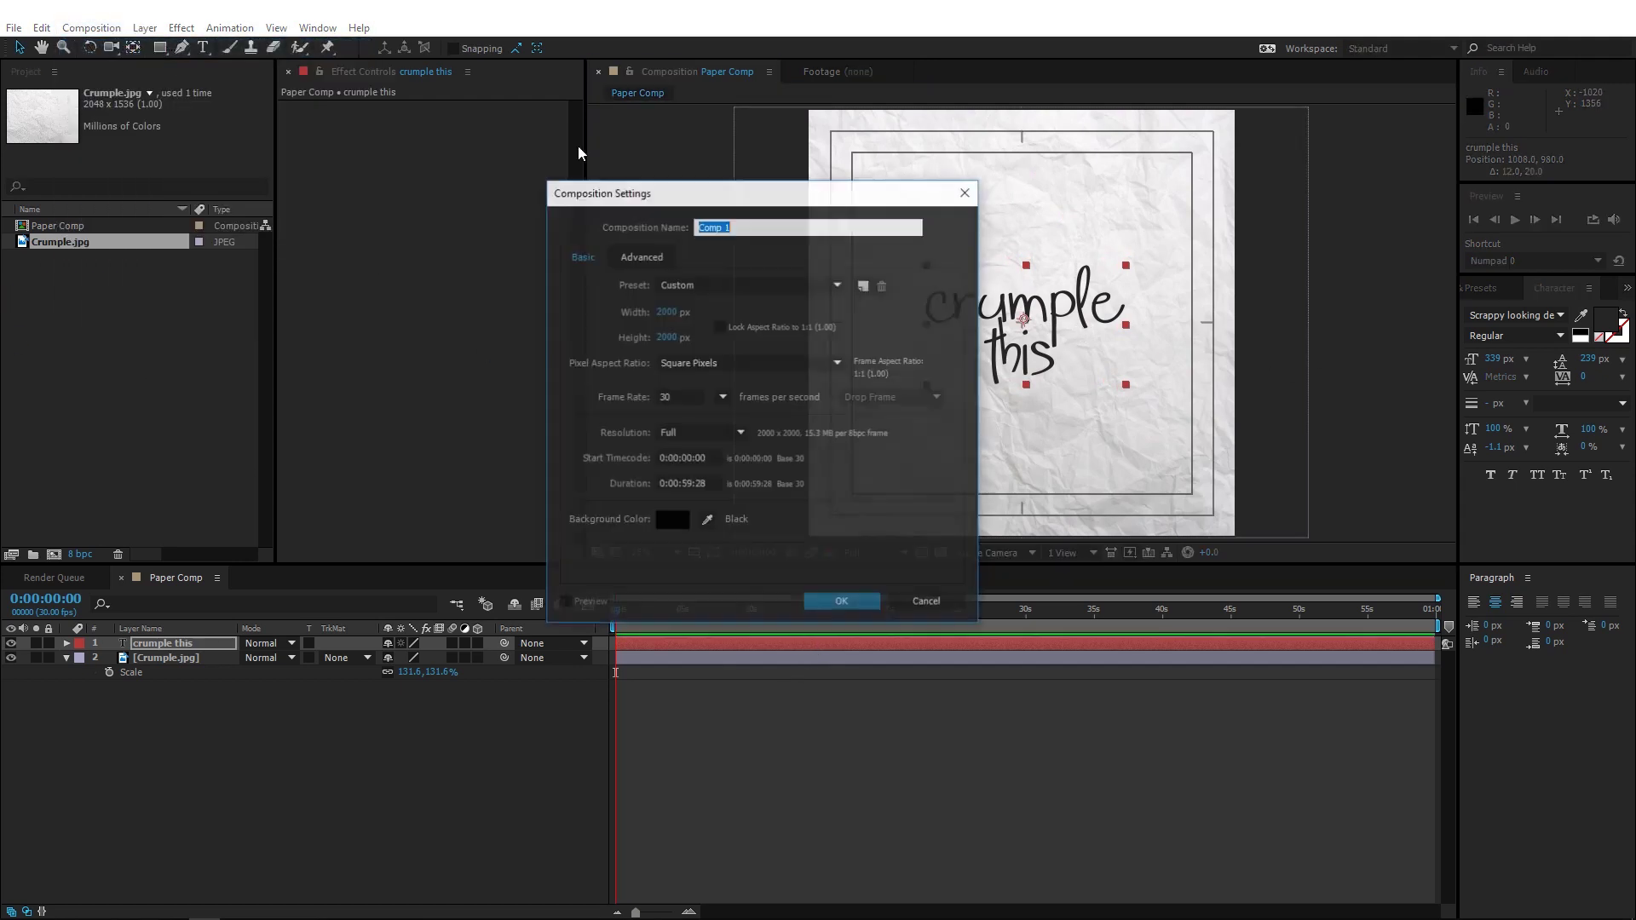
pyautogui.write('Main')
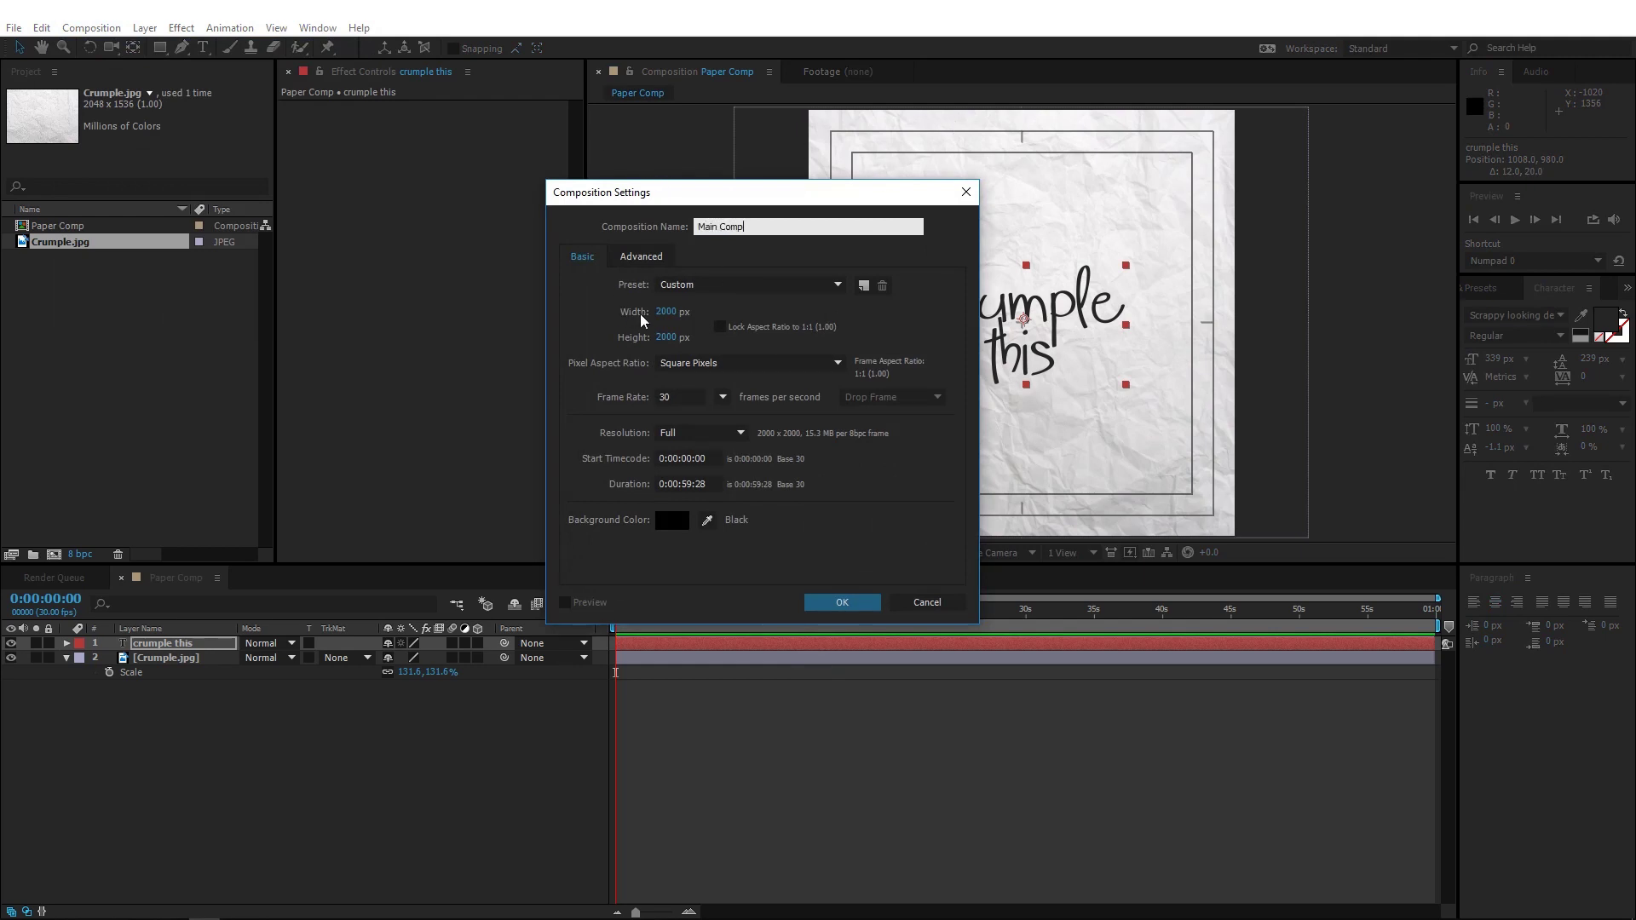
pyautogui.click(671, 311)
pyautogui.write('1920')
pyautogui.press('Tab')
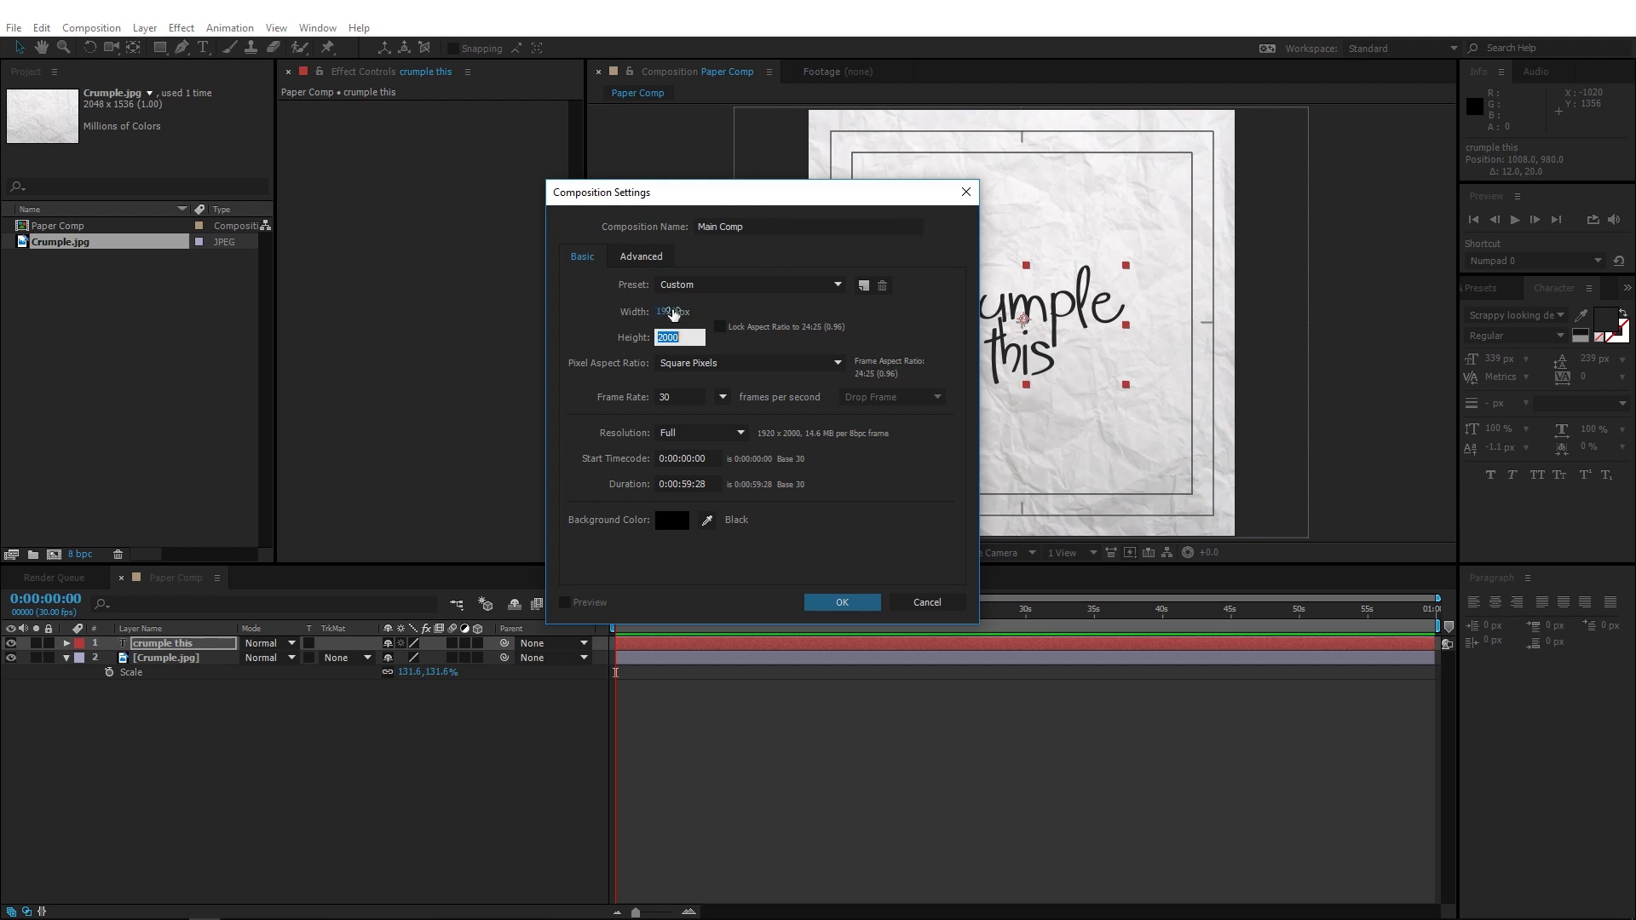
pyautogui.write('1080')
pyautogui.click(838, 602)
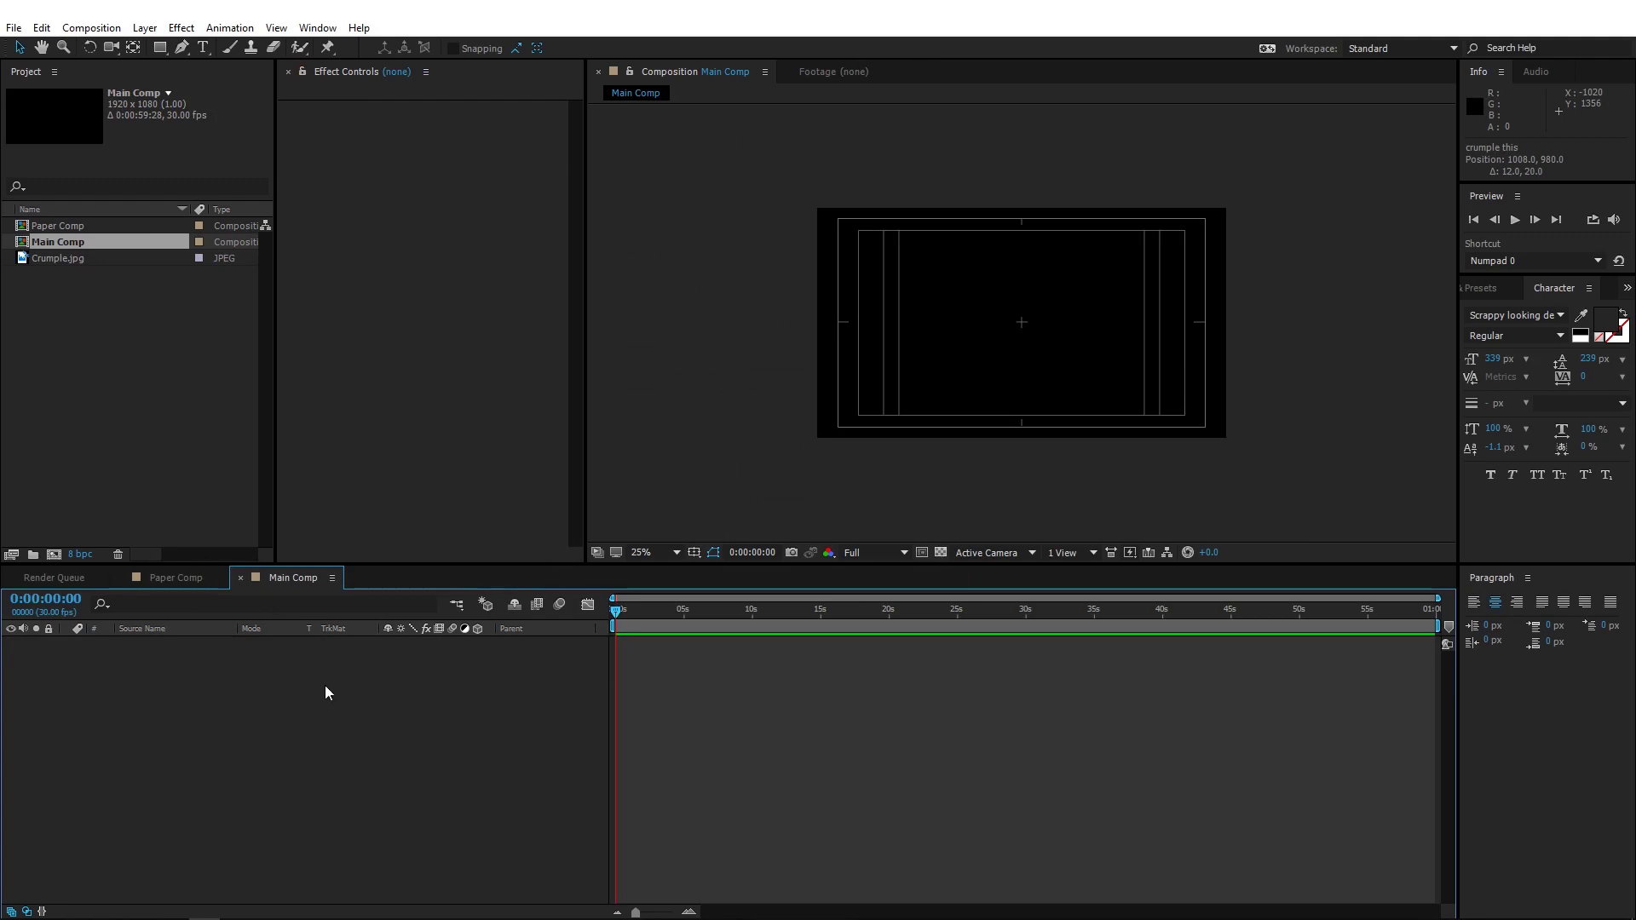
# - Add a comp-size black solid to Main Comp and rename the layer BG
pyautogui.hotkey('ctrl', 'y')
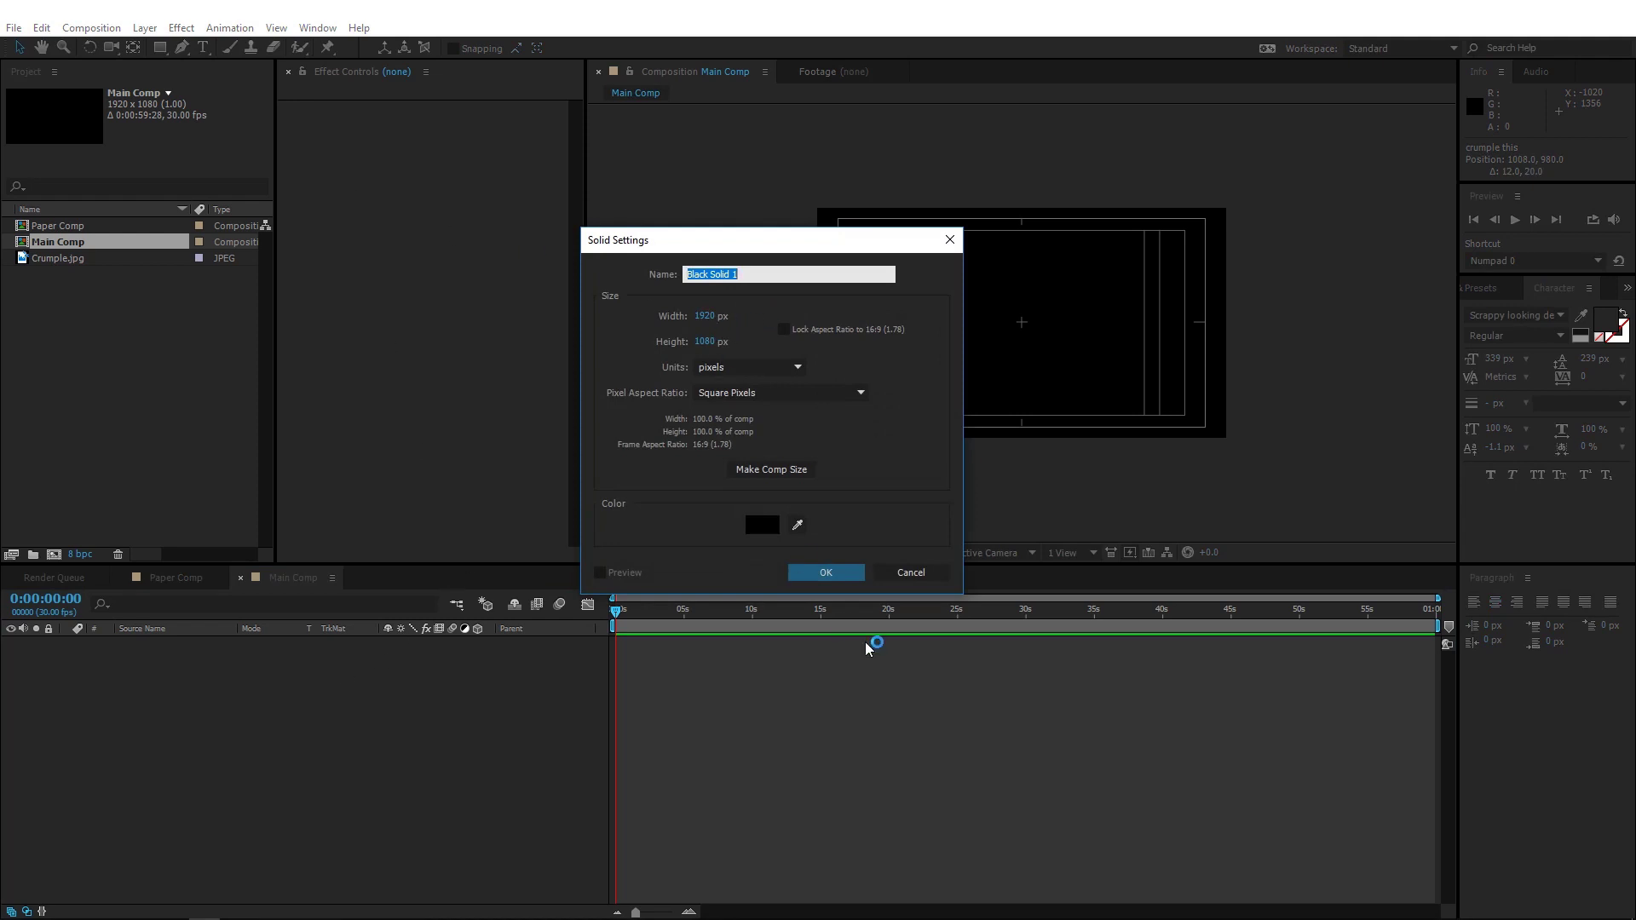
pyautogui.click(840, 570)
pyautogui.press('Return')
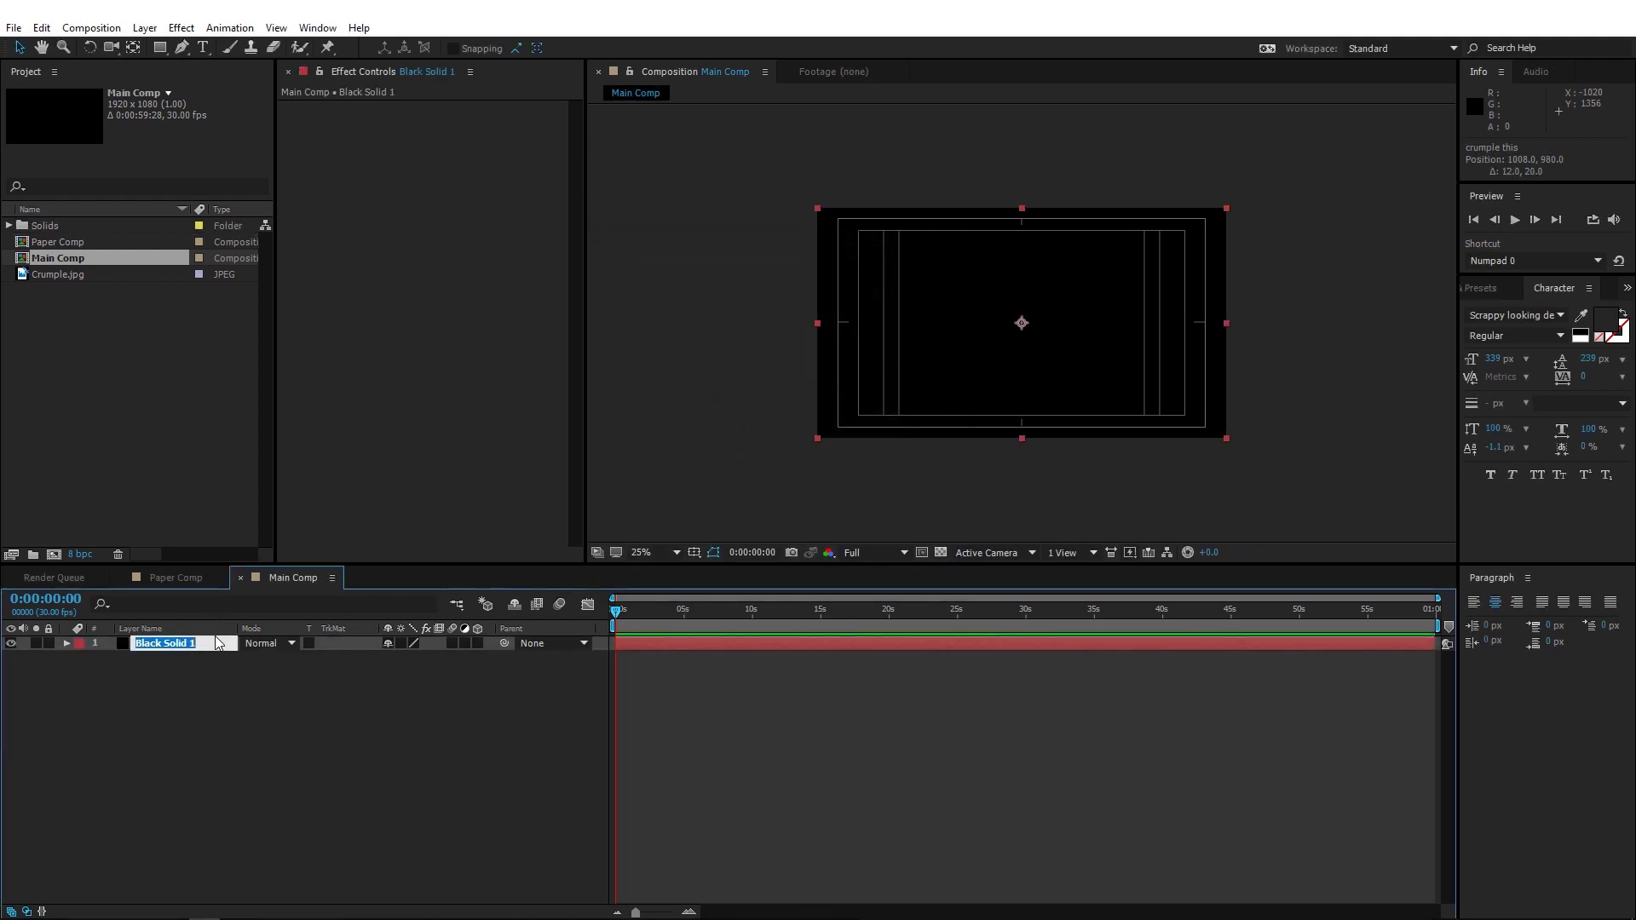
pyautogui.write('BG')
pyautogui.press('Return')
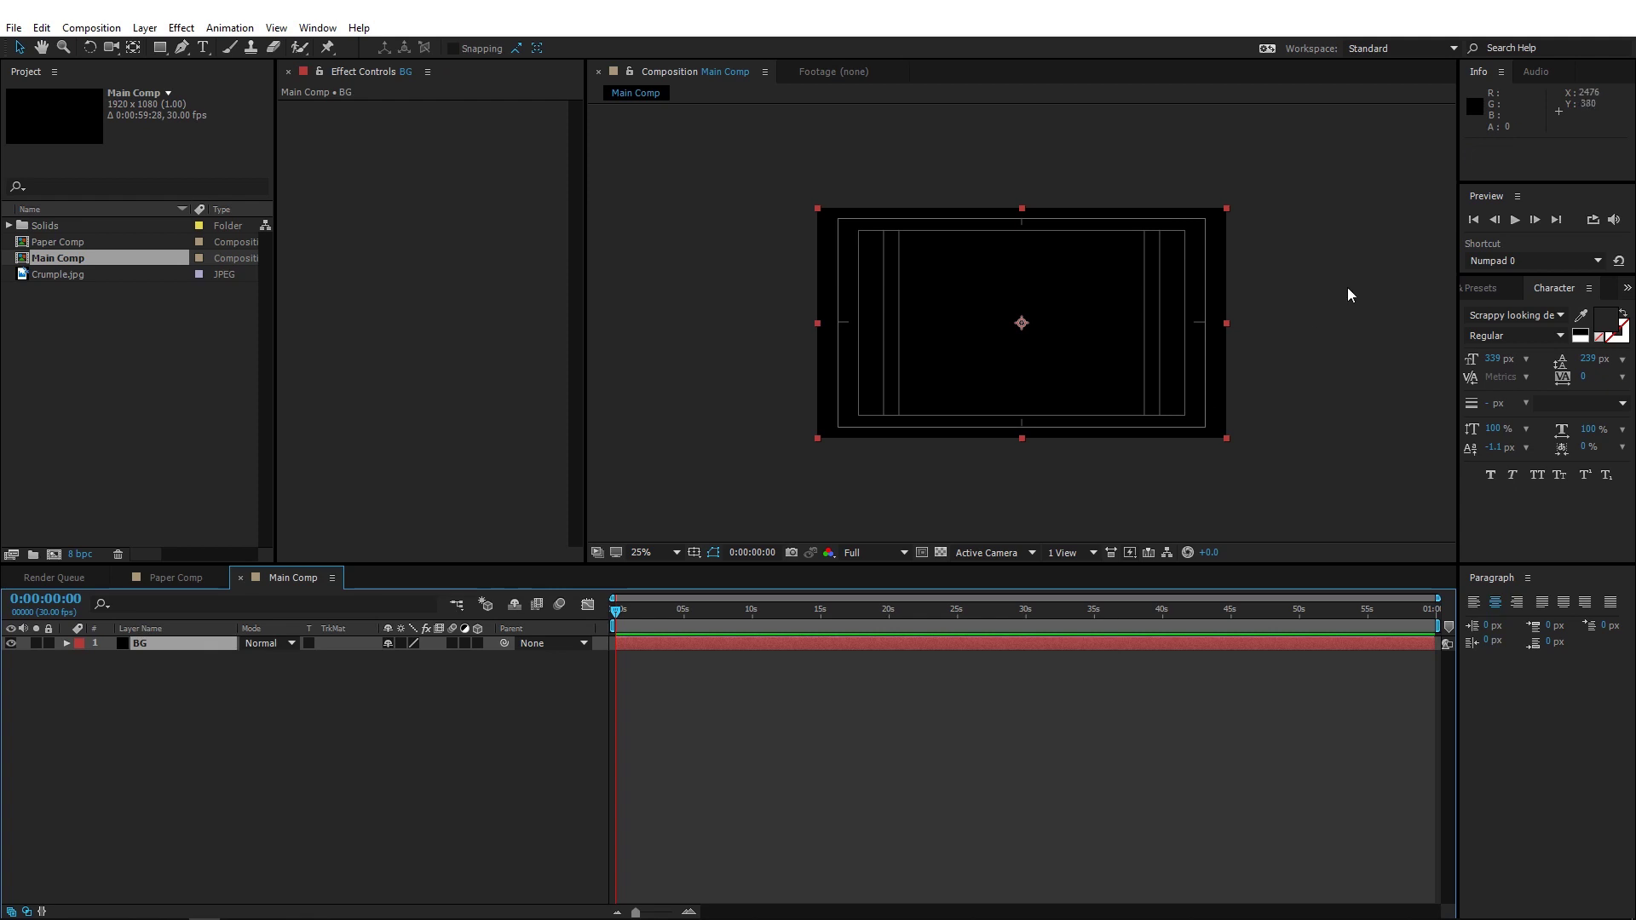
# - Find the Gradient Ramp effect and apply it to the BG layer
pyautogui.hotkey('ctrl', '5')
pyautogui.write('g')
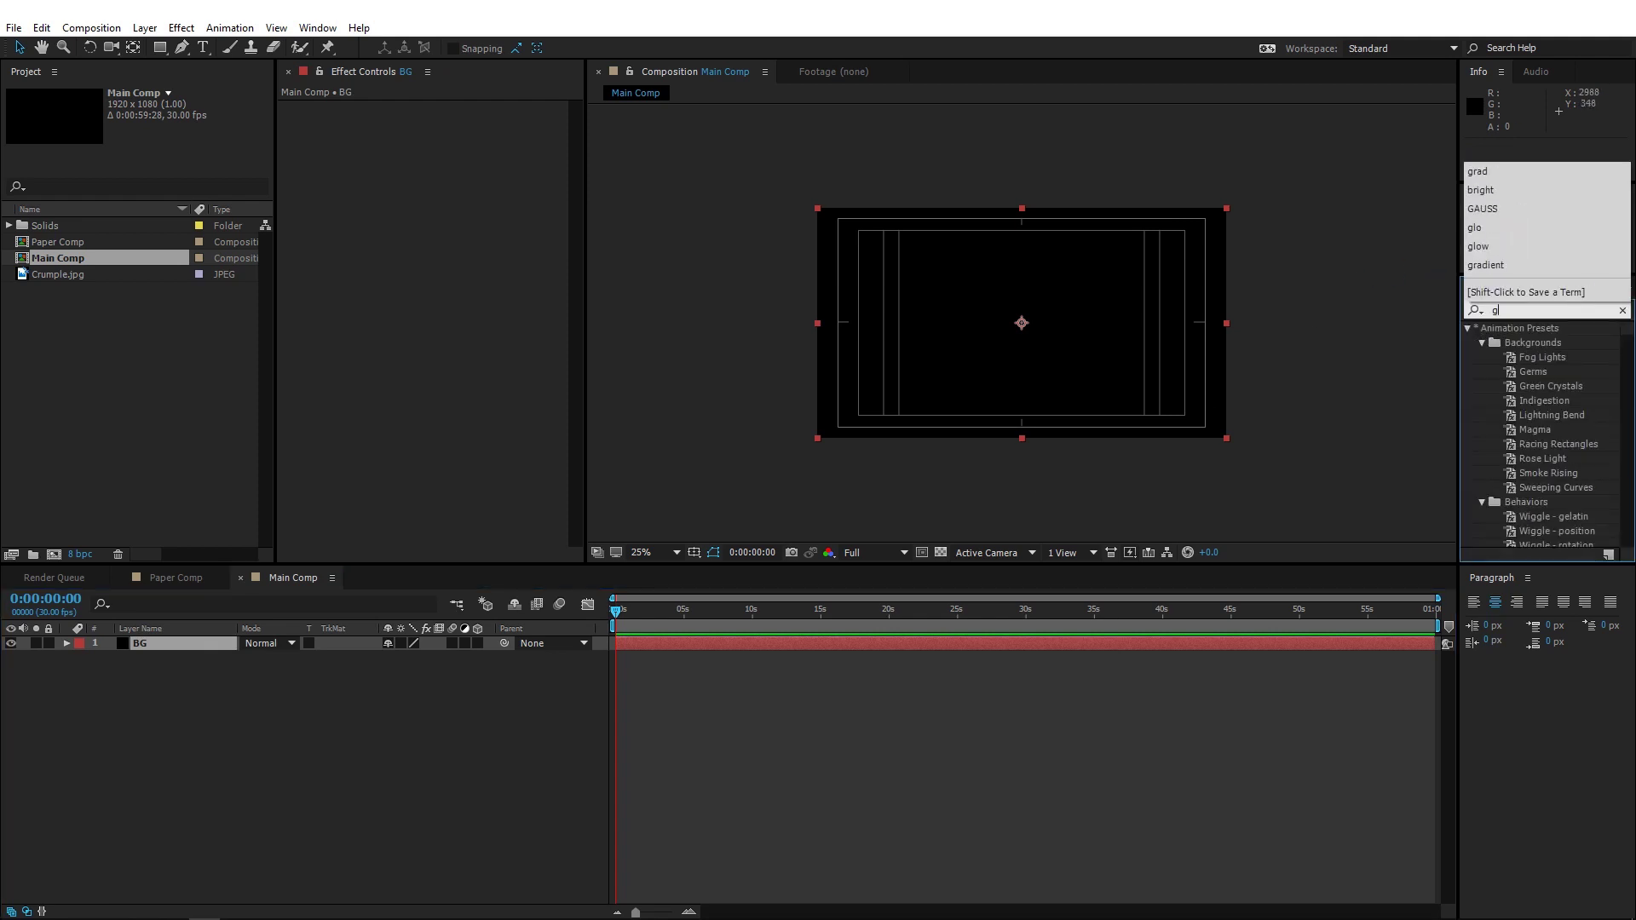
pyautogui.write('radi')
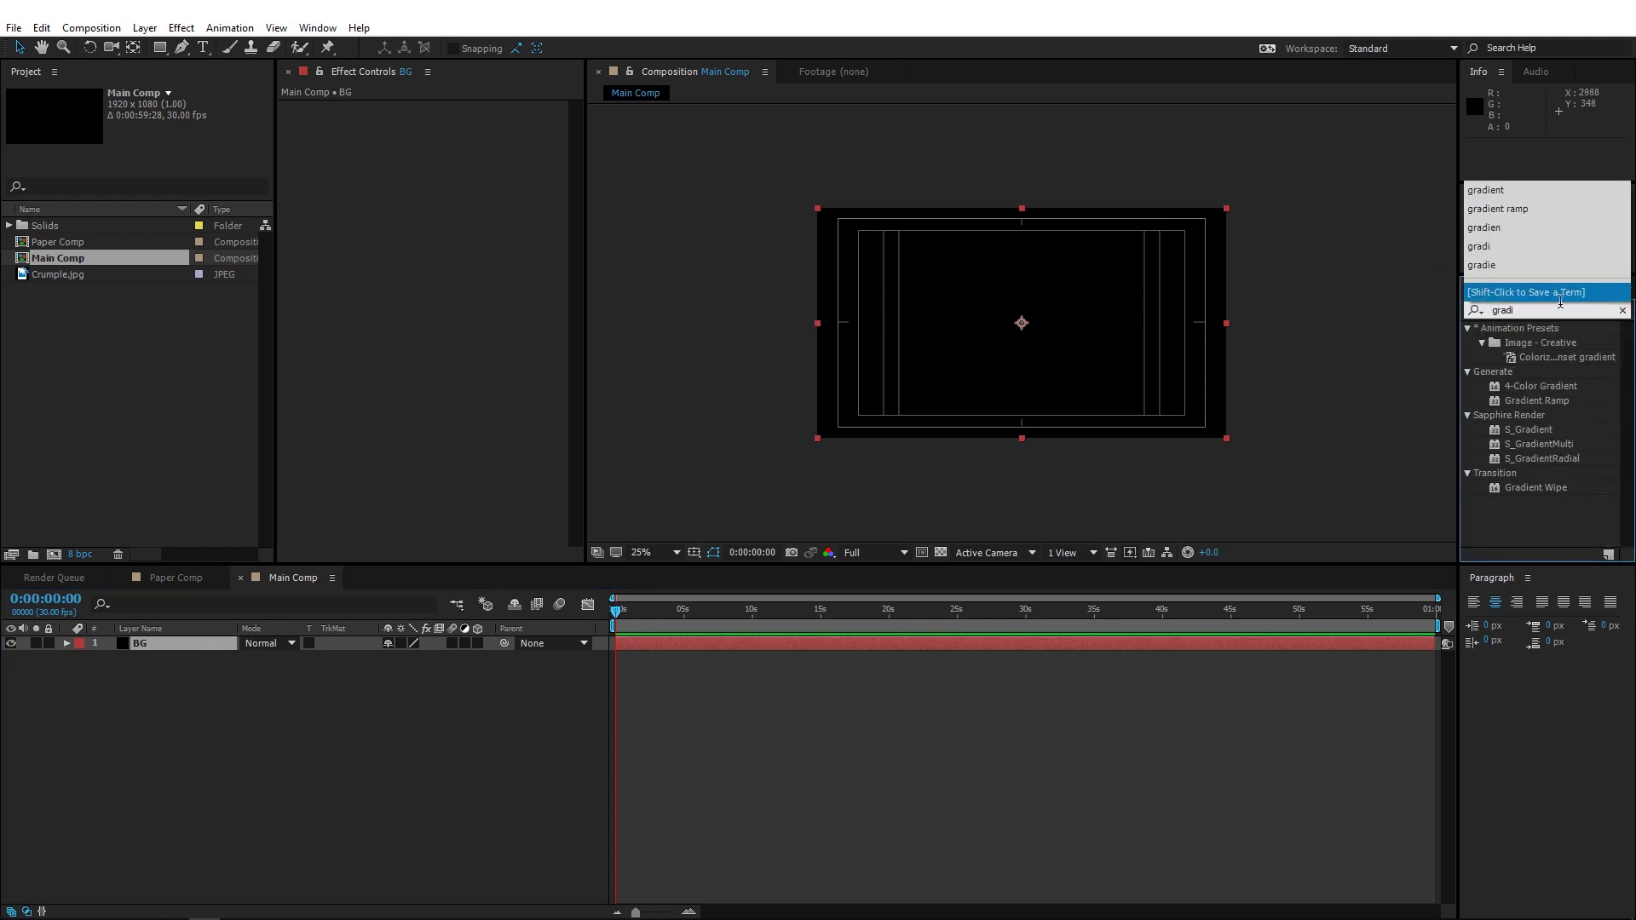
pyautogui.doubleClick(1549, 401)
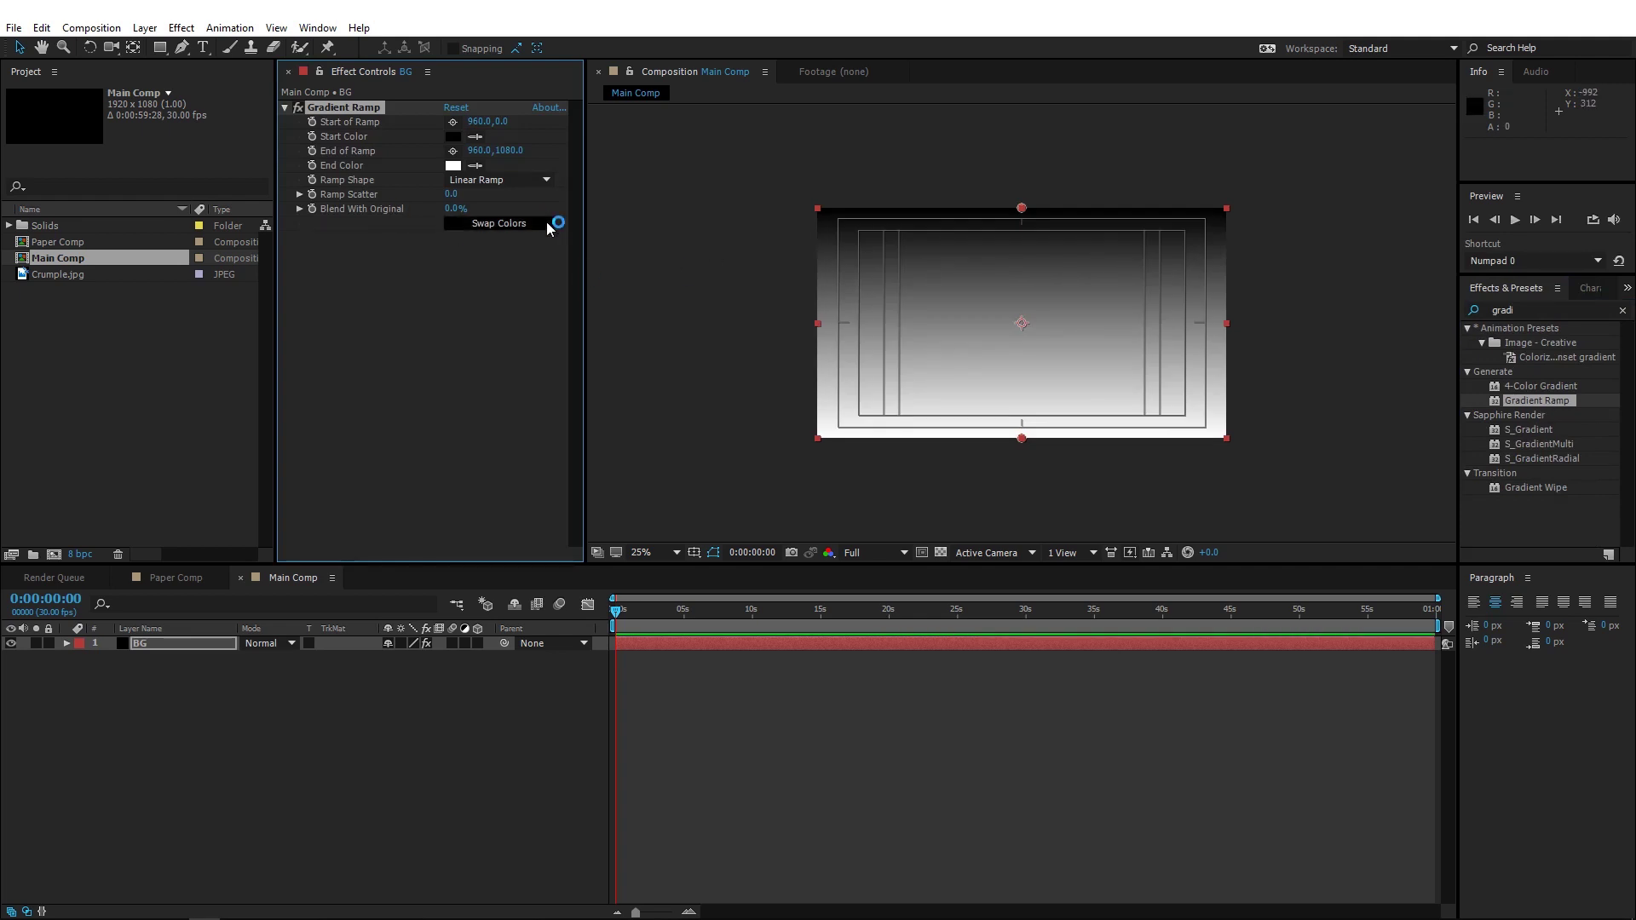
# - Swap the ramp's colors, make it a Radial Ramp, and place its start at 960, 536 and its end at 1956, 1104
pyautogui.click(505, 222)
pyautogui.click(508, 182)
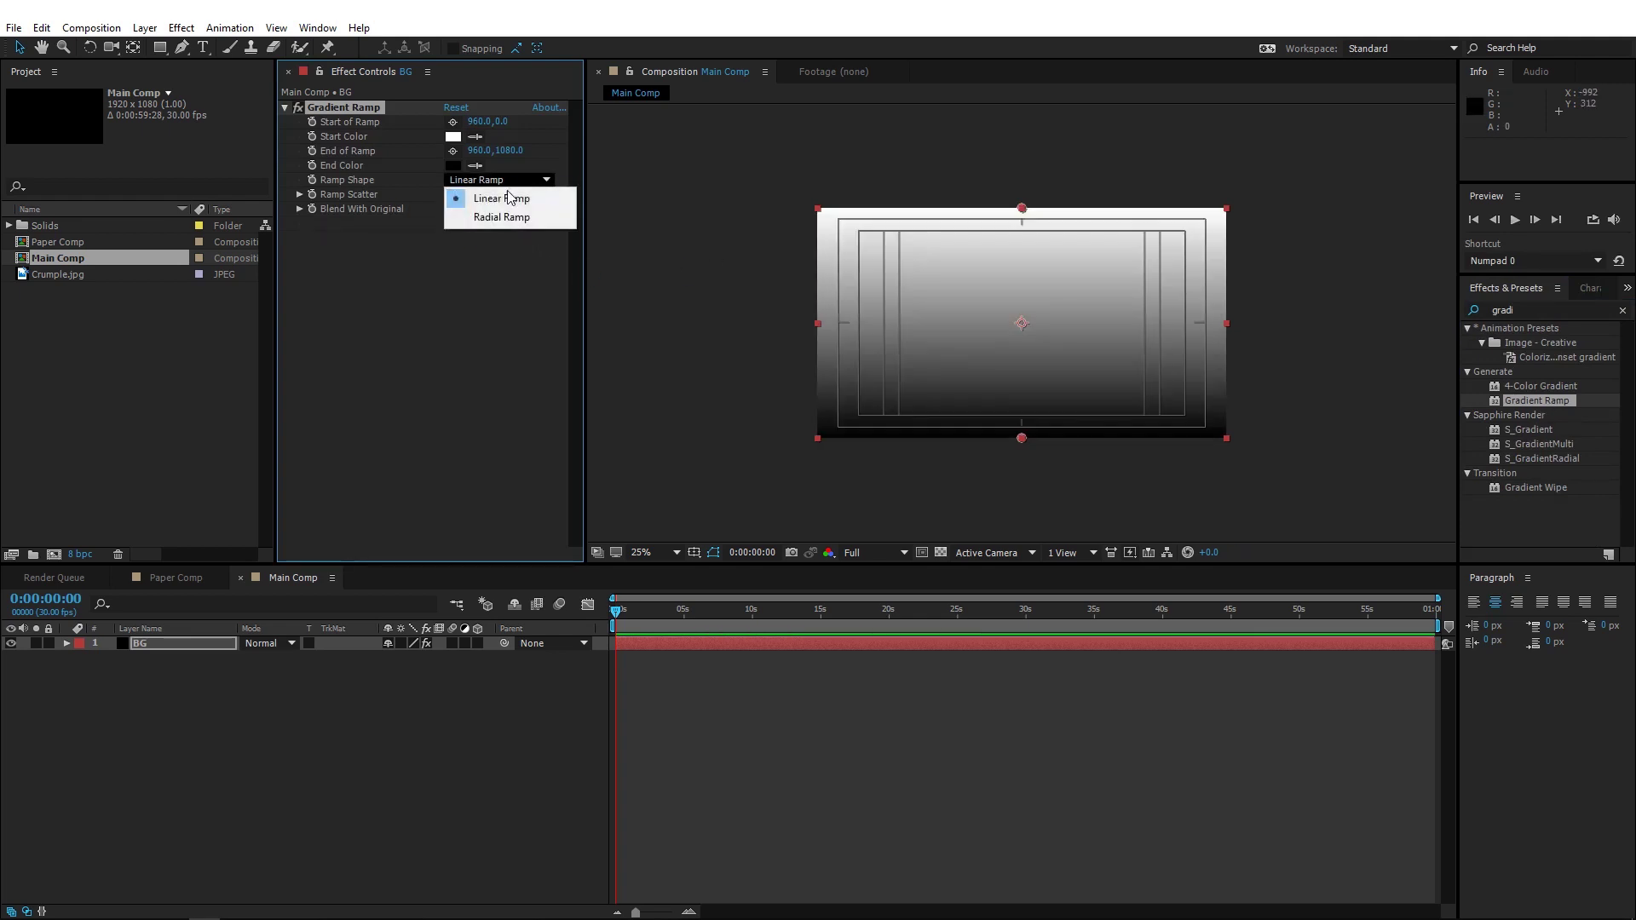
pyautogui.click(511, 217)
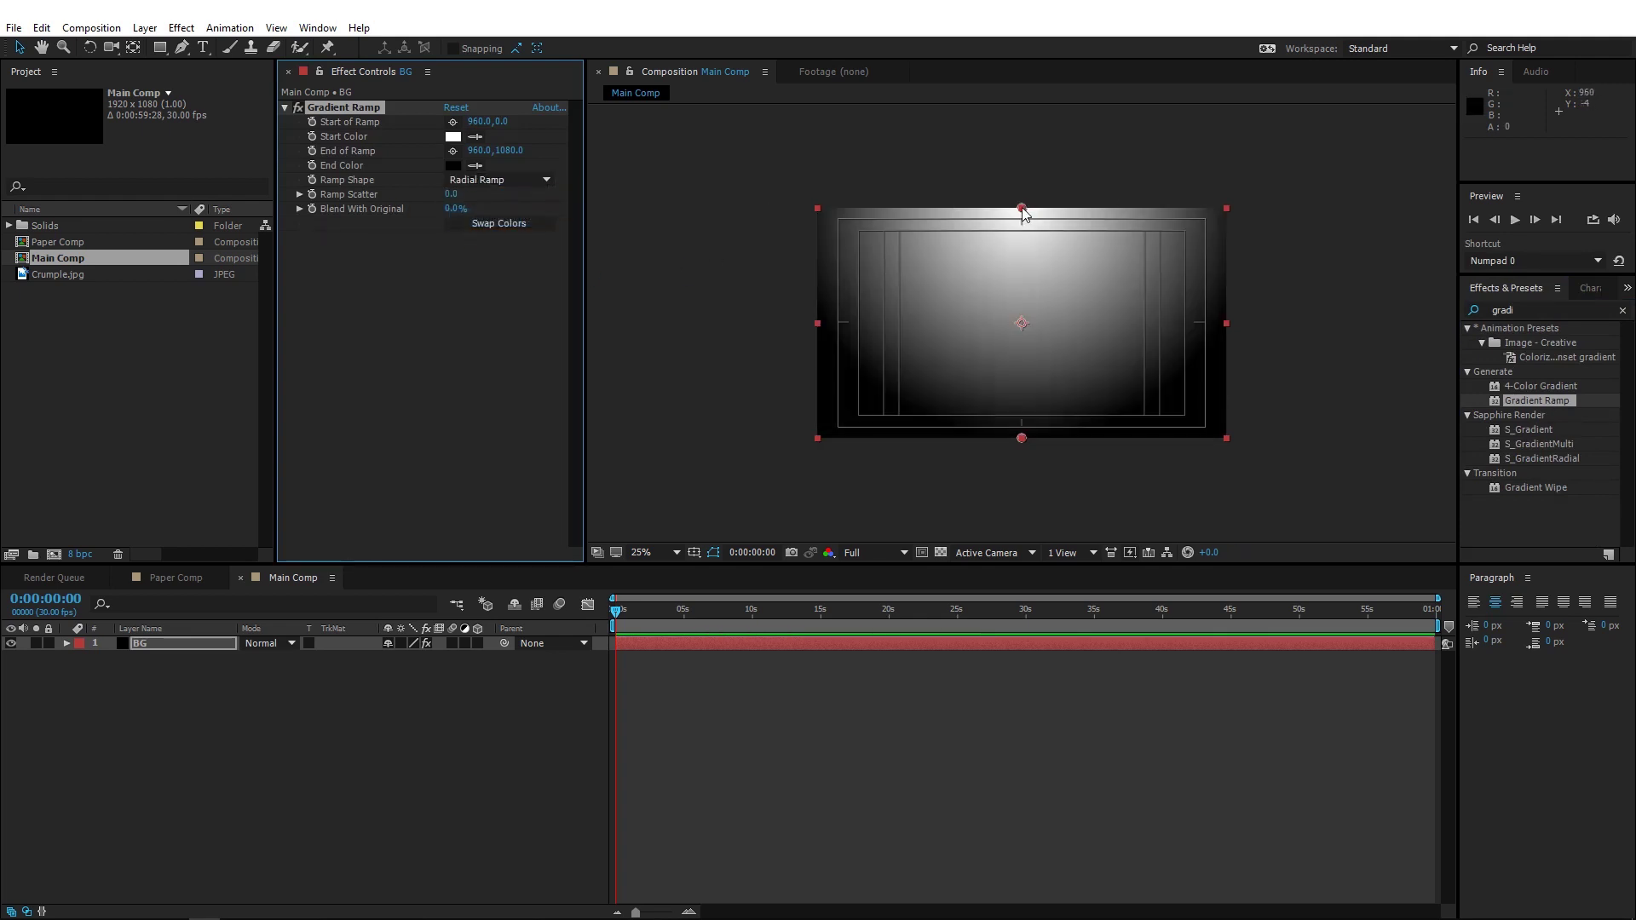
pyautogui.moveTo(1022, 210); pyautogui.dragTo(1024, 325)
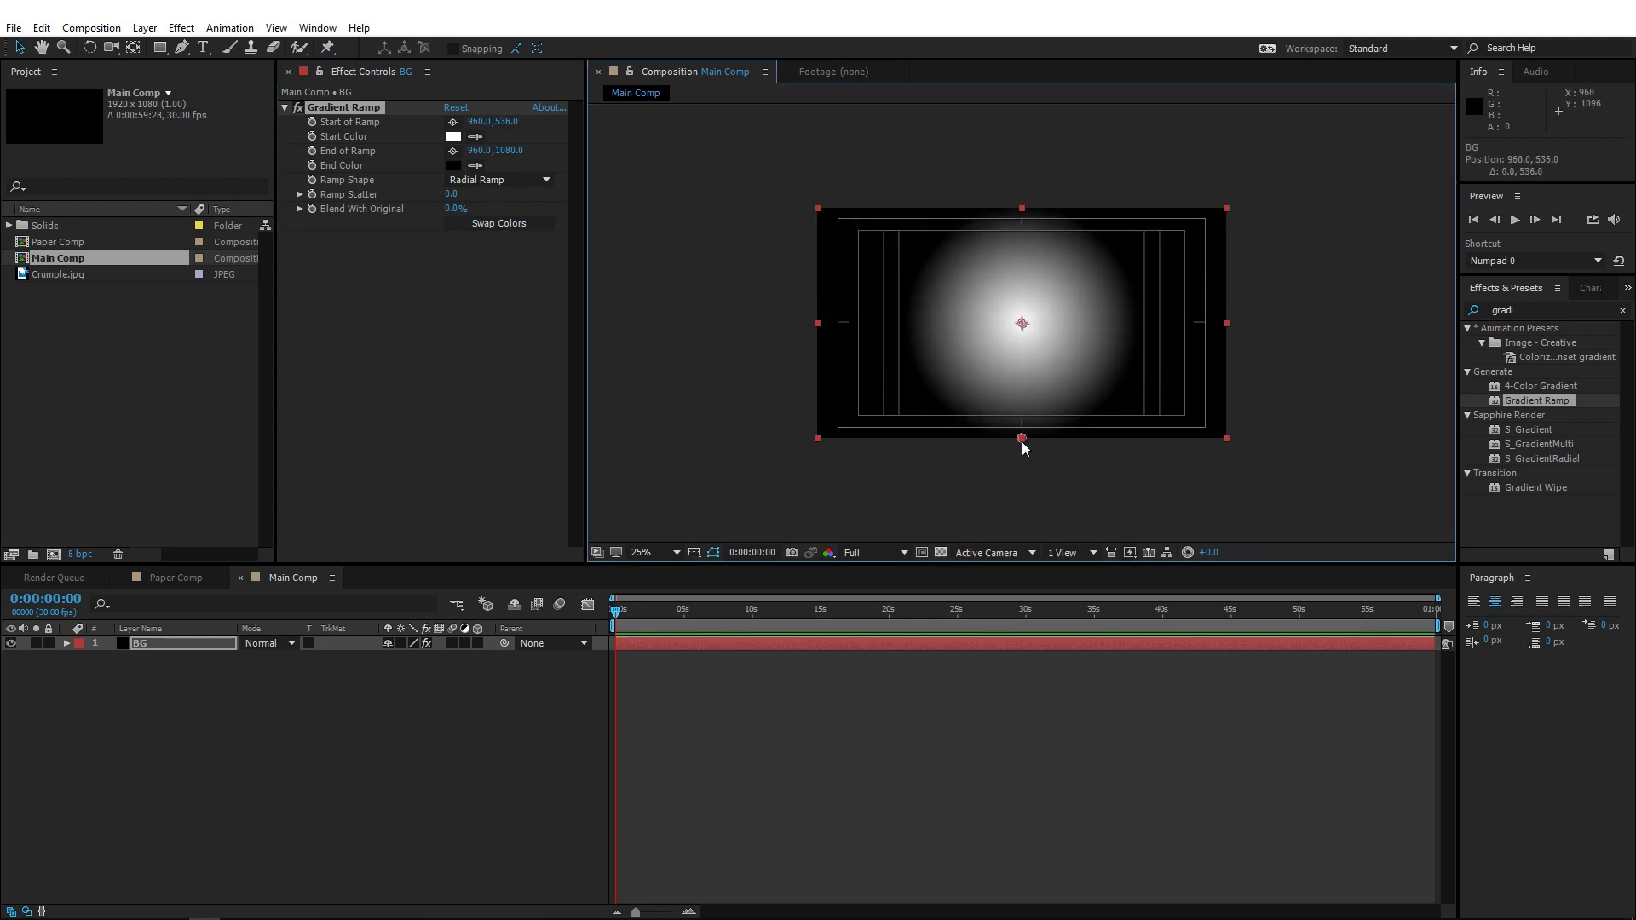
pyautogui.moveTo(1023, 444); pyautogui.dragTo(1237, 446)
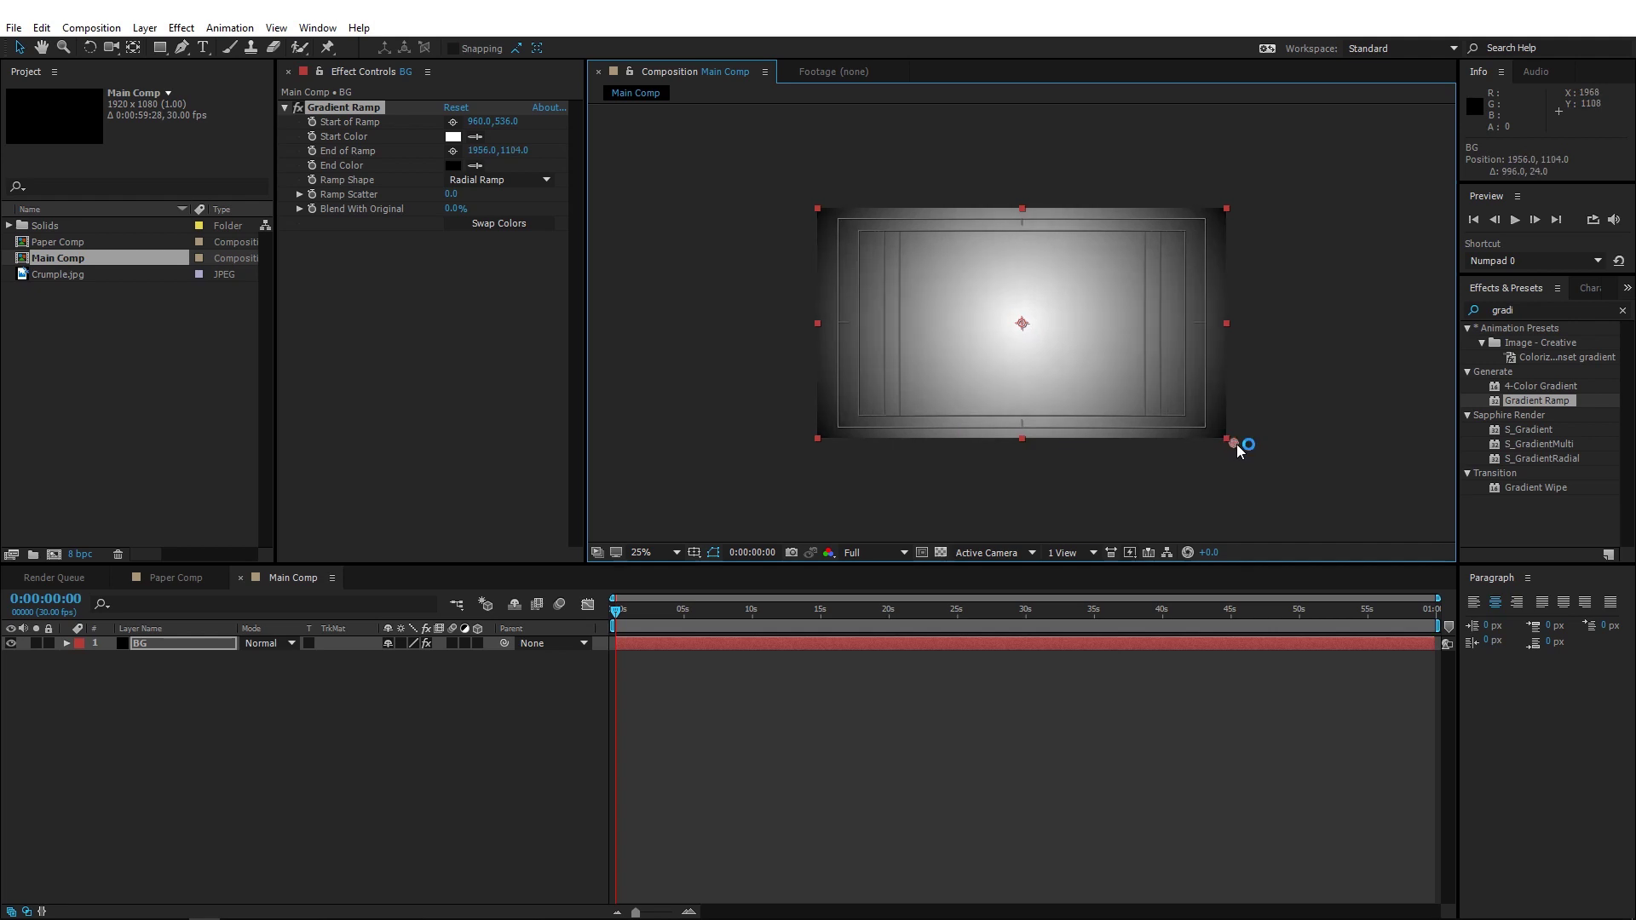
# - Set the Gradient Ramp's start color to dark gray 2B2B2B
pyautogui.click(453, 136)
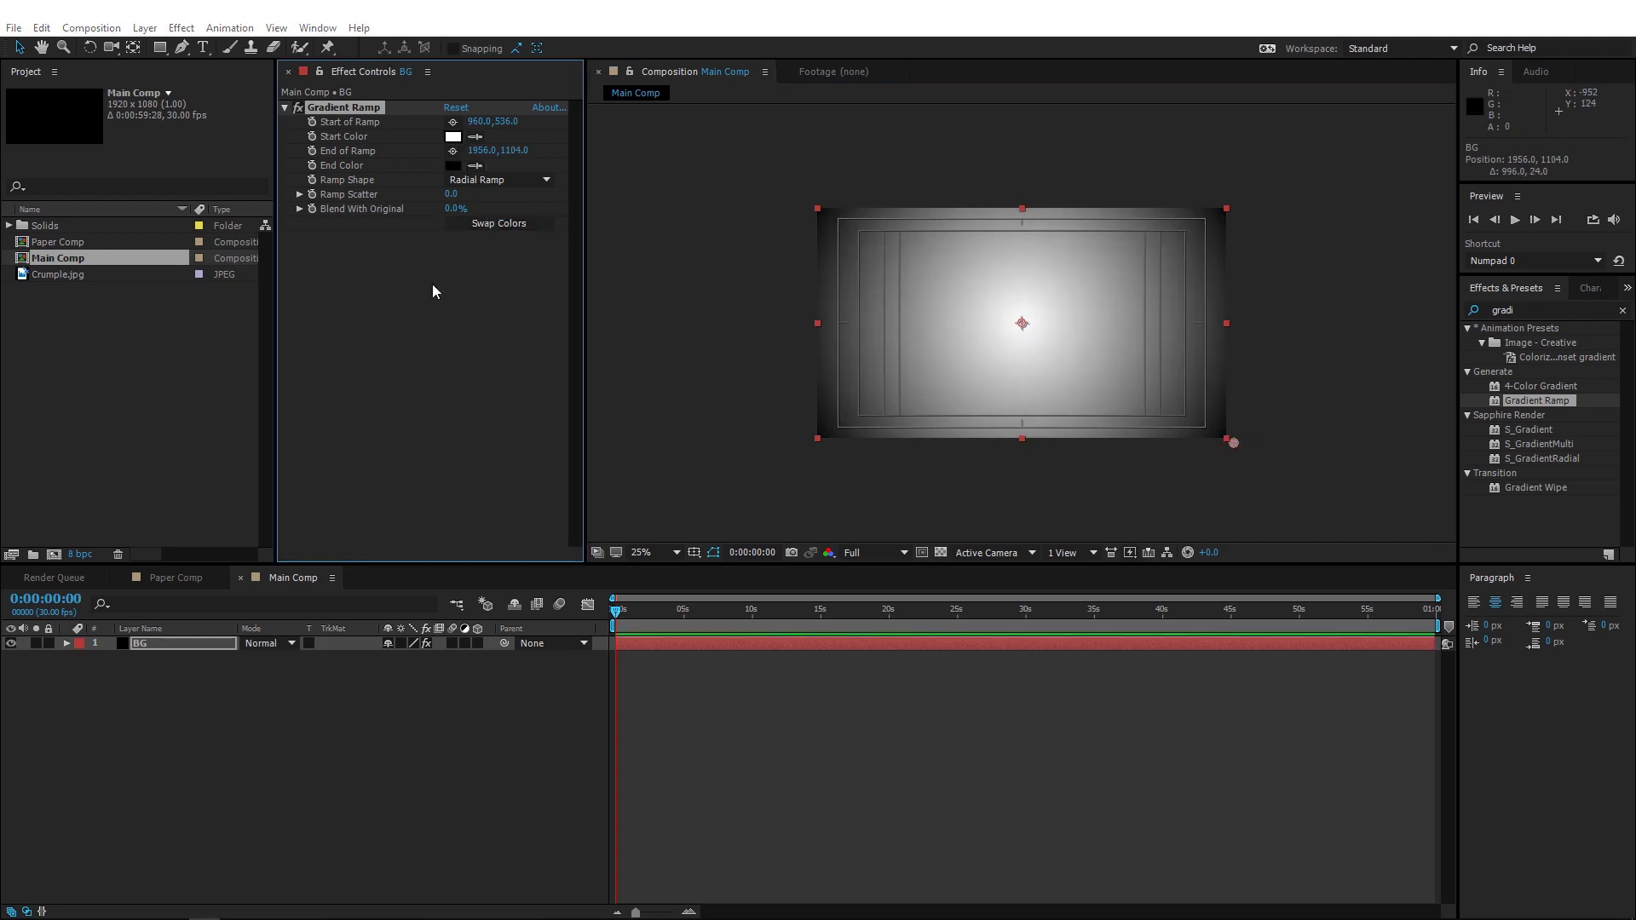
pyautogui.moveTo(354, 556); pyautogui.dragTo(244, 636)
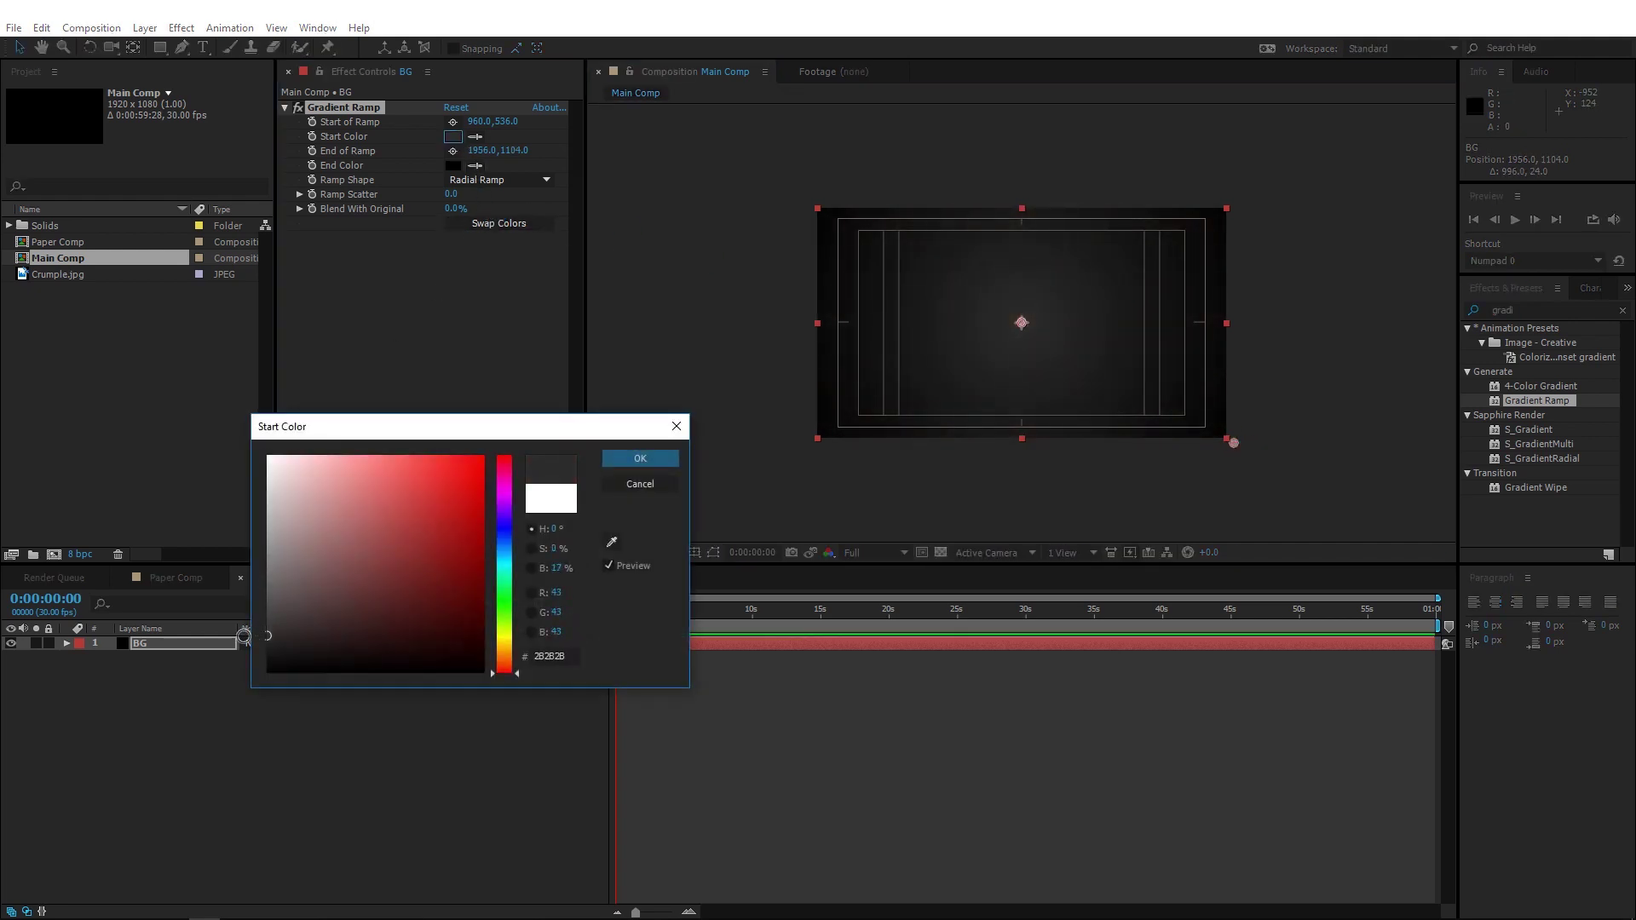
pyautogui.click(631, 455)
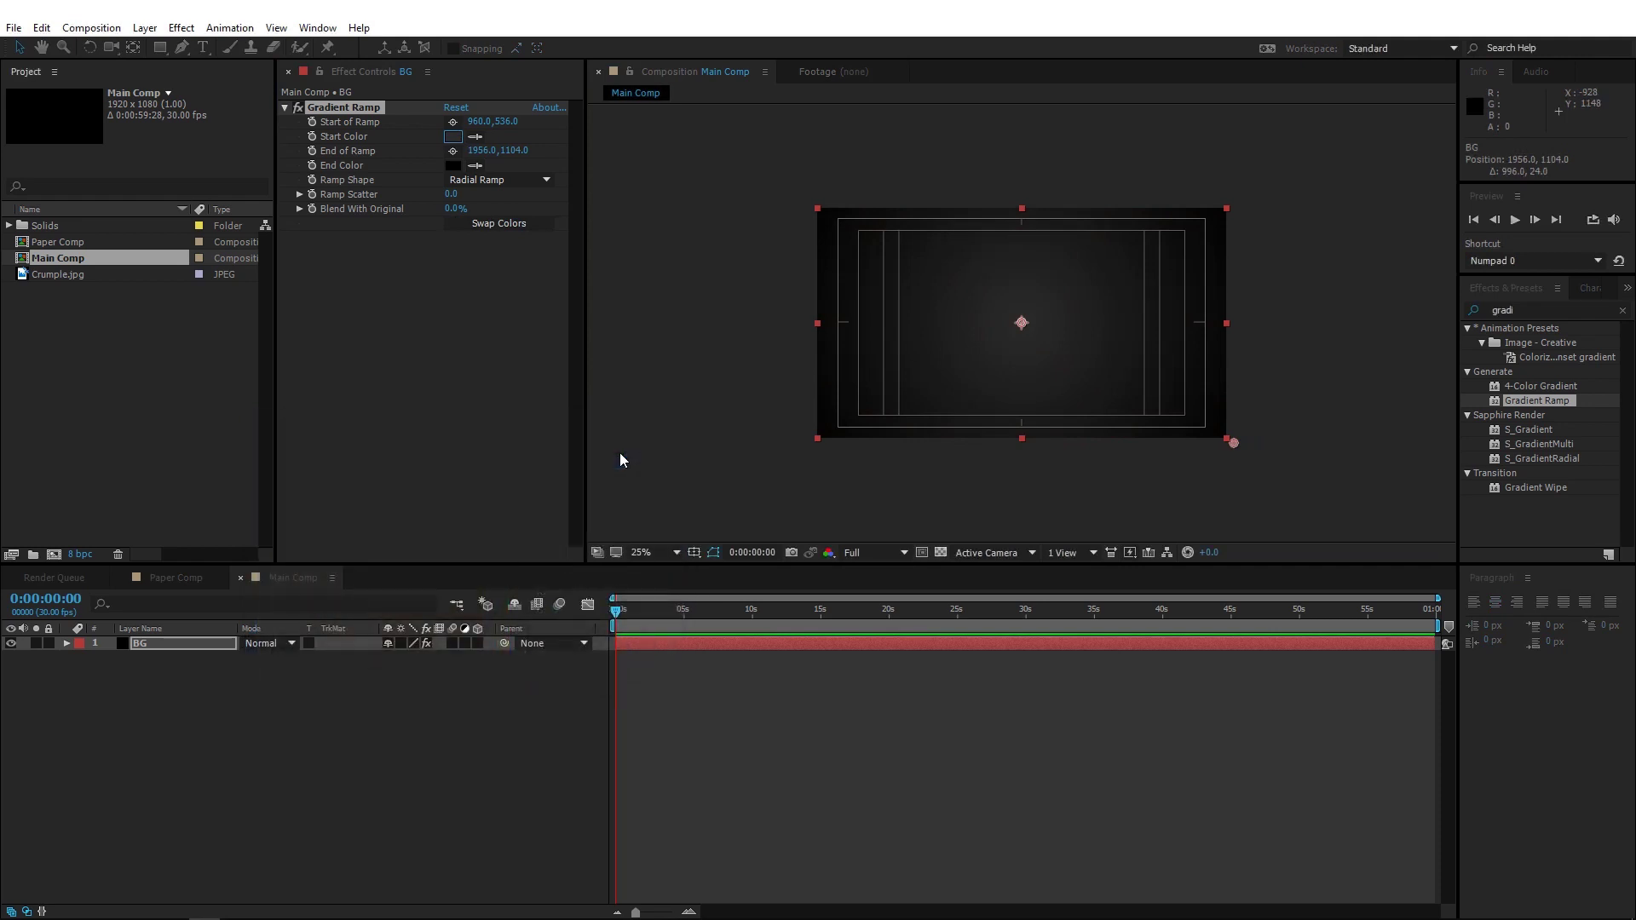
# - Add Paper Comp to Main Comp below the BG layer and hide it
pyautogui.click(96, 244)
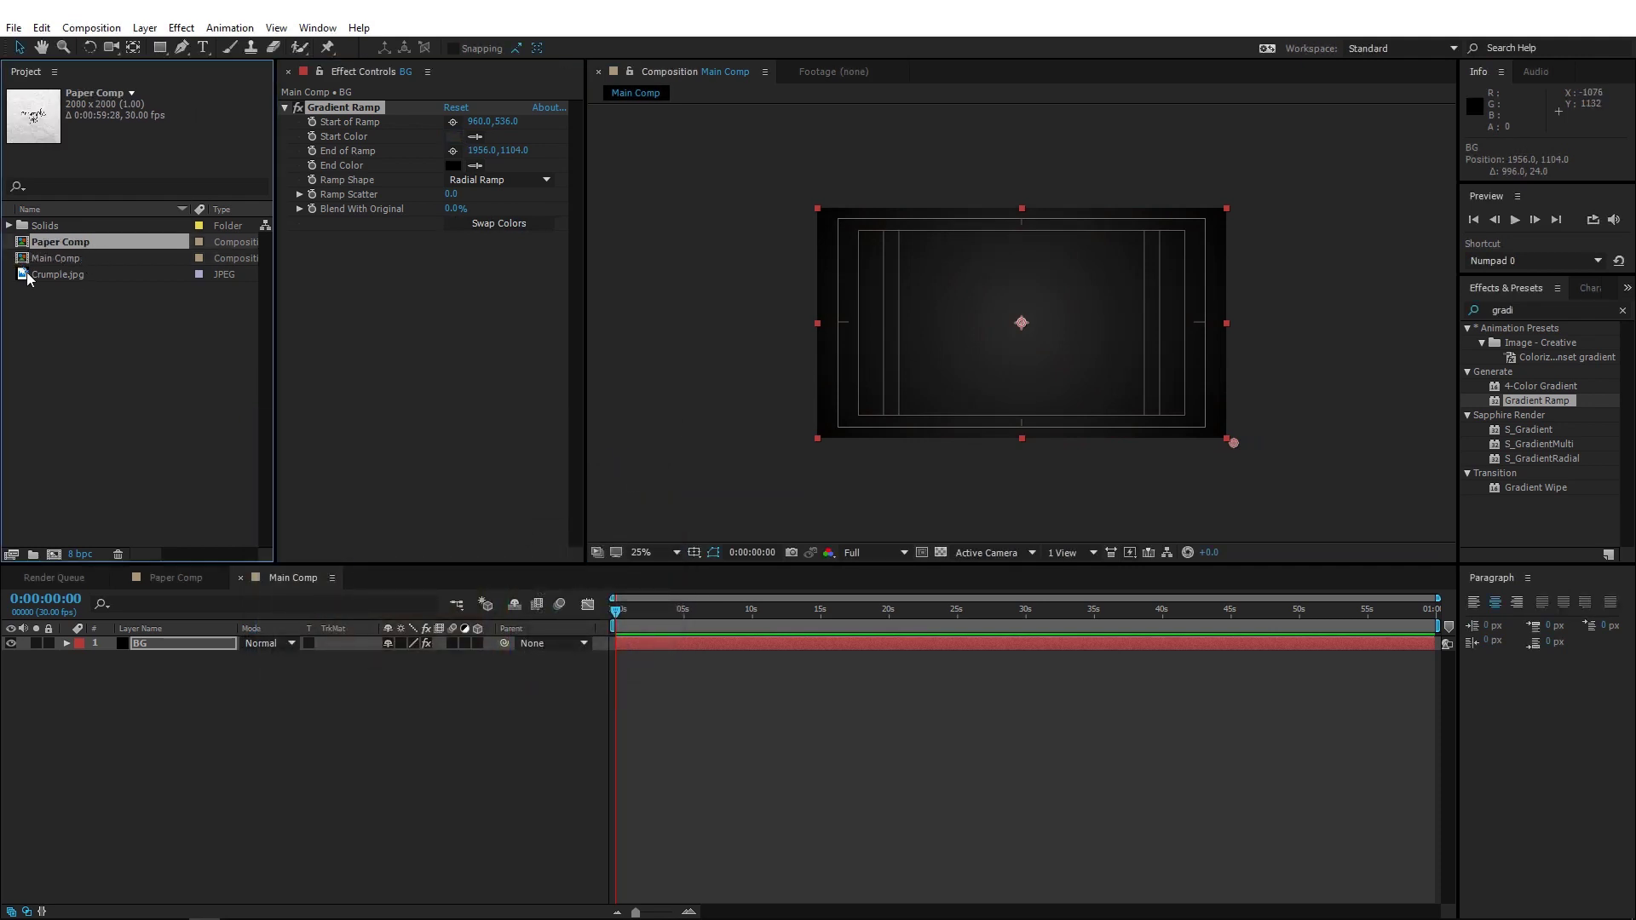
pyautogui.moveTo(102, 244); pyautogui.dragTo(167, 642)
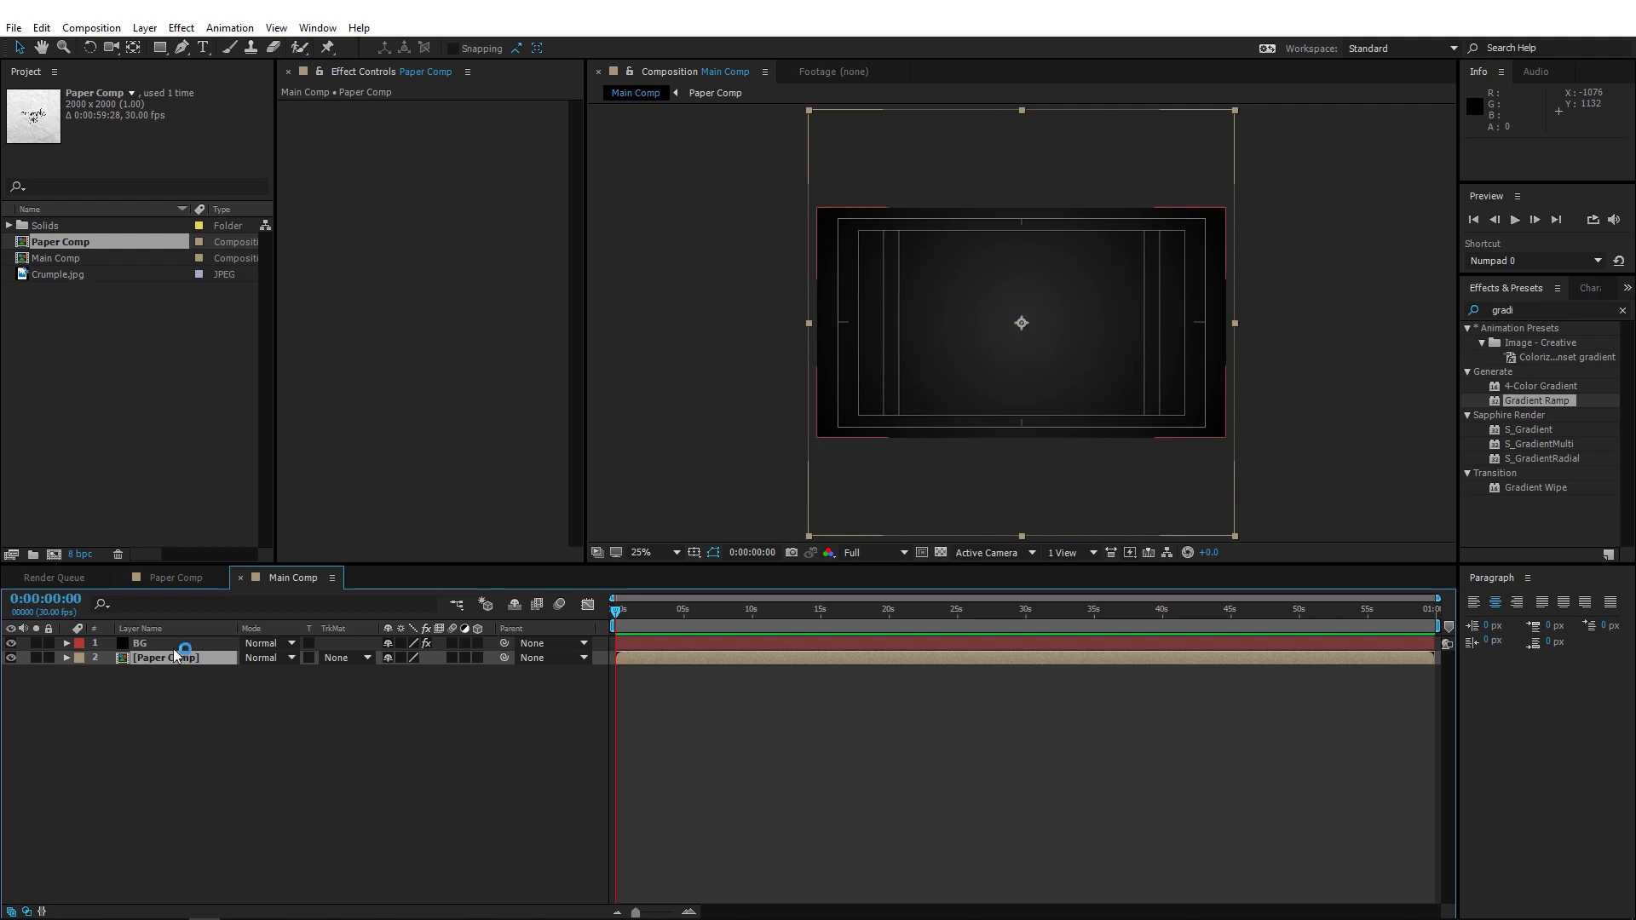
pyautogui.click(11, 657)
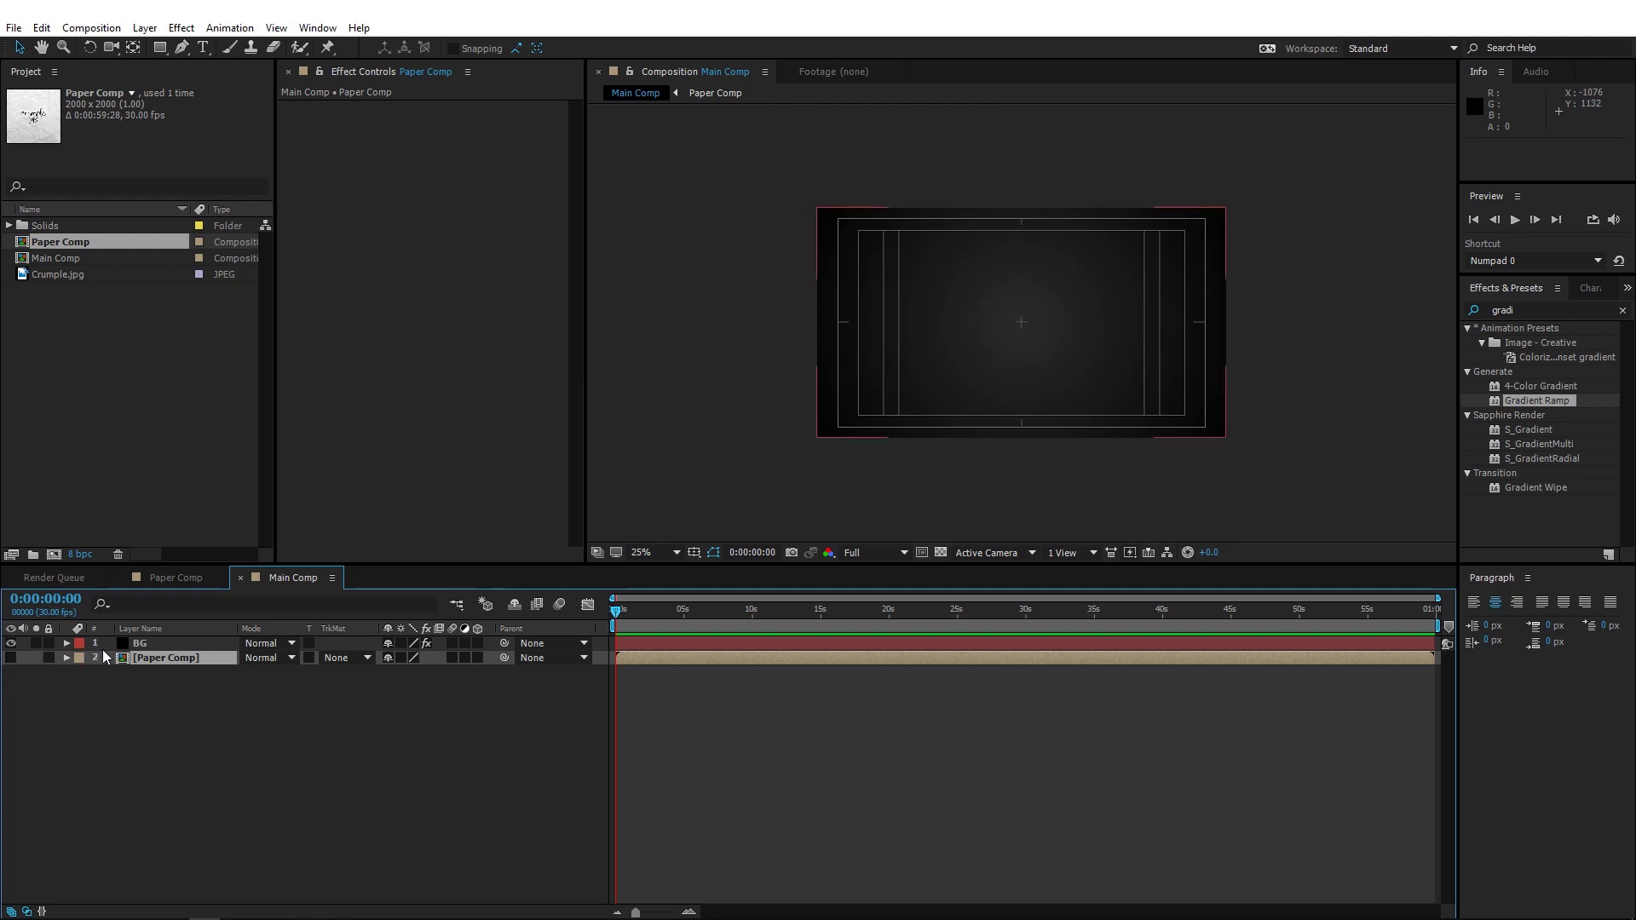
pyautogui.click(104, 698)
# - Add Black Solid 1 from the Solids folder above the other layers and rename it Mir - Paper
pyautogui.click(8, 225)
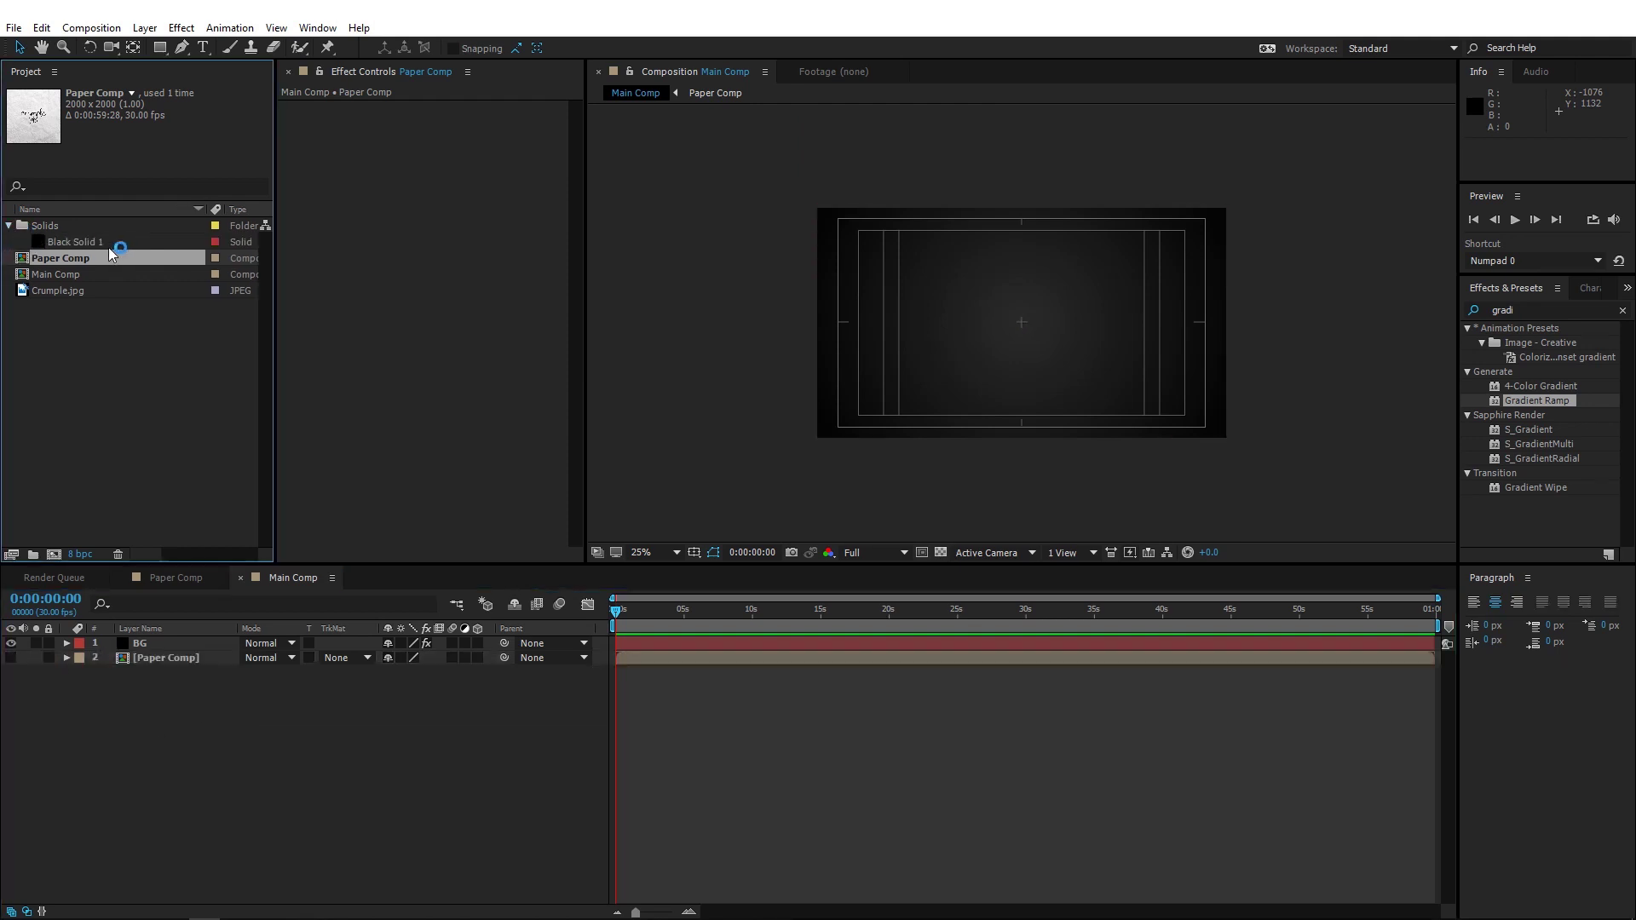
pyautogui.moveTo(101, 242); pyautogui.dragTo(173, 640)
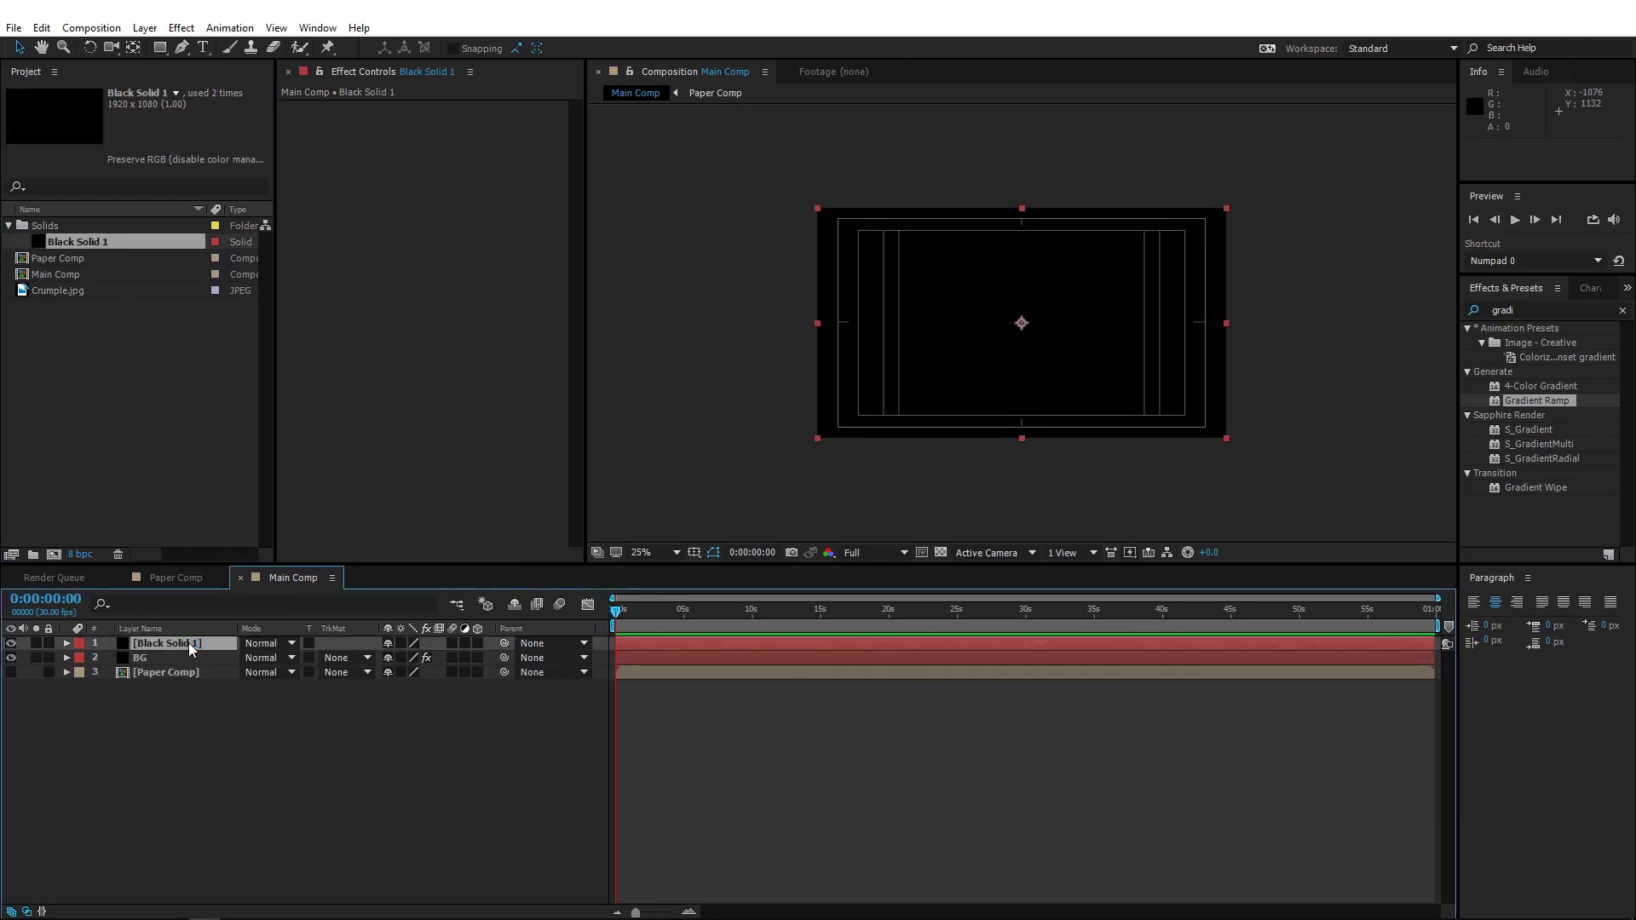
pyautogui.press('Return')
pyautogui.write('Mir - Paper')
pyautogui.press('Return')
# - Search the effects for "mir" and apply the RG Trapcode Mir effect to the Mir - Paper layer
pyautogui.doubleClick(1528, 307)
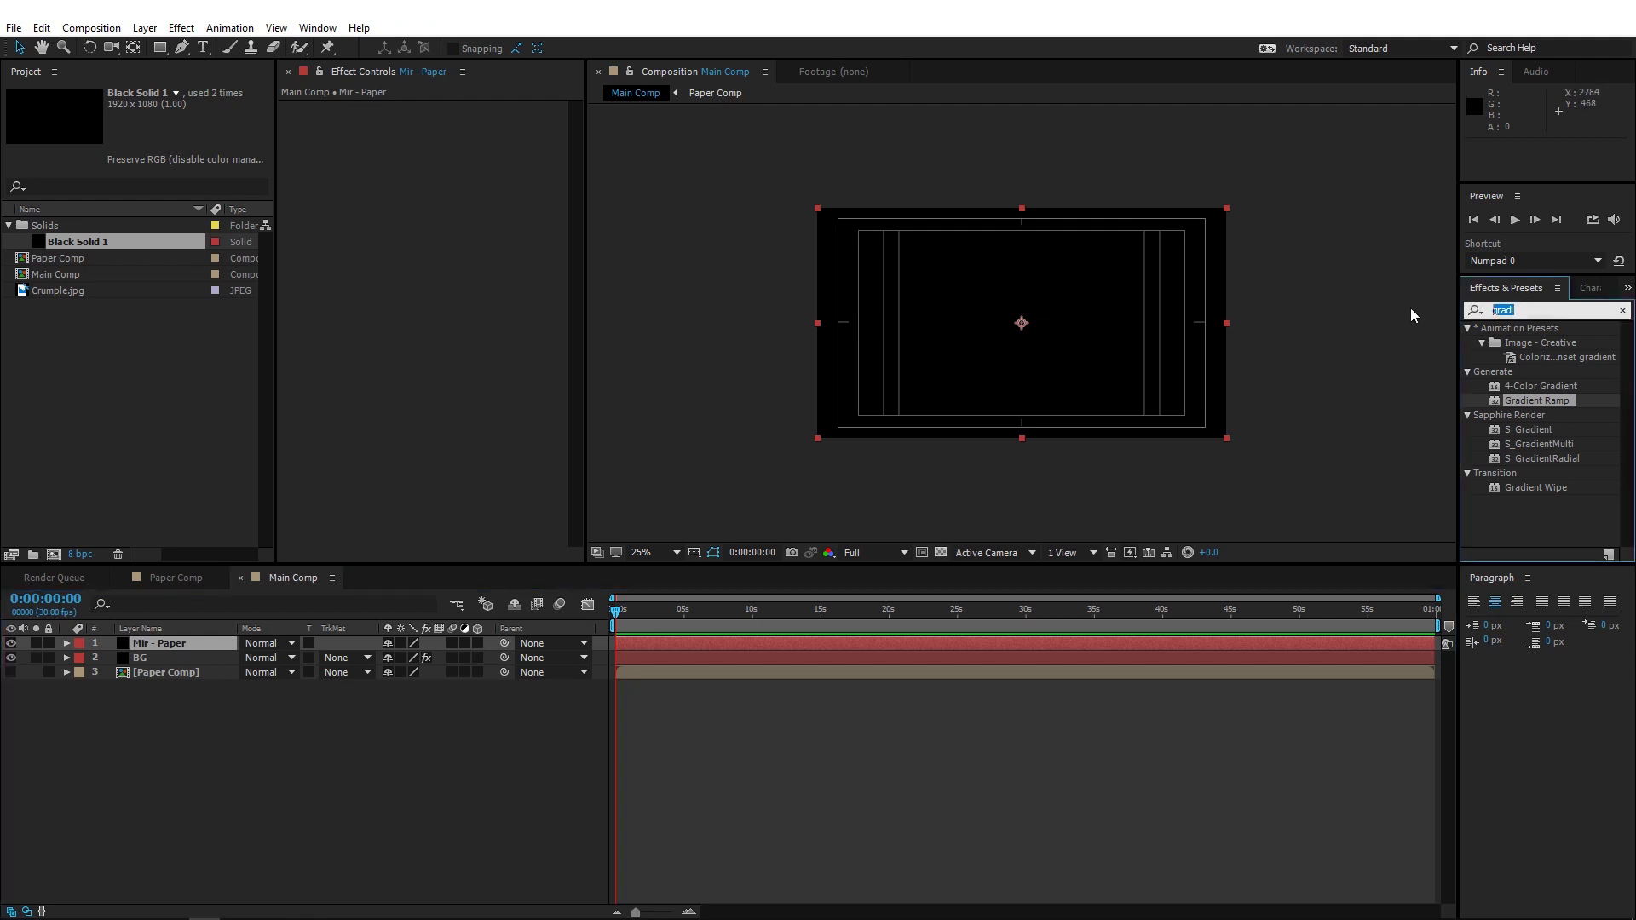
pyautogui.write('mir')
pyautogui.scroll(-10, 1529, 473)
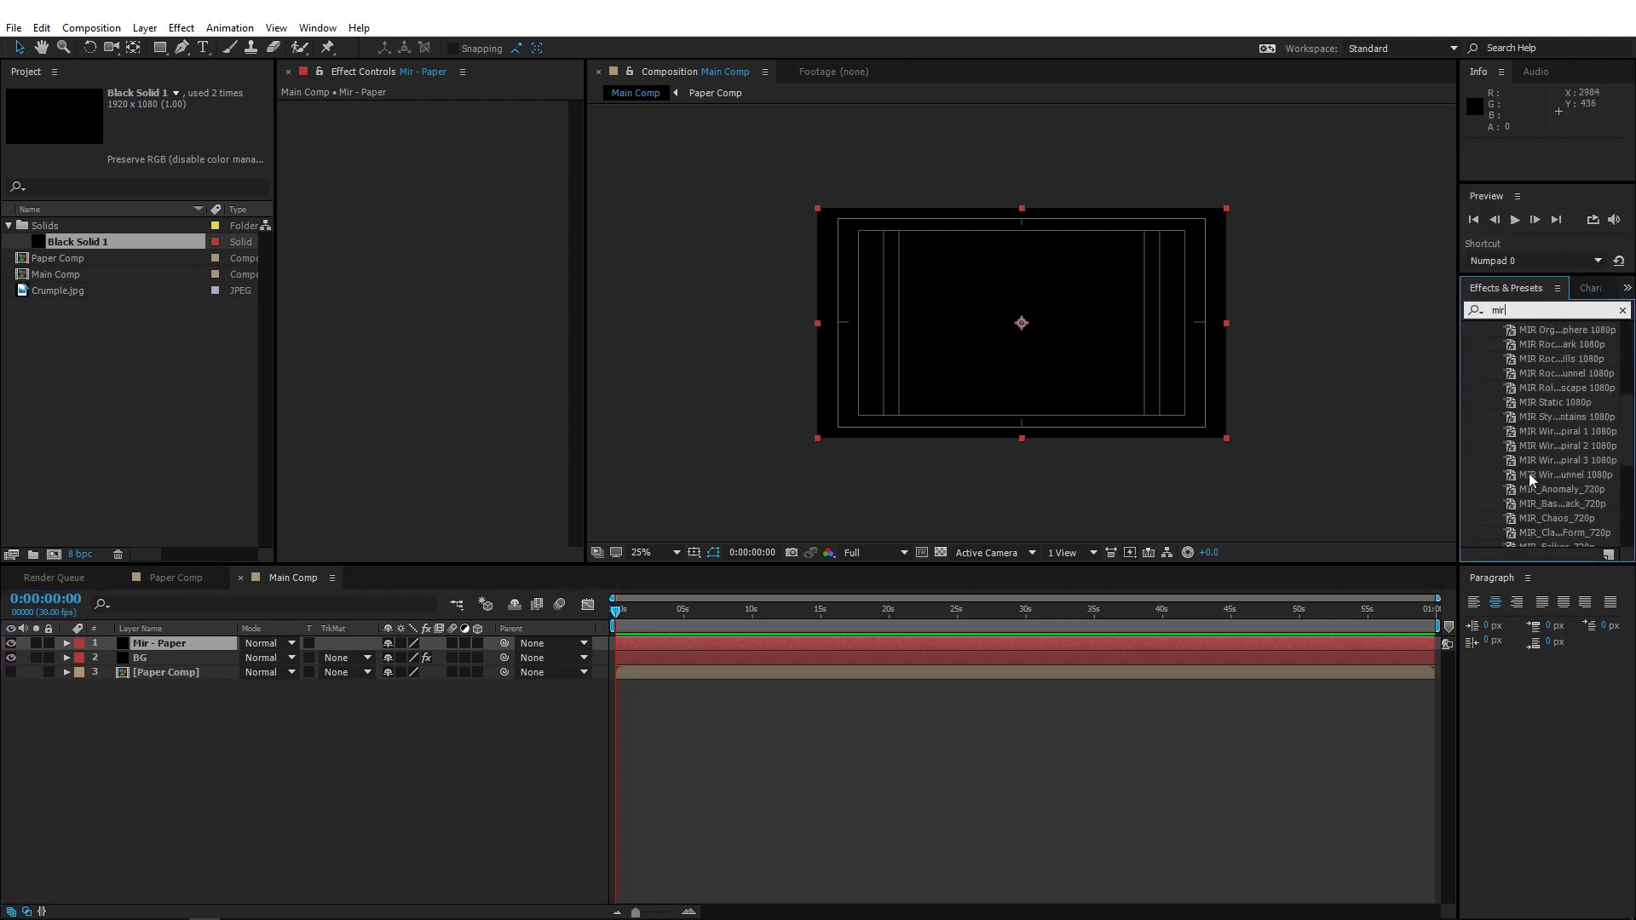
pyautogui.moveTo(1511, 540); pyautogui.dragTo(165, 642)
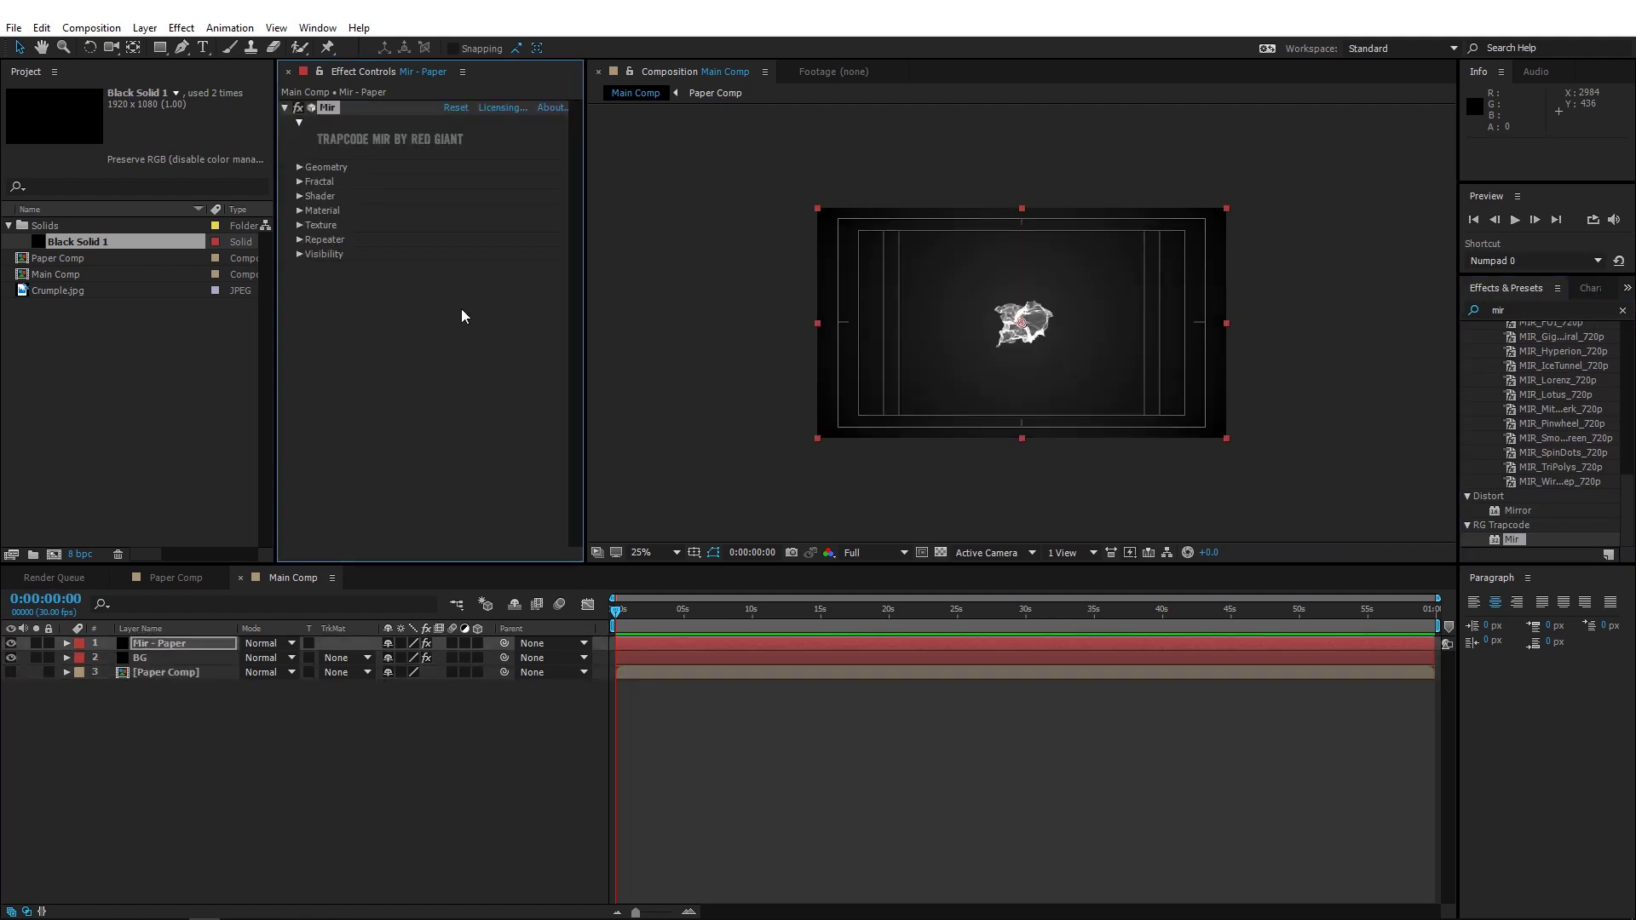
# - Set the Mir effect's Texture Layer to 3. Paper Comp
pyautogui.click(300, 211)
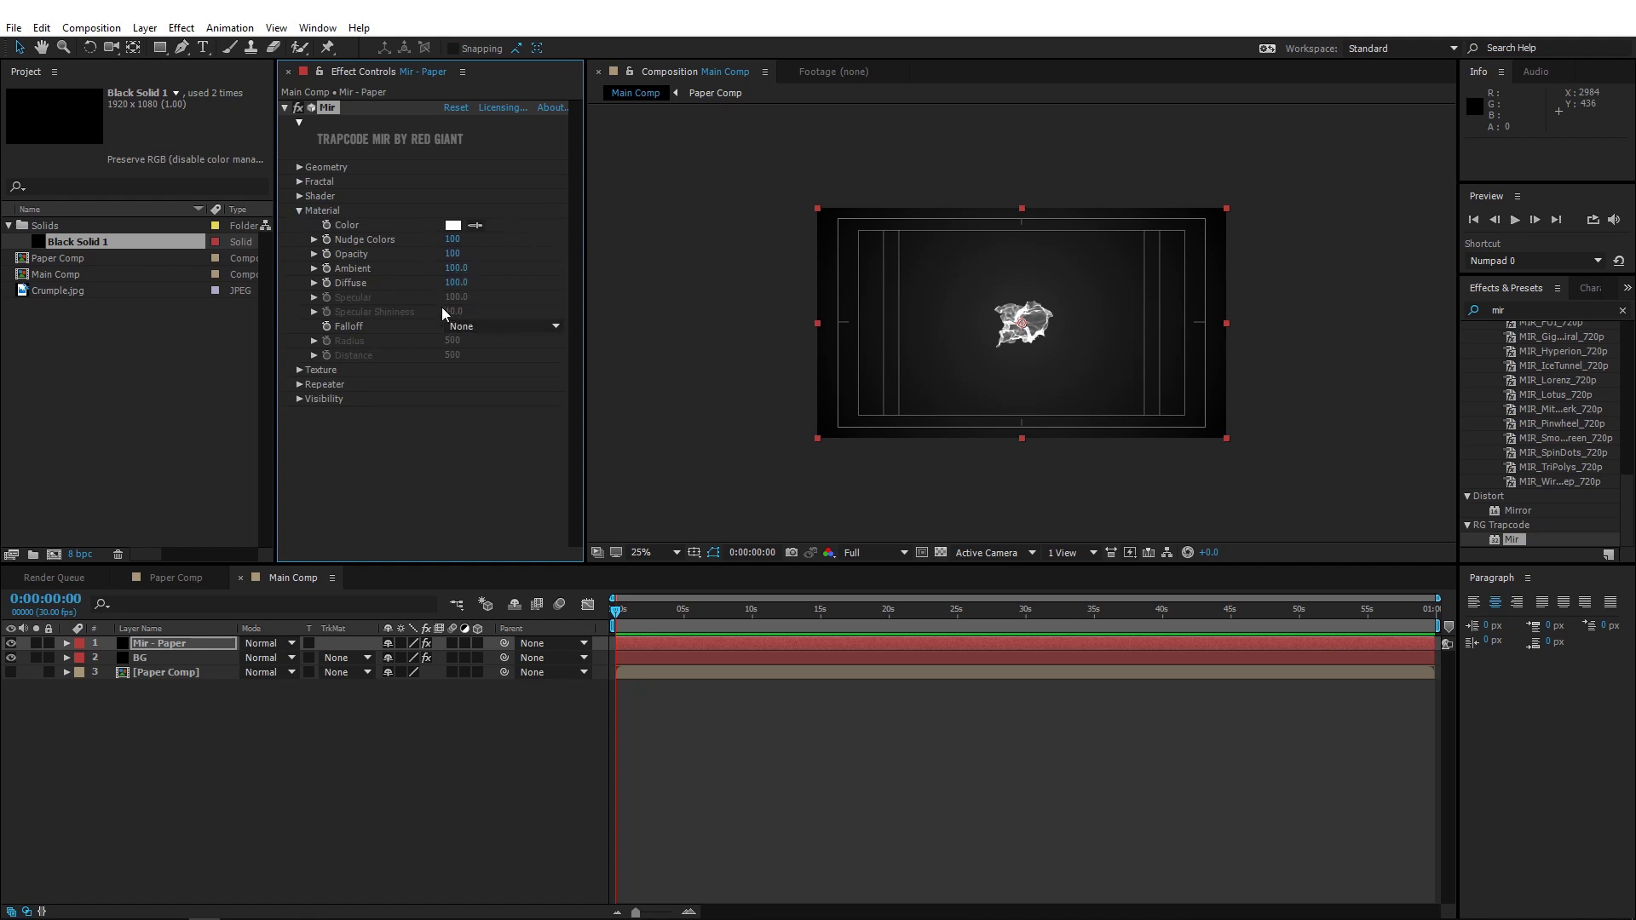
pyautogui.click(304, 385)
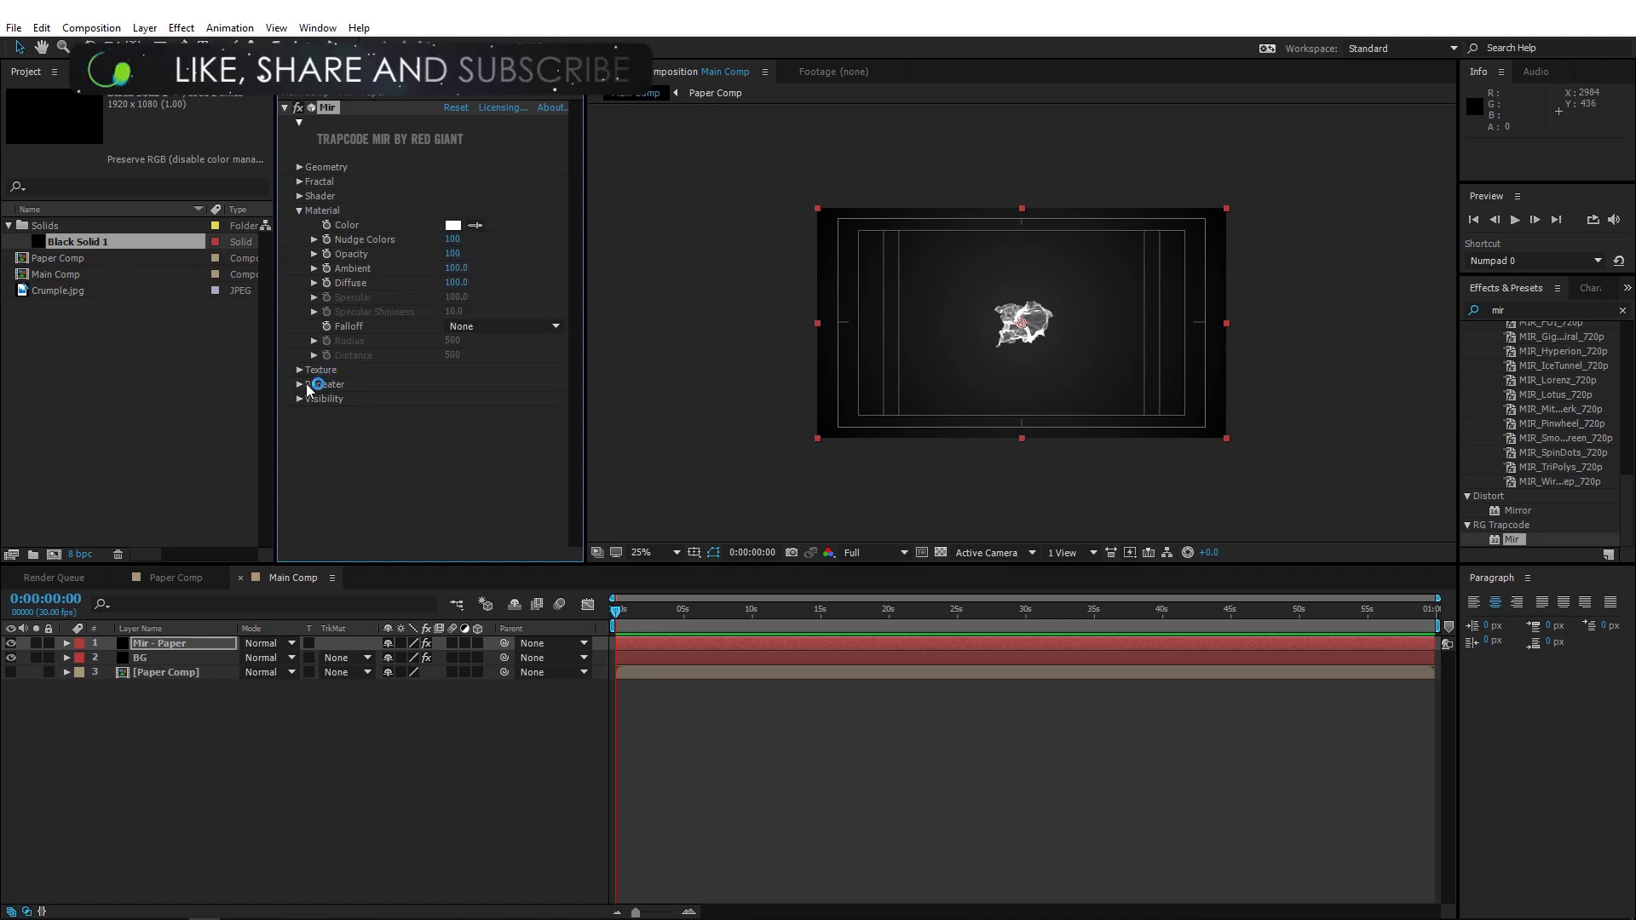
pyautogui.click(300, 369)
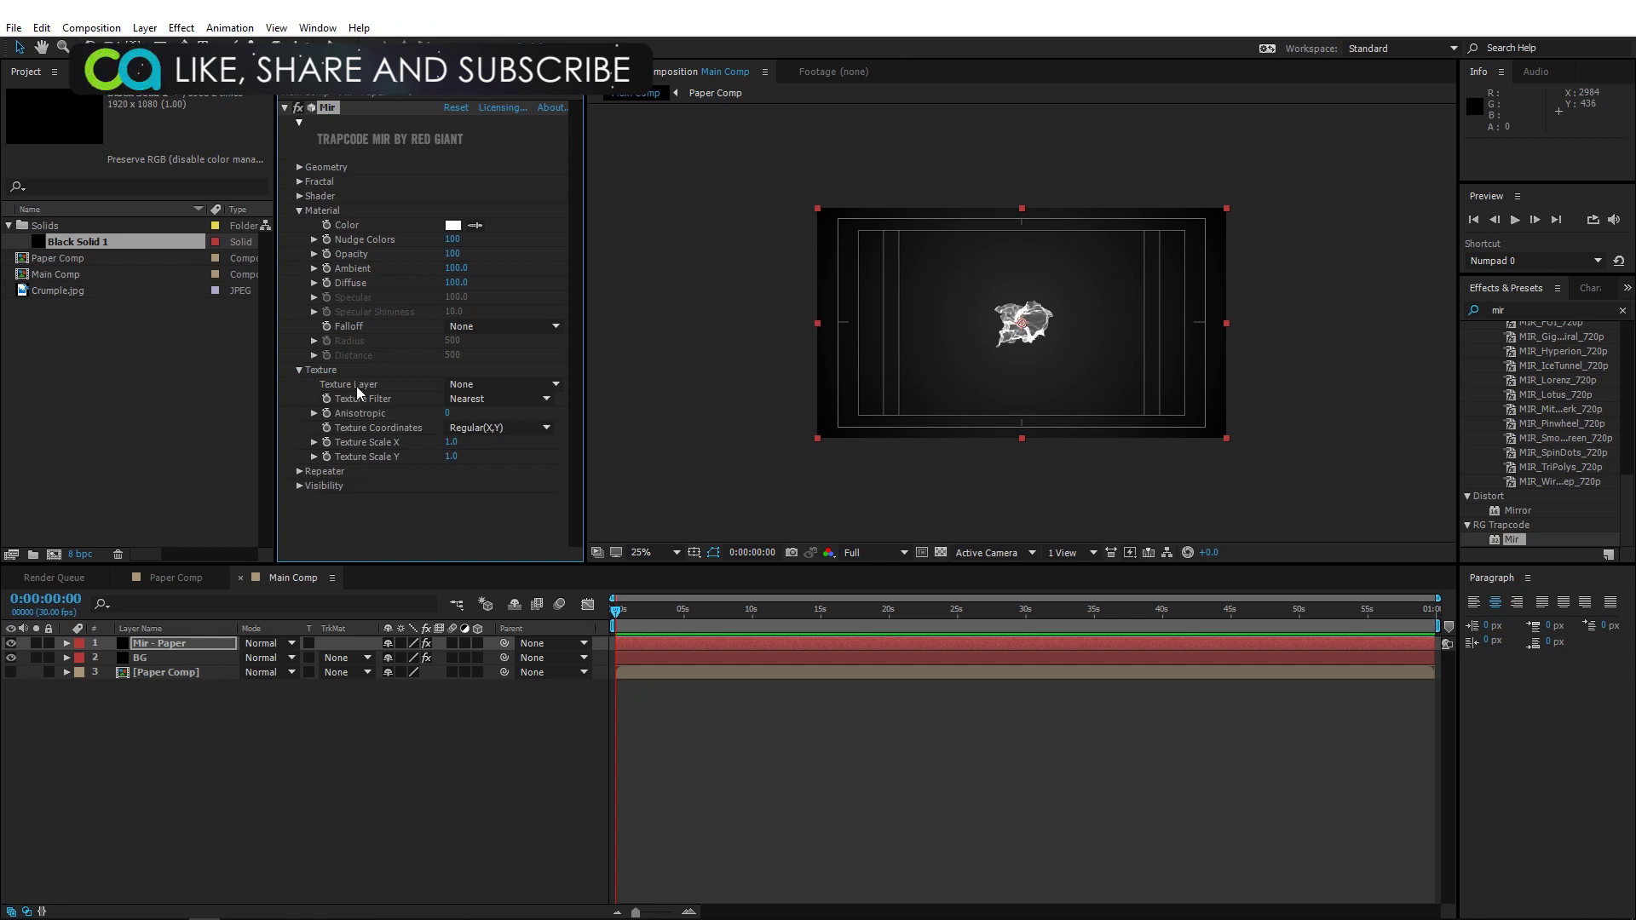
pyautogui.click(534, 387)
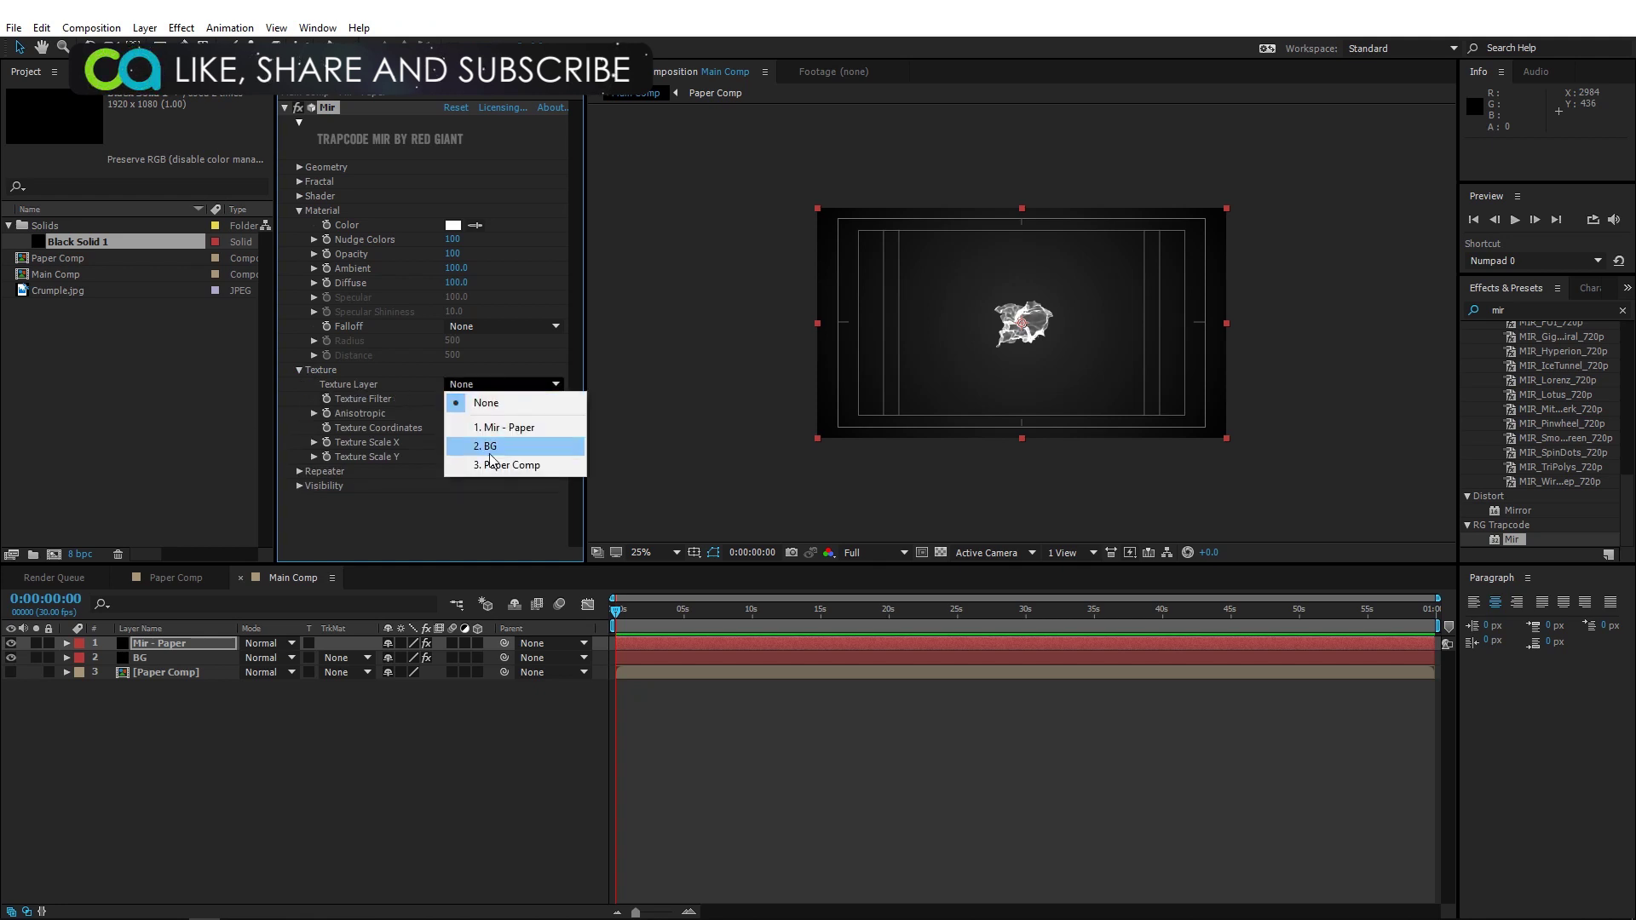
pyautogui.click(496, 465)
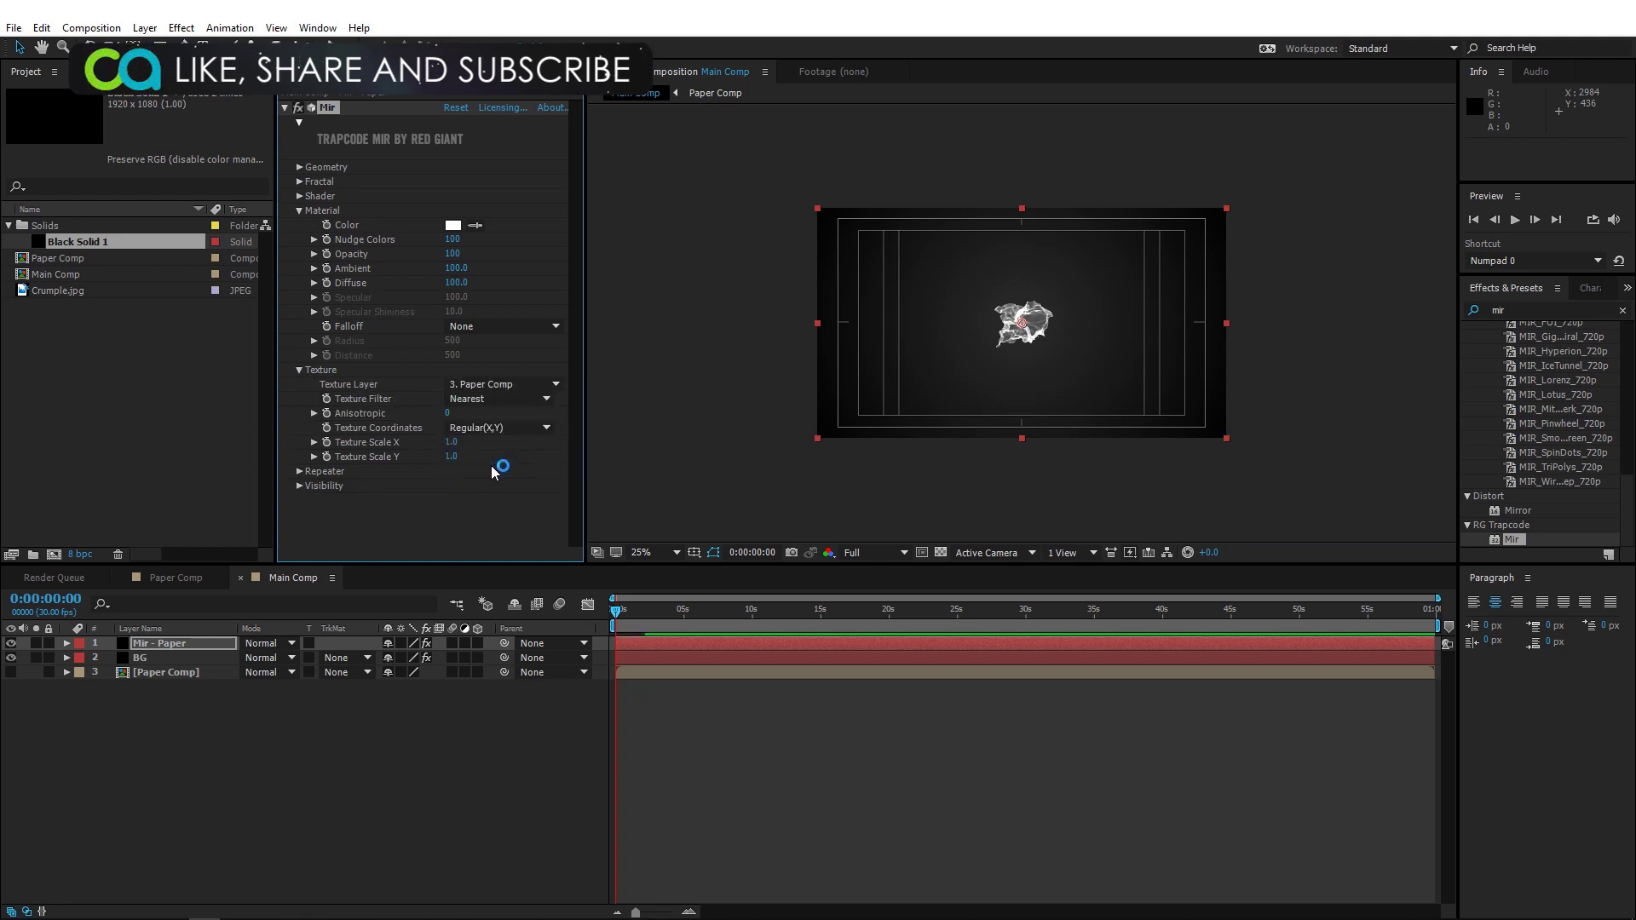
# - Set the Mir geometry's Vertices X and Y to 100 and its Size X and Y to 1000
pyautogui.click(299, 167)
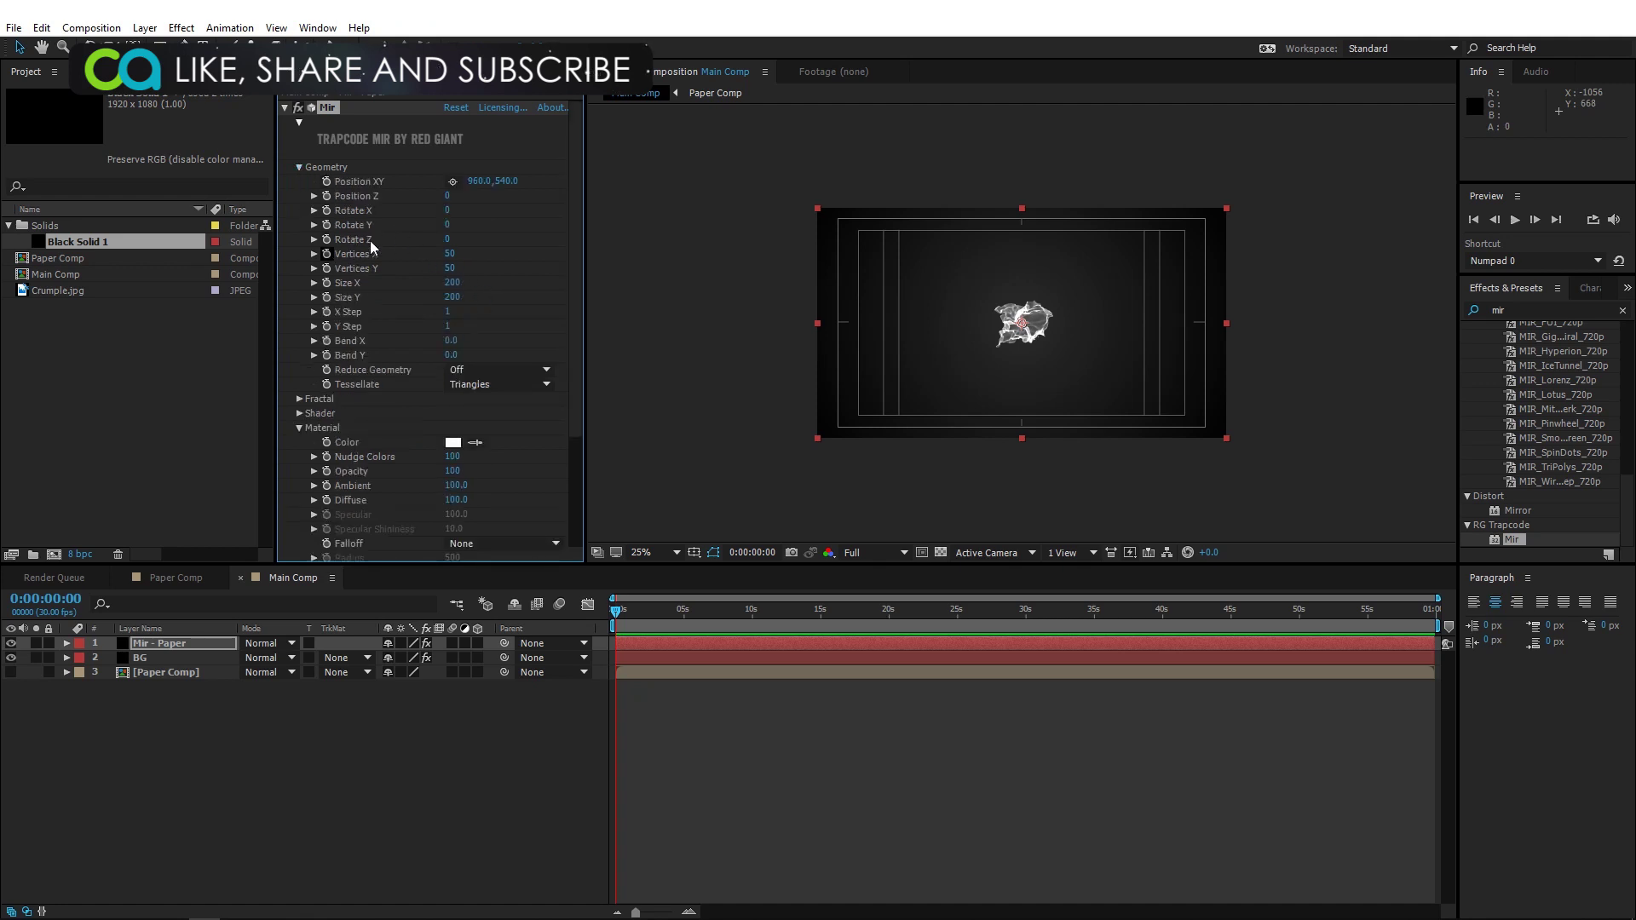
pyautogui.click(449, 253)
pyautogui.press('Tab')
pyautogui.write('100')
pyautogui.press('Tab')
pyautogui.write('1')
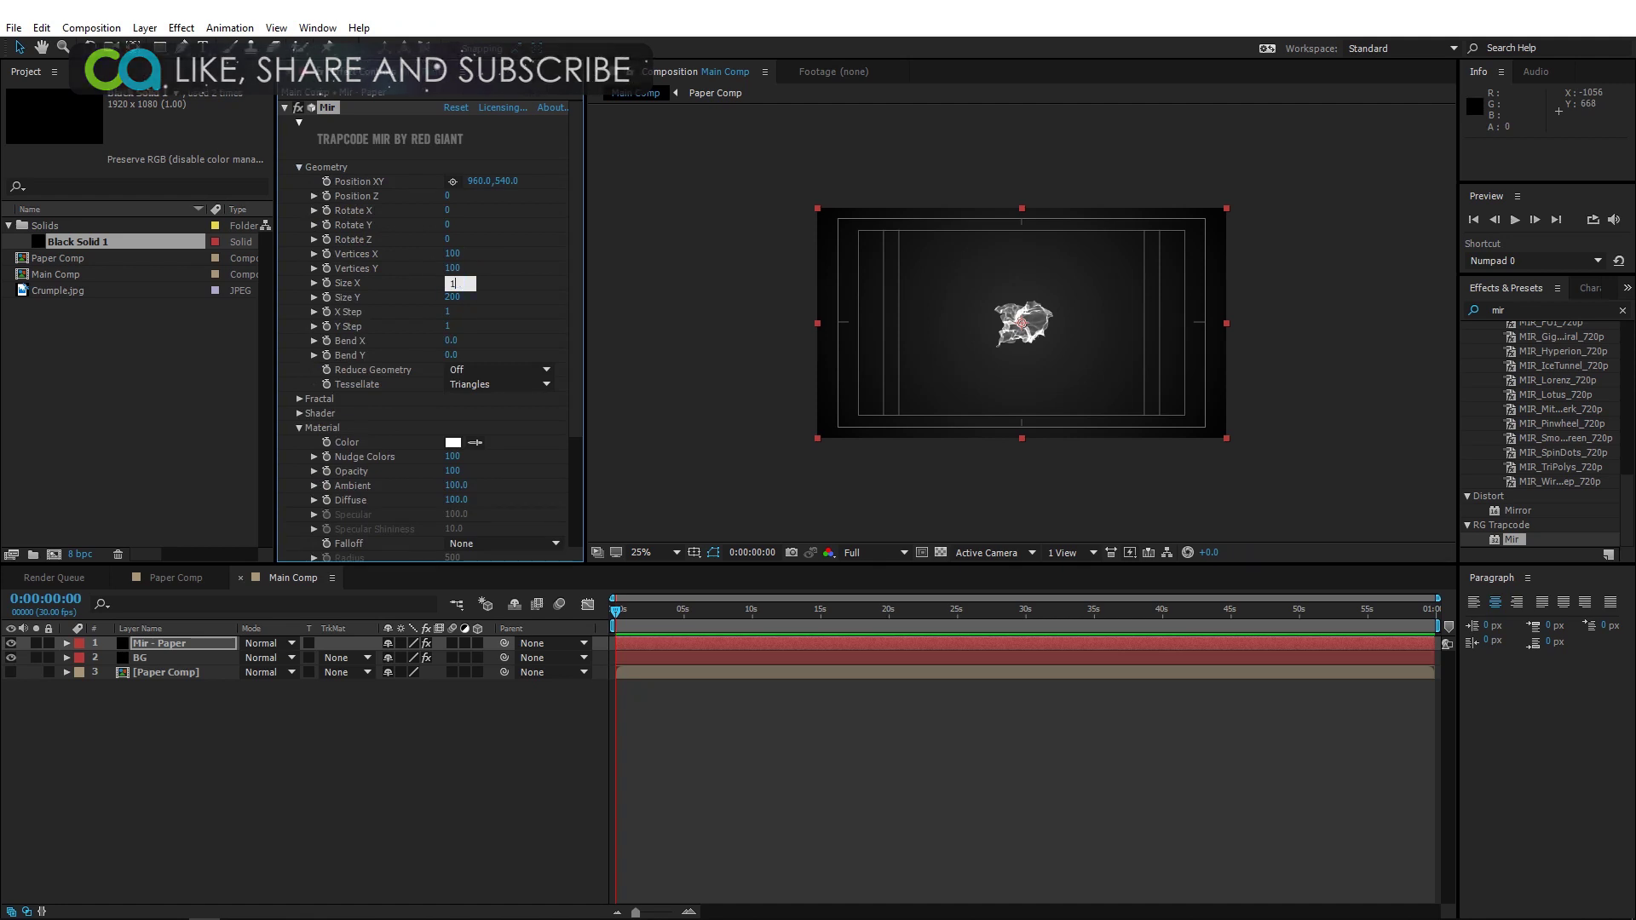
pyautogui.write('0000')
pyautogui.press('Tab')
pyautogui.write('1')
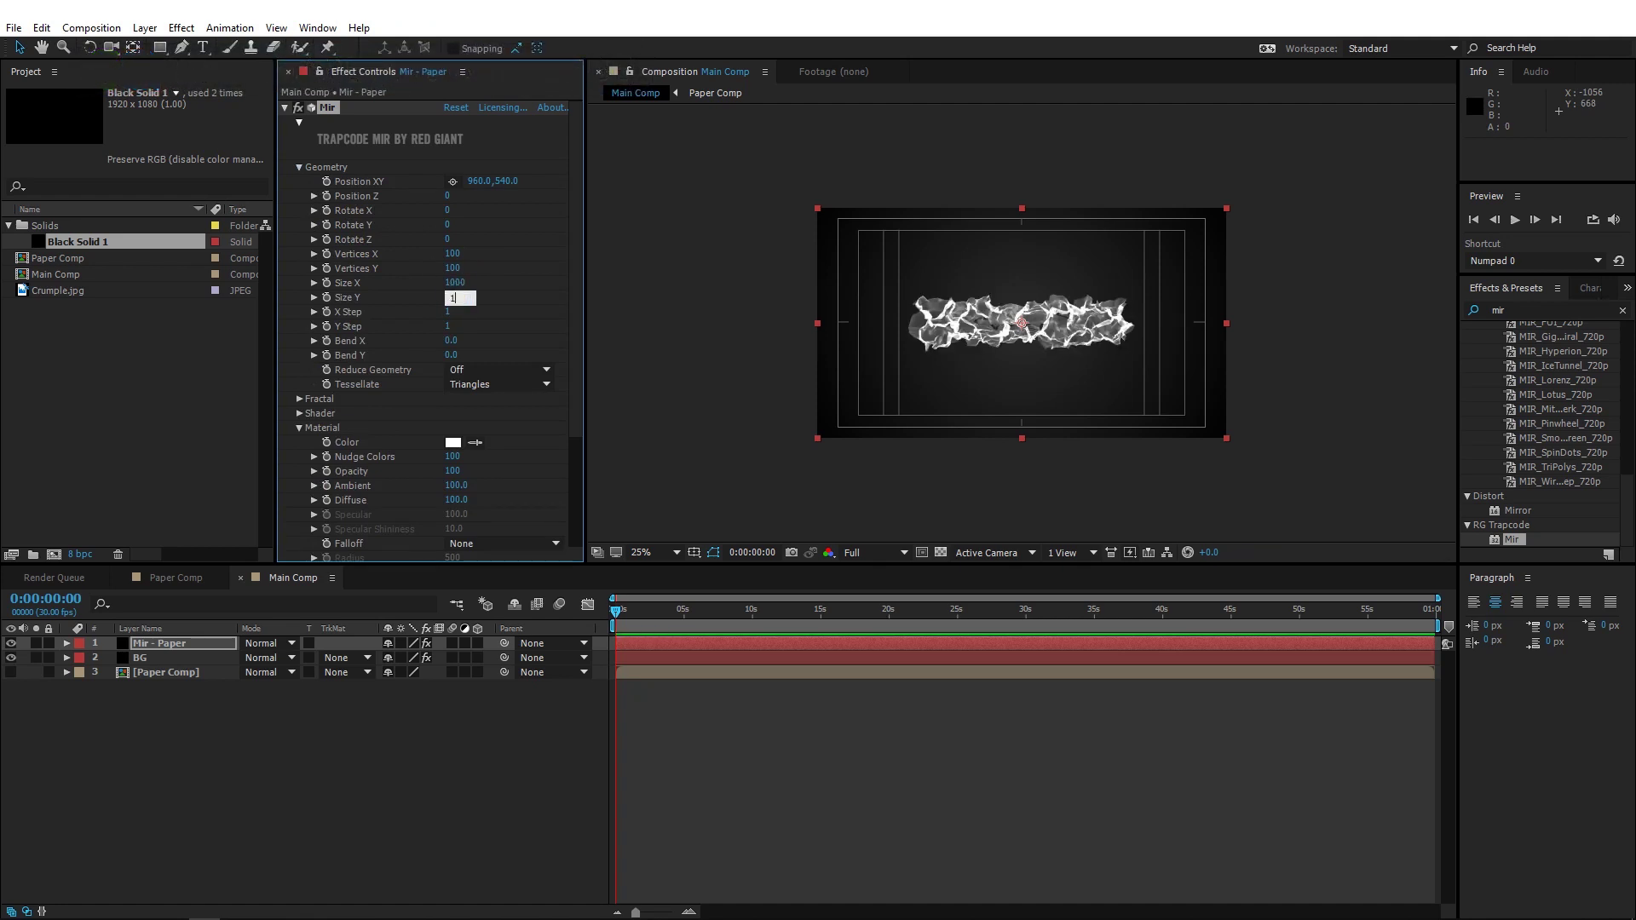
pyautogui.press('Return')
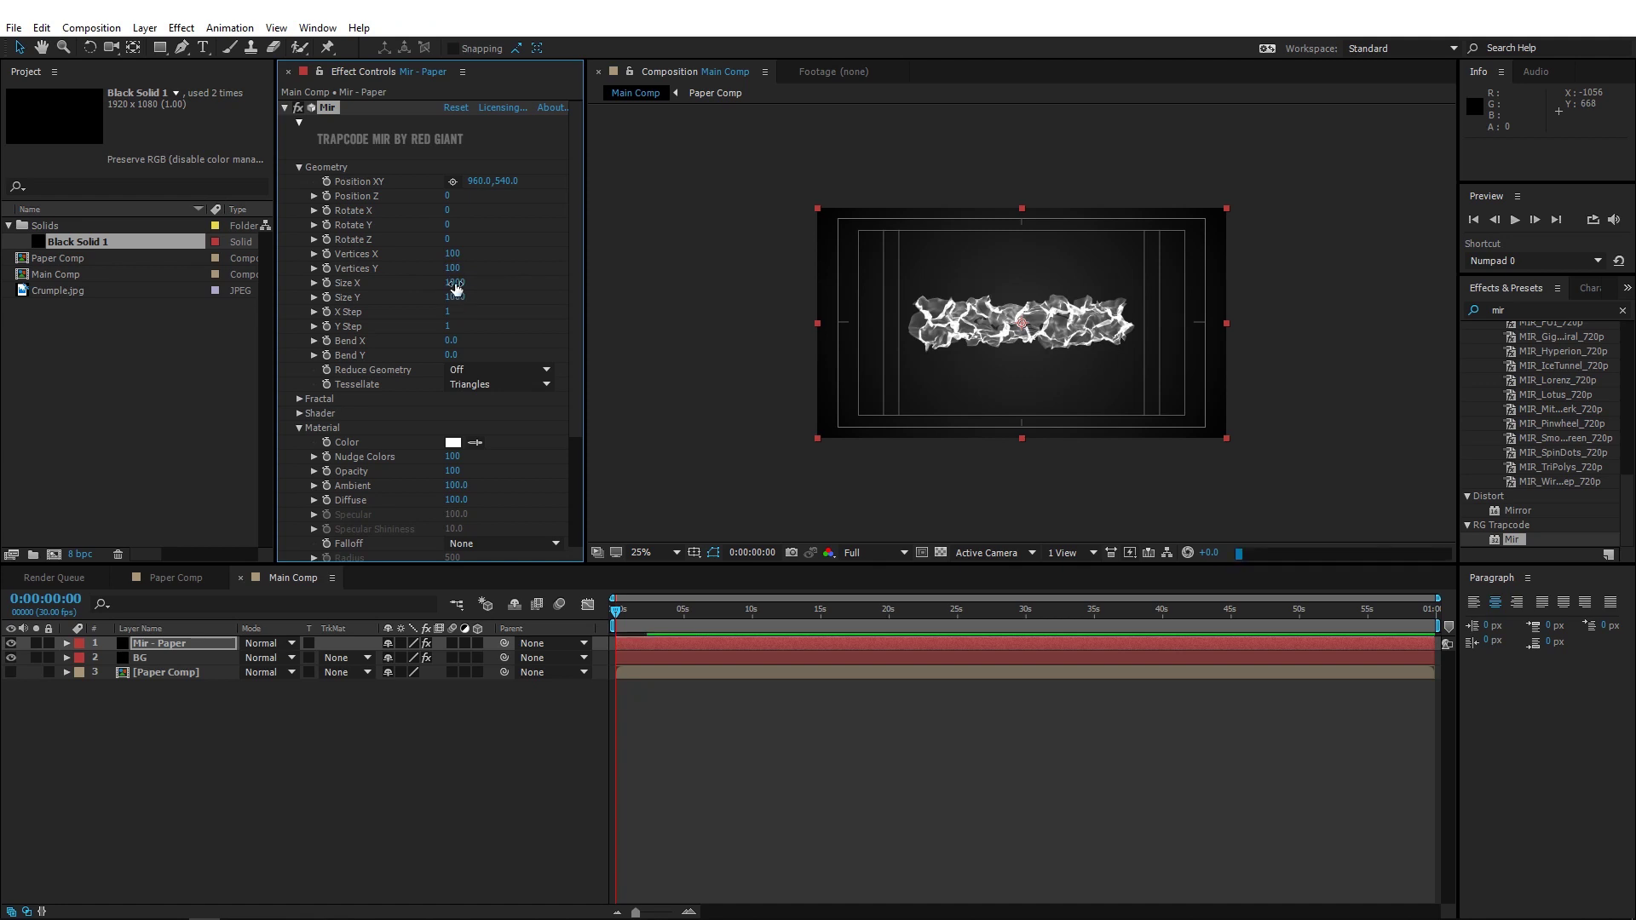
pyautogui.press('.')
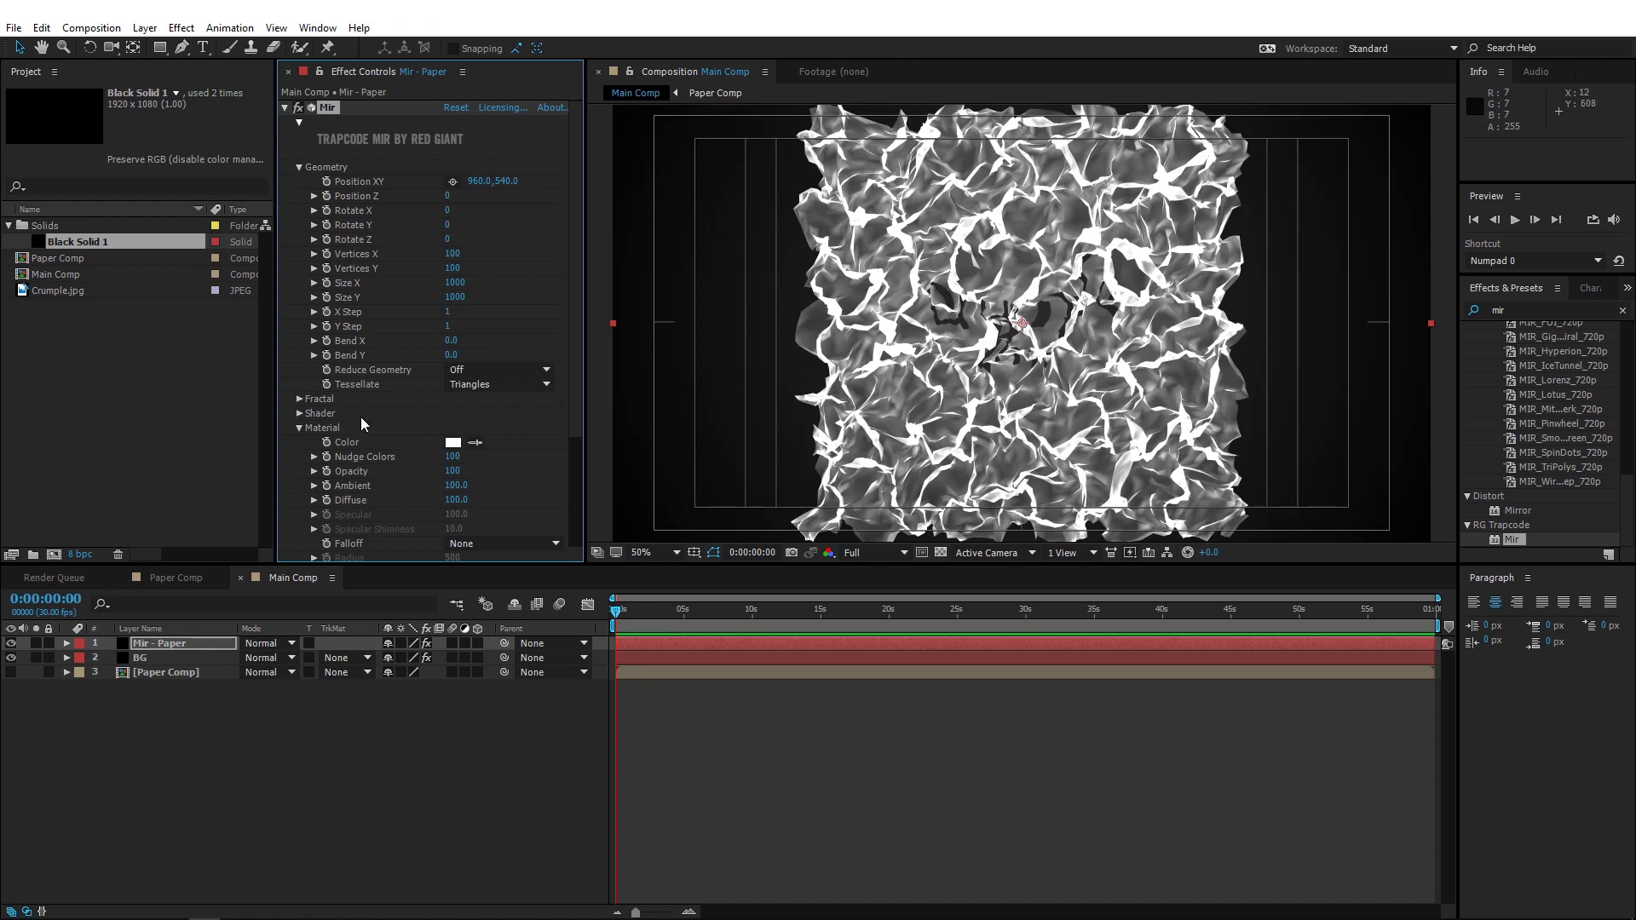
# - Set the Mir effect's Shader to Phong and turn its Blend mode Off
pyautogui.scroll(-4, 360, 417)
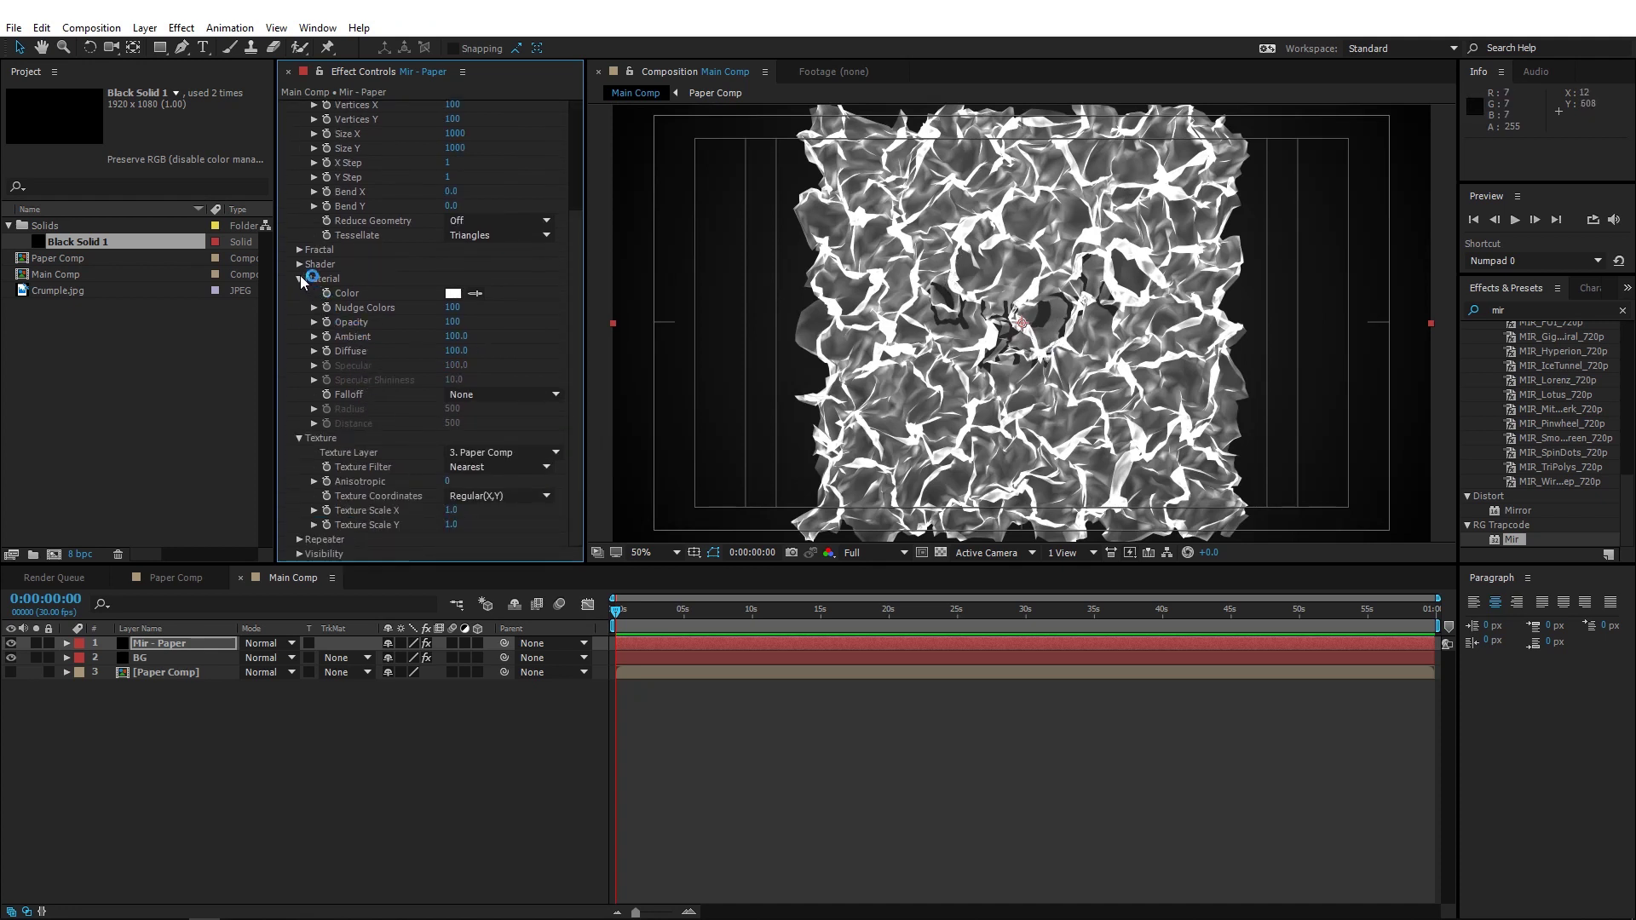
pyautogui.click(299, 264)
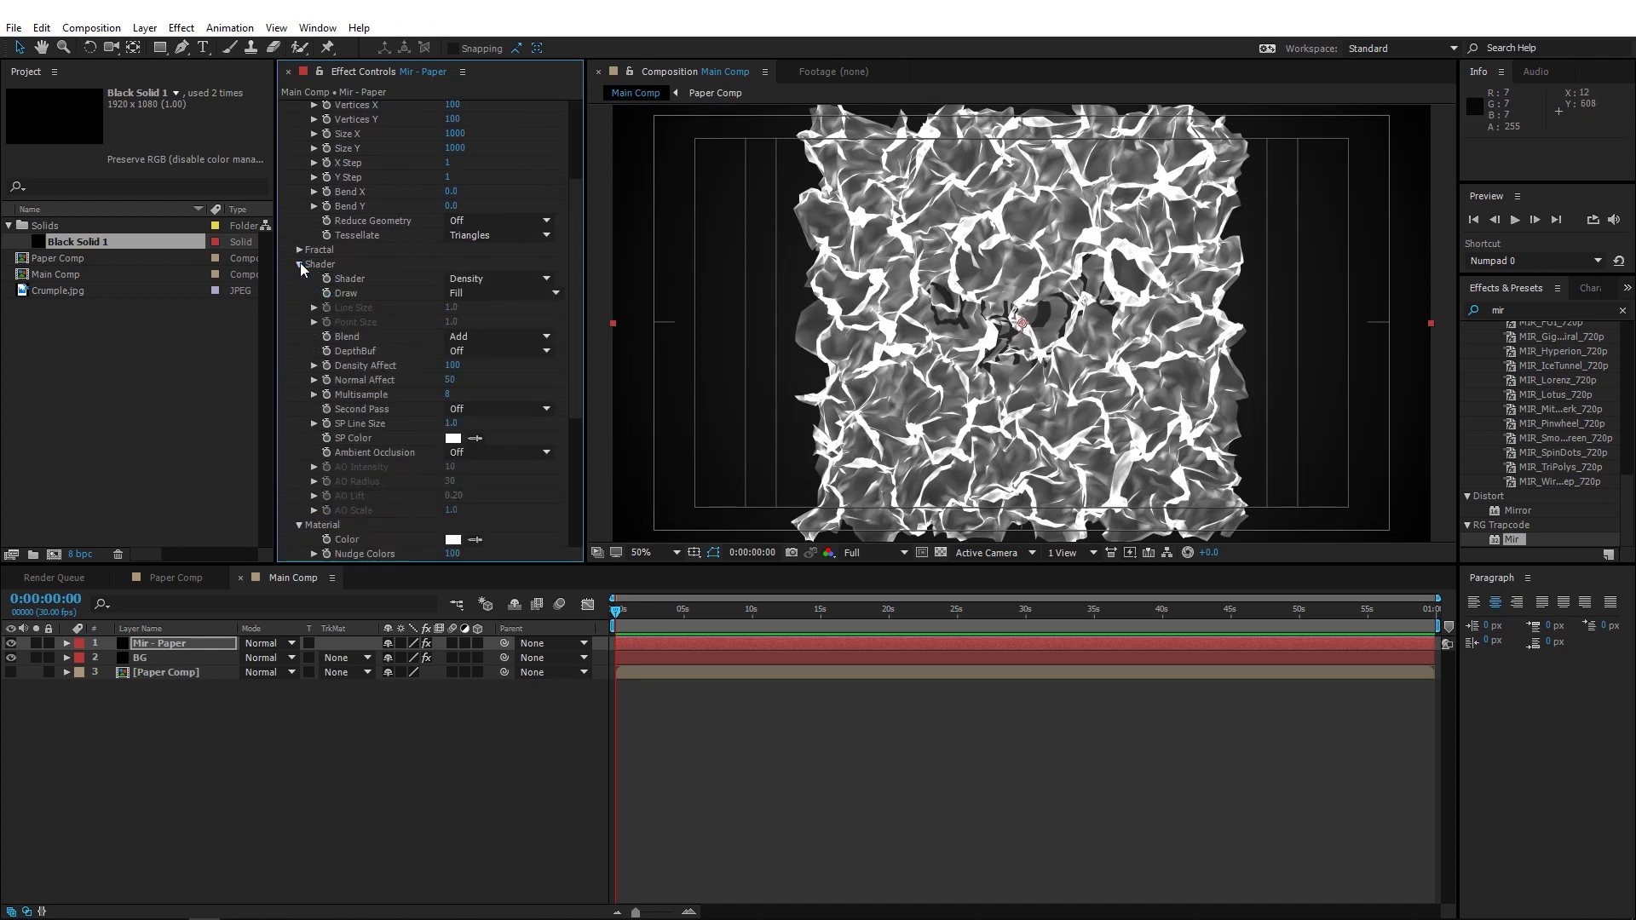
pyautogui.click(459, 277)
pyautogui.click(505, 316)
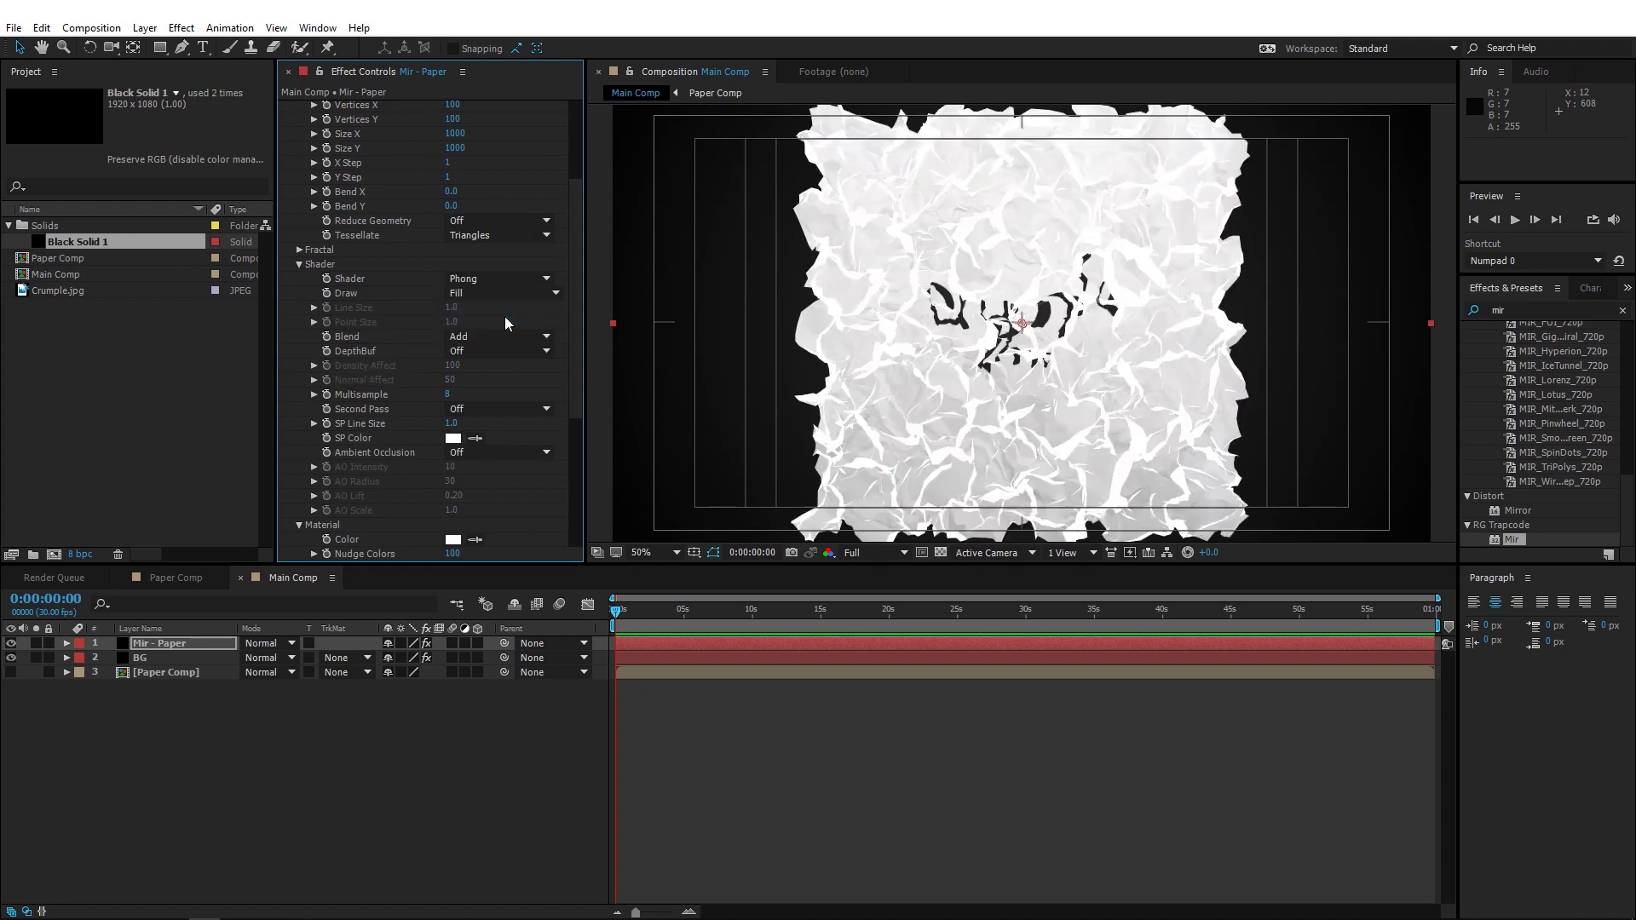
pyautogui.click(452, 341)
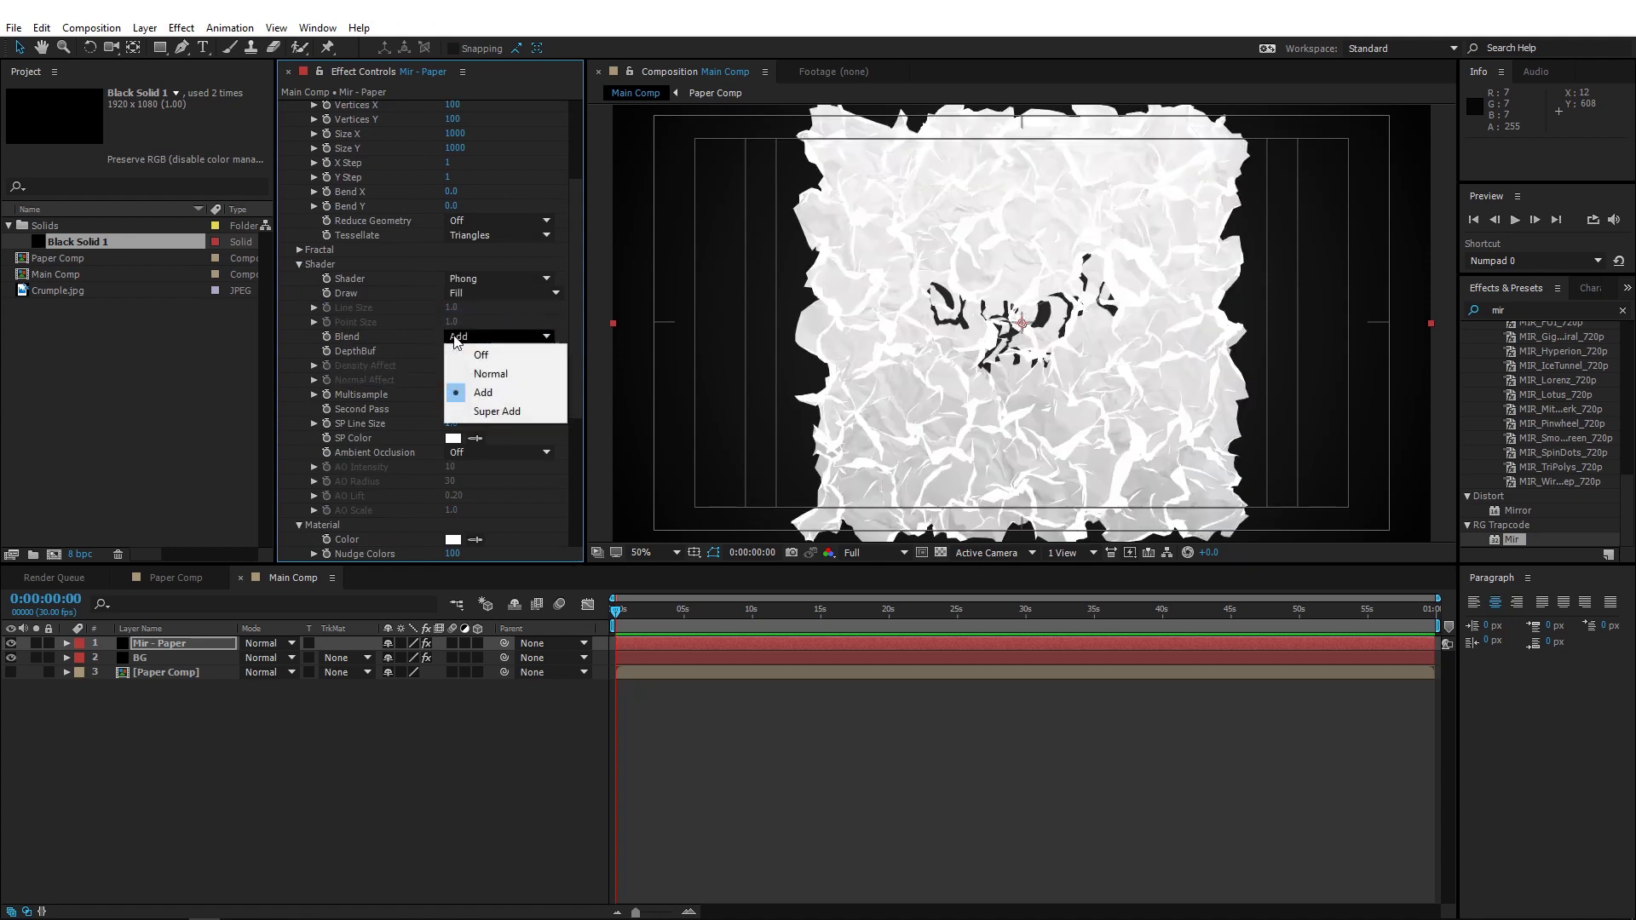
pyautogui.click(510, 361)
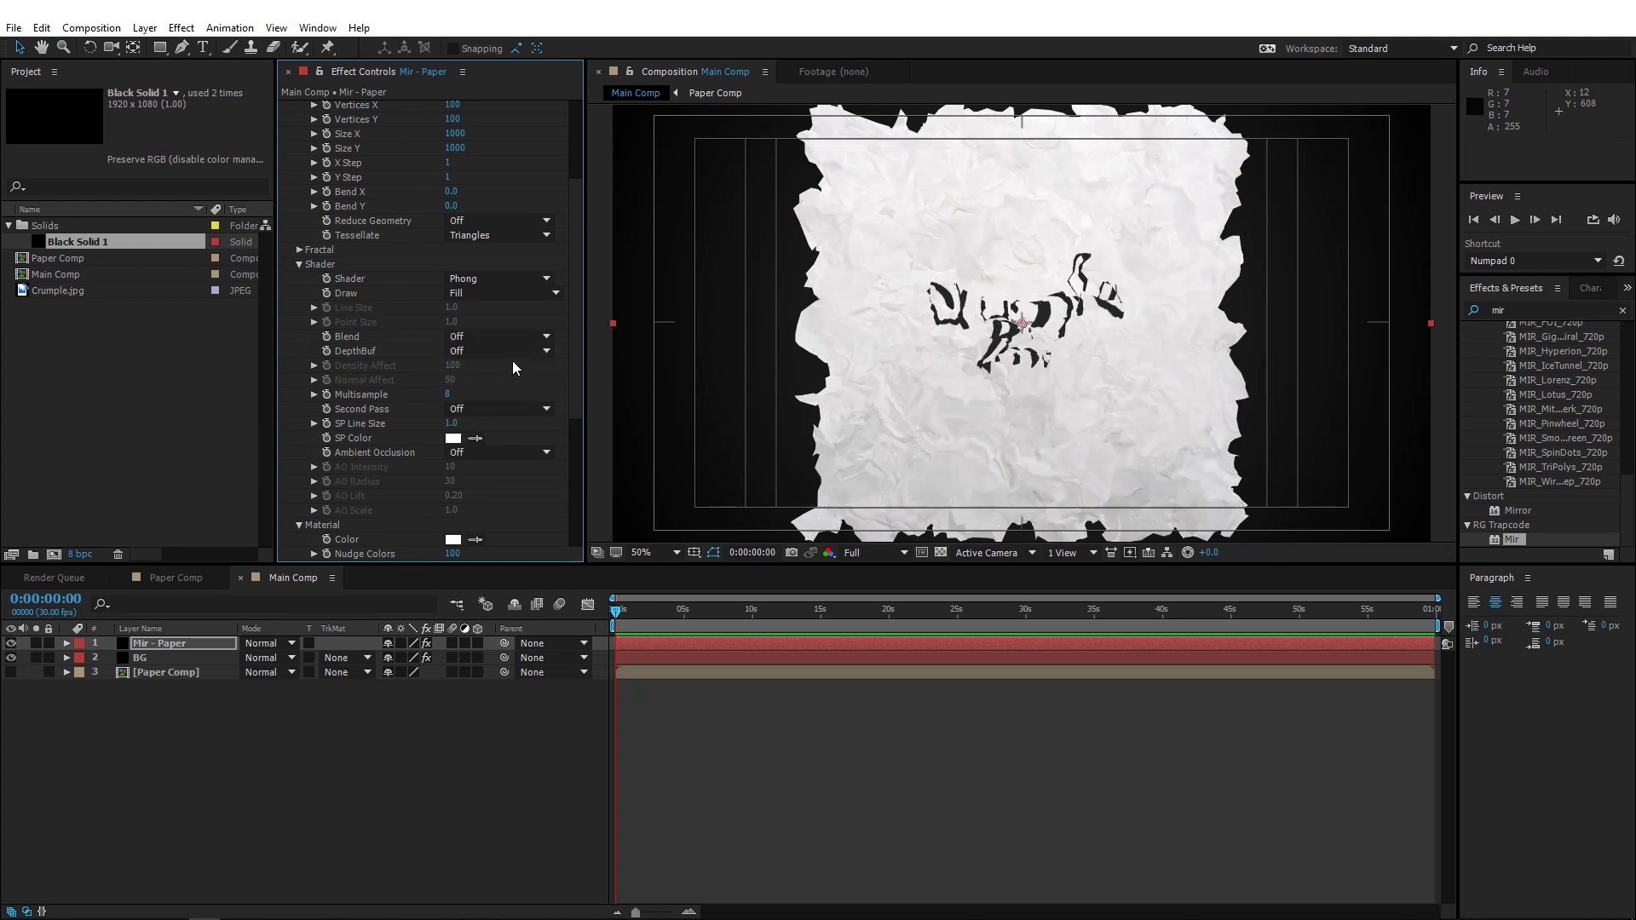
# - Reduce the Mir fractal Amplitude to 19
pyautogui.scroll(3, 498, 340)
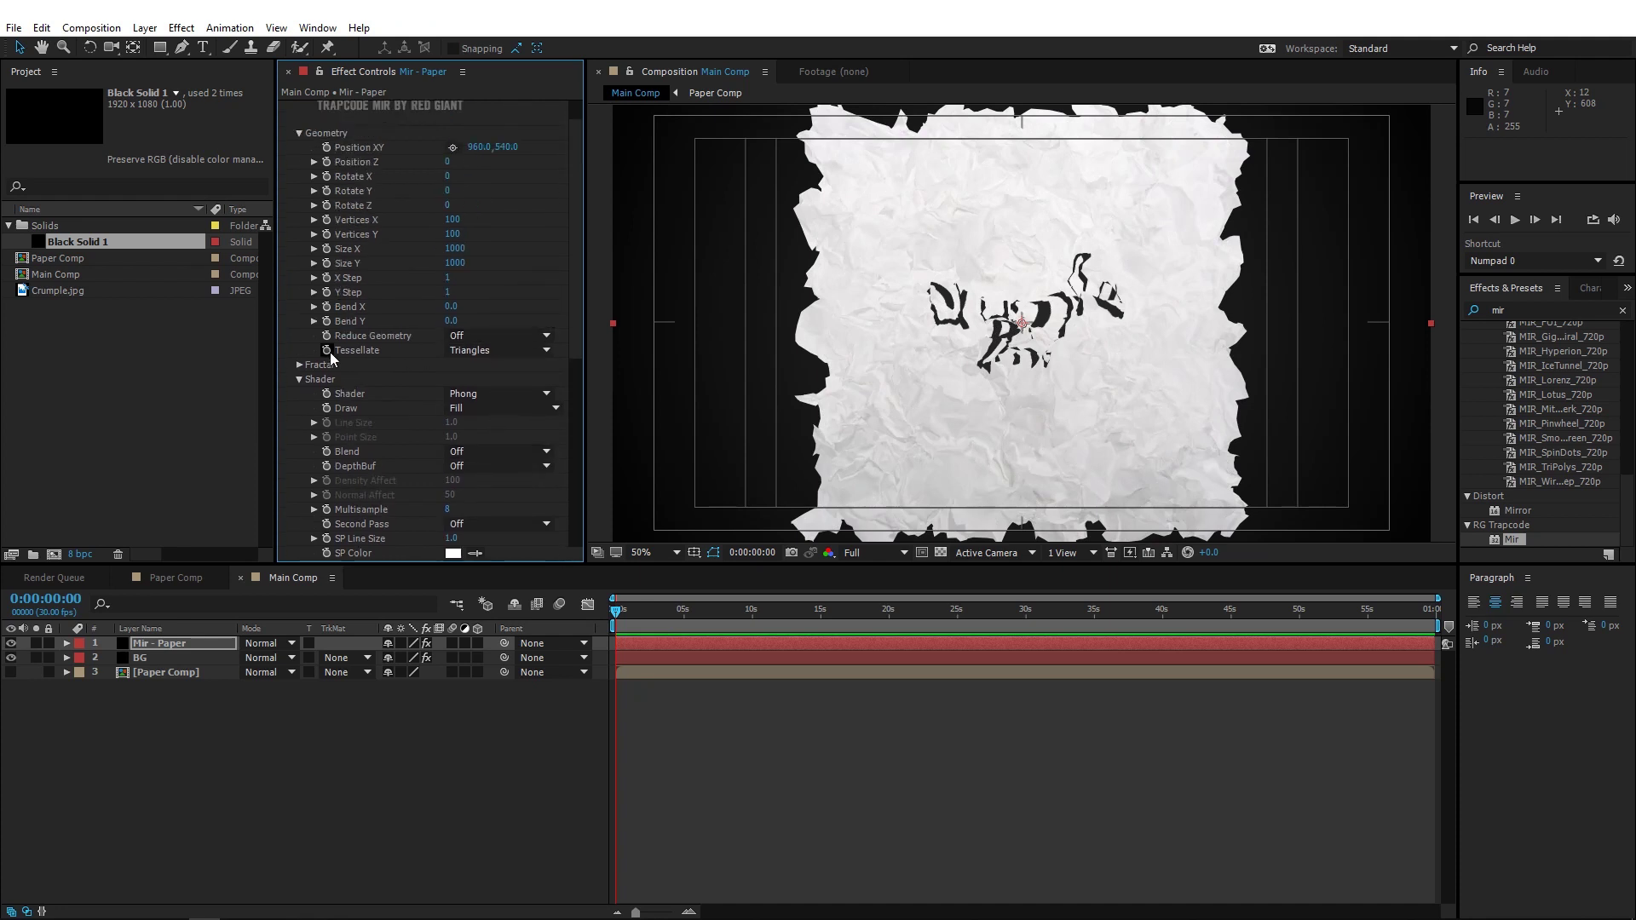
pyautogui.click(299, 366)
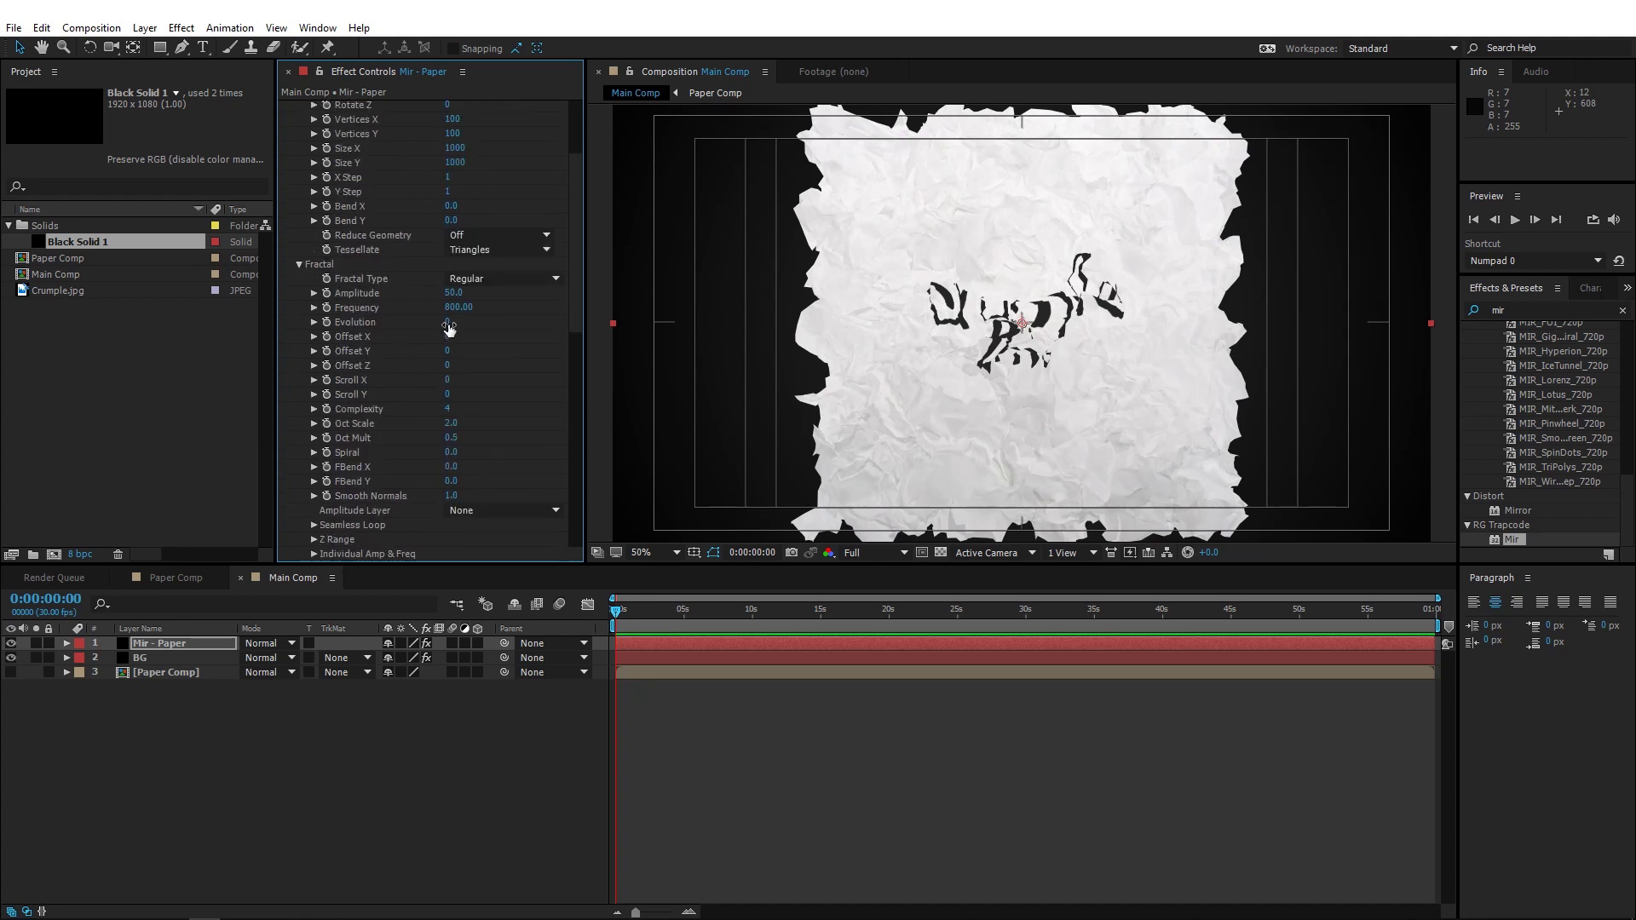
pyautogui.moveTo(443, 295)
pyautogui.mouseDown()
pyautogui.moveTo(410, 297)
pyautogui.moveTo(429, 299)
pyautogui.mouseUp()
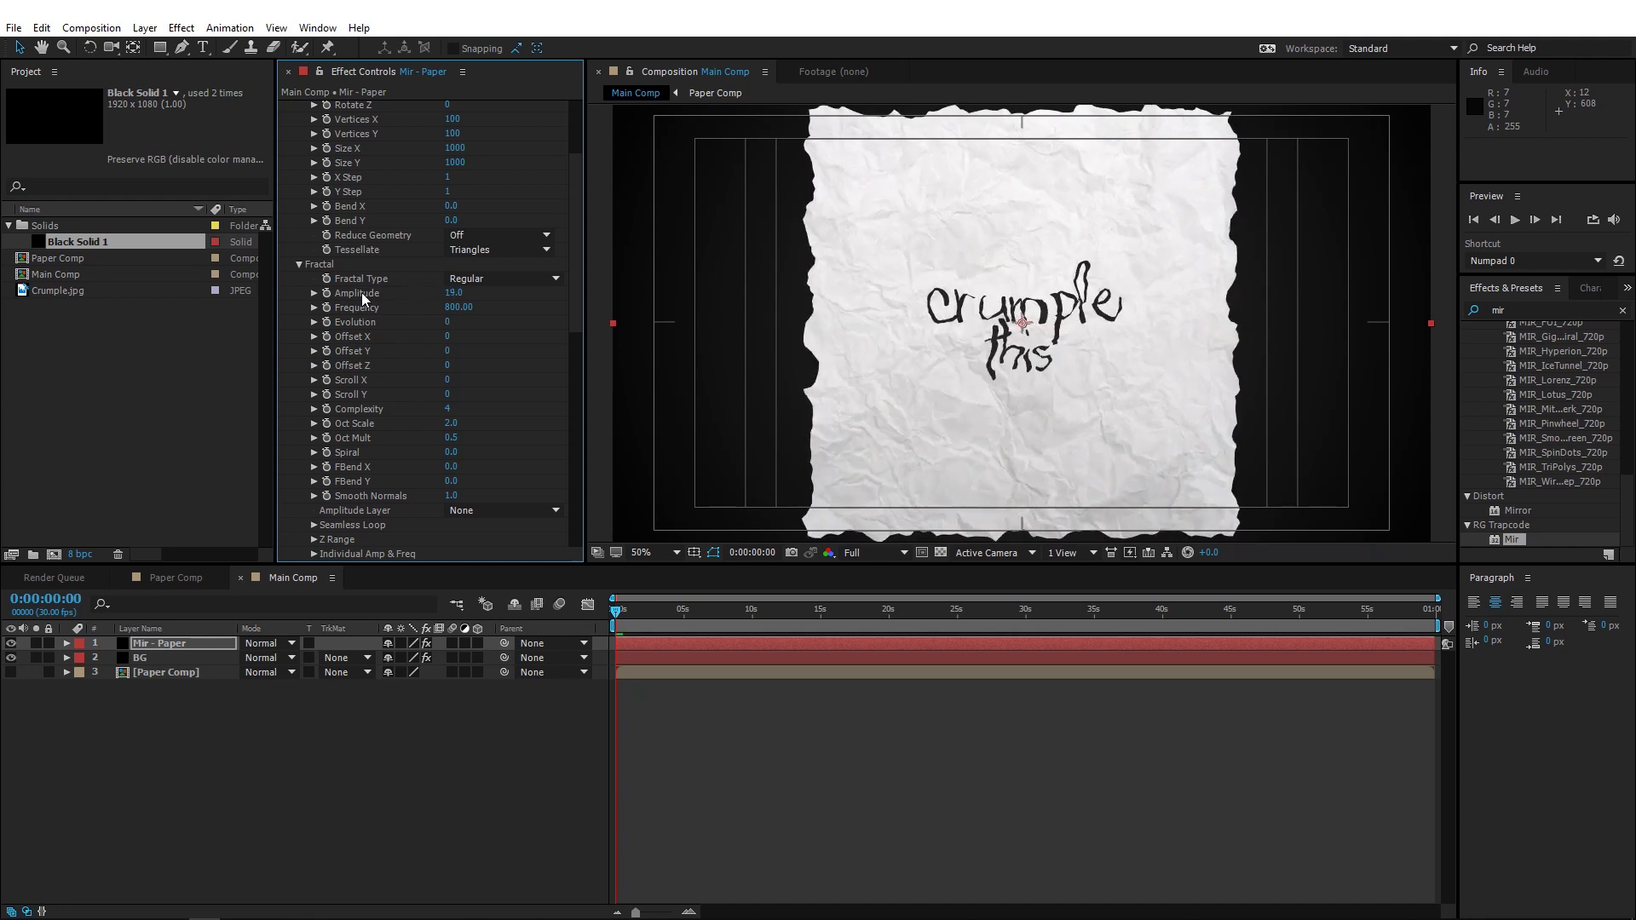
# - Turn on Ambient Occlusion in the Mir shader settings
pyautogui.scroll(-8, 451, 324)
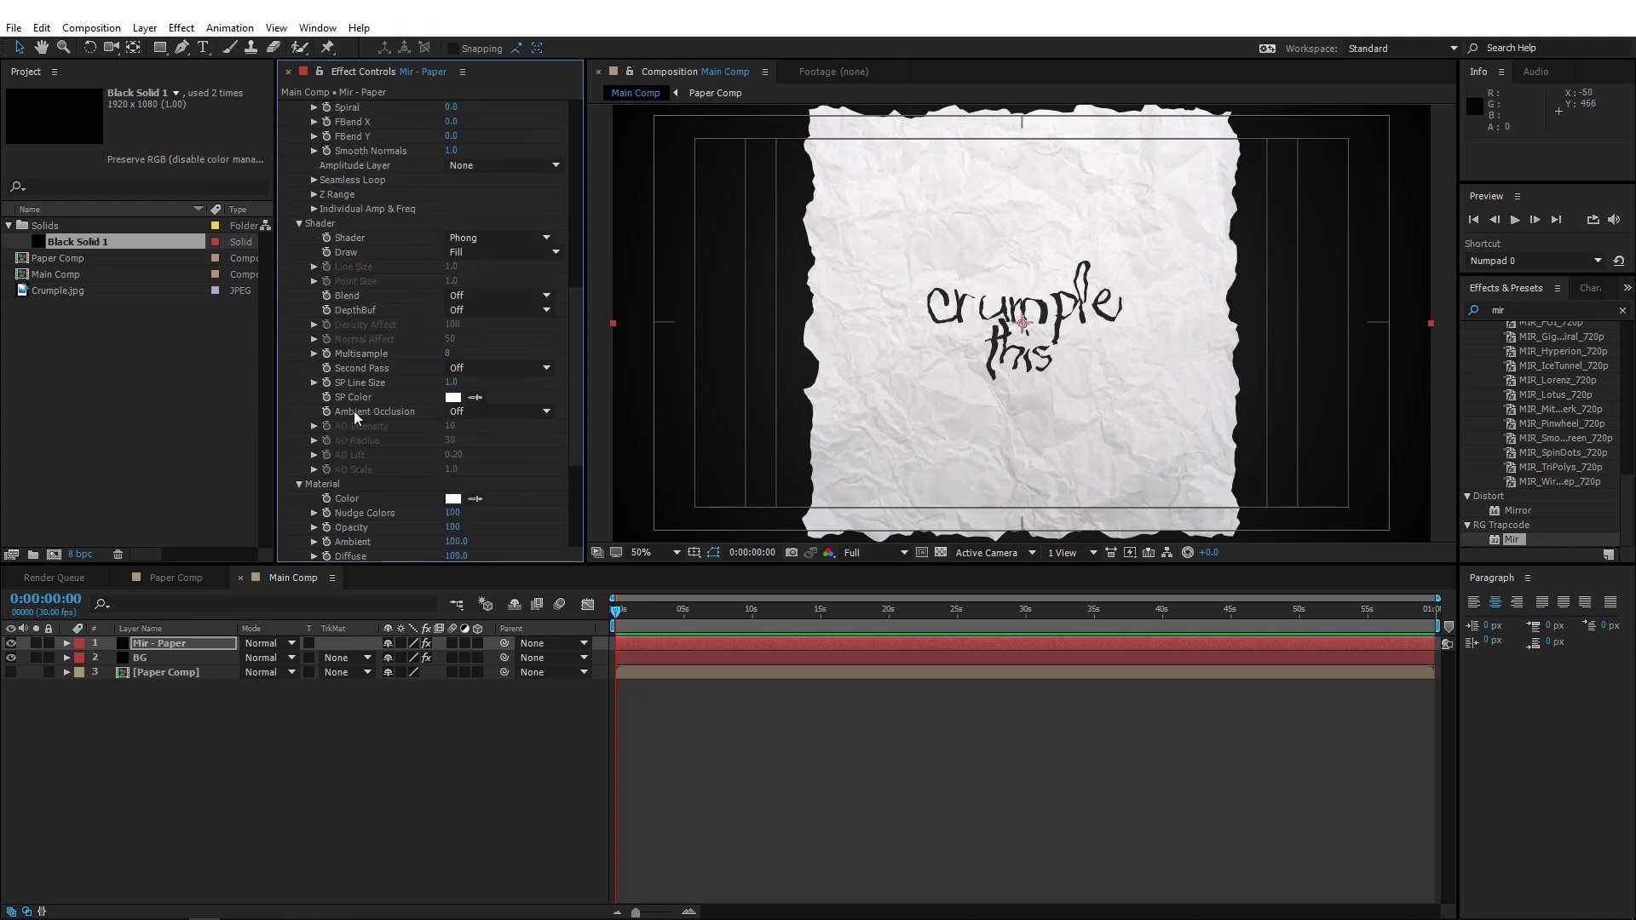
pyautogui.click(489, 412)
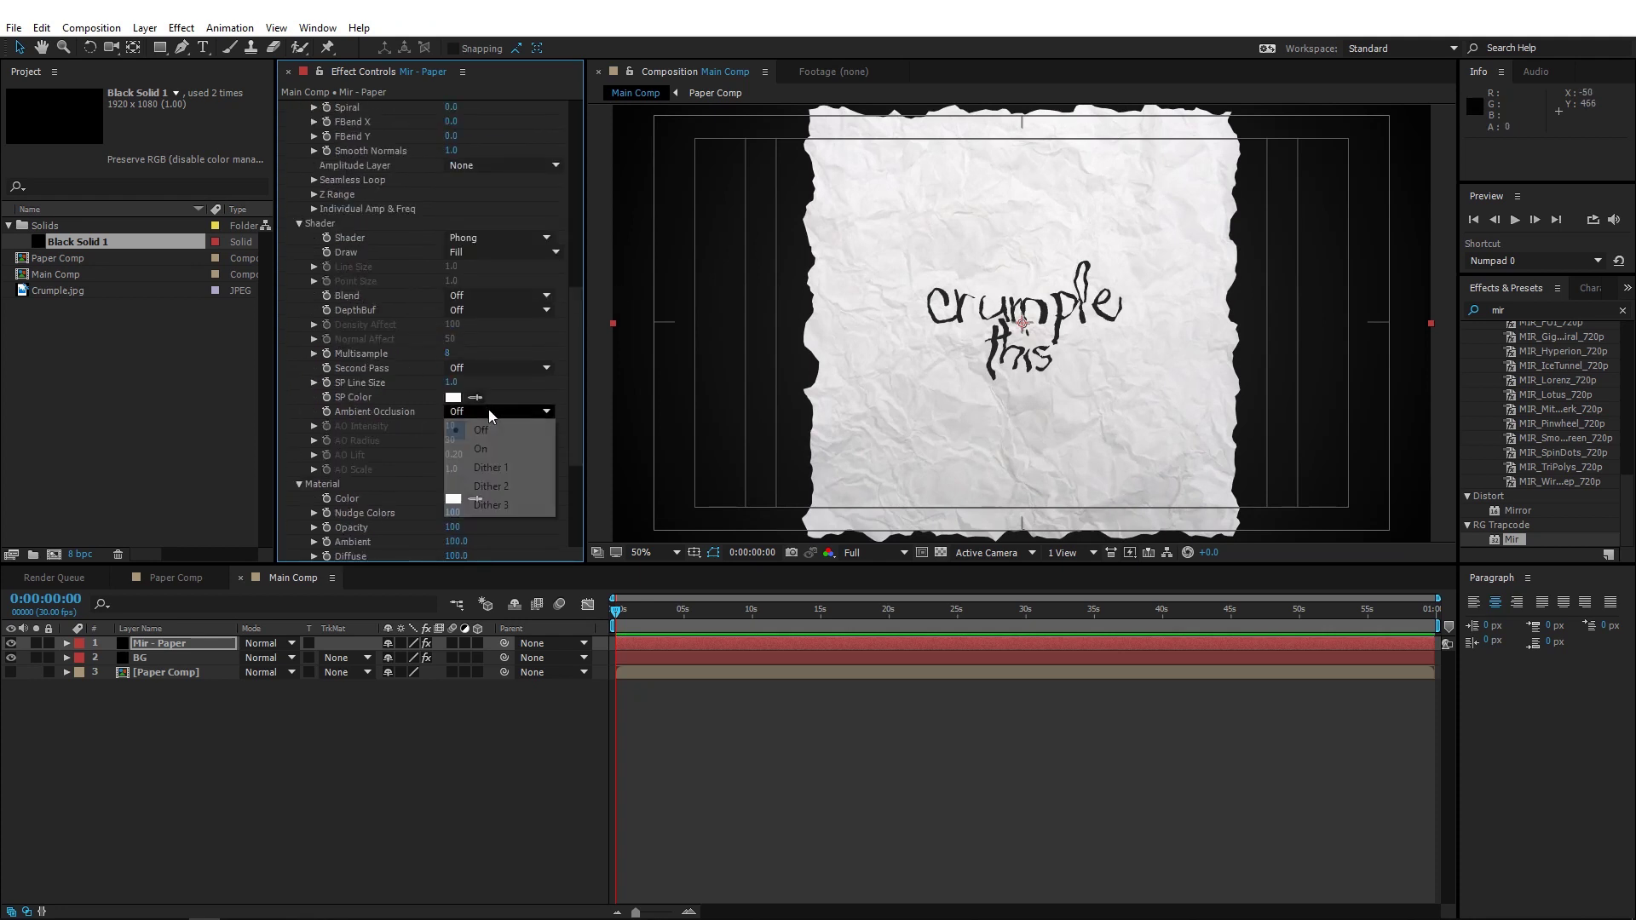
pyautogui.click(488, 445)
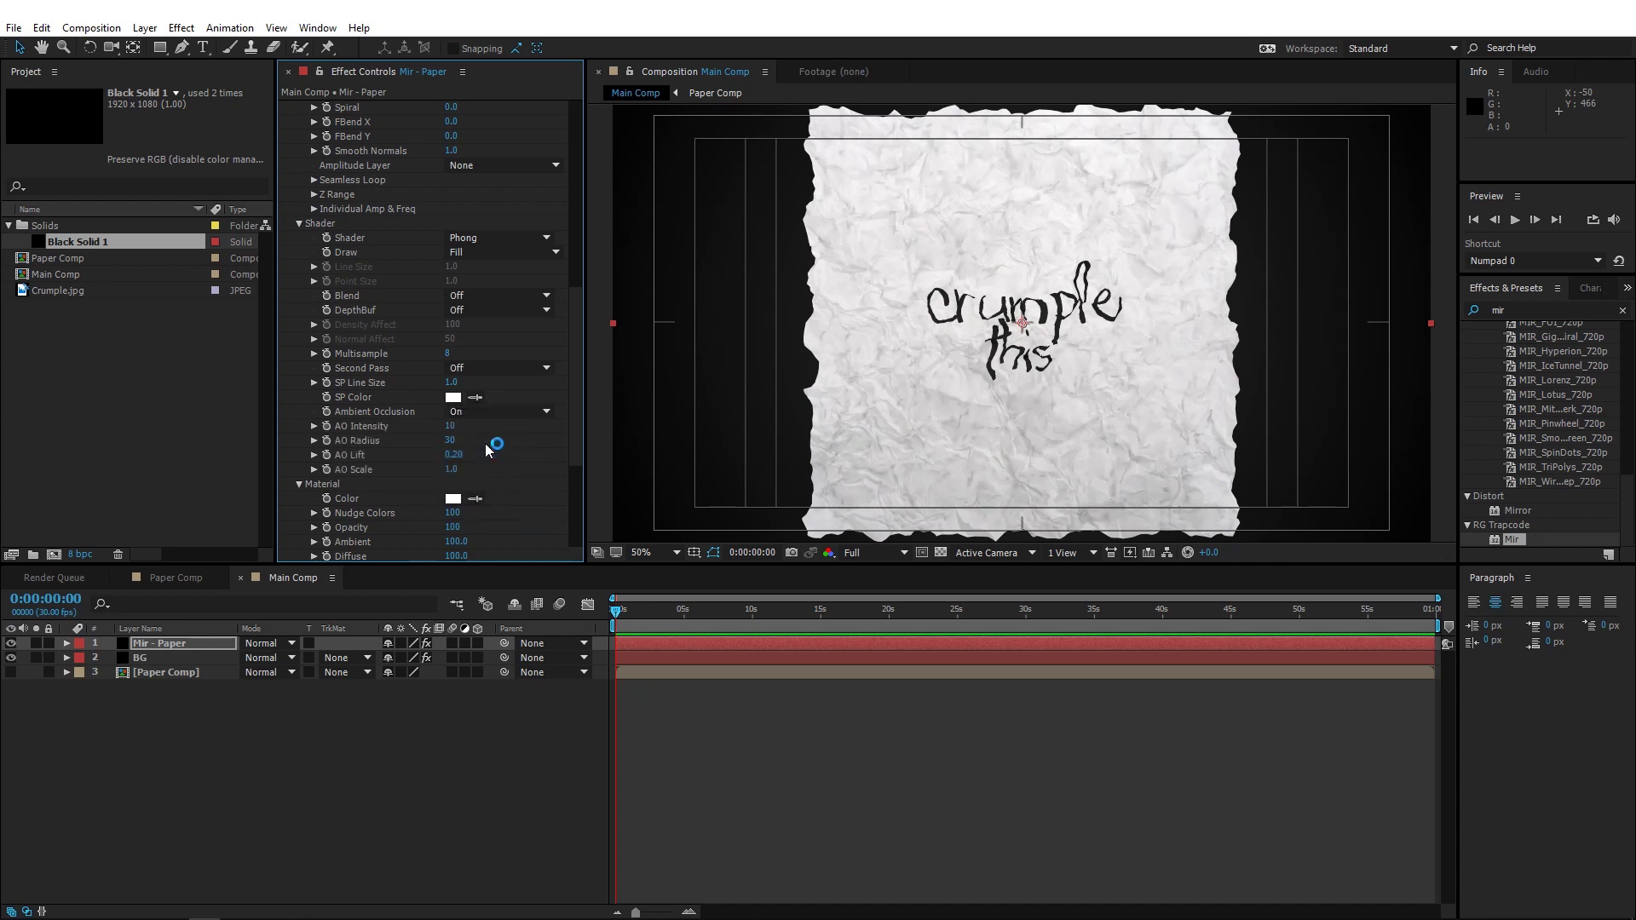
# - Set the Mir material's Specular value to 0
pyautogui.scroll(-5, 484, 443)
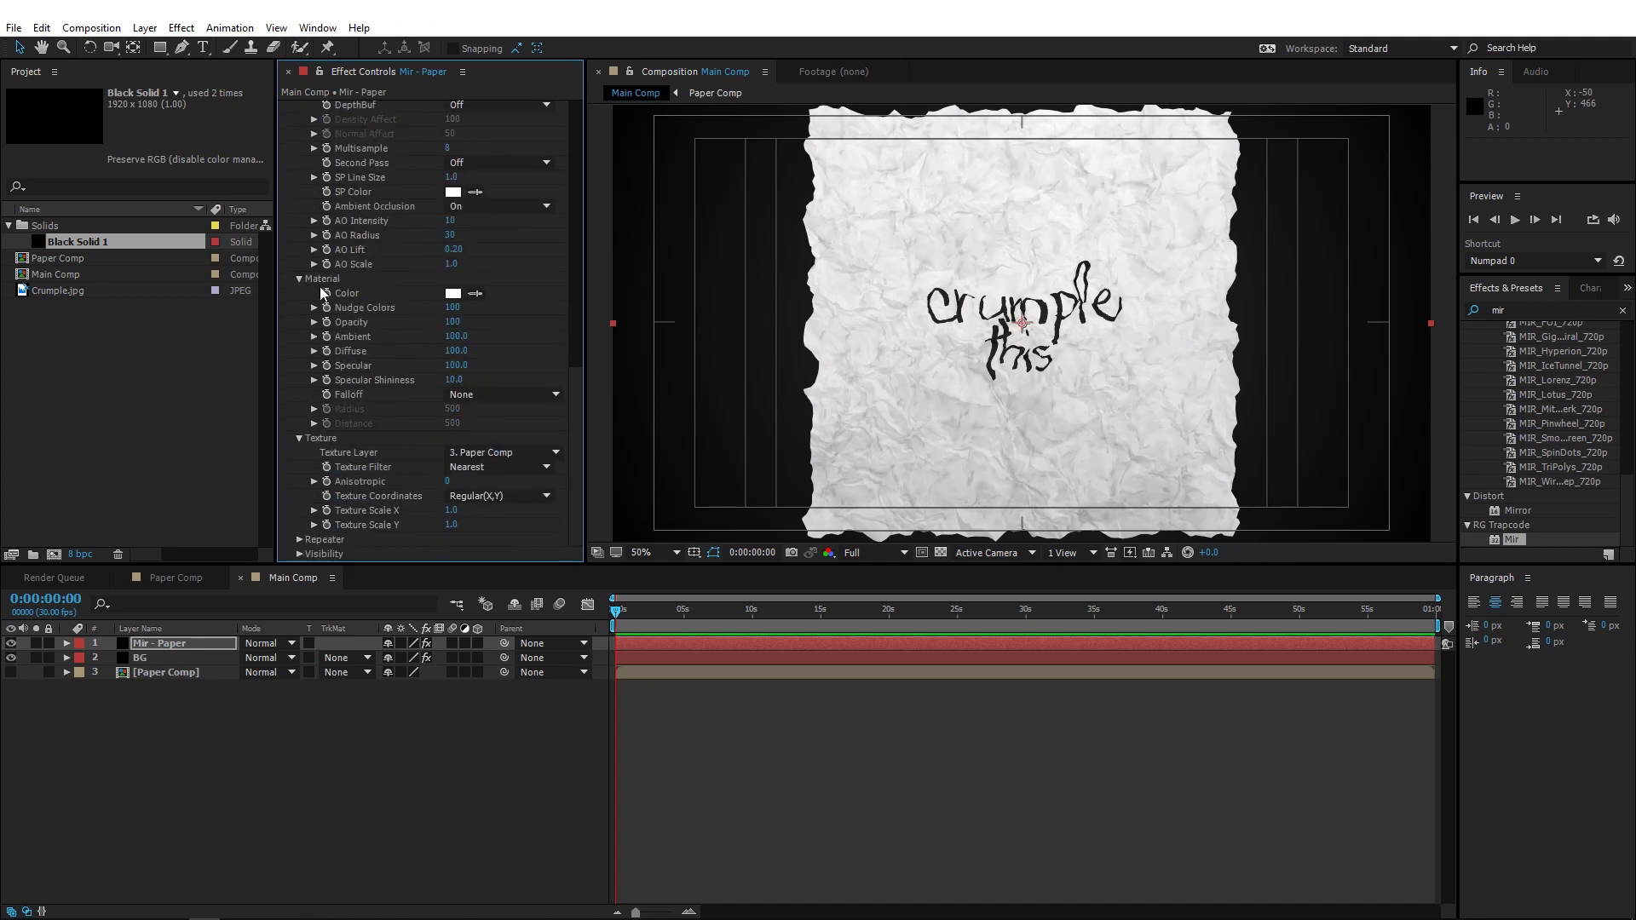
pyautogui.click(458, 365)
pyautogui.write('0')
pyautogui.press('Return')
pyautogui.moveTo(579, 394); pyautogui.dragTo(564, 135)
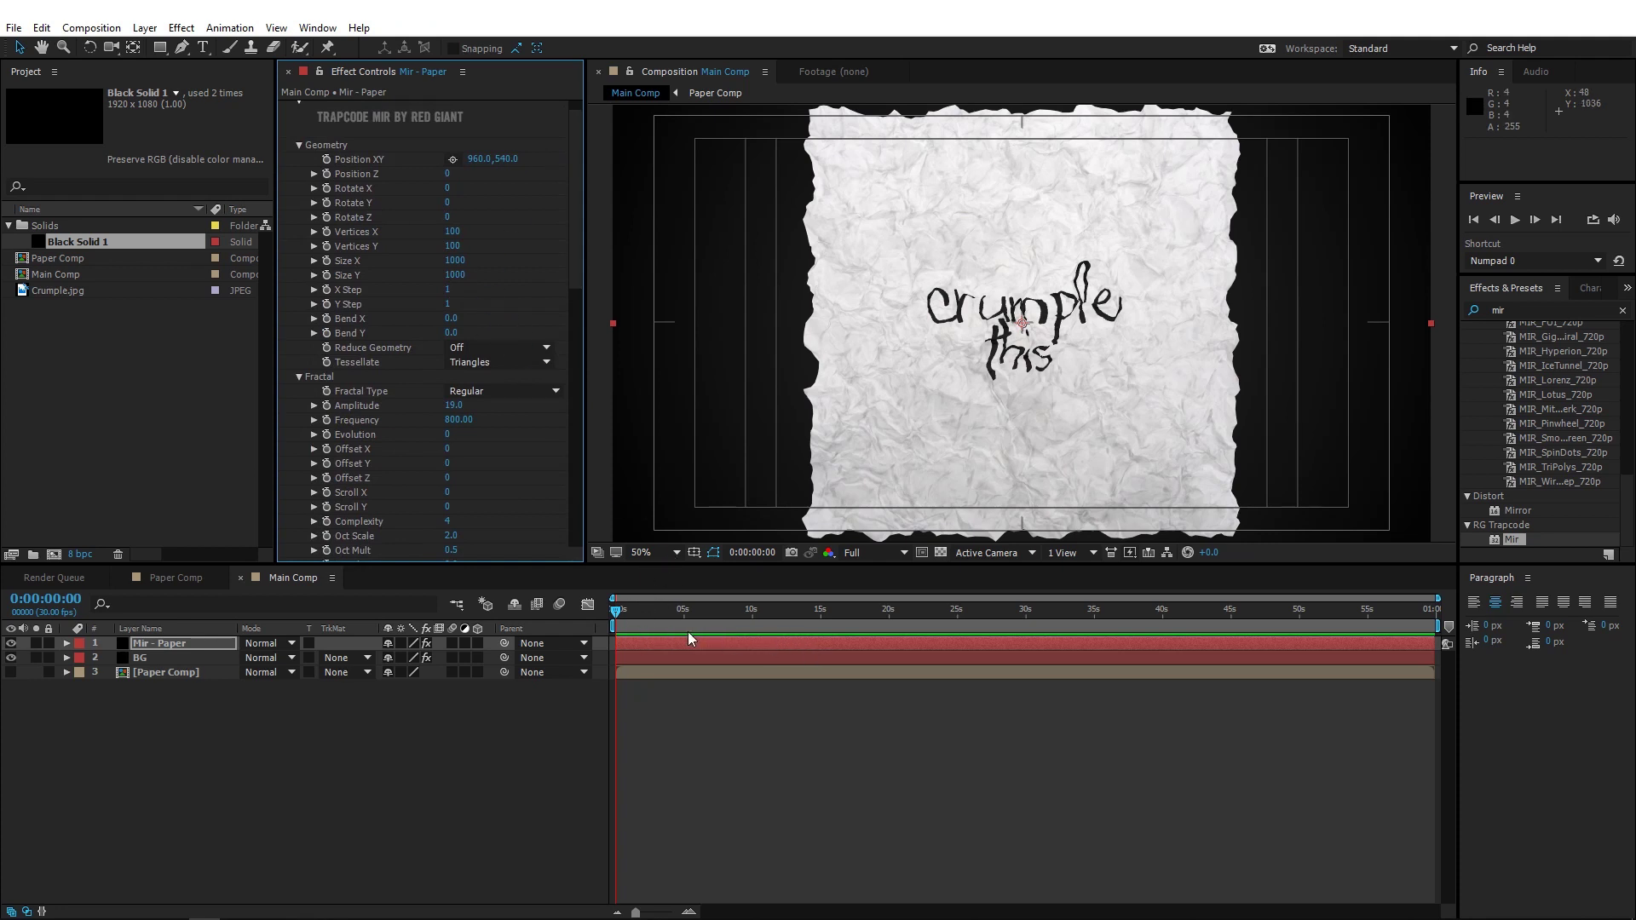
# - End the work area of Main Comp at 0:00:10:00 and trim the comp to the work area
pyautogui.click(752, 612)
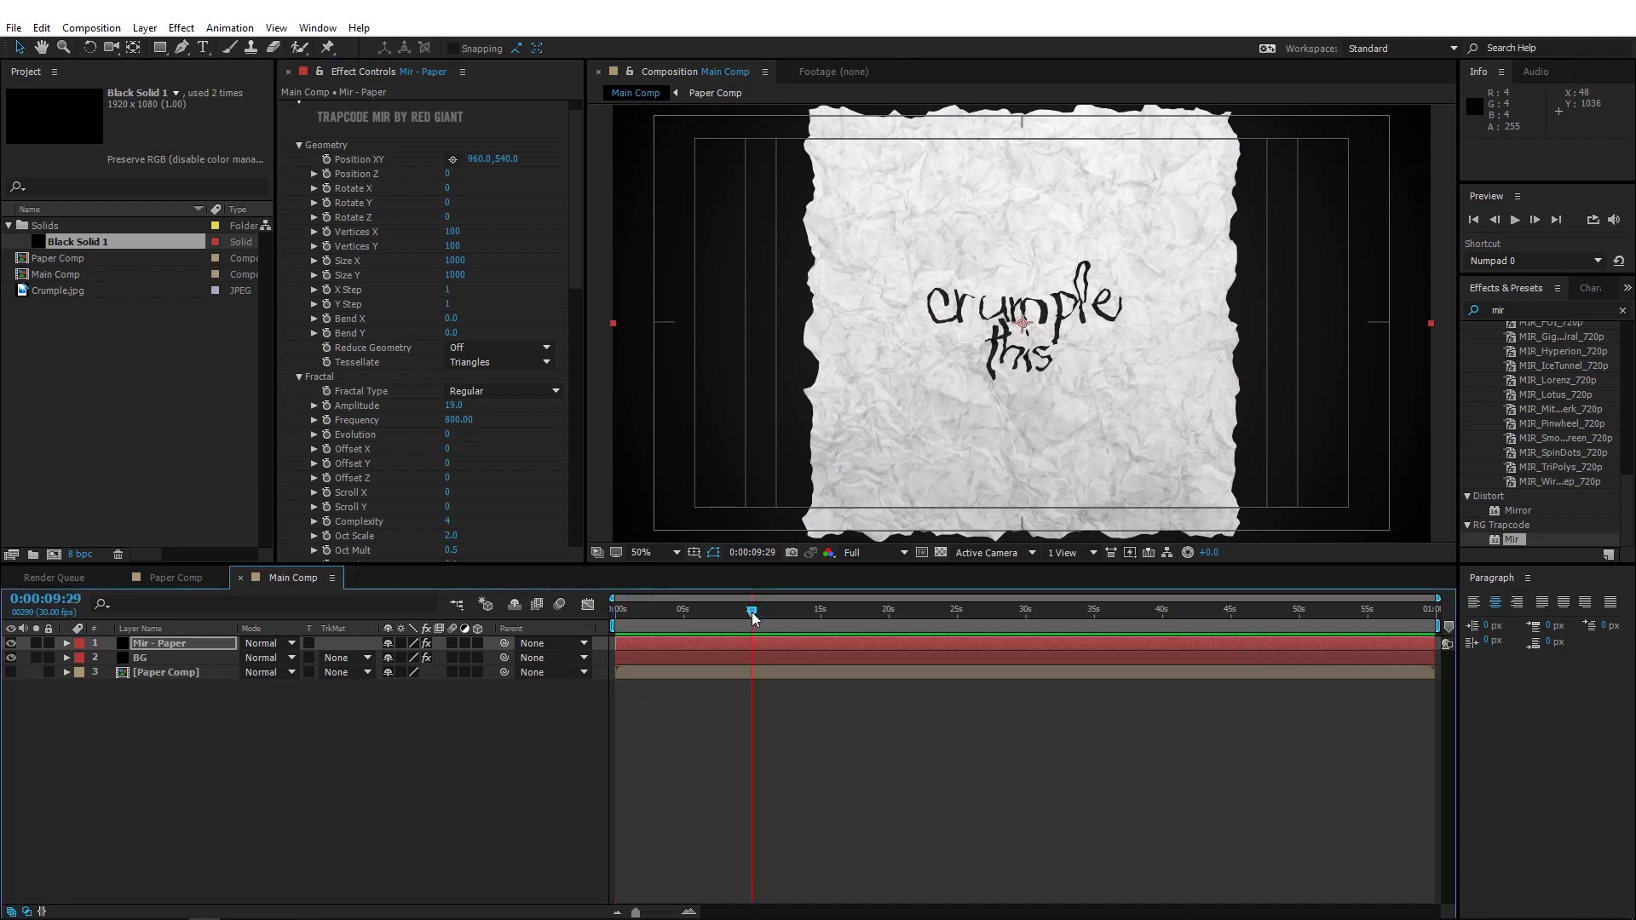
pyautogui.press('pagedown')
pyautogui.press('n')
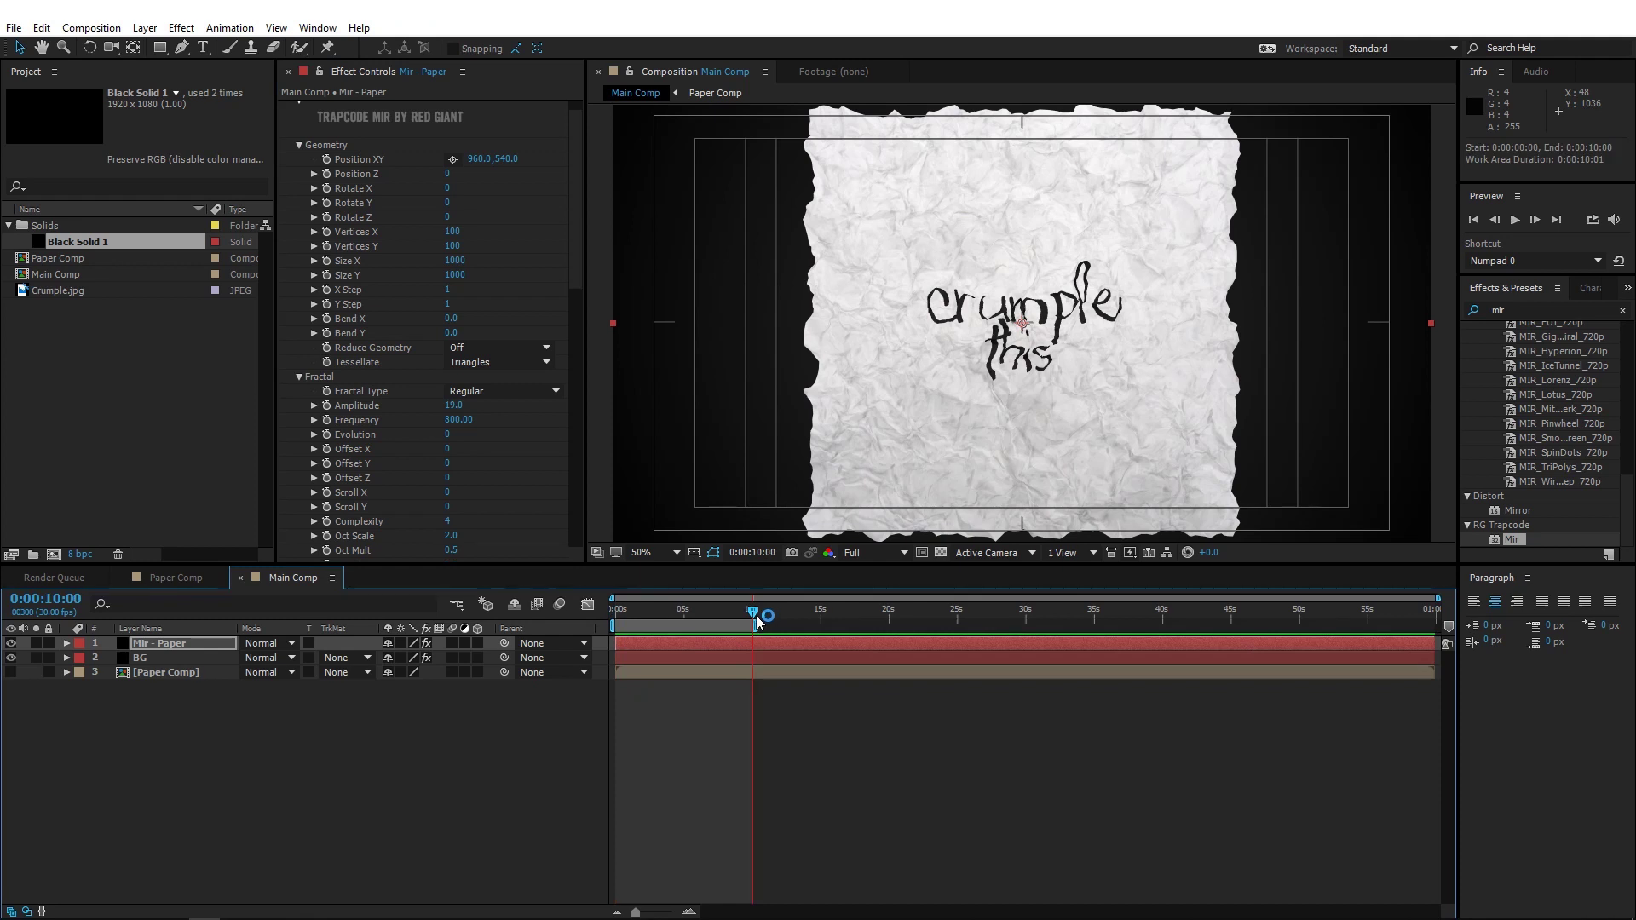
pyautogui.rightClick(684, 625)
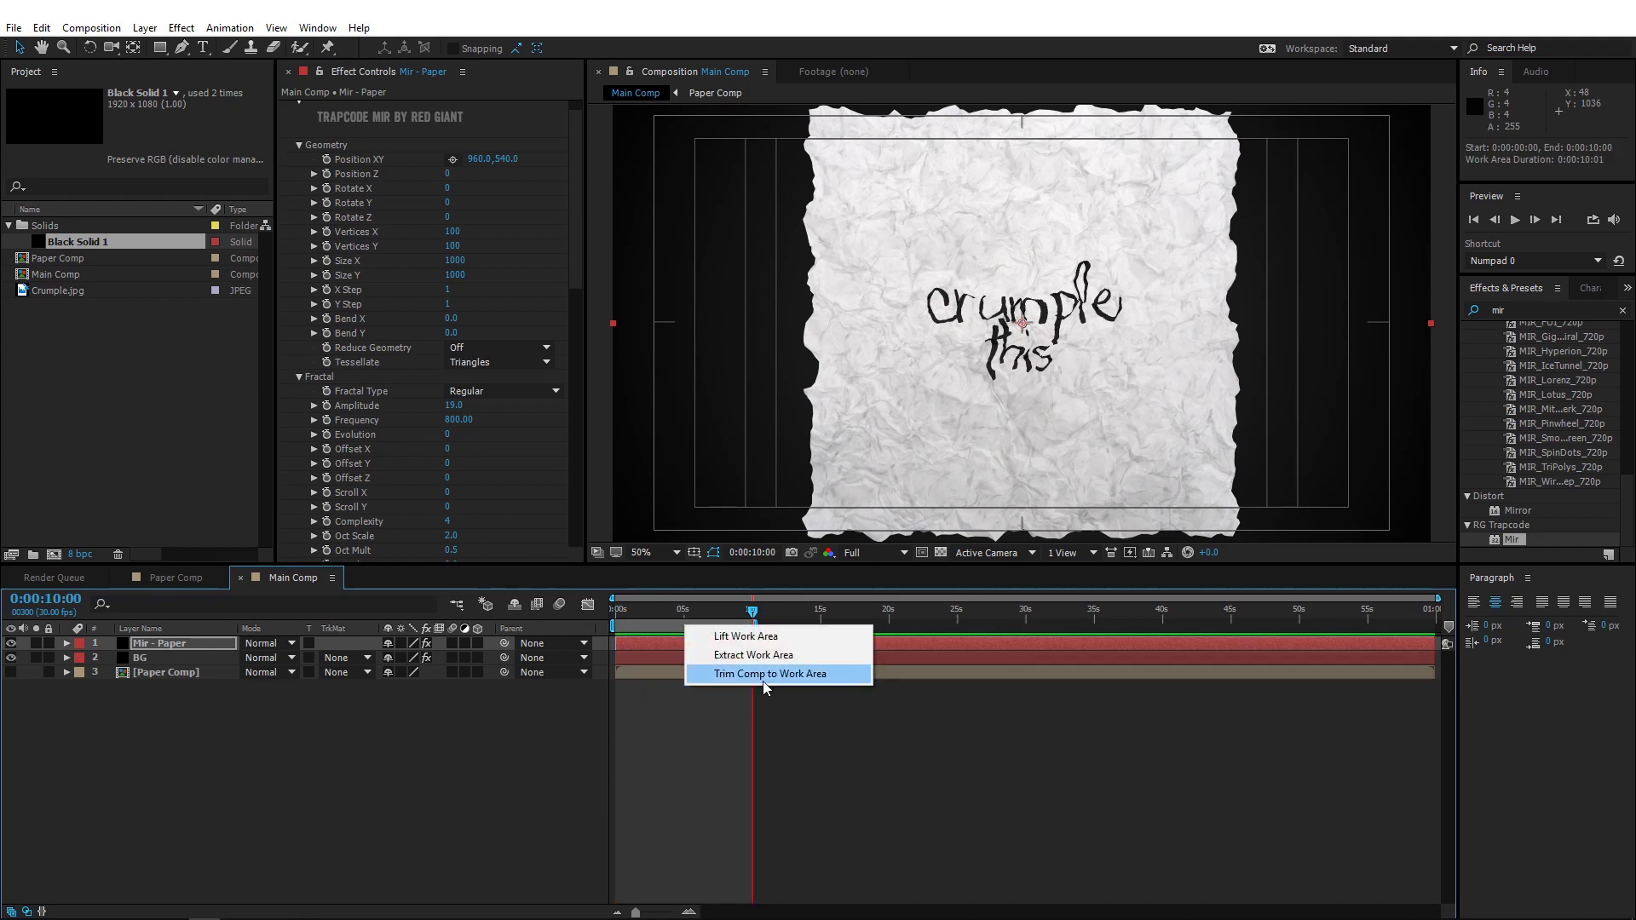
pyautogui.click(764, 681)
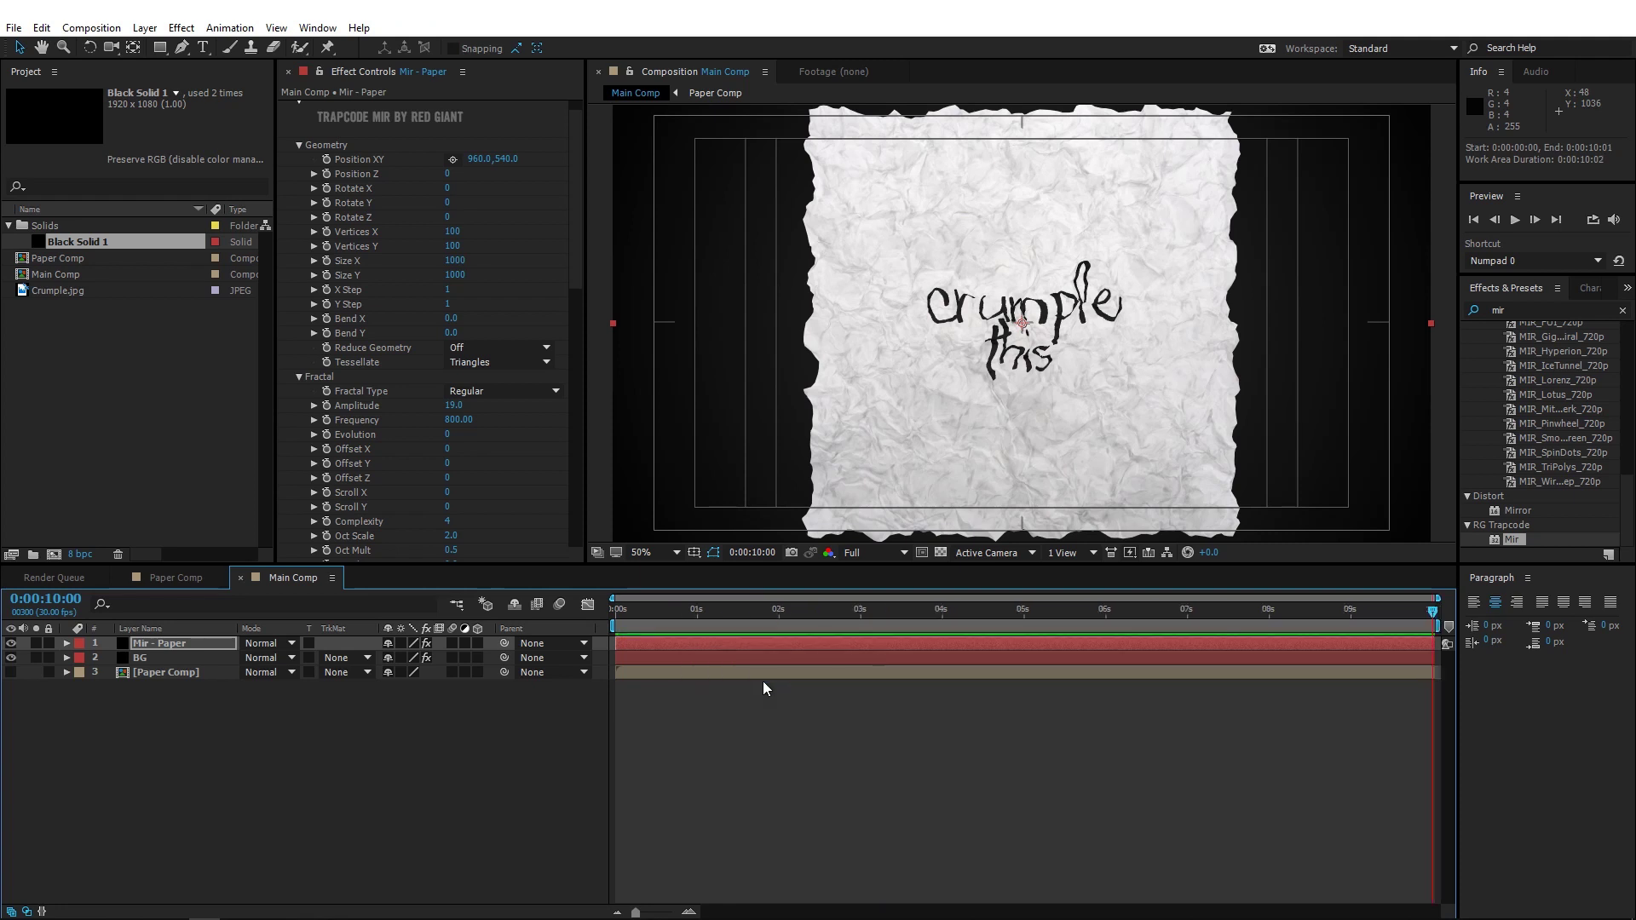
# - At 0:00:01:15, add keyframes for Mir's Rotate Y, Bend X, Bend Y and Amplitude, and reveal them on the Mir - Paper layer
pyautogui.moveTo(1251, 615); pyautogui.dragTo(735, 617)
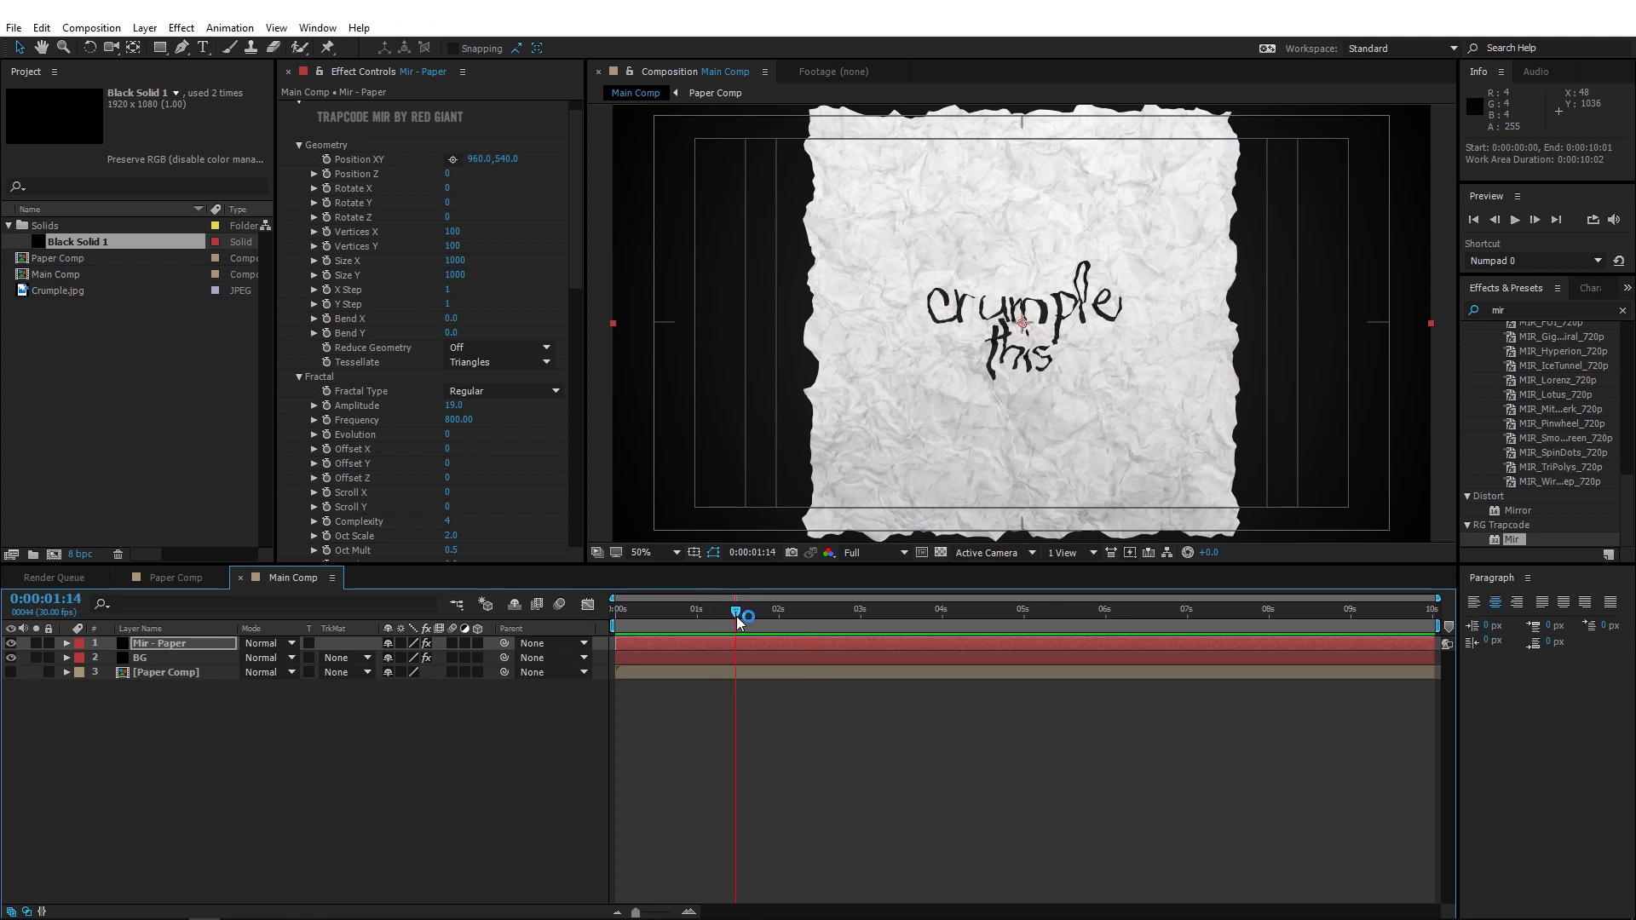
pyautogui.moveTo(736, 616); pyautogui.dragTo(738, 616)
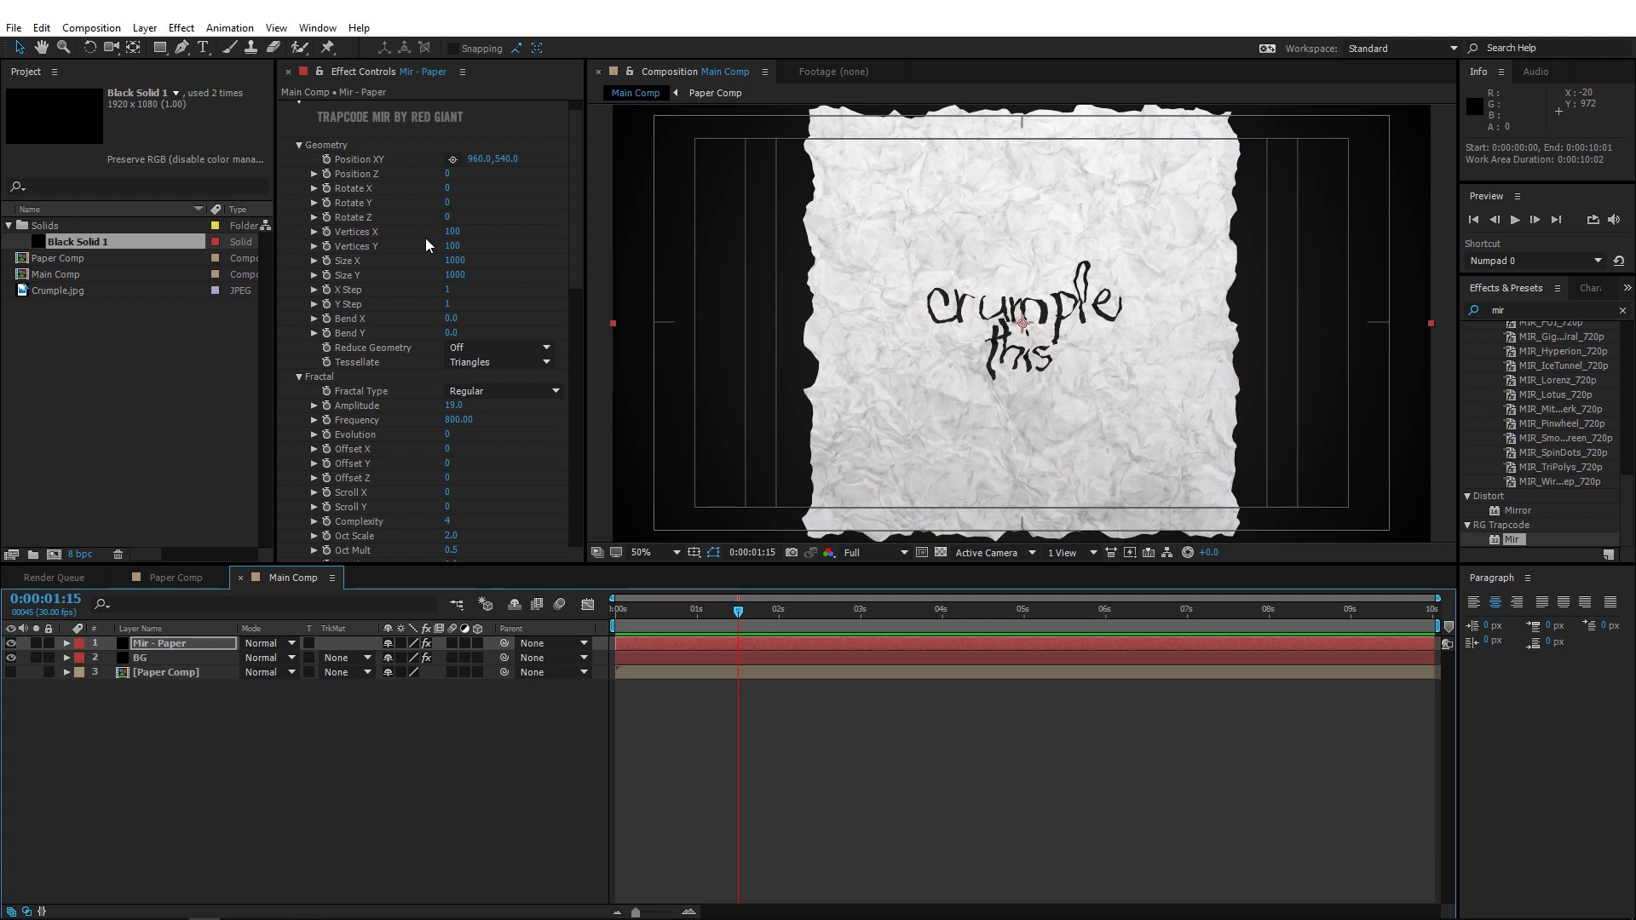
pyautogui.click(327, 203)
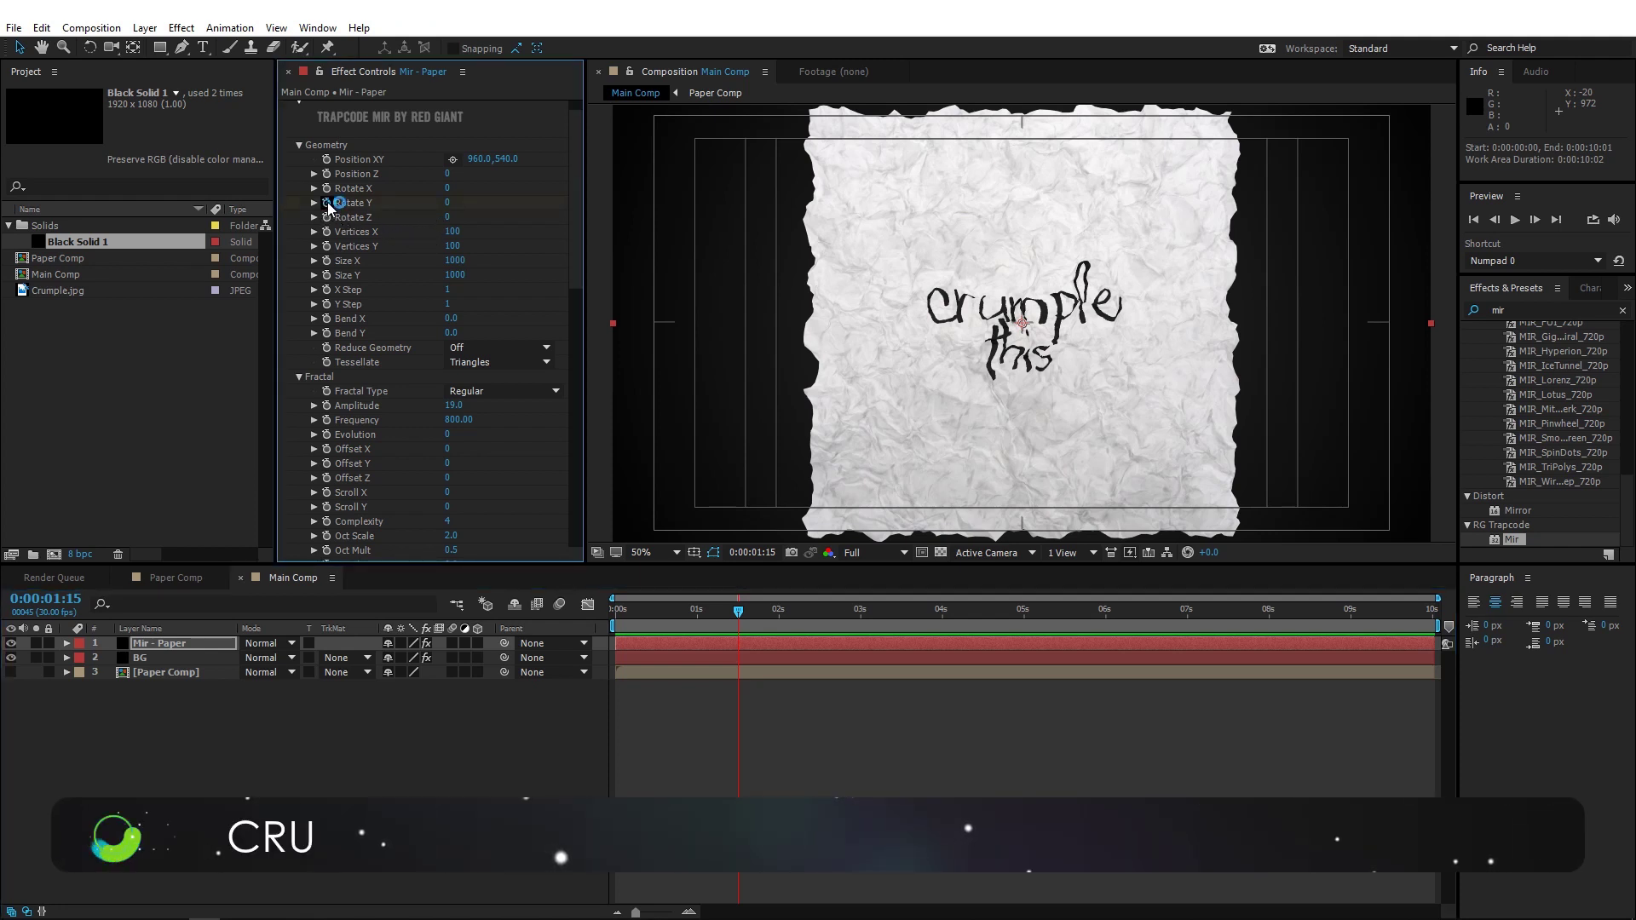
pyautogui.click(325, 317)
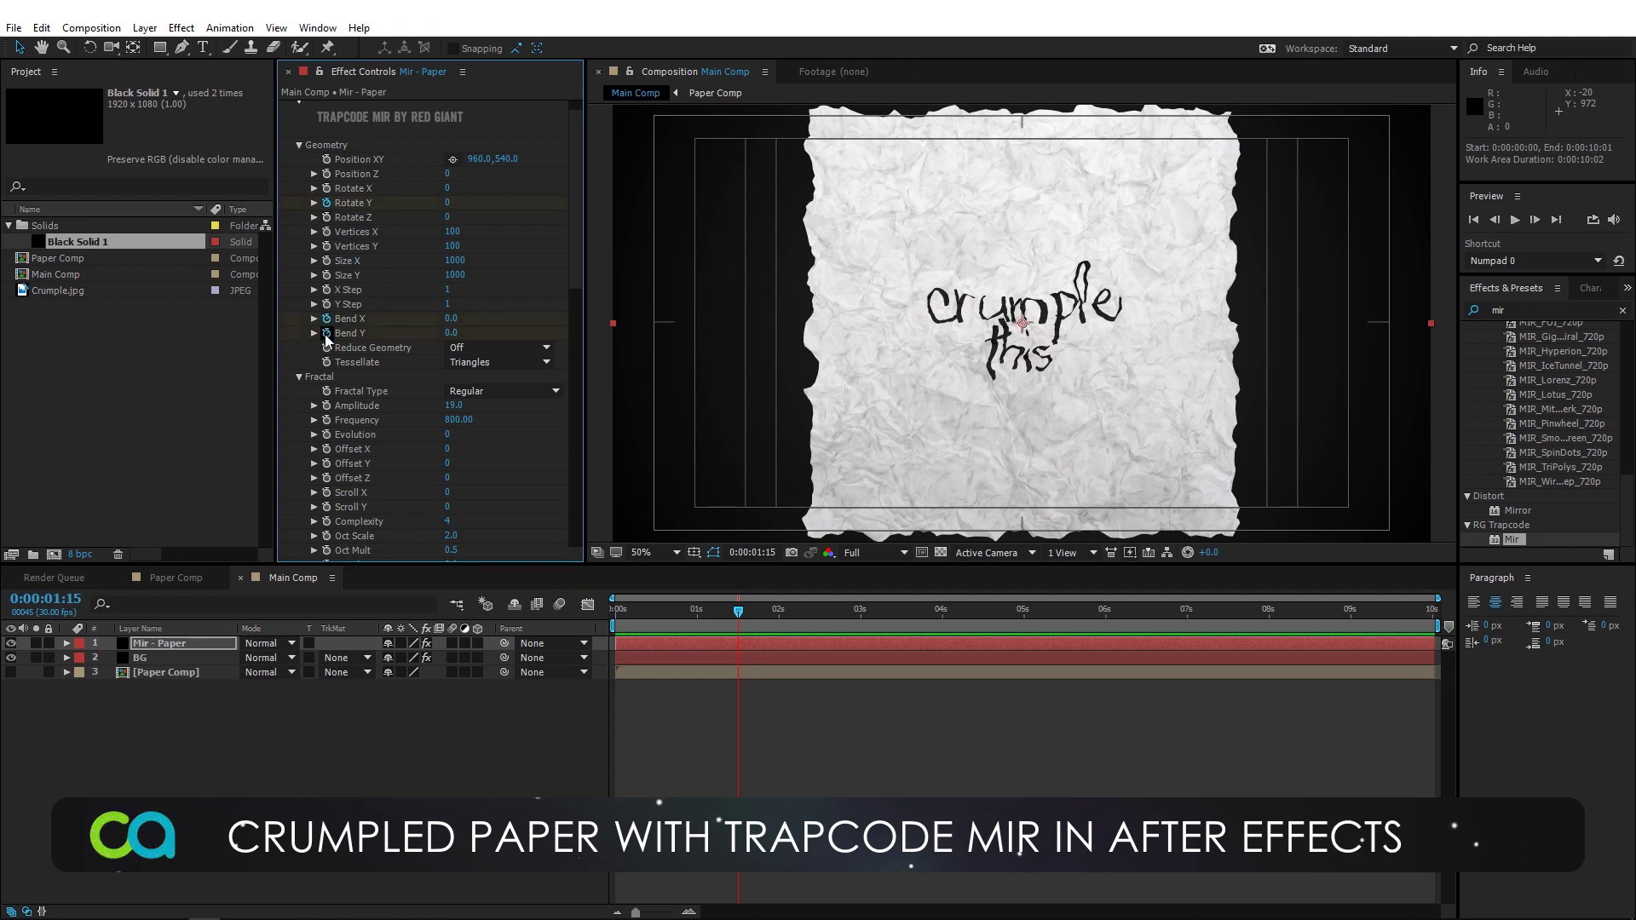
pyautogui.click(326, 406)
pyautogui.click(755, 669)
pyautogui.press('u')
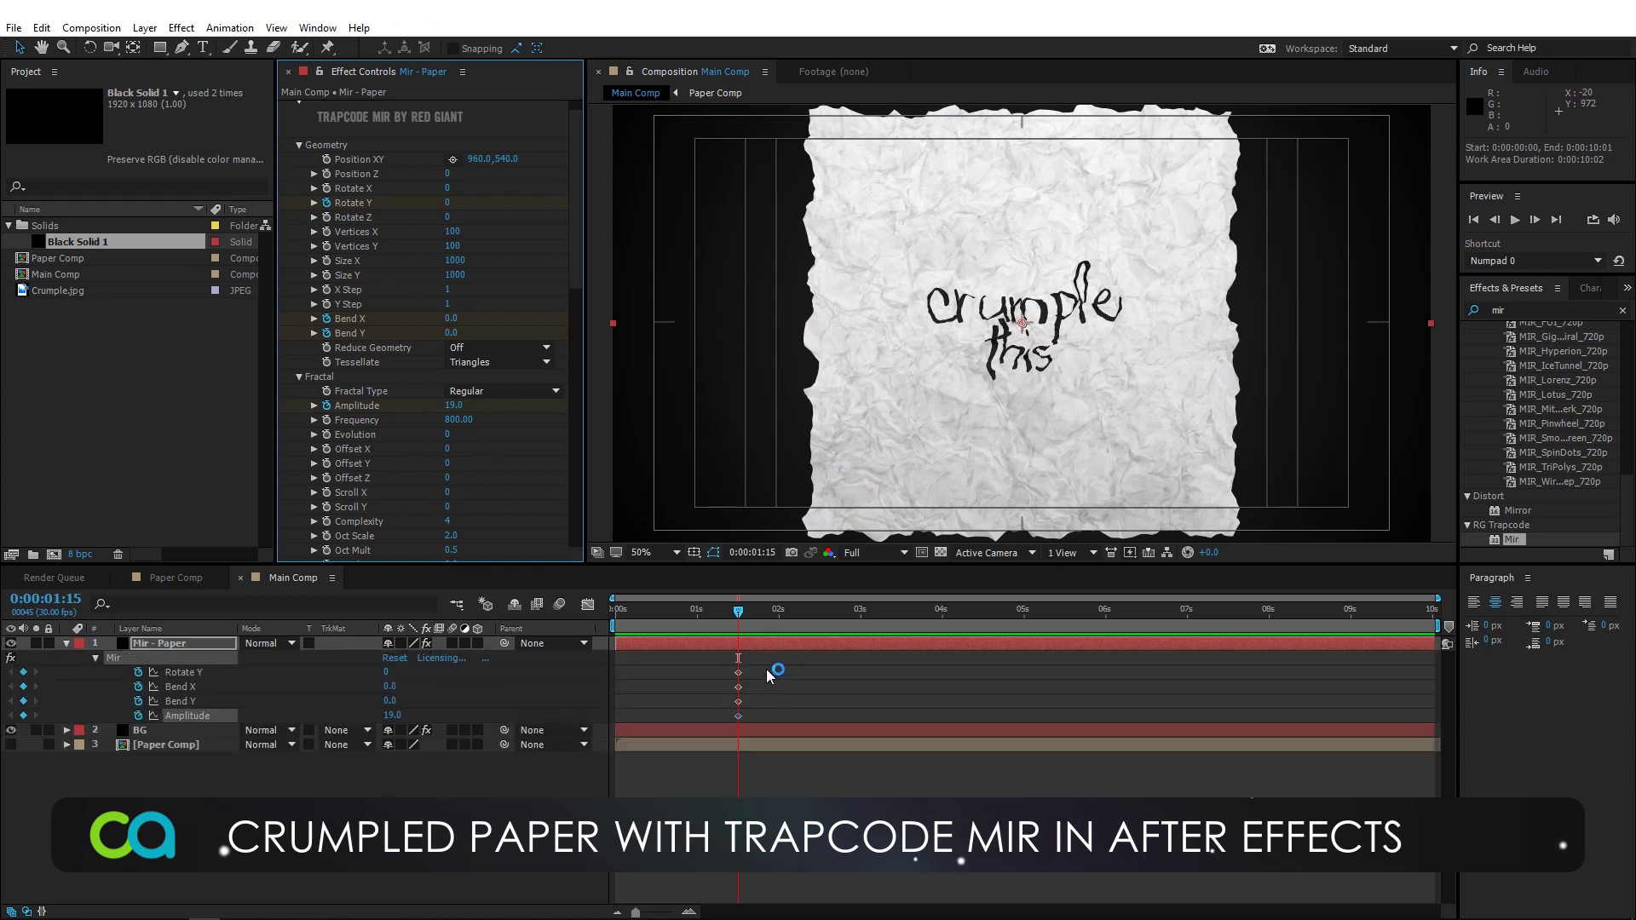
# - At 0:00:00:00, set Mir's Bend X and Bend Y to 0.4
pyautogui.moveTo(738, 610); pyautogui.dragTo(606, 611)
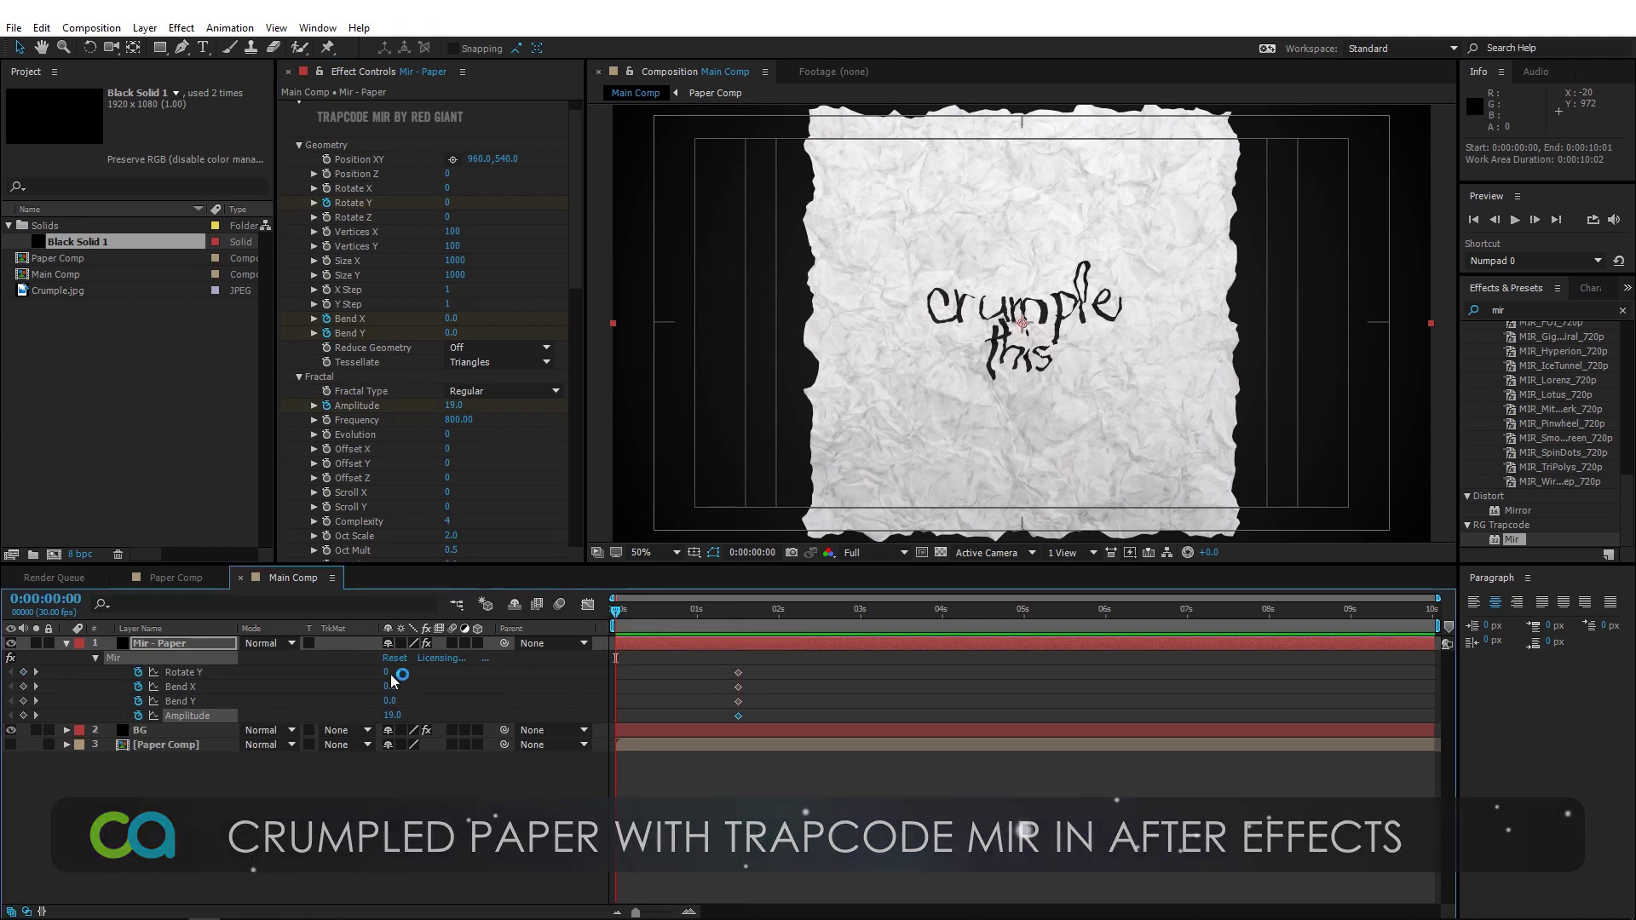
pyautogui.click(392, 688)
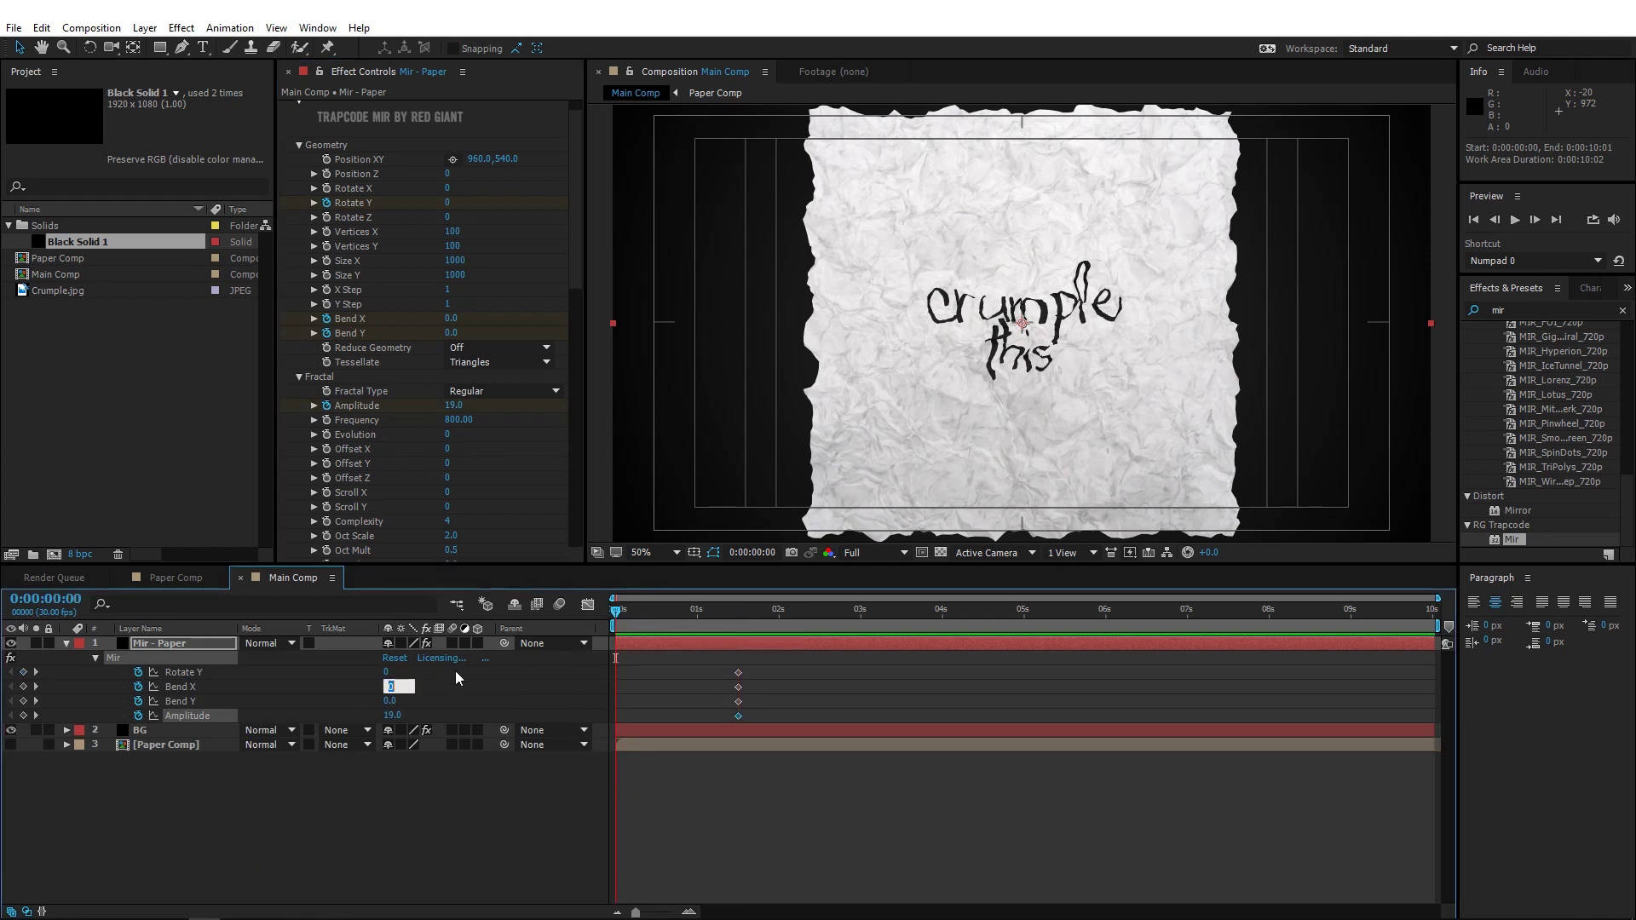
pyautogui.write('.4')
pyautogui.click(392, 701)
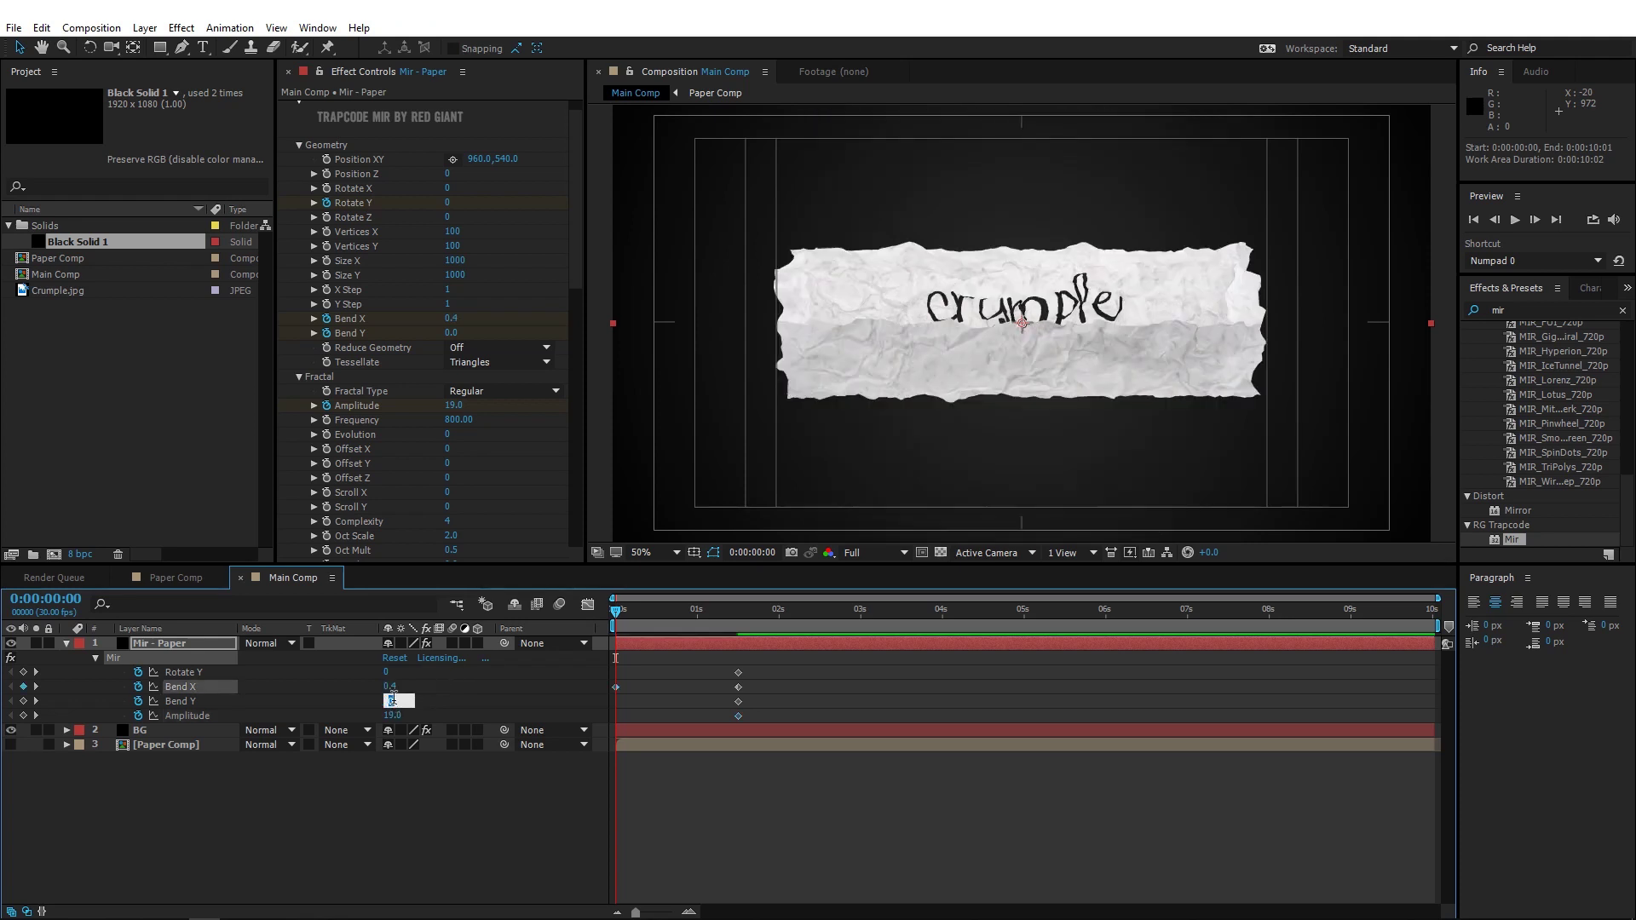
pyautogui.press('Return')
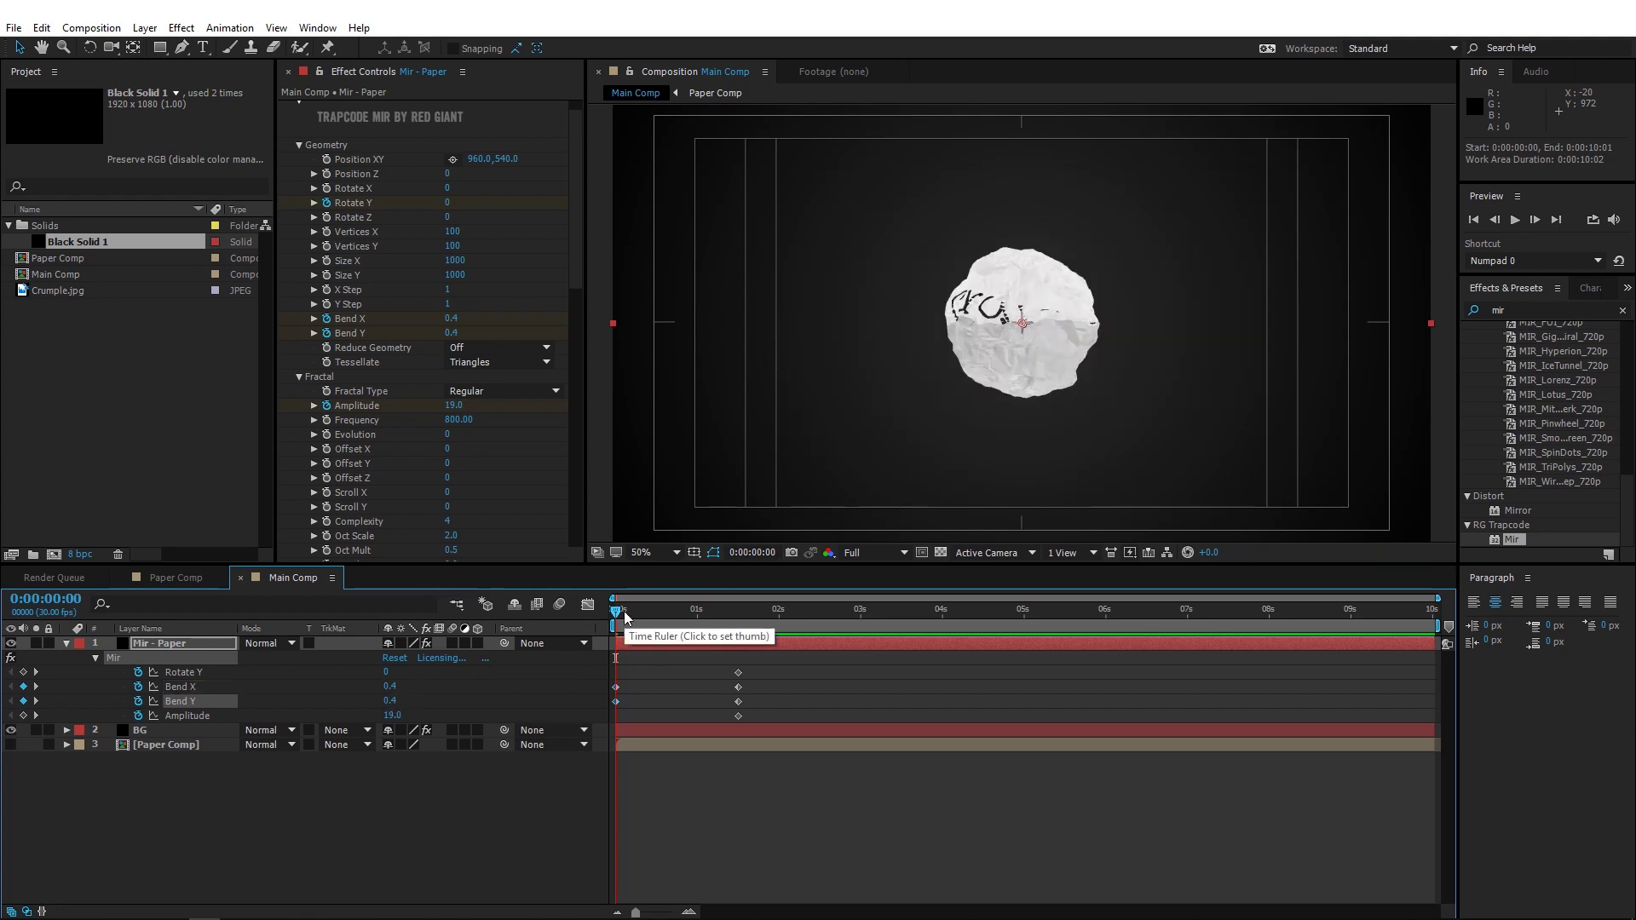
# - Try Bend X and Bend Y at 0.3 on the first frame, and set both back to 0.4
pyautogui.click(387, 686)
pyautogui.moveTo(387, 686)
pyautogui.mouseDown()
pyautogui.moveTo(358, 702)
pyautogui.moveTo(385, 698)
pyautogui.mouseUp()
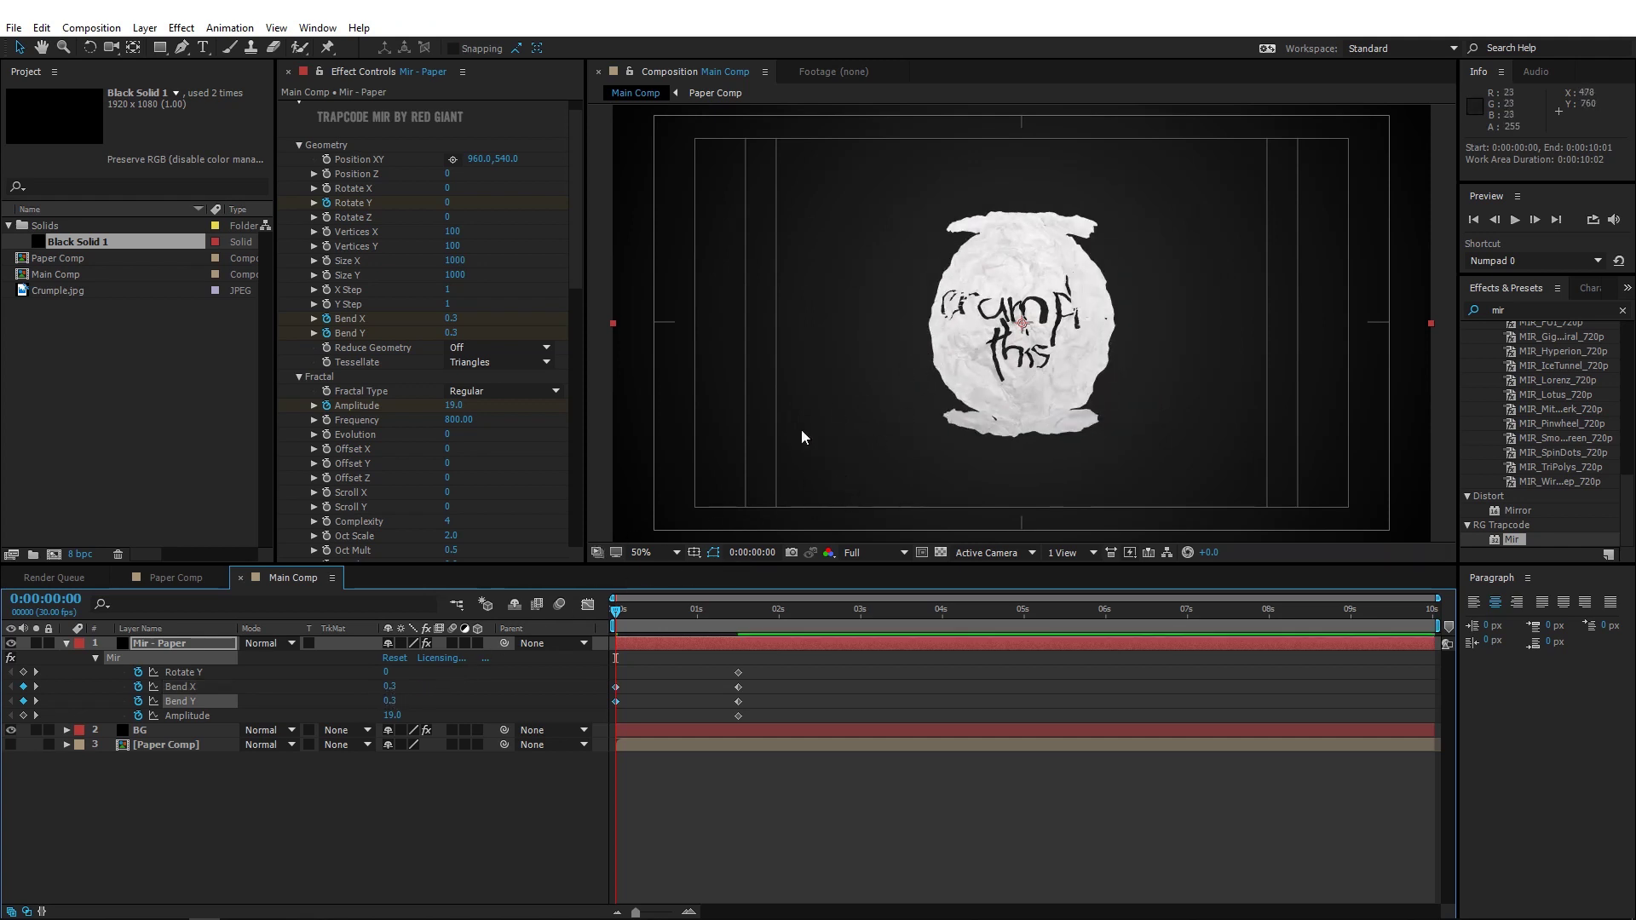
pyautogui.click(390, 686)
pyautogui.write('.4')
pyautogui.press('Tab')
pyautogui.write('.')
pyautogui.press('Return')
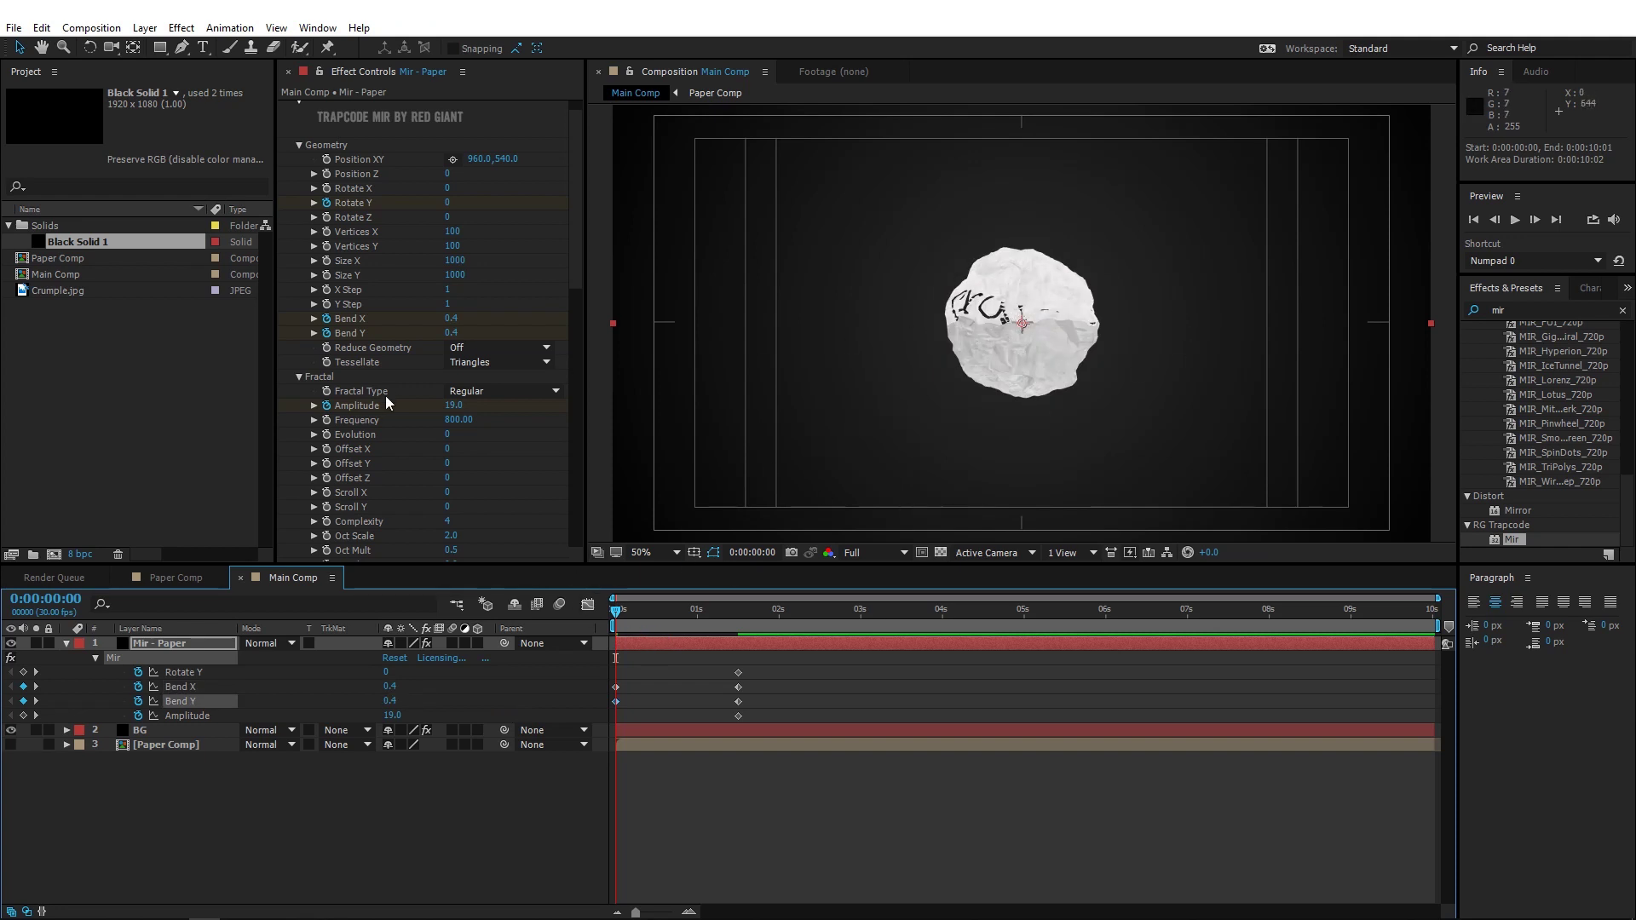
# - Try a higher Vertices X count and undo it, and set Mir's Amplitude to 200 at the first frame
pyautogui.moveTo(454, 410); pyautogui.dragTo(635, 401)
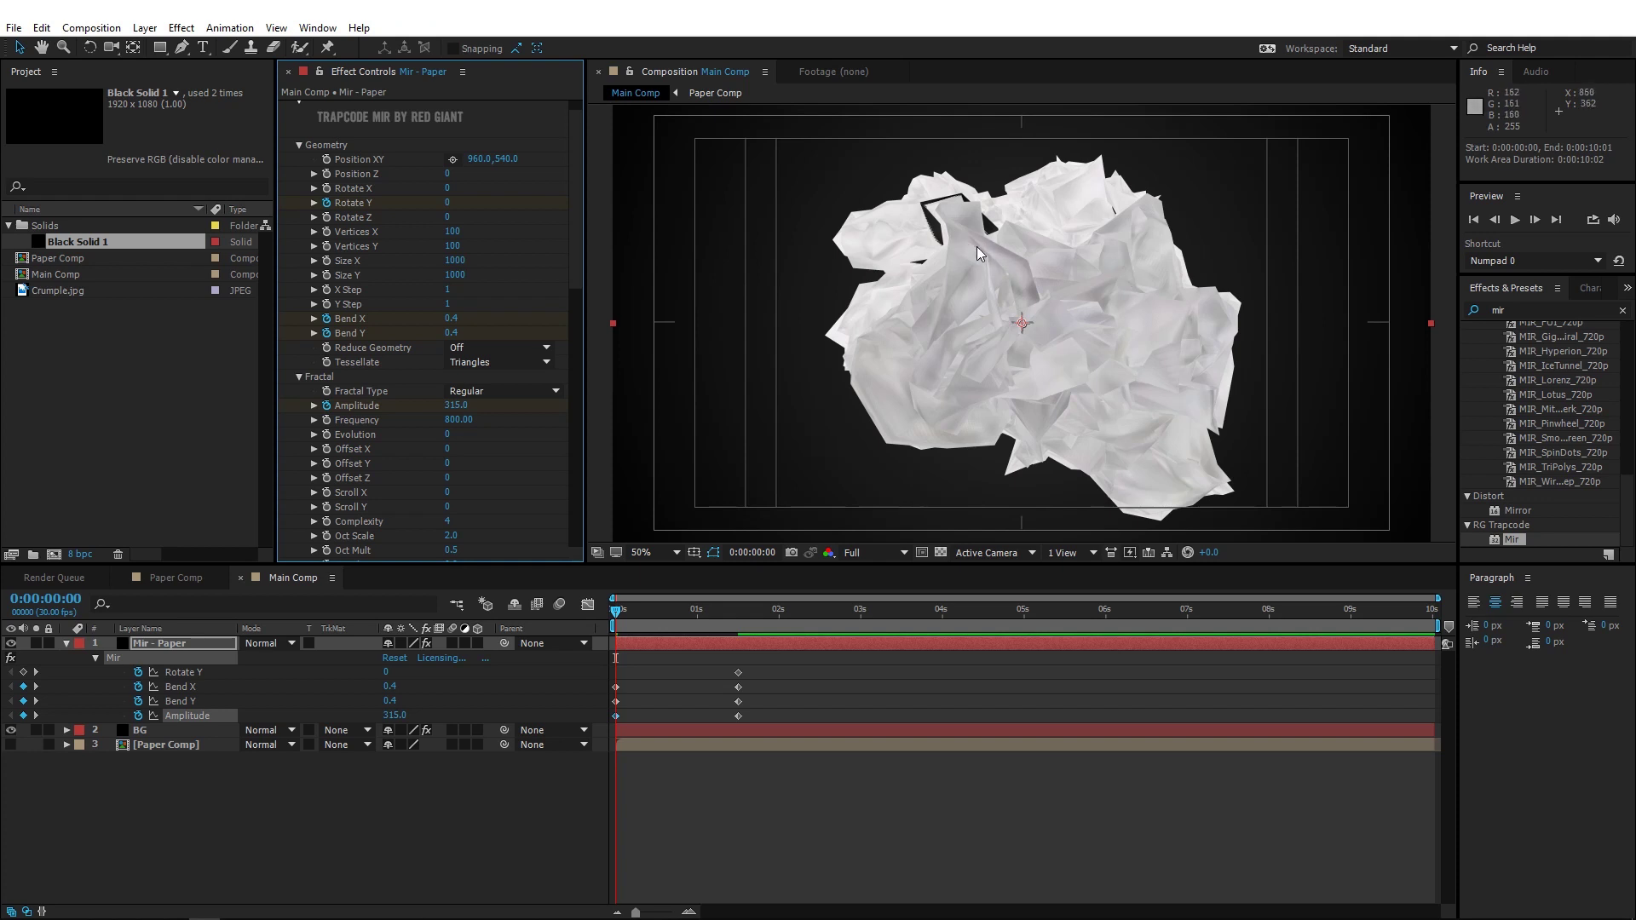
pyautogui.moveTo(459, 404); pyautogui.dragTo(364, 404)
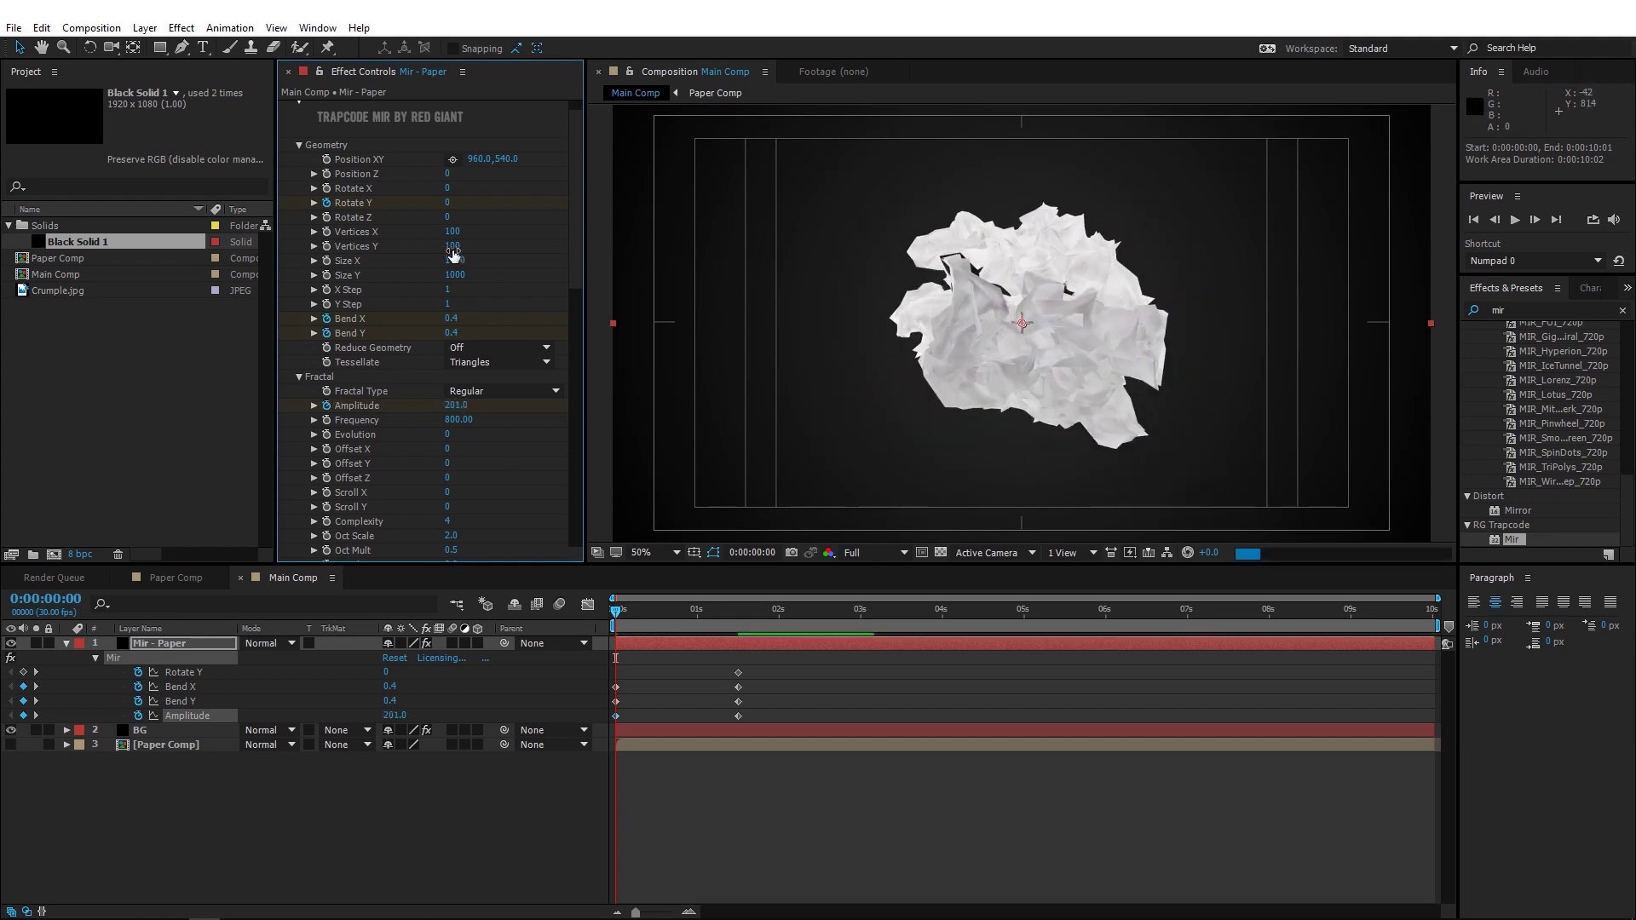
pyautogui.moveTo(453, 231); pyautogui.dragTo(537, 226)
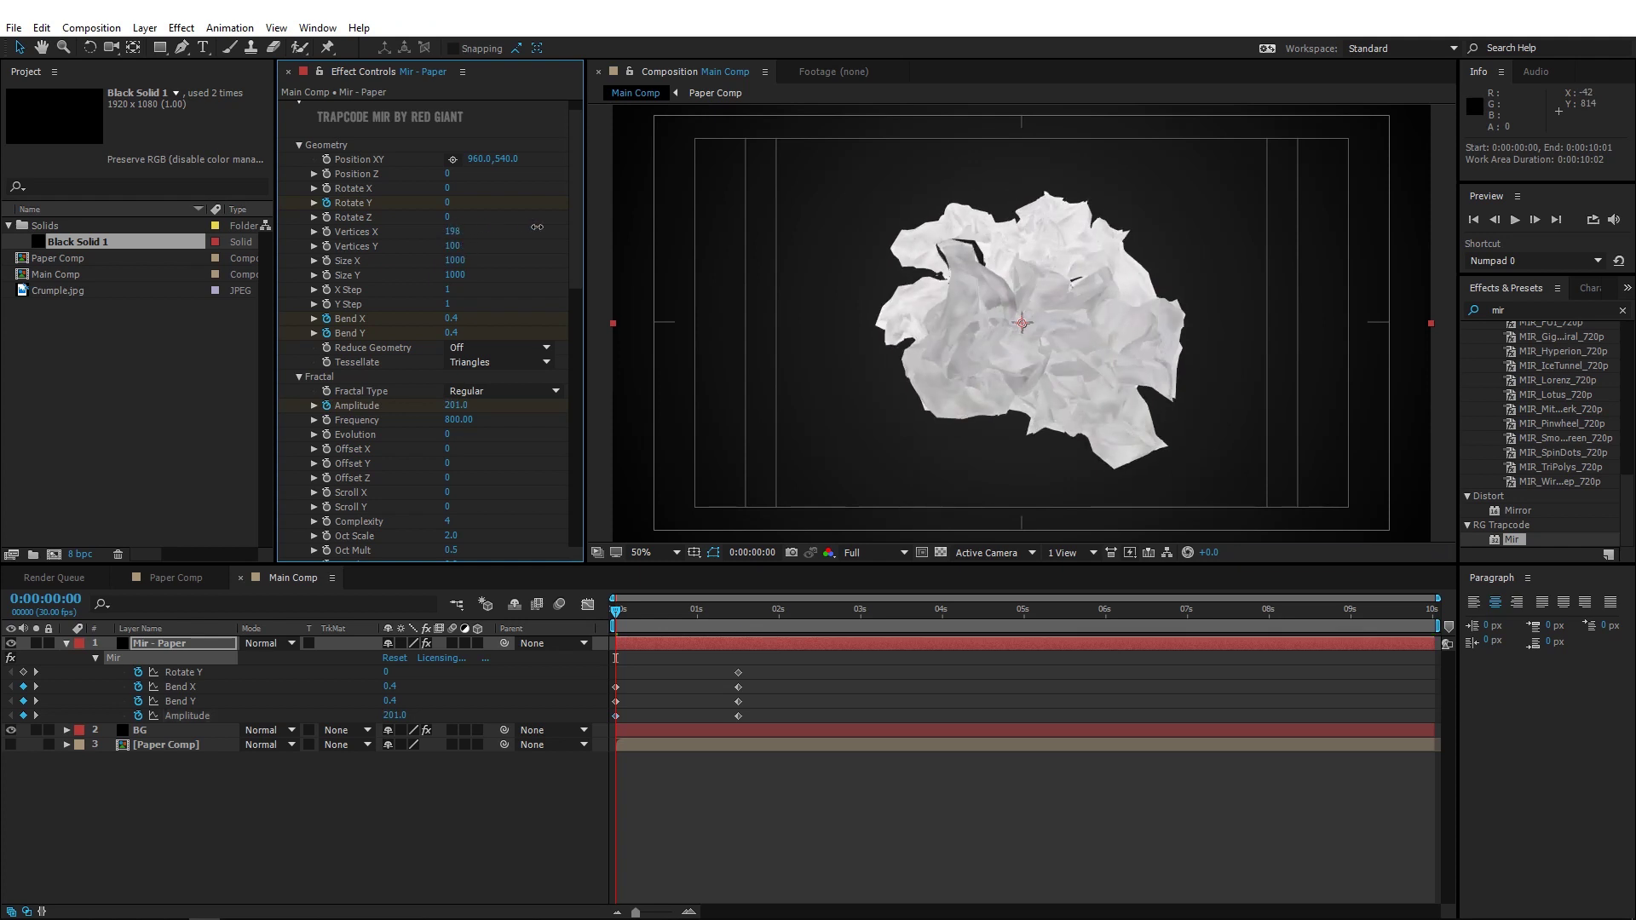
pyautogui.hotkey('ctrl', 'z')
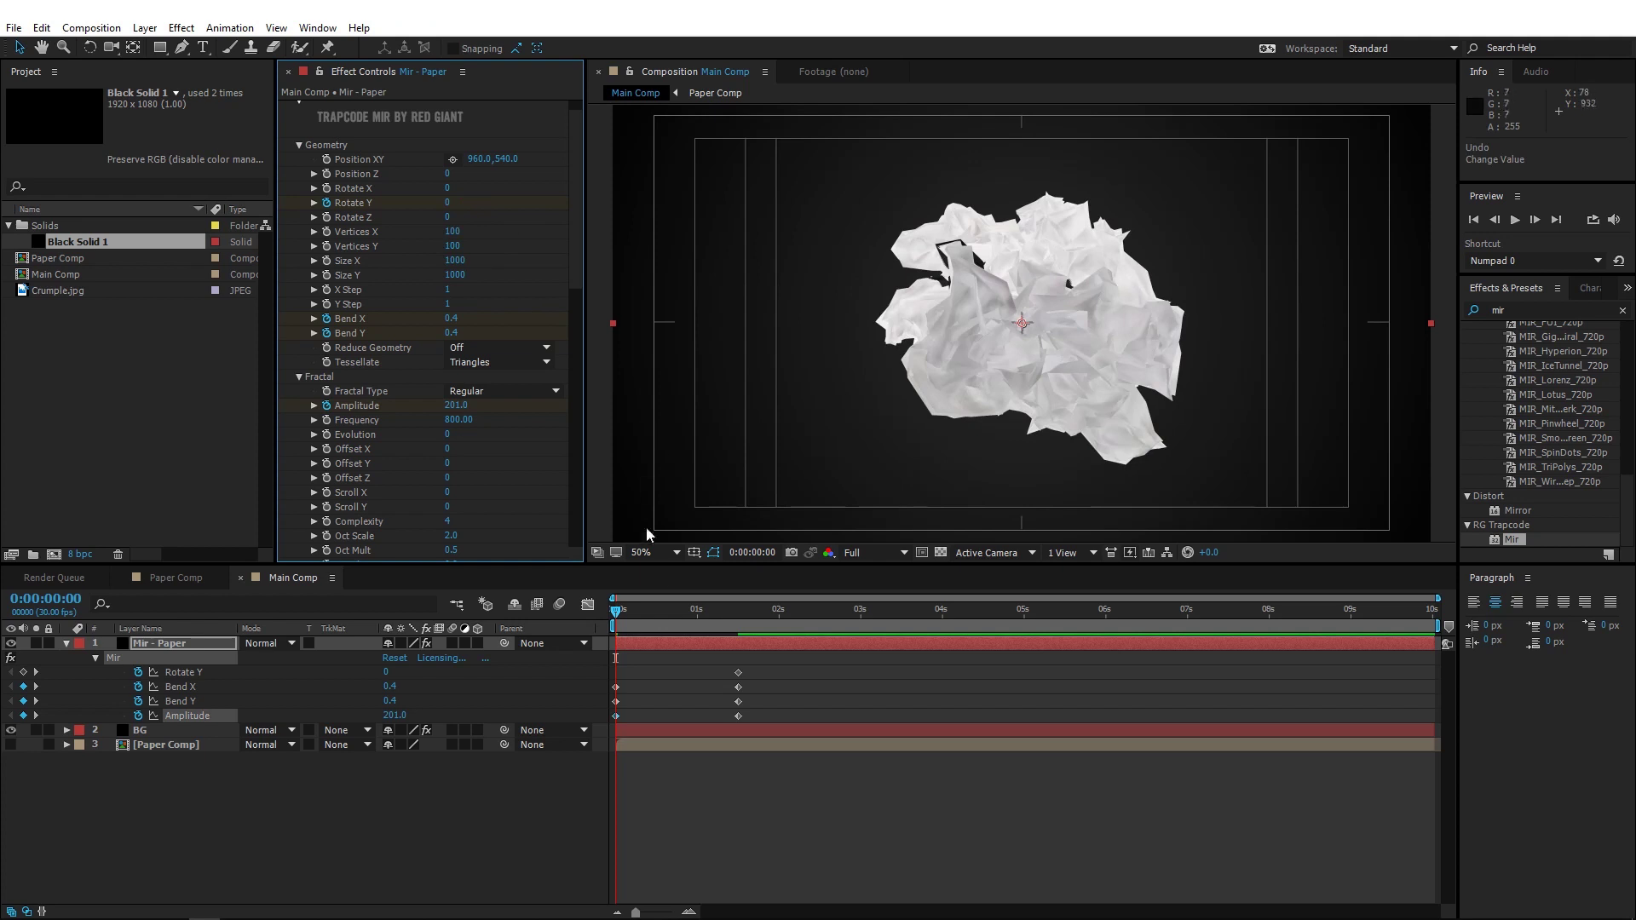
pyautogui.click(457, 406)
pyautogui.write('20')
pyautogui.press('Return')
# - At 0:00:01:15, set Mir's Amplitude to 3
pyautogui.click(736, 613)
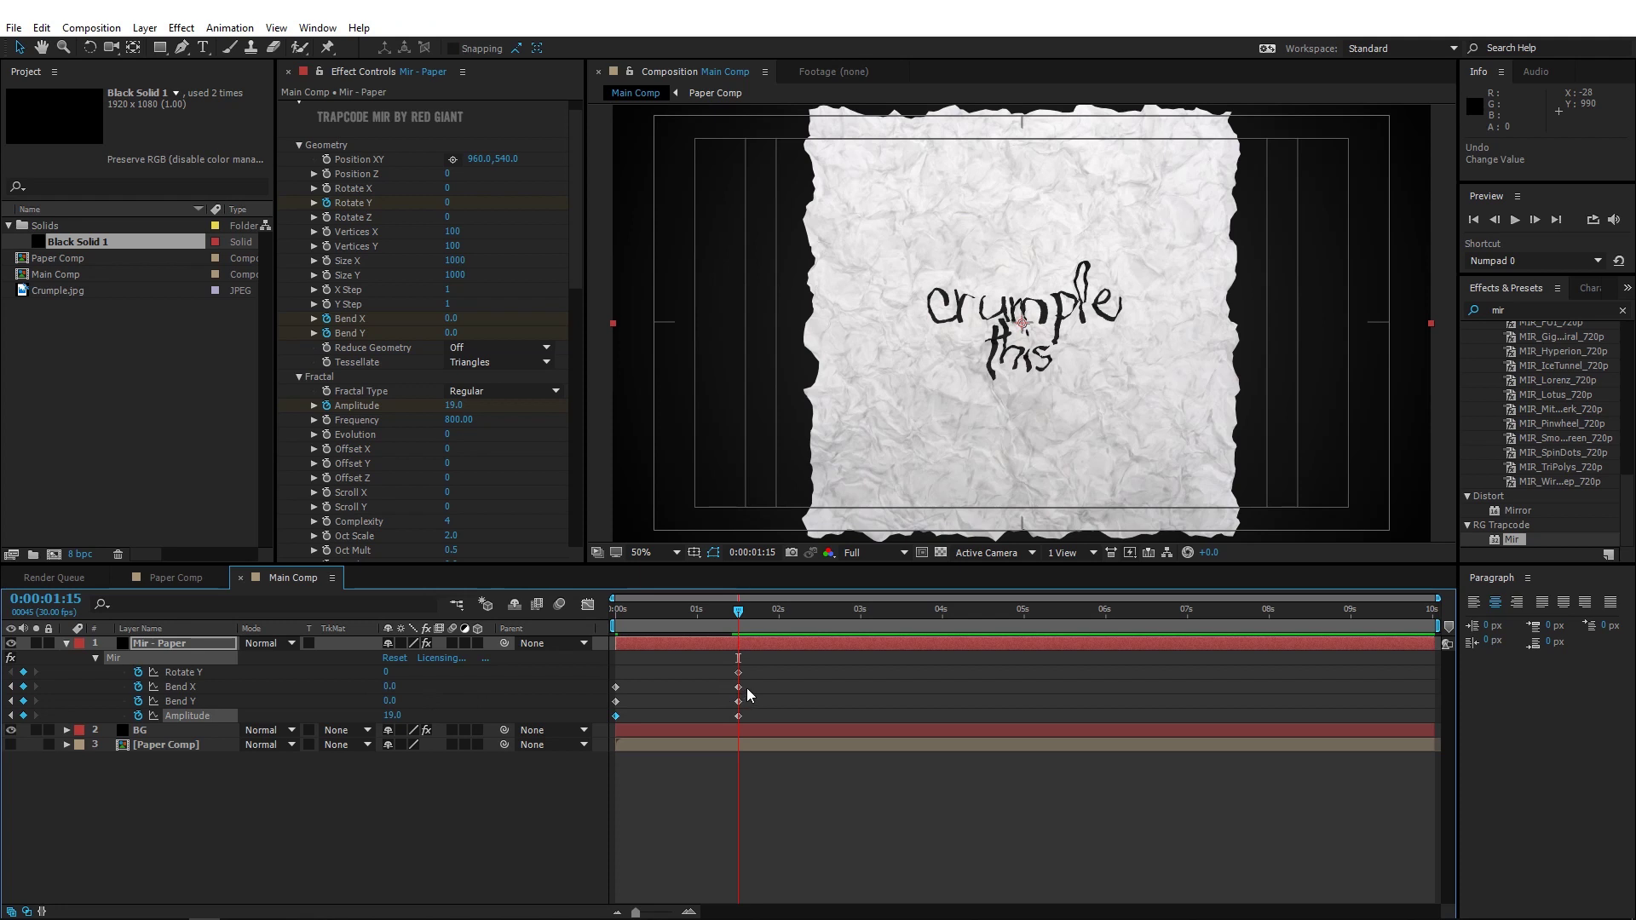
pyautogui.click(396, 715)
pyautogui.write('3')
pyautogui.press('Return')
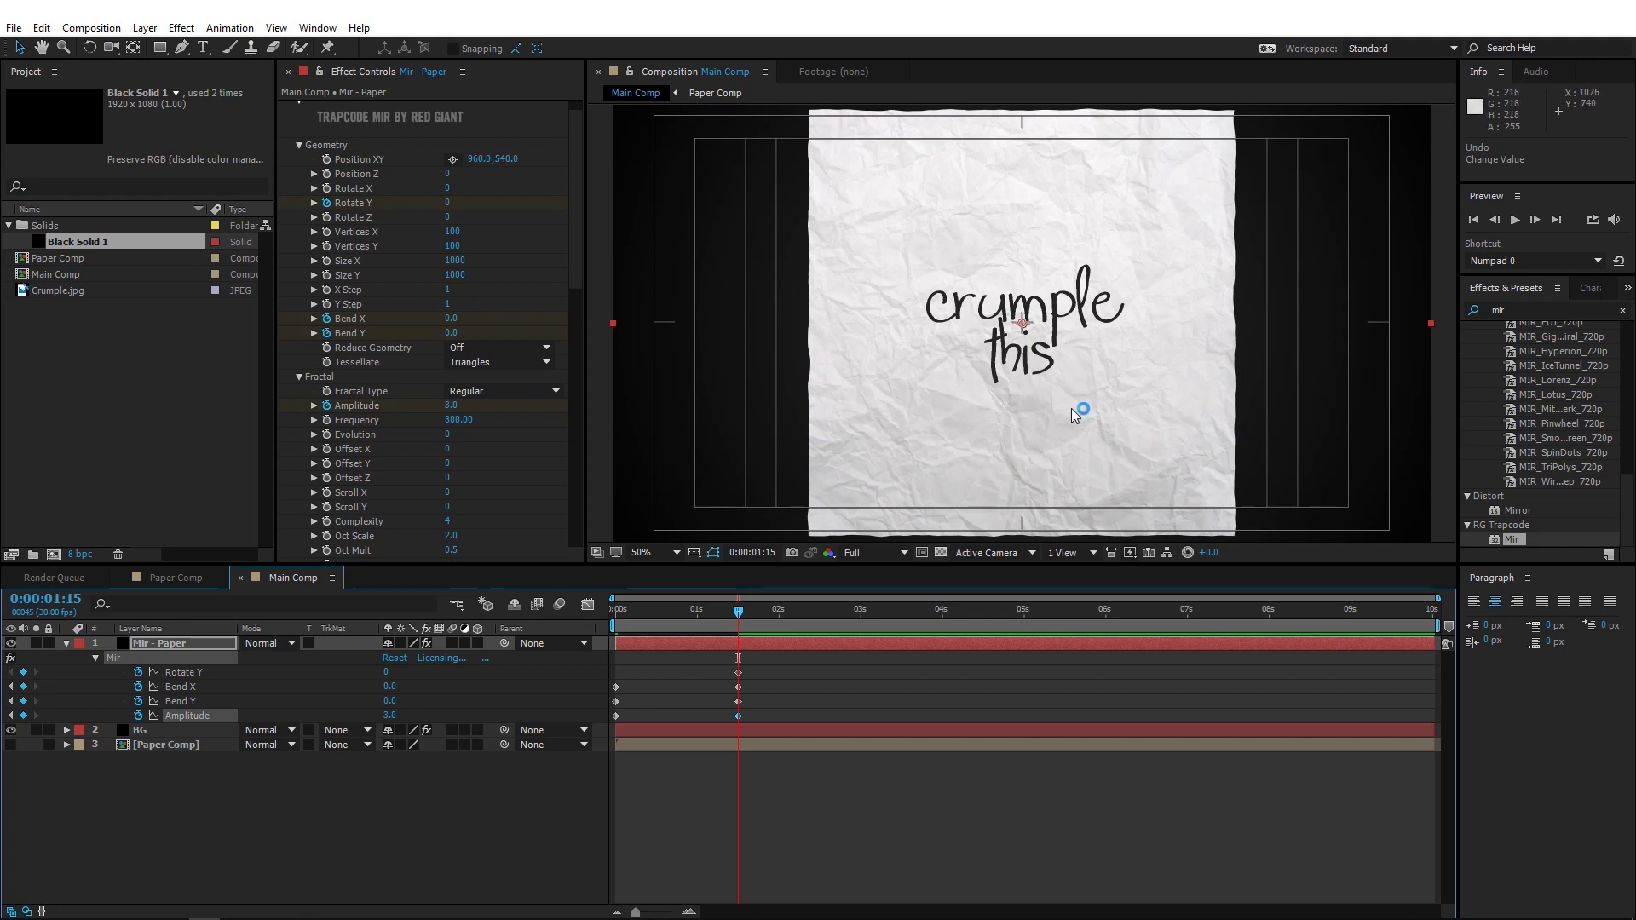
# - Preview the uncrumpling animation and set Mir's Tessellate option to Quads
pyautogui.press('F2')
pyautogui.scroll(-1, 557, 377)
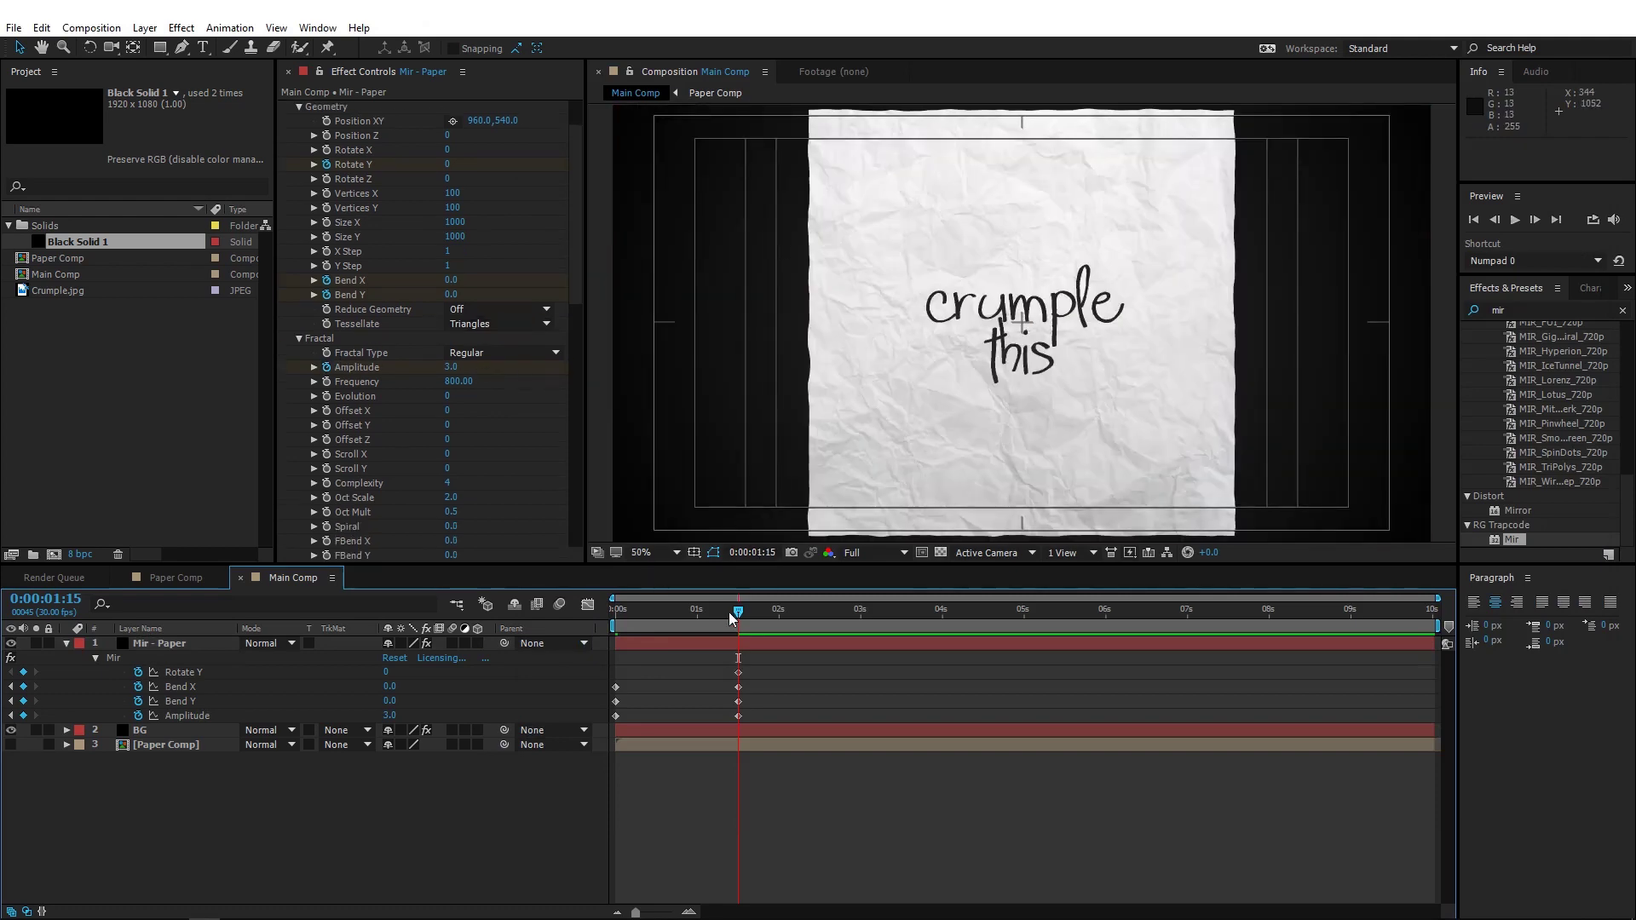
pyautogui.press('space')
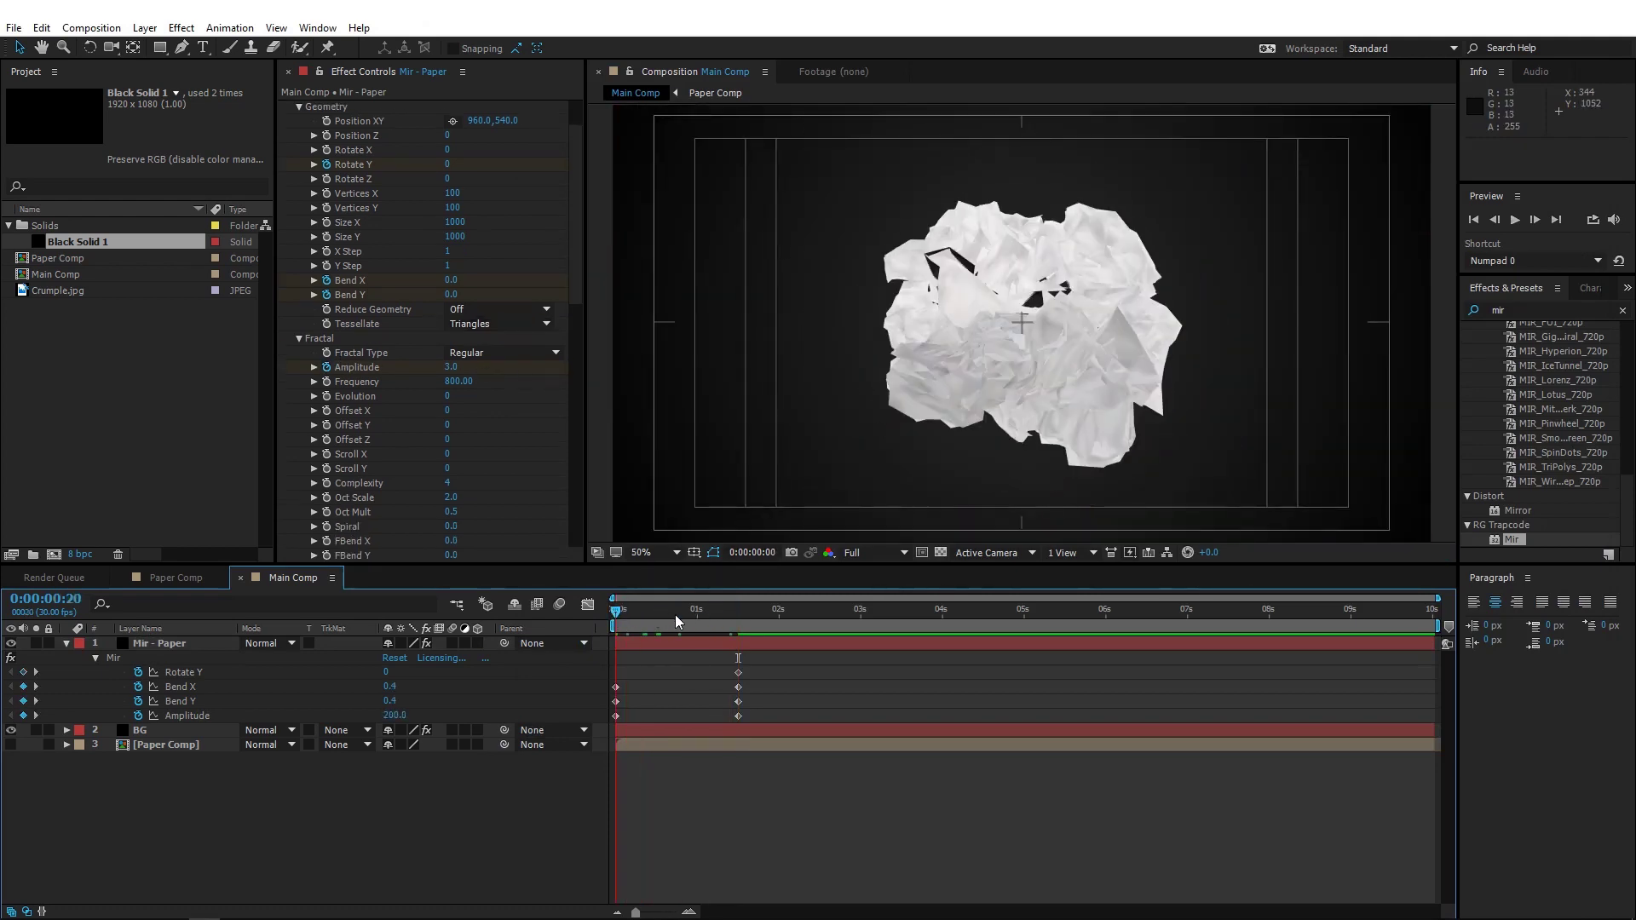
pyautogui.moveTo(675, 616)
pyautogui.mouseDown()
pyautogui.moveTo(724, 615)
pyautogui.moveTo(705, 620)
pyautogui.mouseUp()
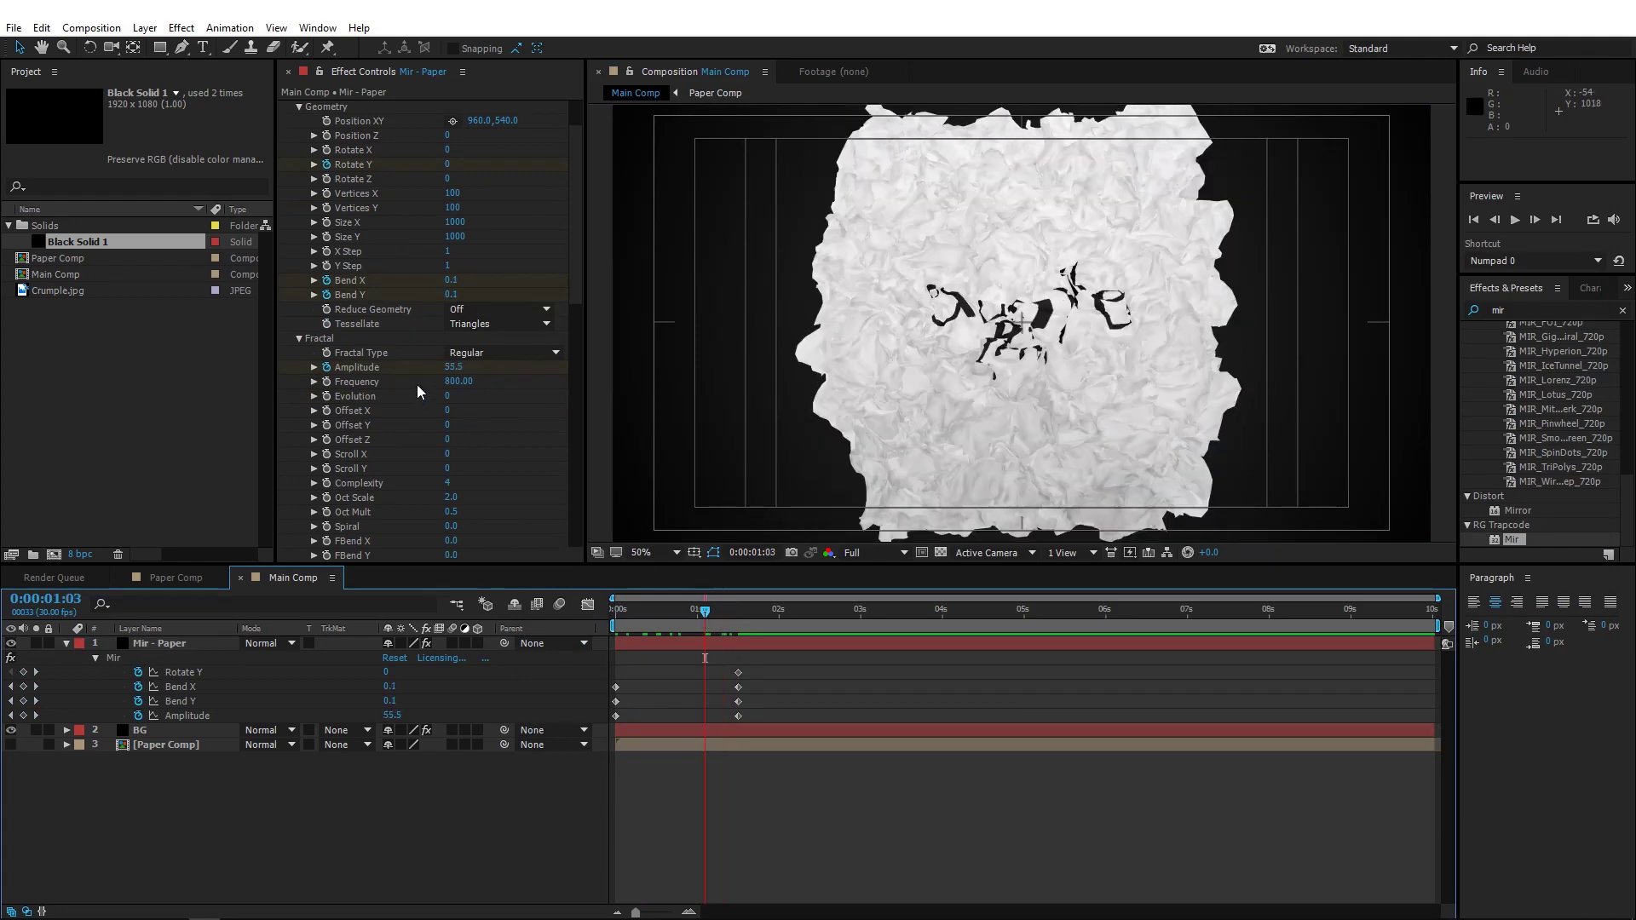
pyautogui.scroll(3, 417, 385)
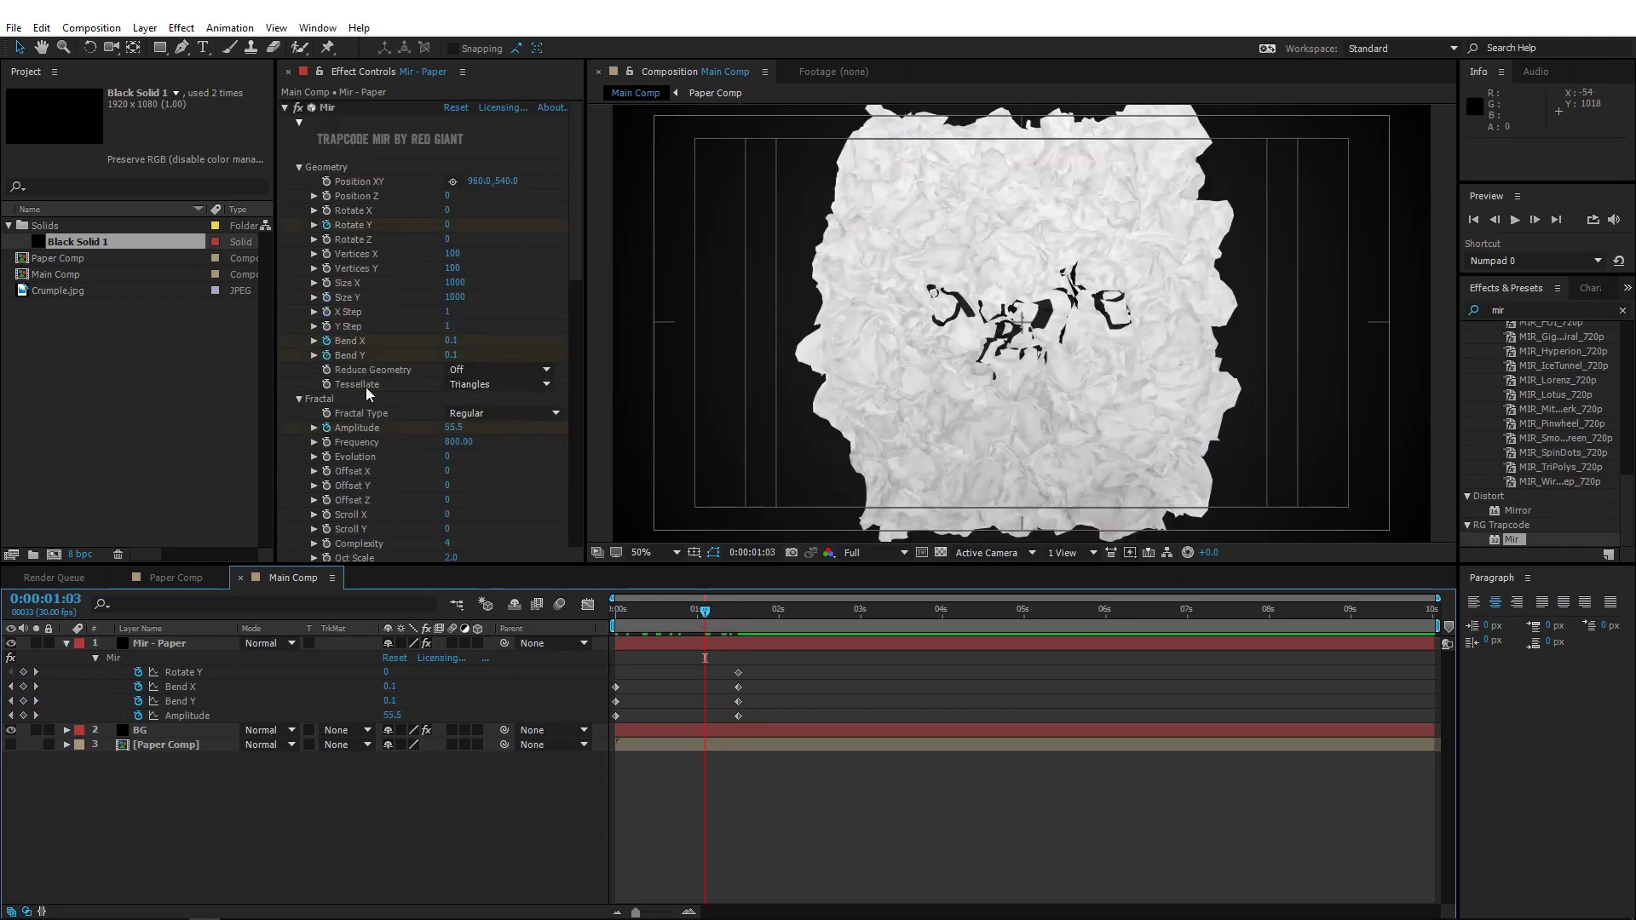
pyautogui.click(495, 384)
pyautogui.click(489, 421)
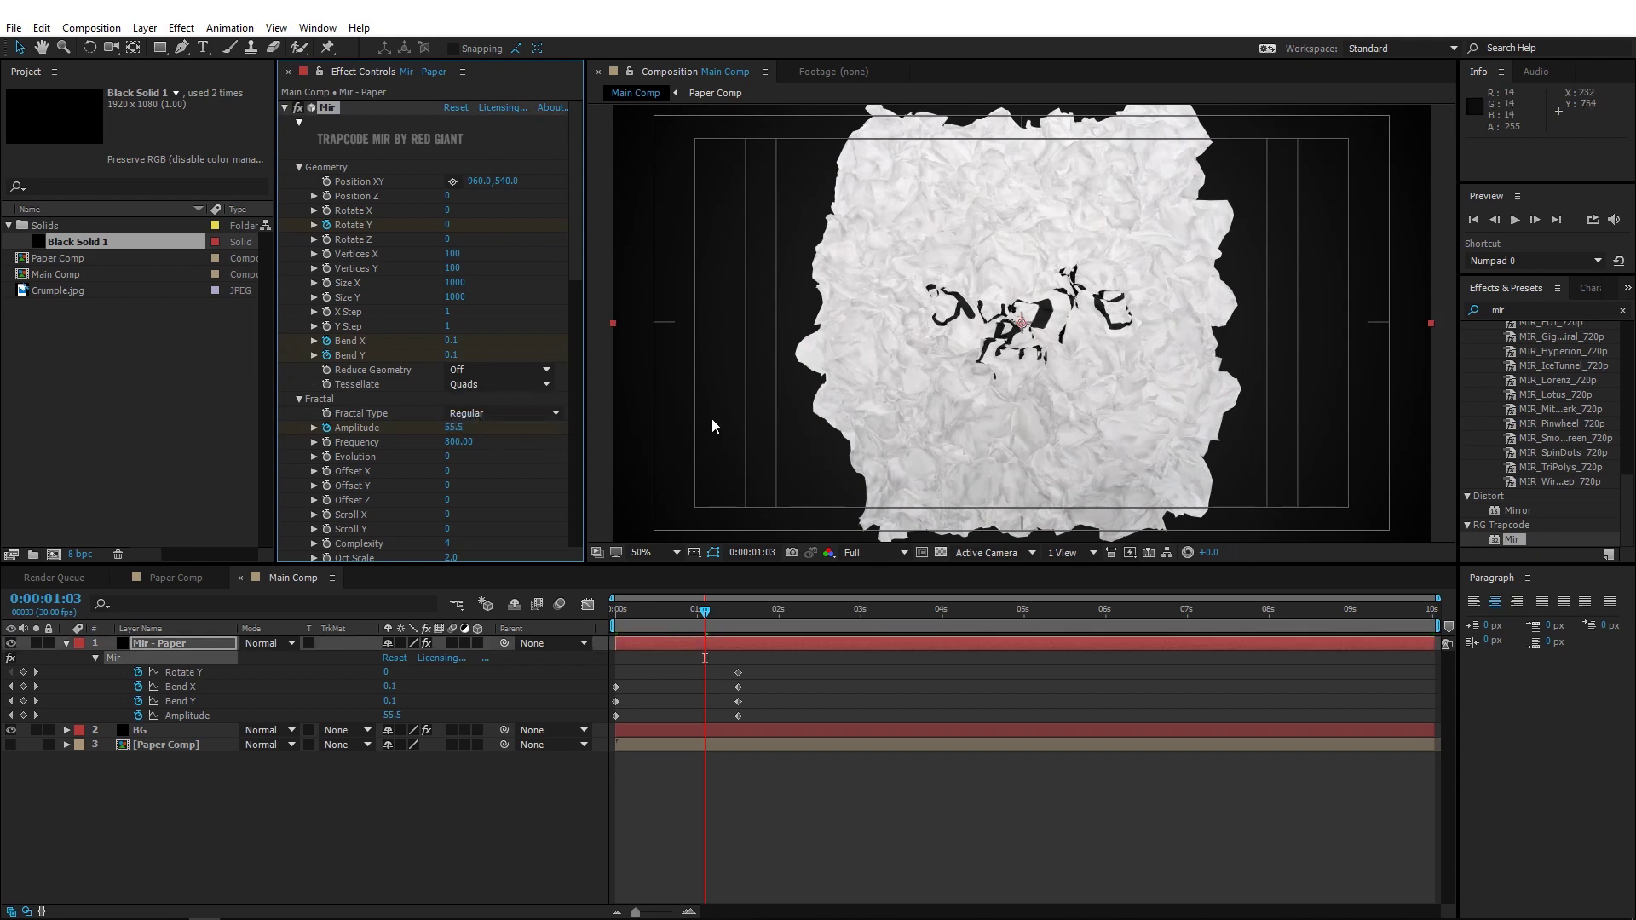
pyautogui.click(661, 610)
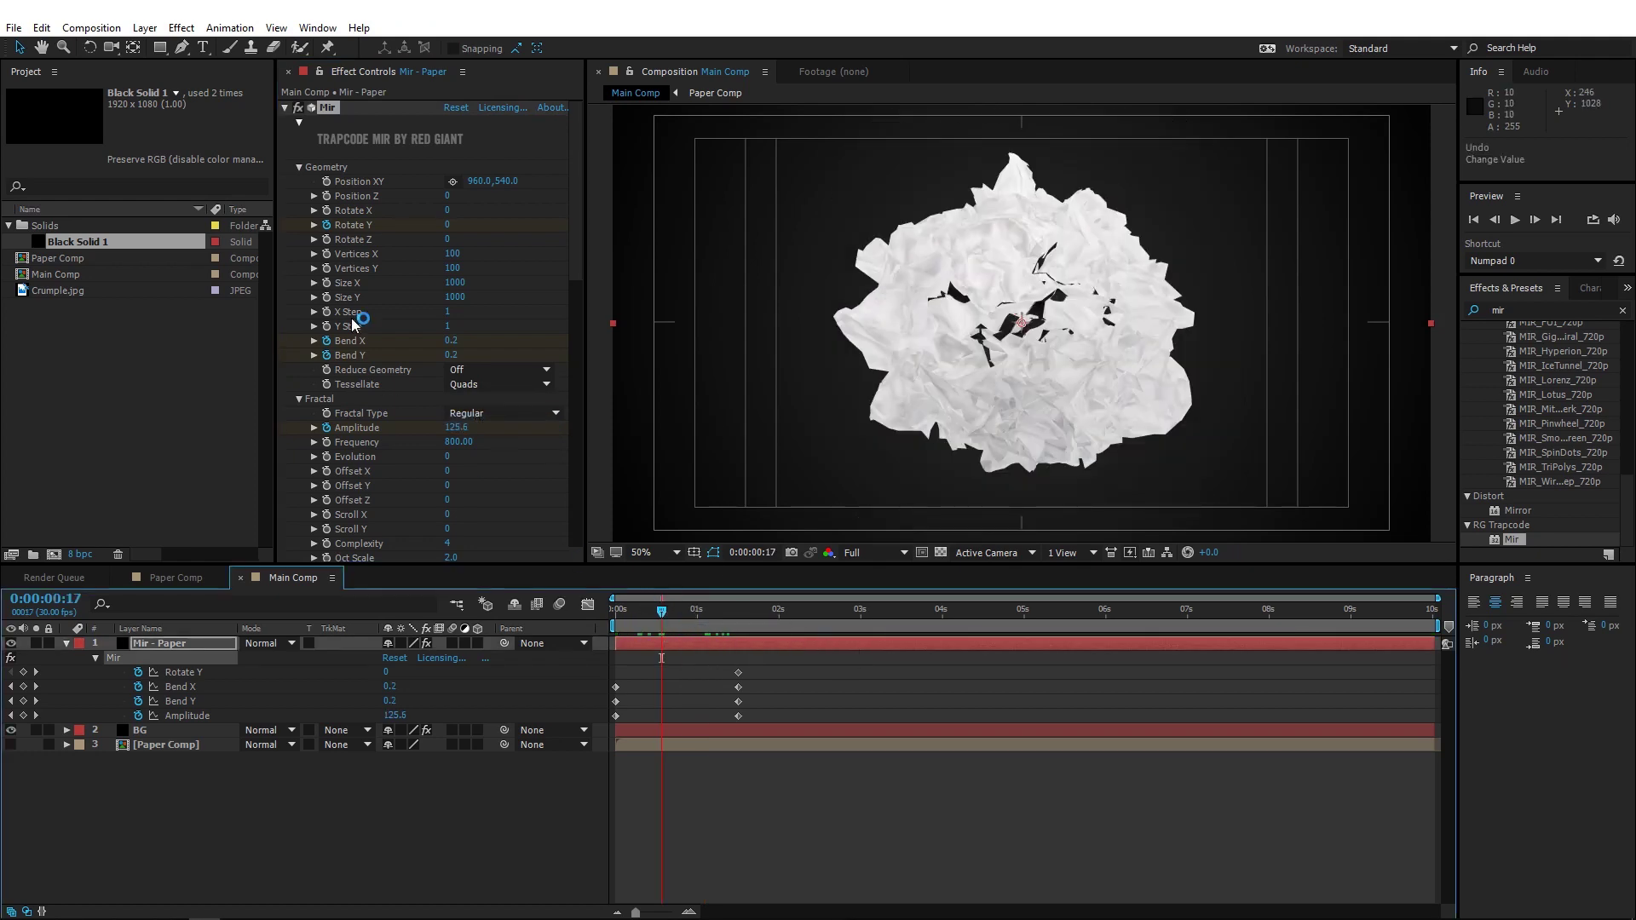
# - Add a two-node camera with the 35mm preset to Main Comp
pyautogui.click(145, 27)
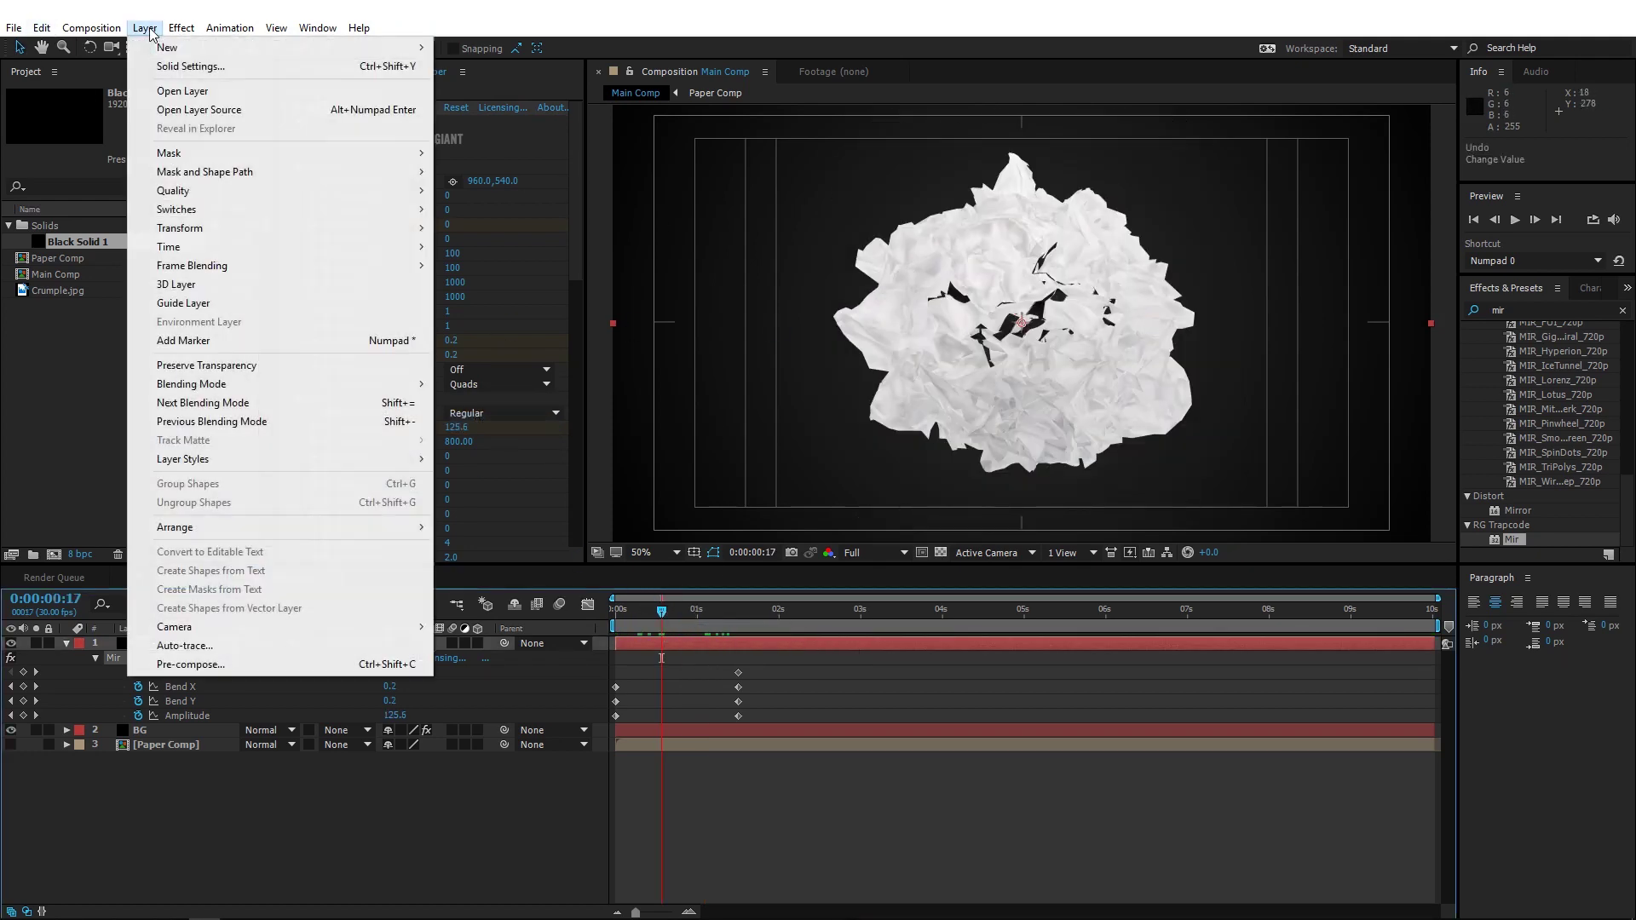
pyautogui.moveTo(167, 48)
pyautogui.click(555, 103)
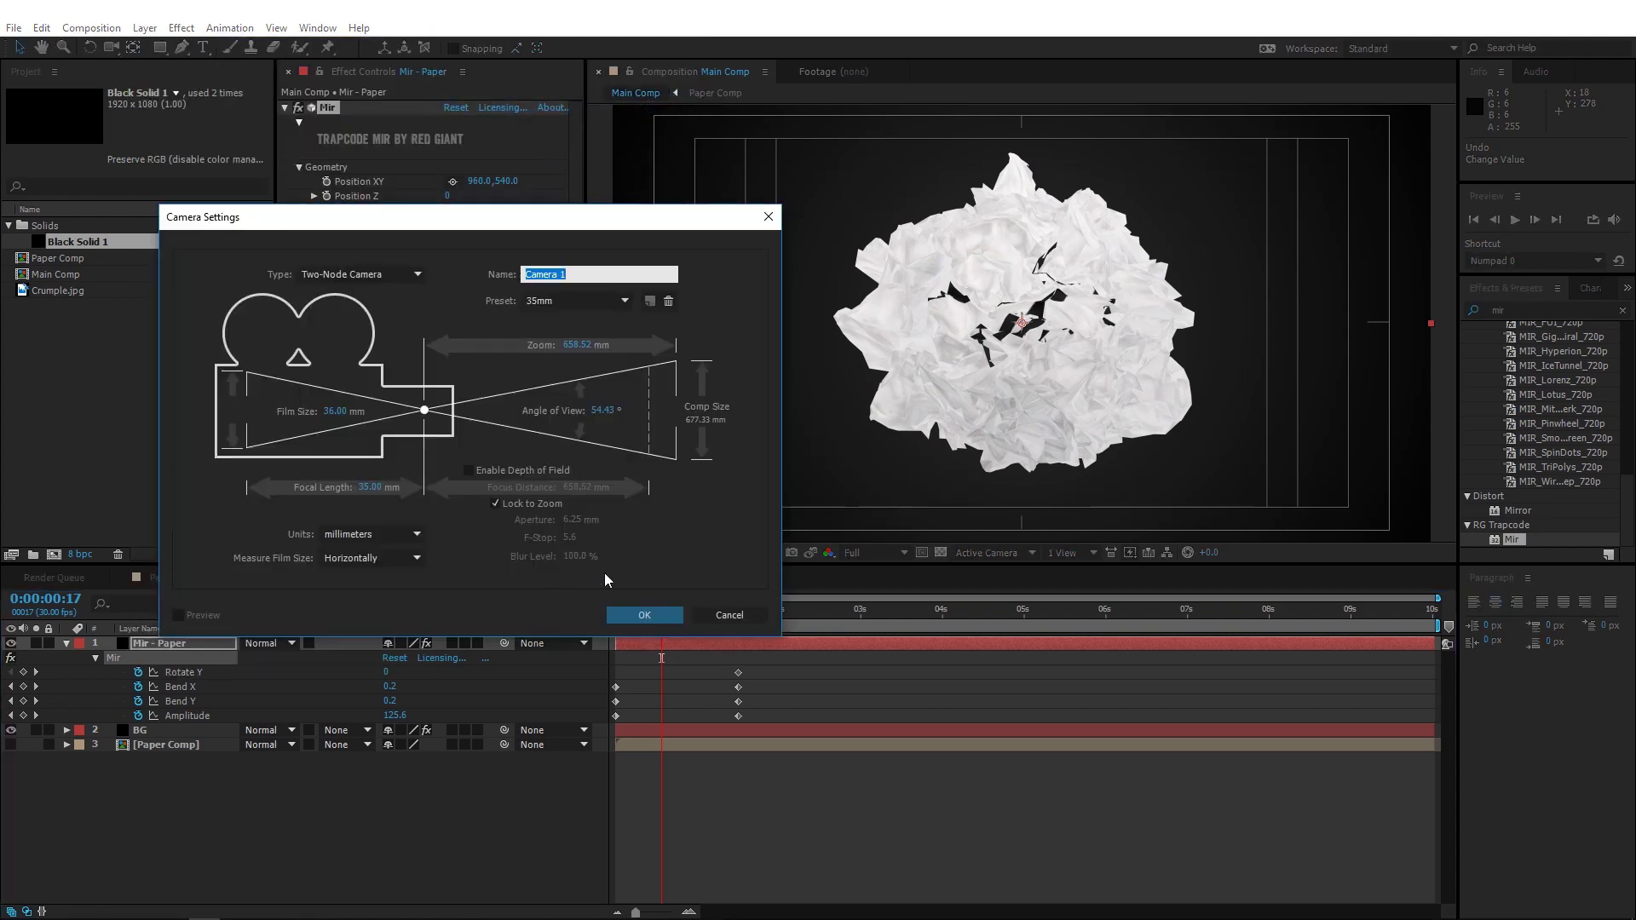
pyautogui.click(642, 614)
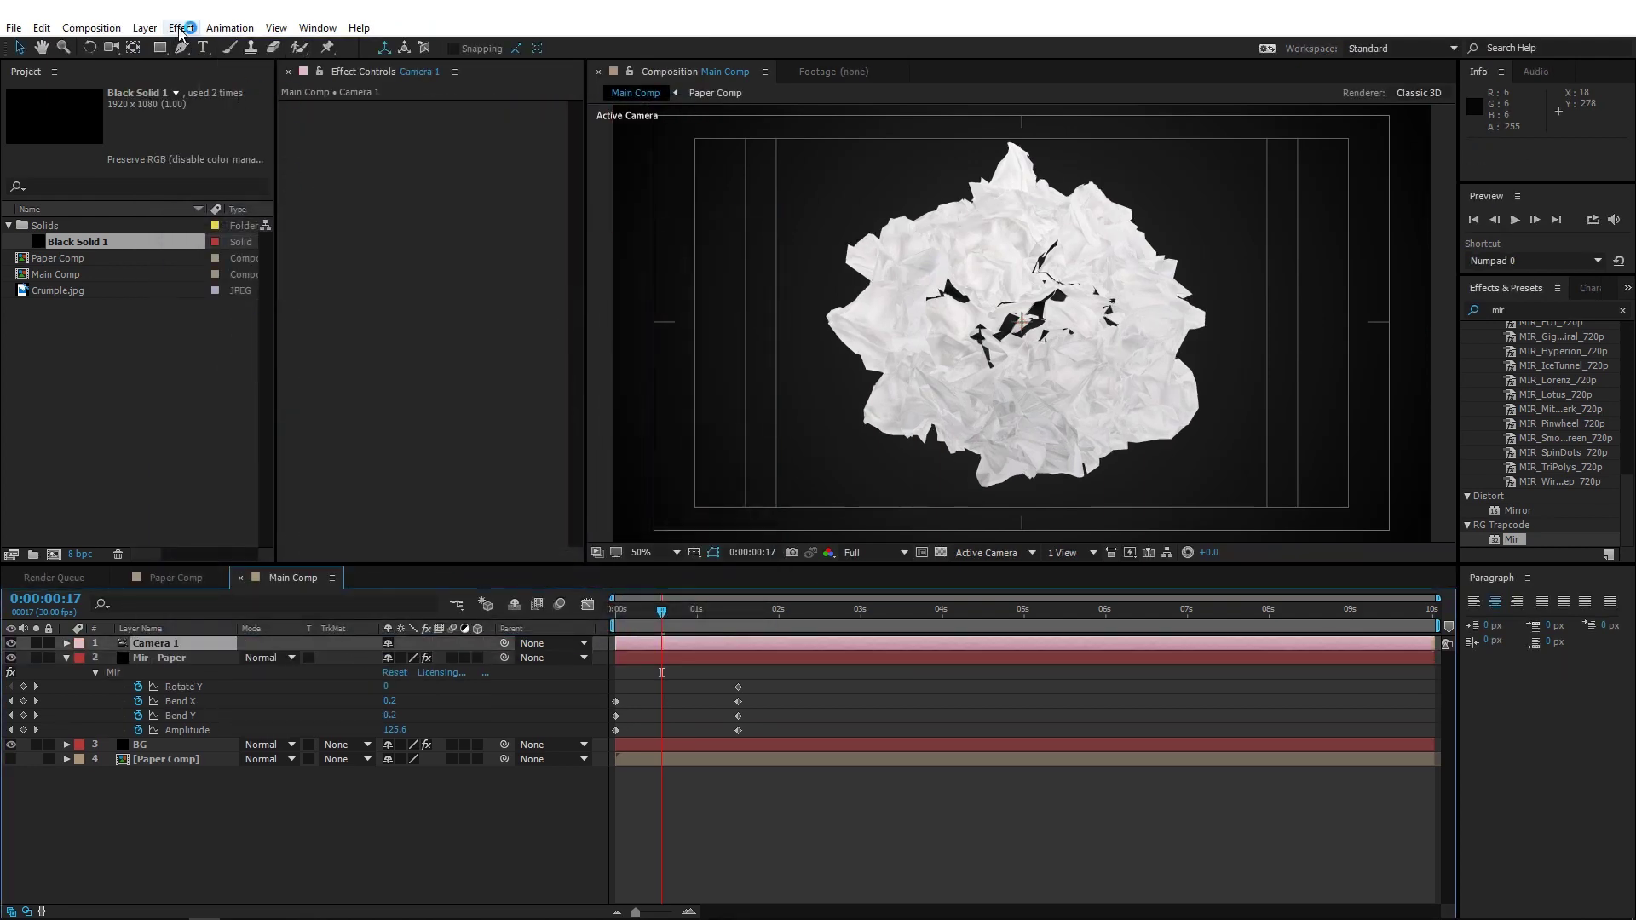
# - Add a null object, make it a 3D layer, and parent Camera 1 to it
pyautogui.click(181, 29)
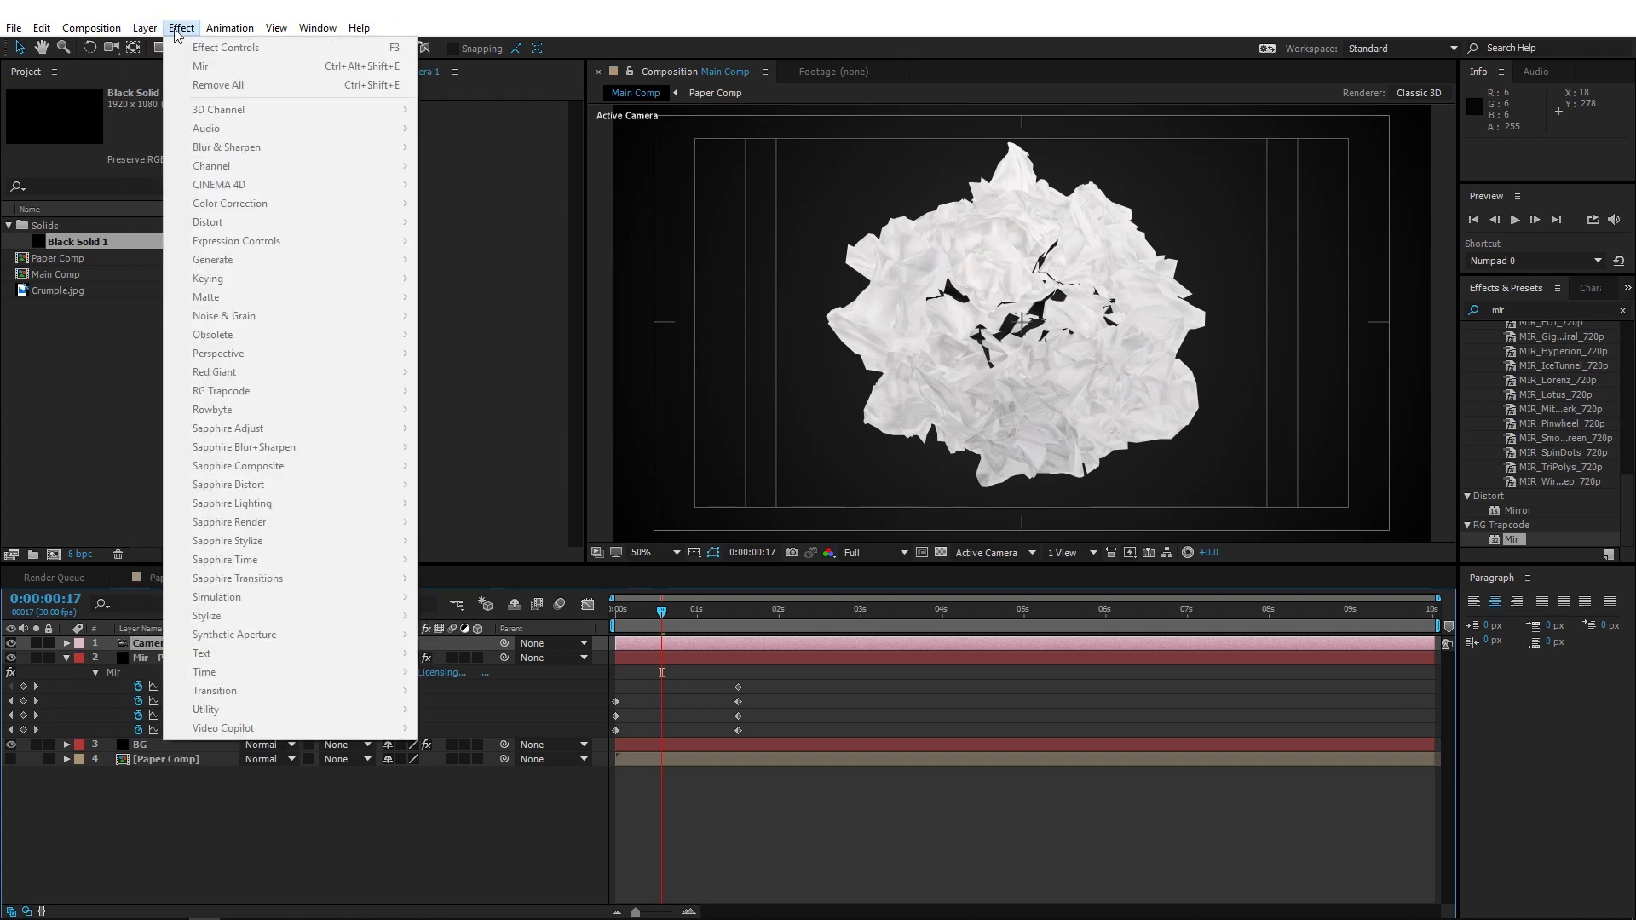
pyautogui.moveTo(156, 34)
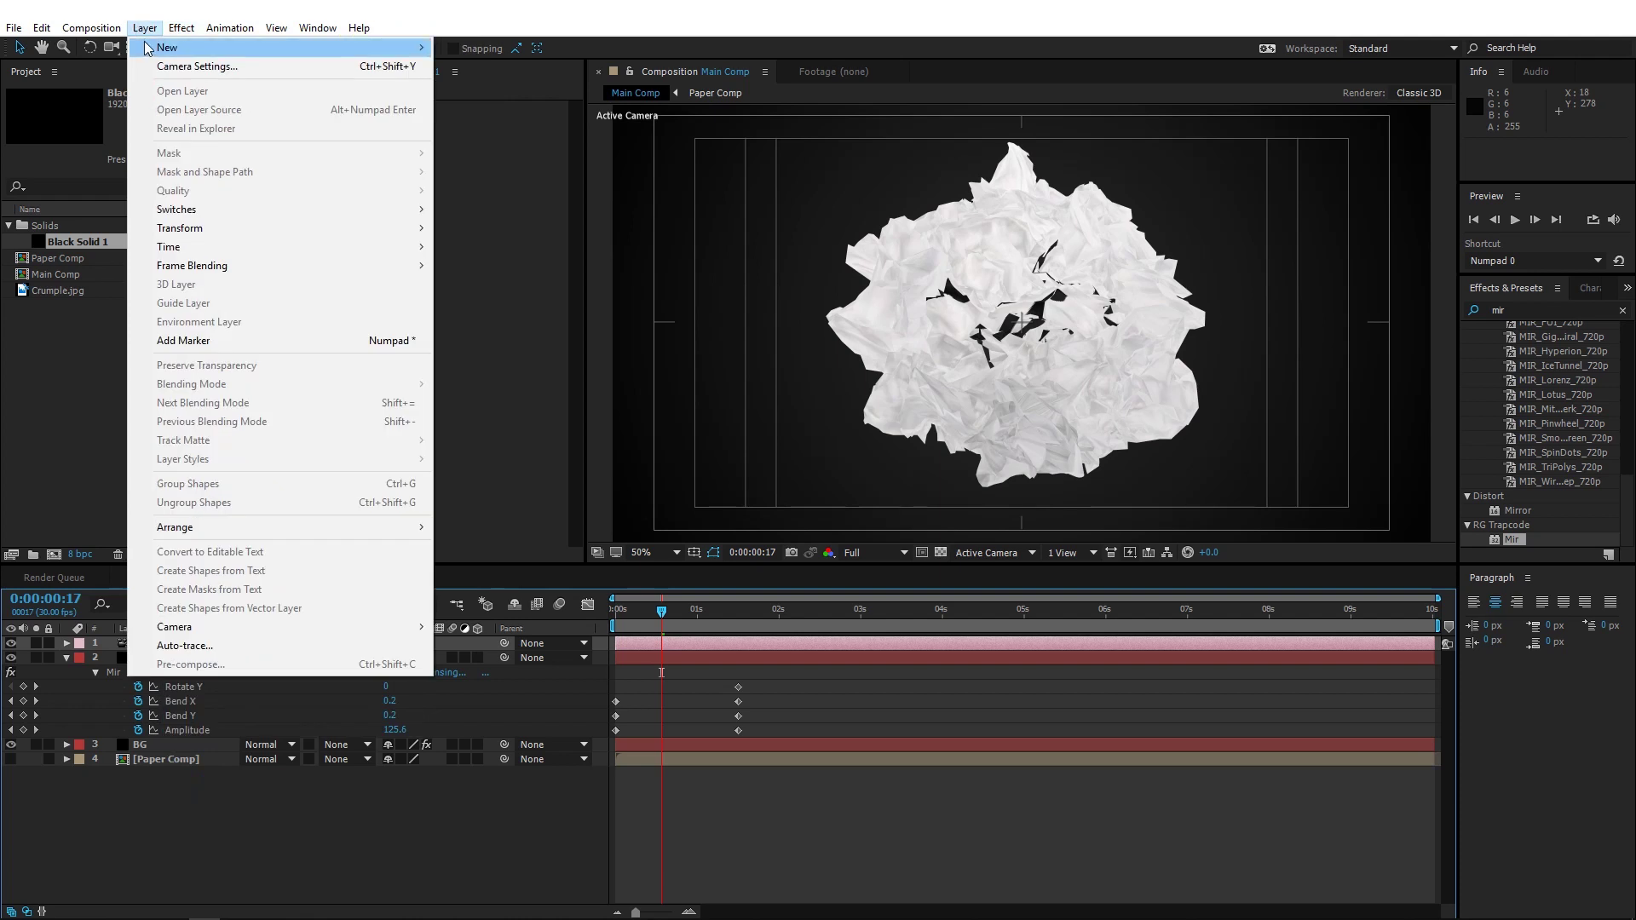
pyautogui.click(519, 117)
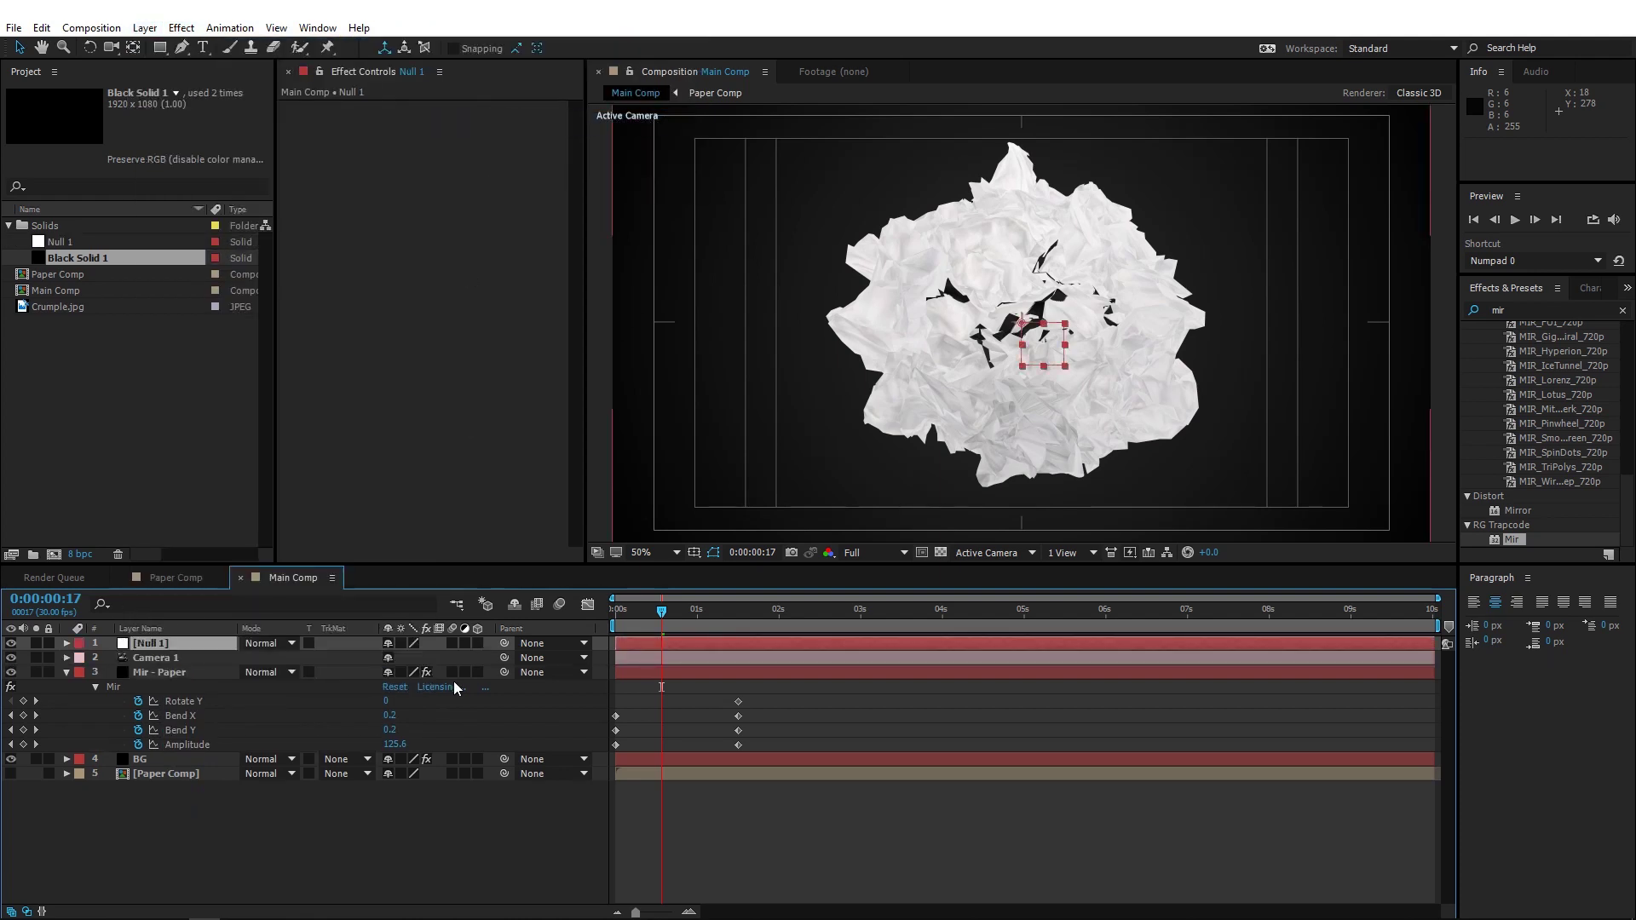
pyautogui.click(478, 644)
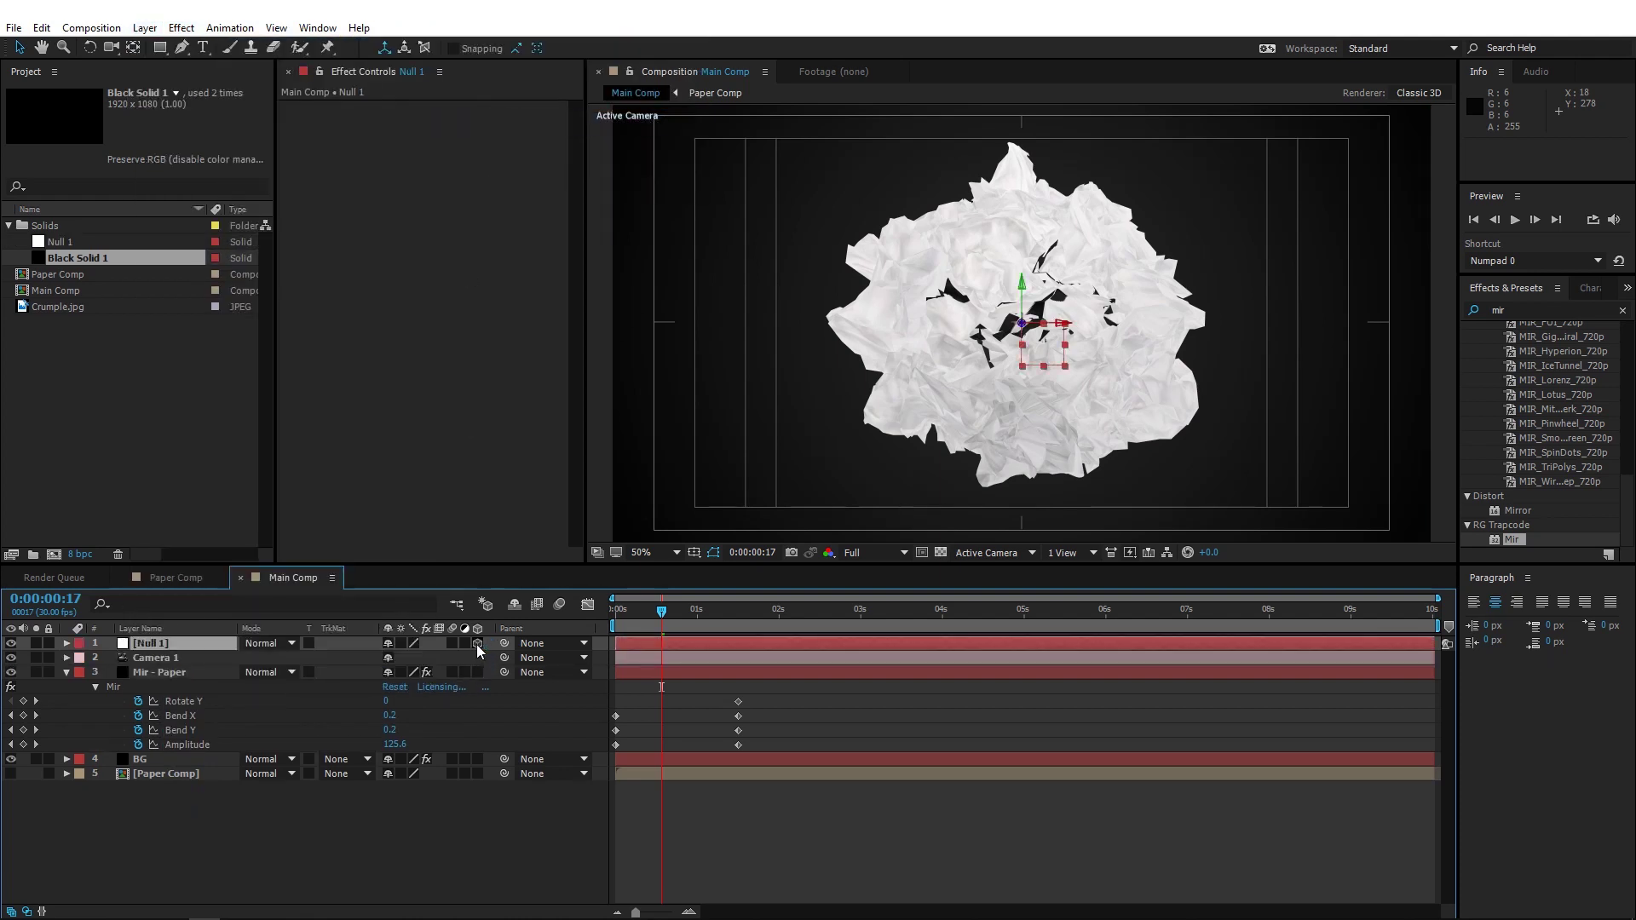
pyautogui.moveTo(505, 657); pyautogui.dragTo(503, 643)
# - Reveal Null 1's rotation properties, set X Rotation to 18° and Y Rotation to 0°, and check the tilted view on the crumpled and flat frames
pyautogui.click(176, 647)
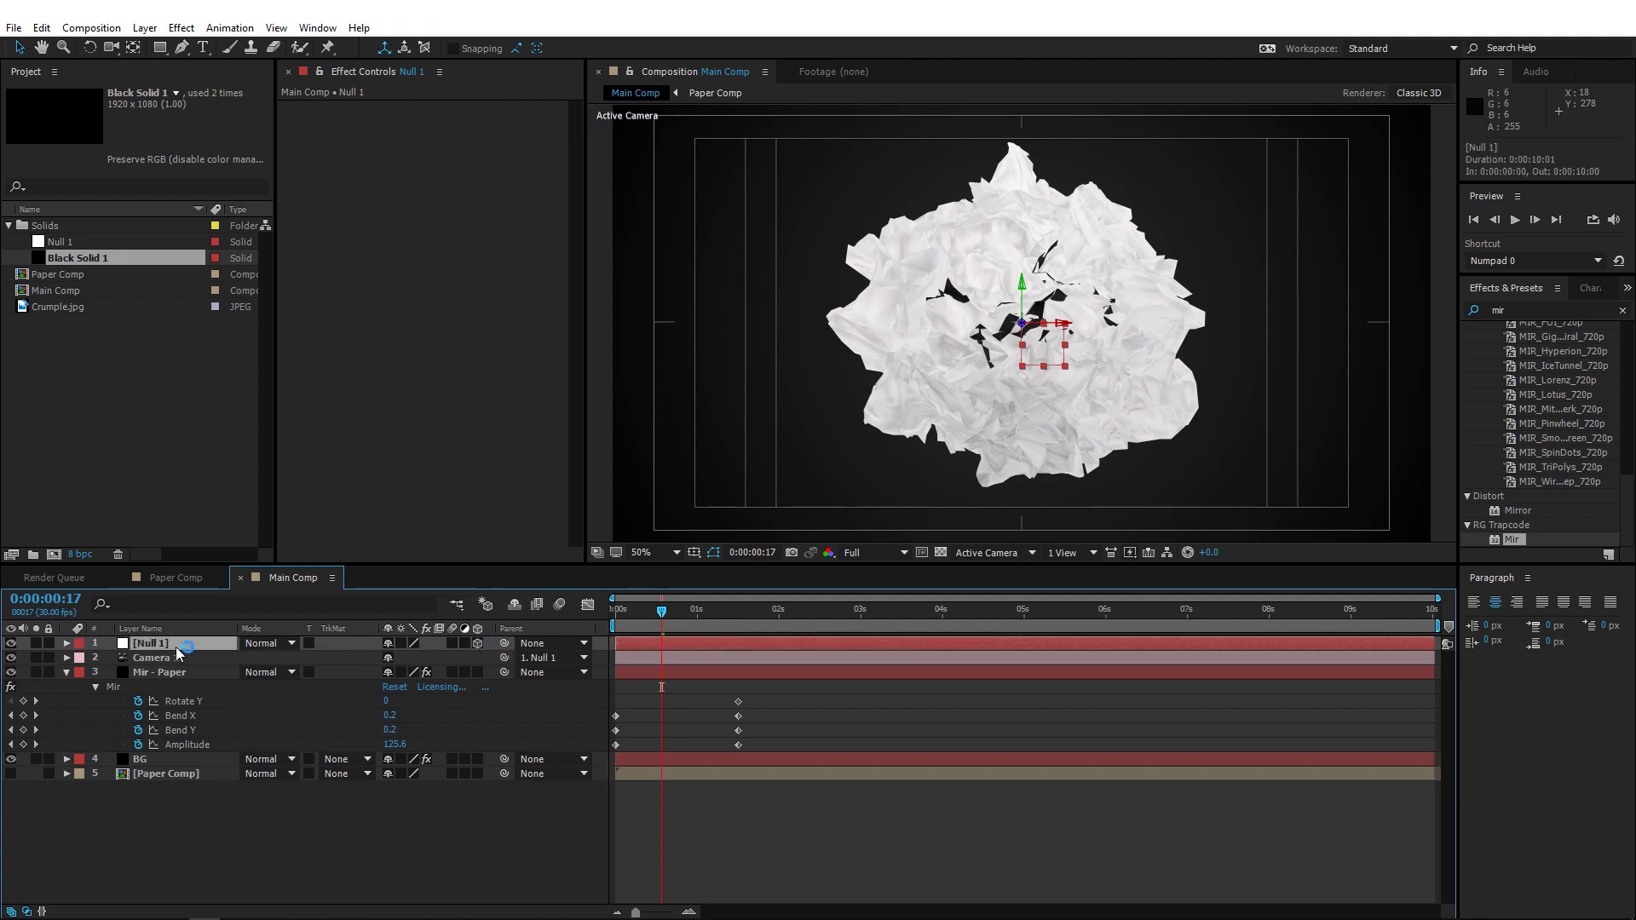
pyautogui.press('r')
pyautogui.moveTo(410, 681)
pyautogui.mouseDown()
pyautogui.moveTo(484, 665)
pyautogui.moveTo(336, 671)
pyautogui.moveTo(398, 666)
pyautogui.mouseUp()
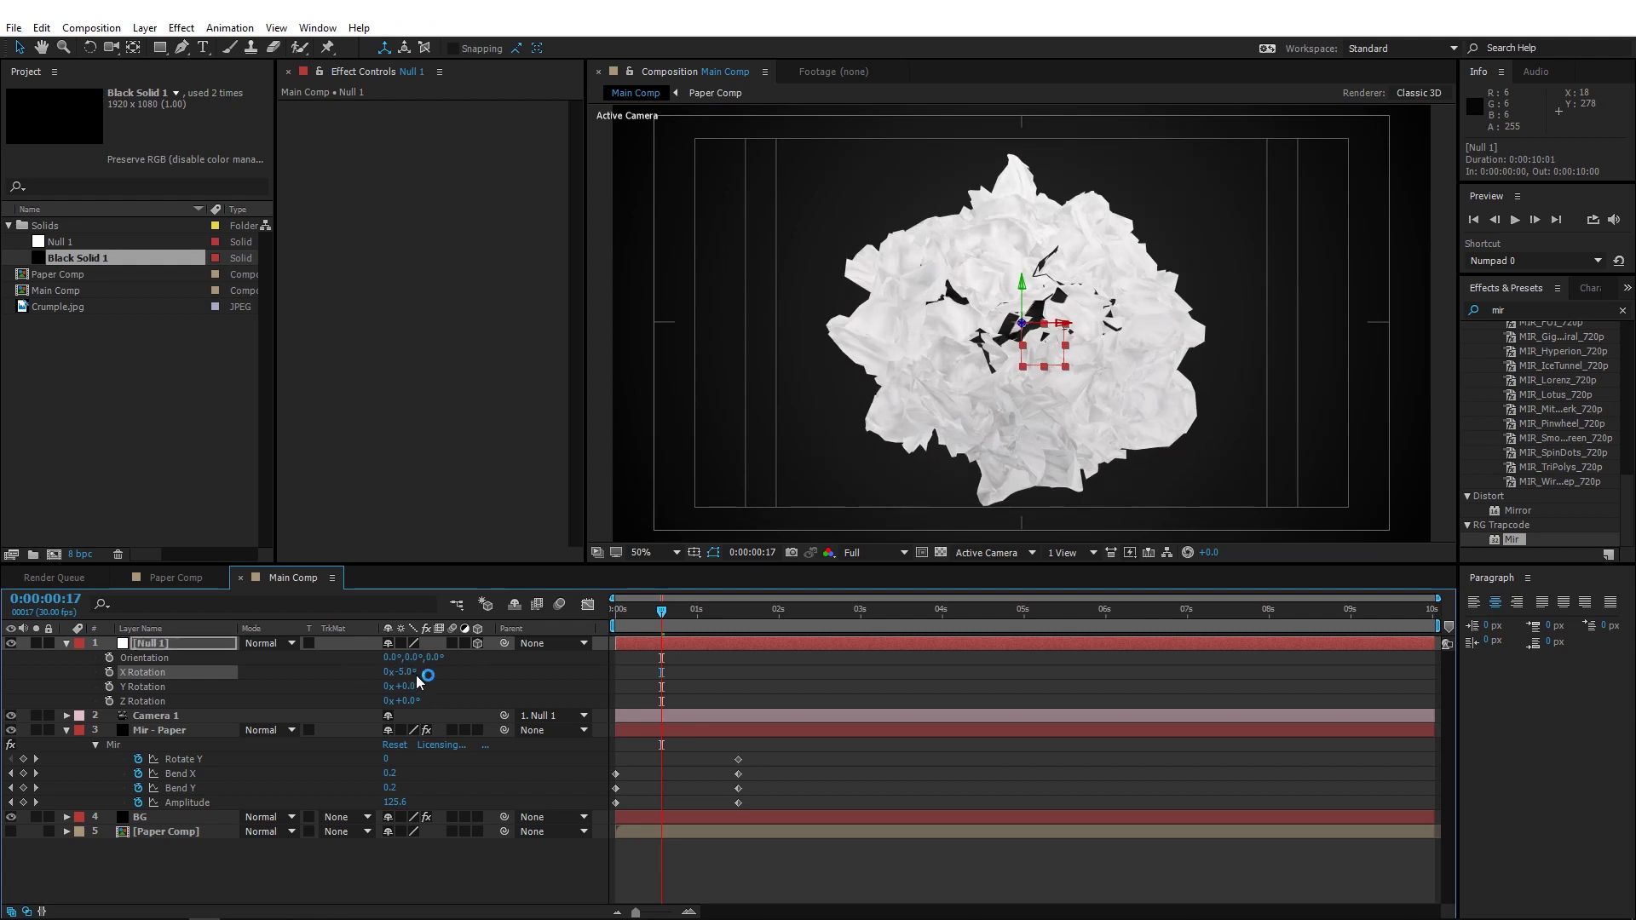
pyautogui.moveTo(410, 686); pyautogui.dragTo(452, 685)
pyautogui.moveTo(738, 611); pyautogui.dragTo(744, 611)
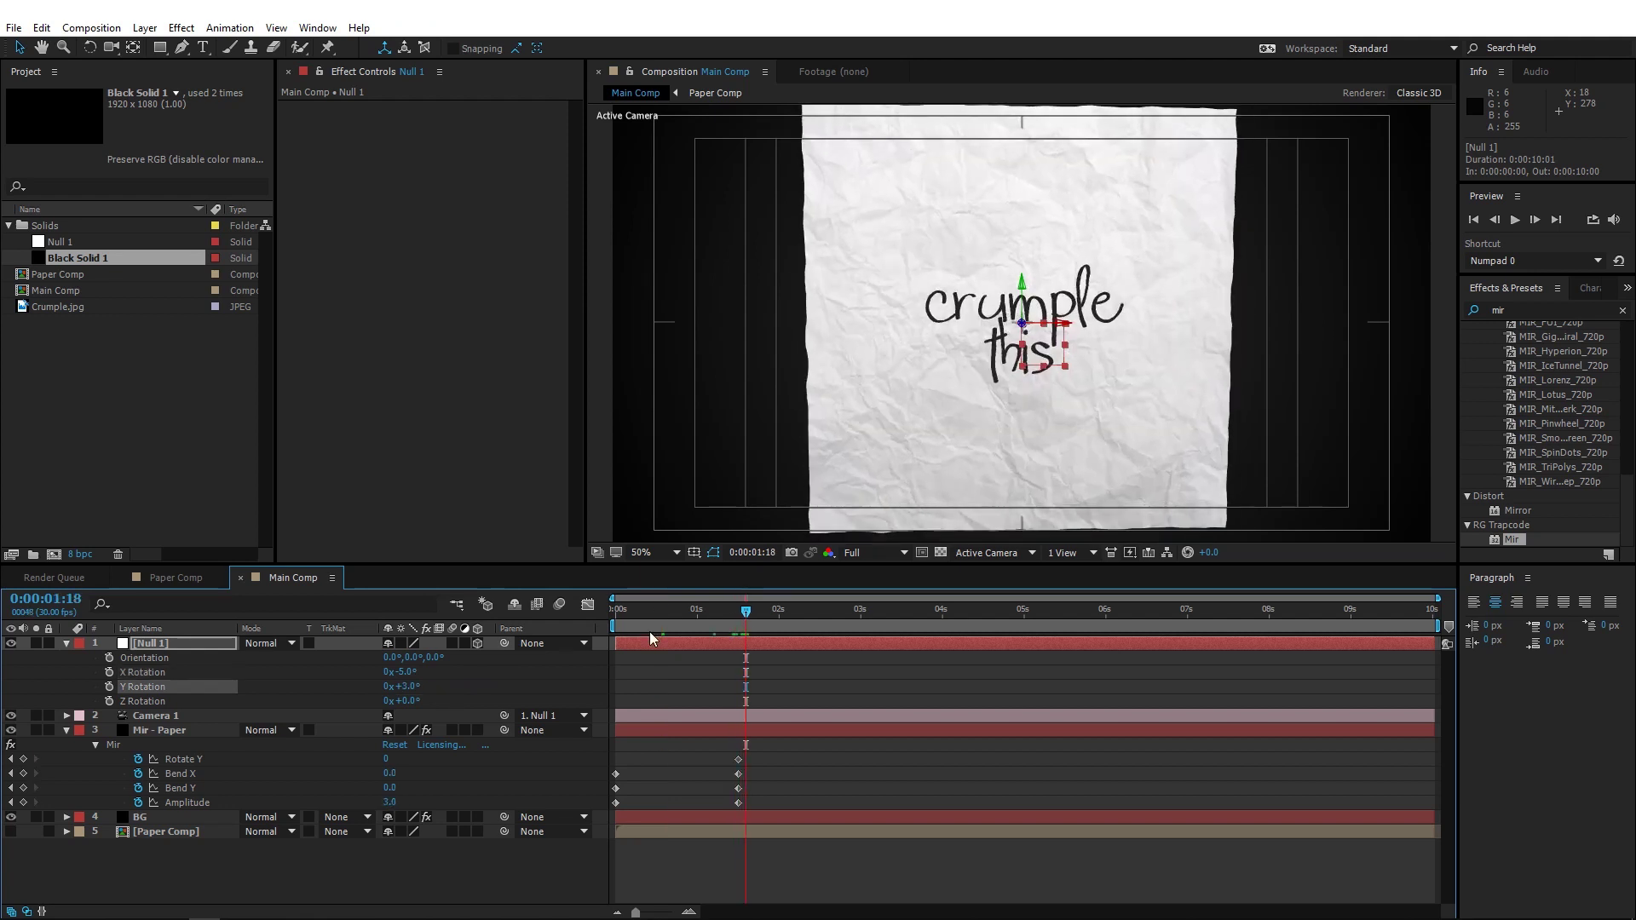
pyautogui.click(414, 673)
pyautogui.write('0')
pyautogui.press('Return')
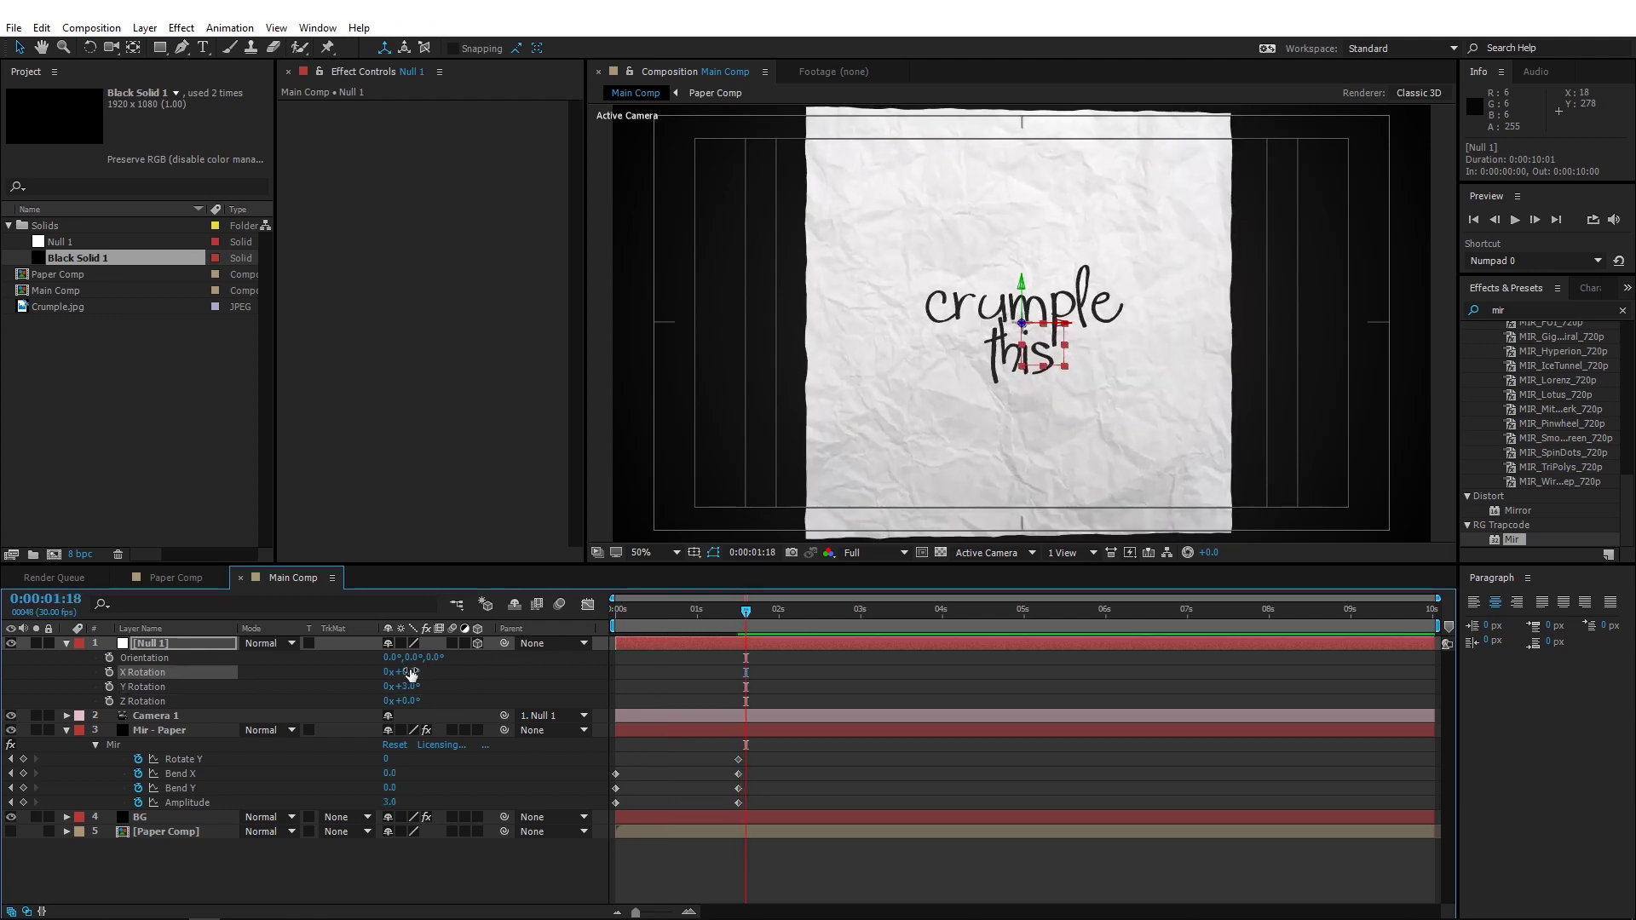
pyautogui.moveTo(417, 687); pyautogui.dragTo(423, 667)
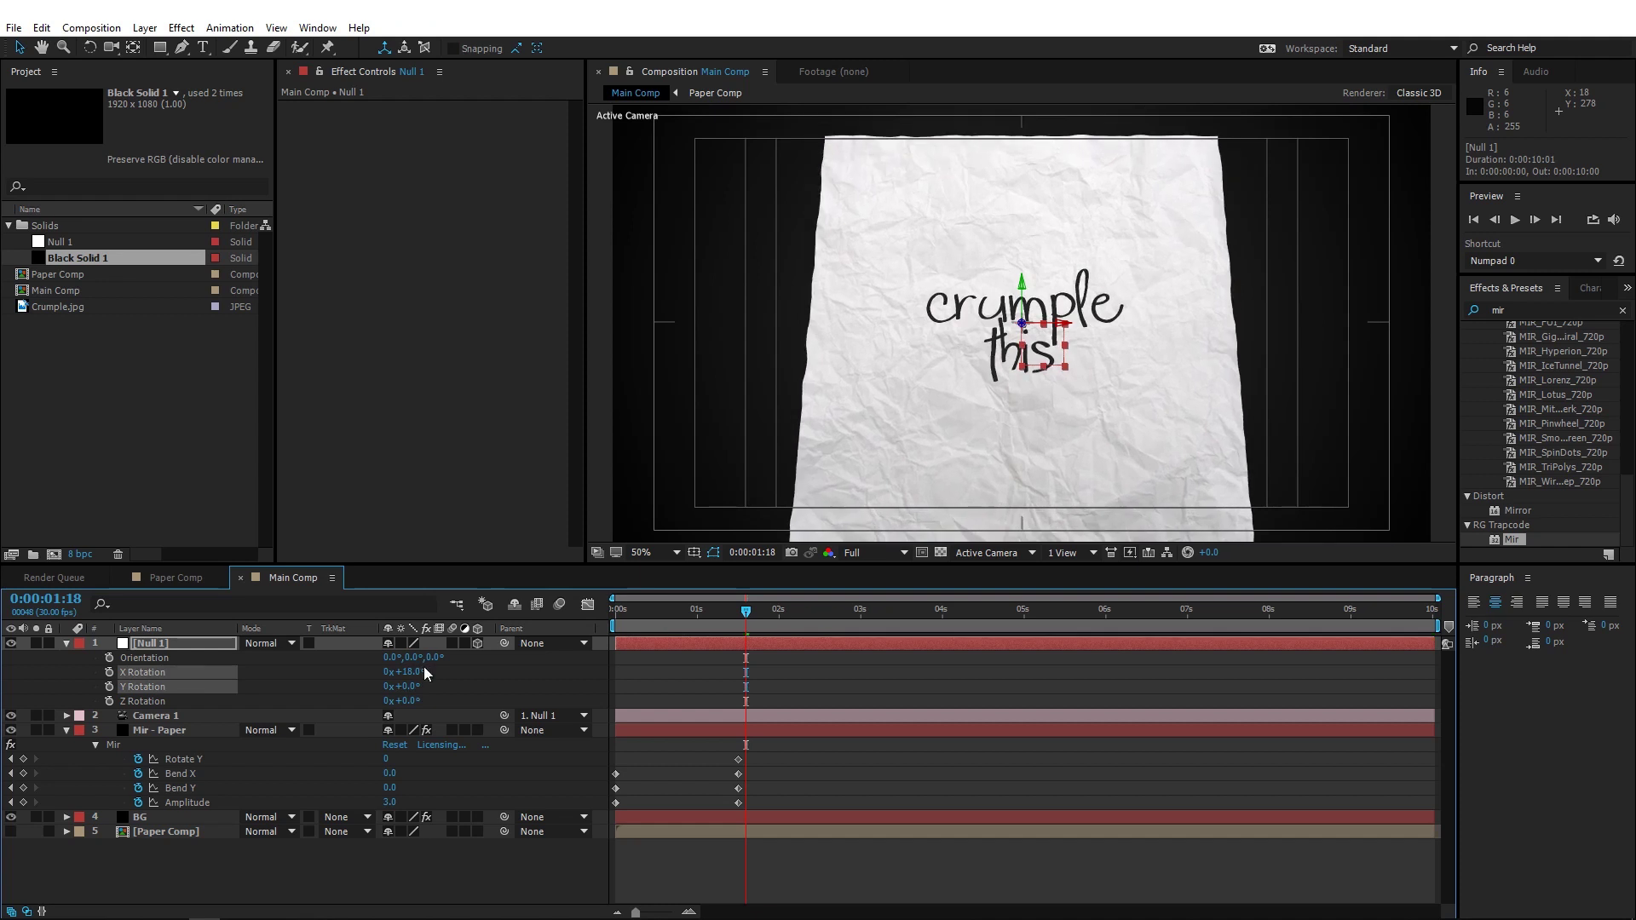
pyautogui.moveTo(721, 625); pyautogui.dragTo(614, 623)
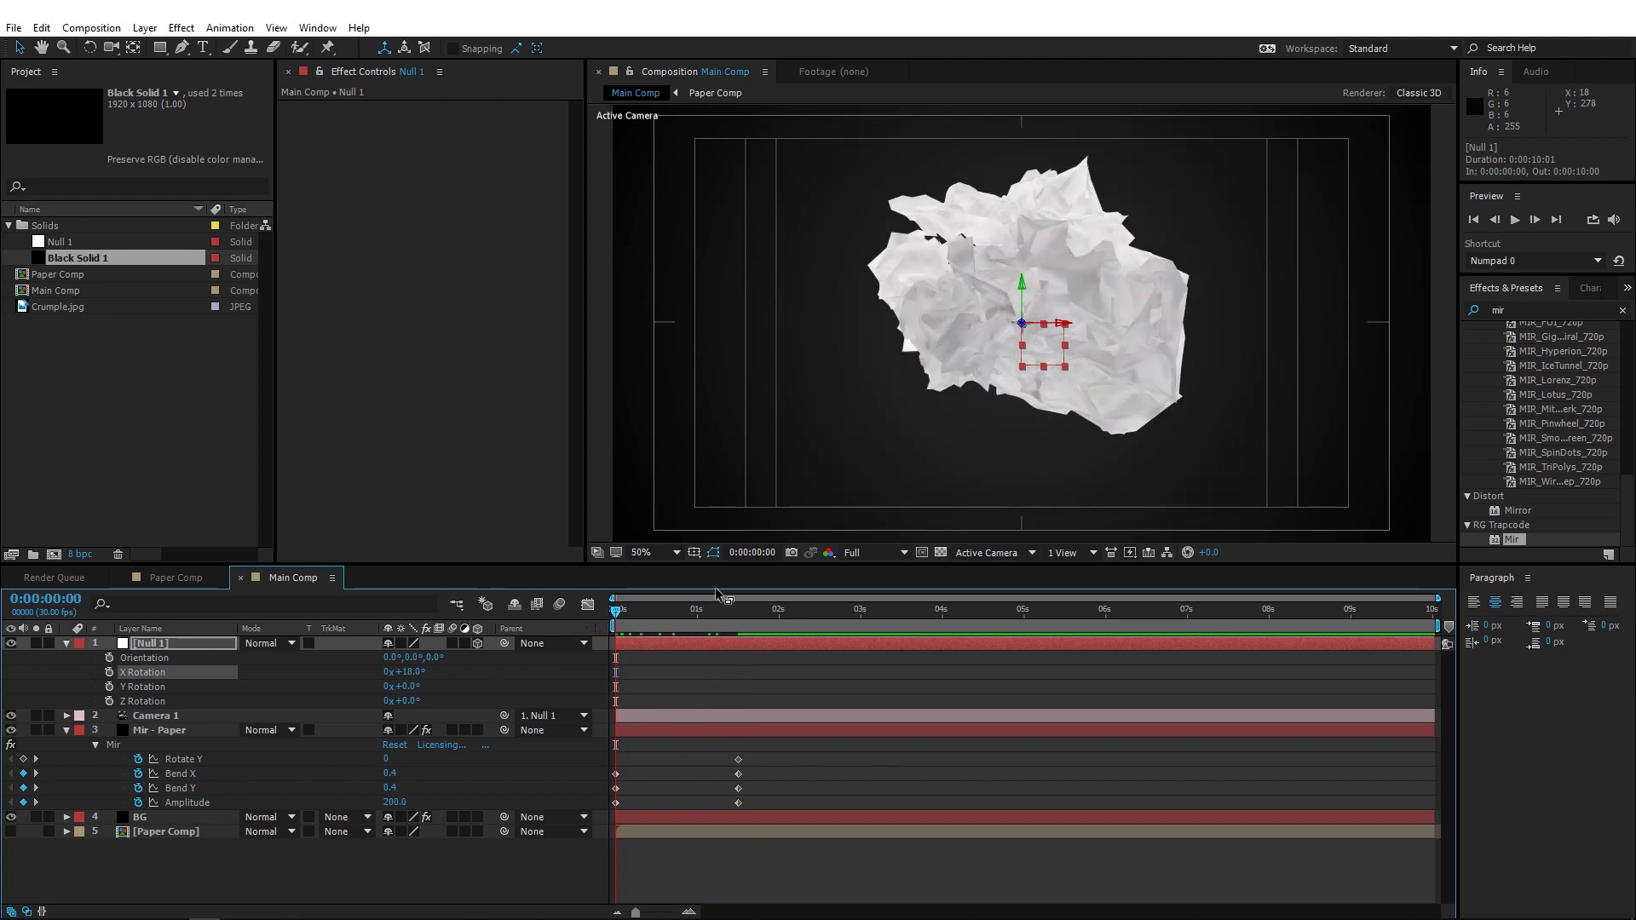
pyautogui.click(746, 612)
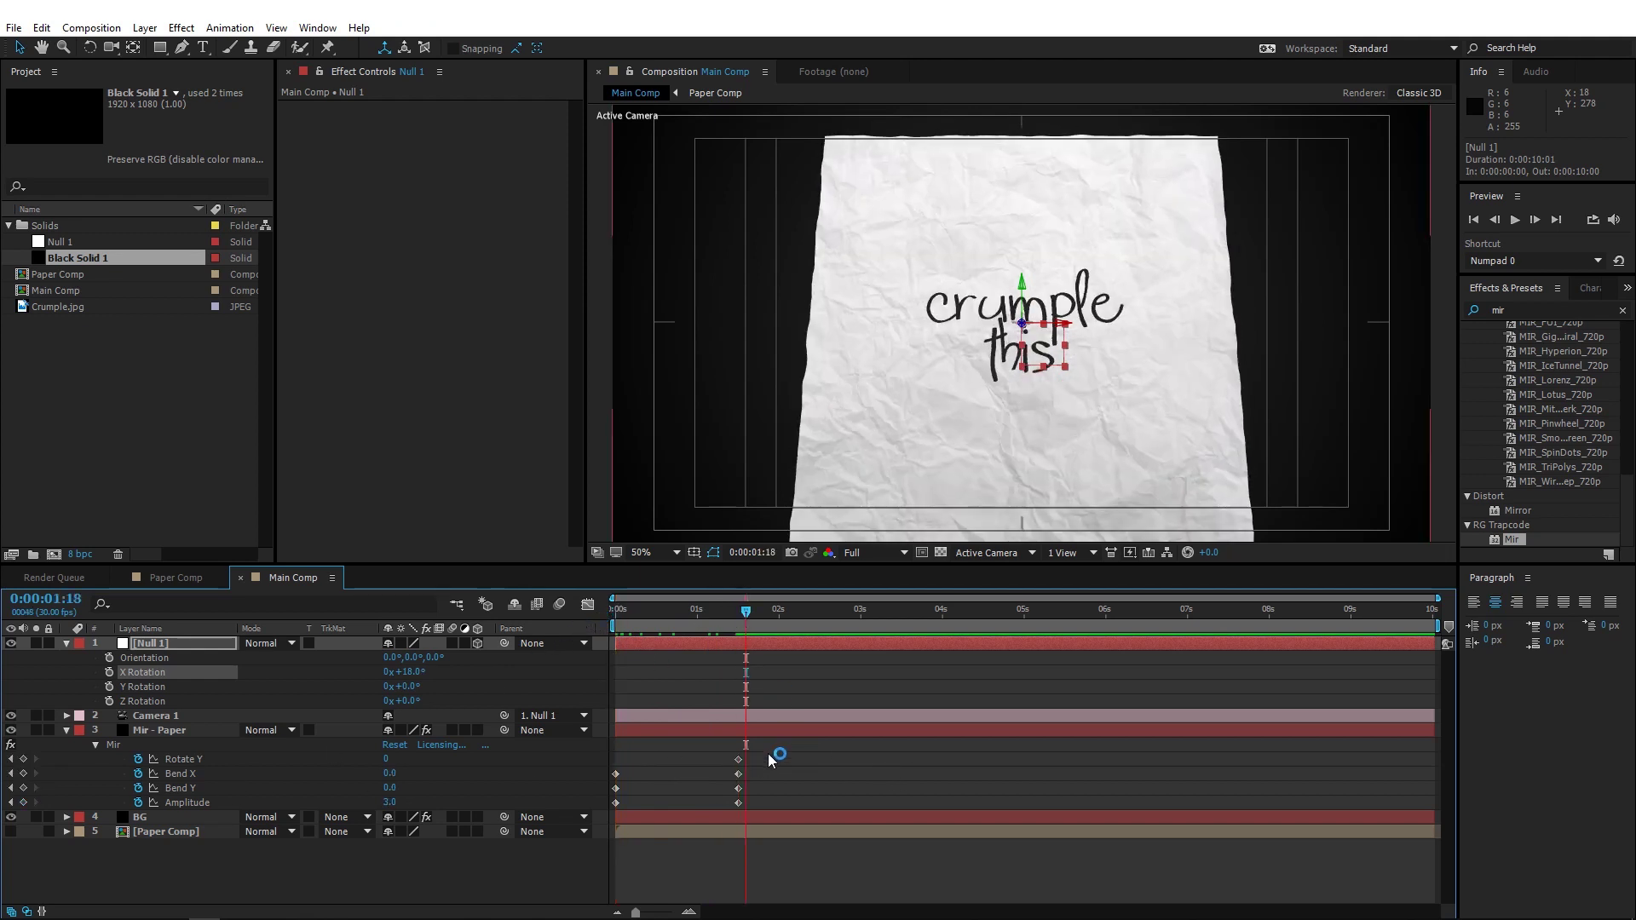
# - Keyframe Mir's Rotate Y at 80 on the first frame and preview the rotating uncrumple animation
pyautogui.moveTo(768, 753); pyautogui.dragTo(571, 809)
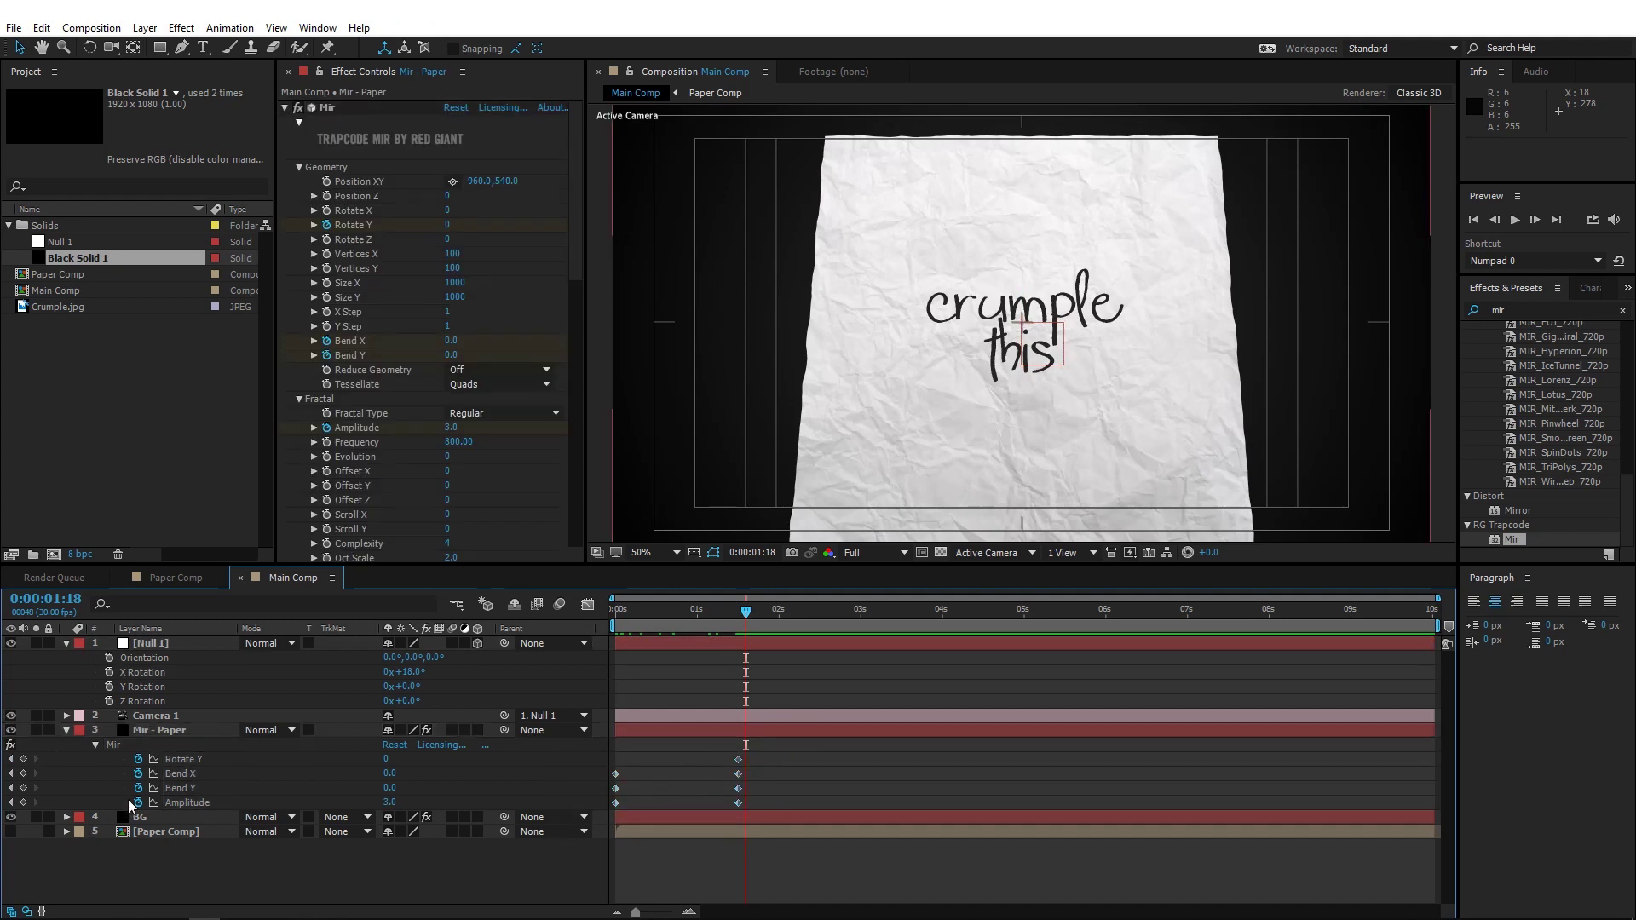
pyautogui.click(617, 610)
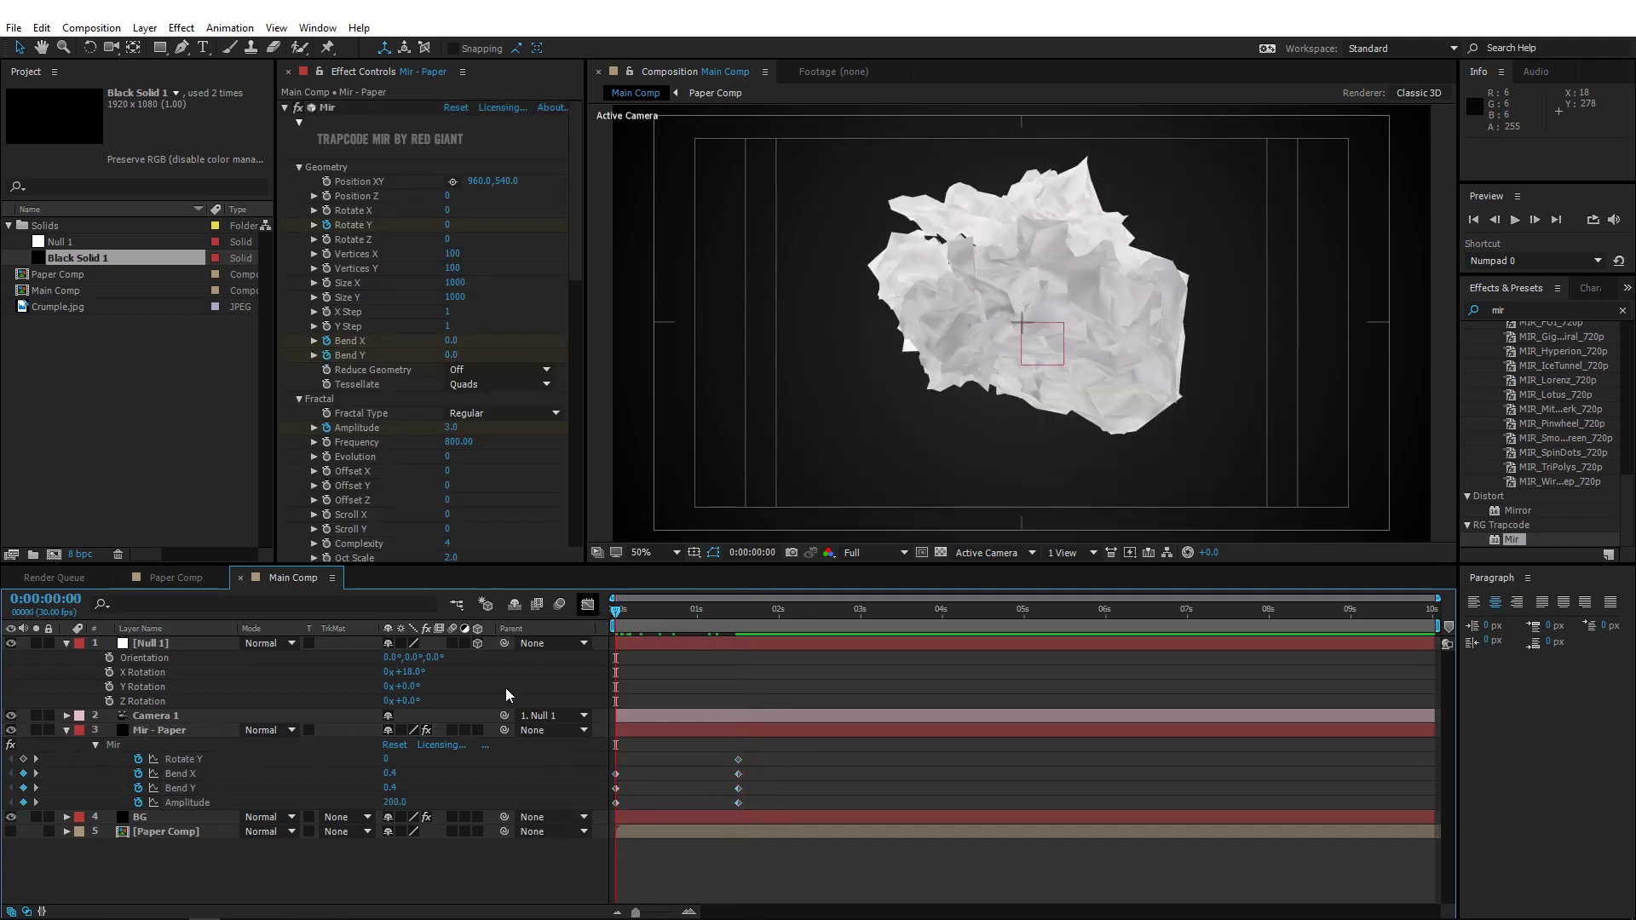
pyautogui.click(386, 759)
pyautogui.write('80')
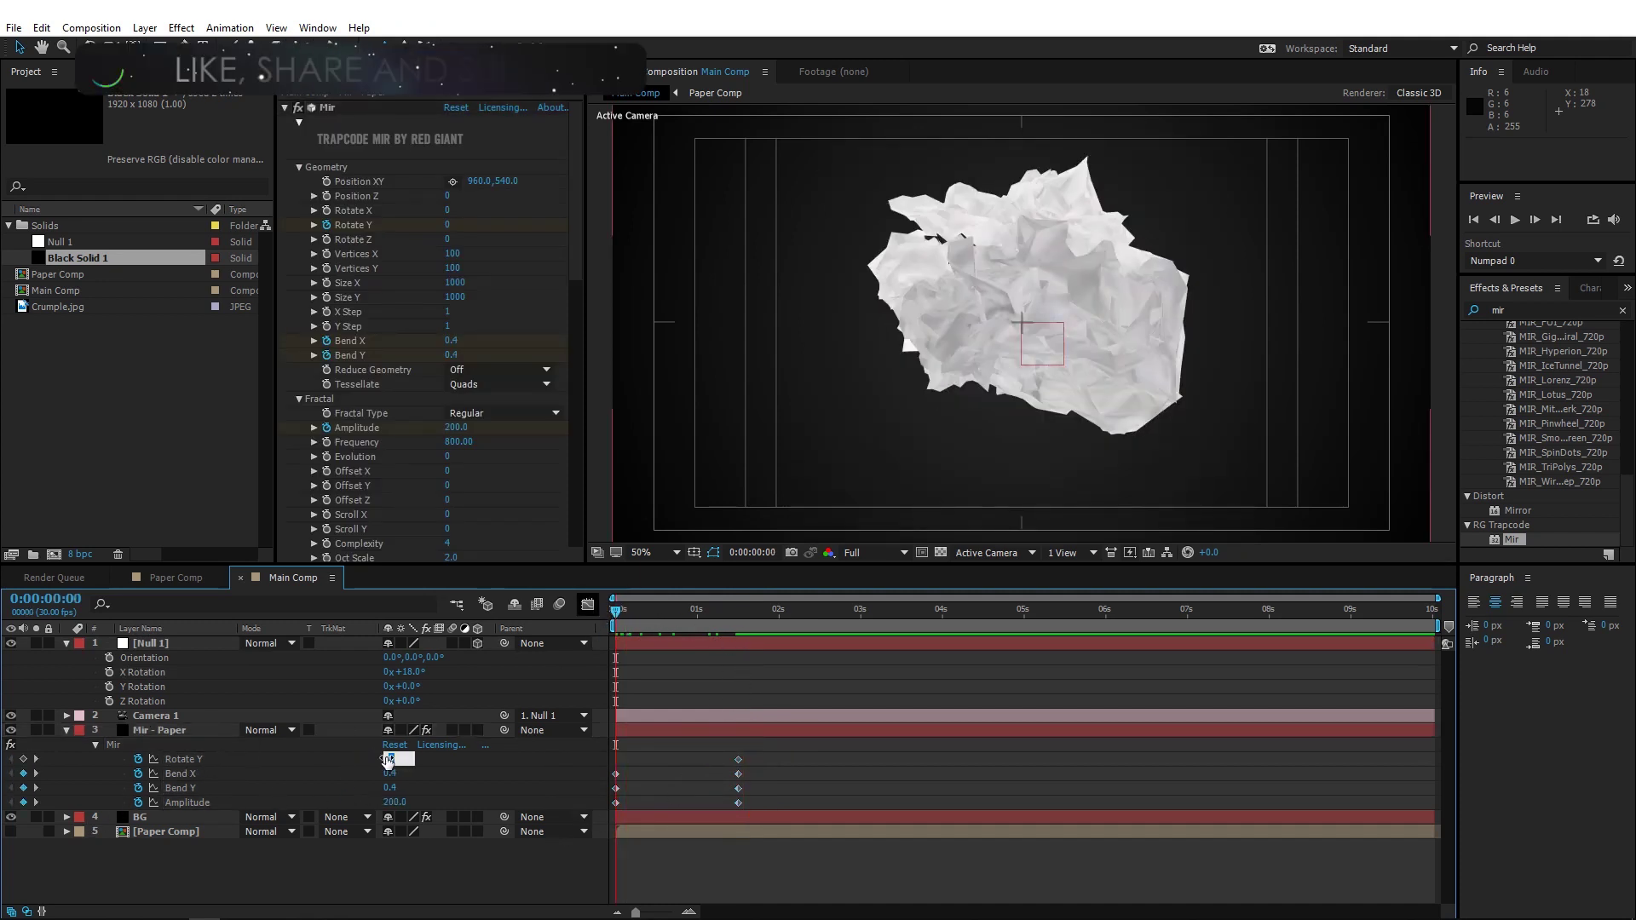
pyautogui.press('Return')
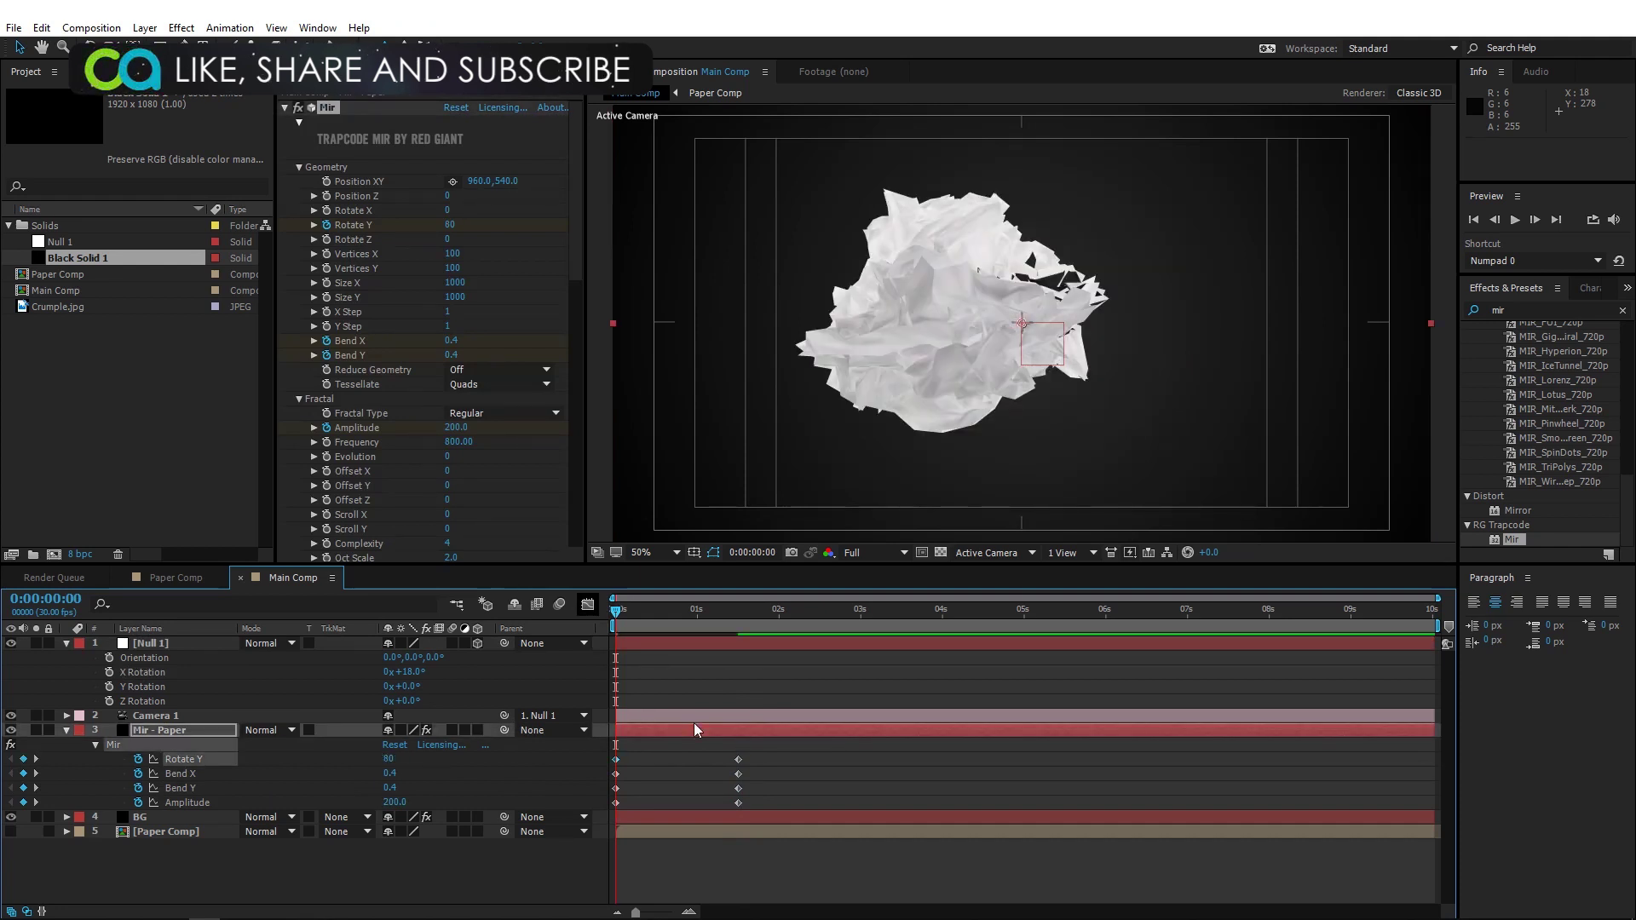
pyautogui.moveTo(625, 609); pyautogui.dragTo(768, 610)
pyautogui.press('space')
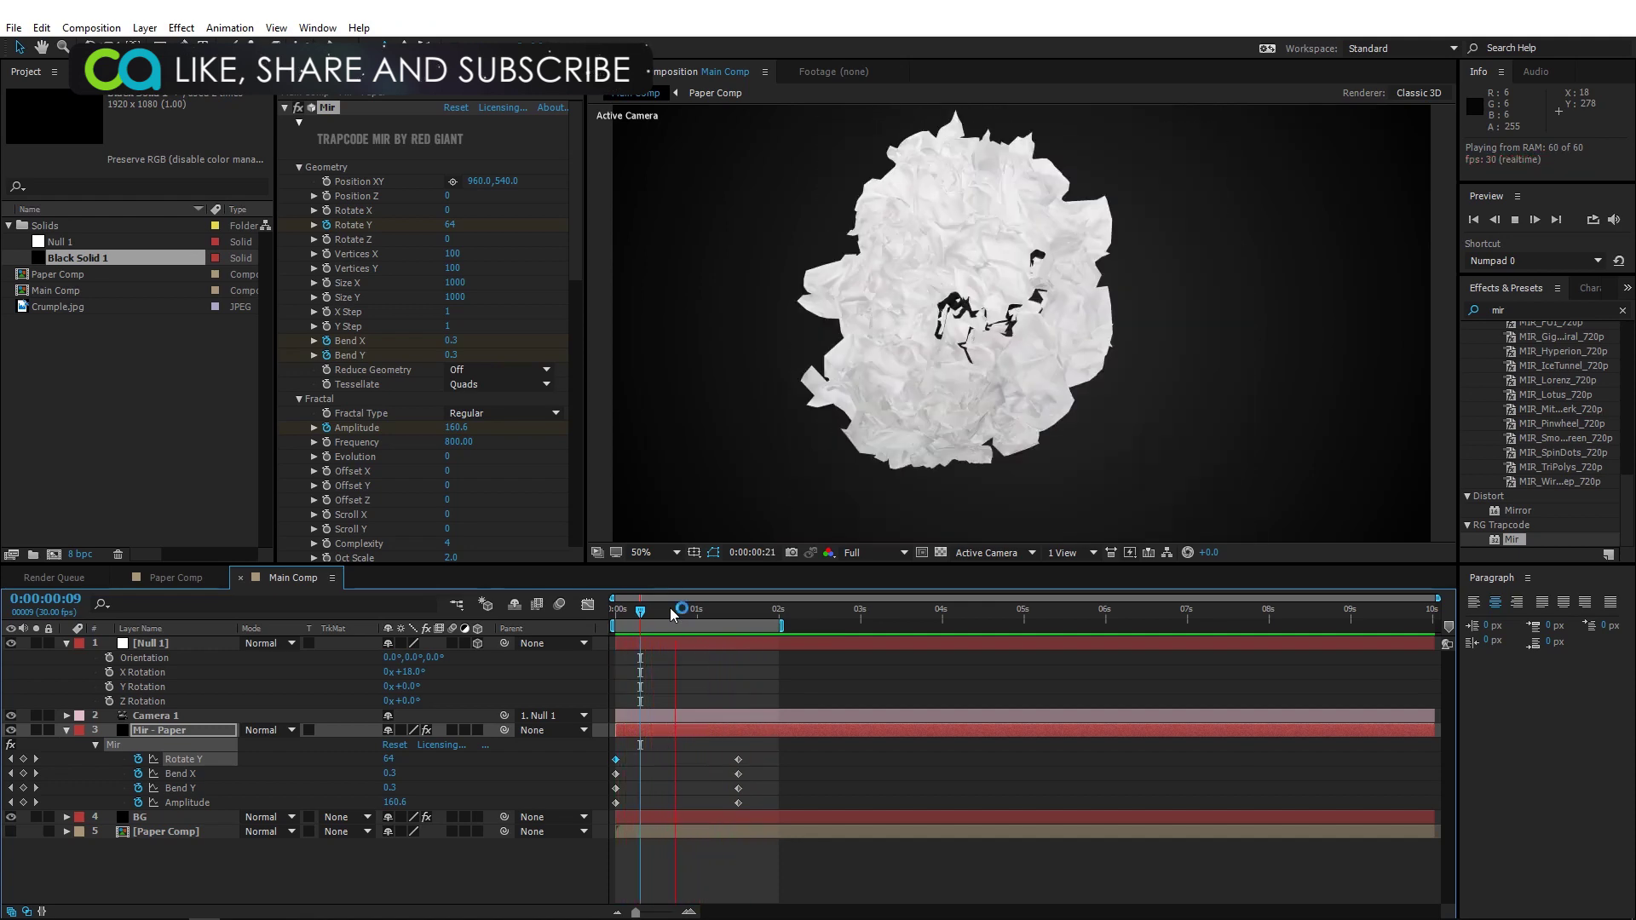
pyautogui.press('space')
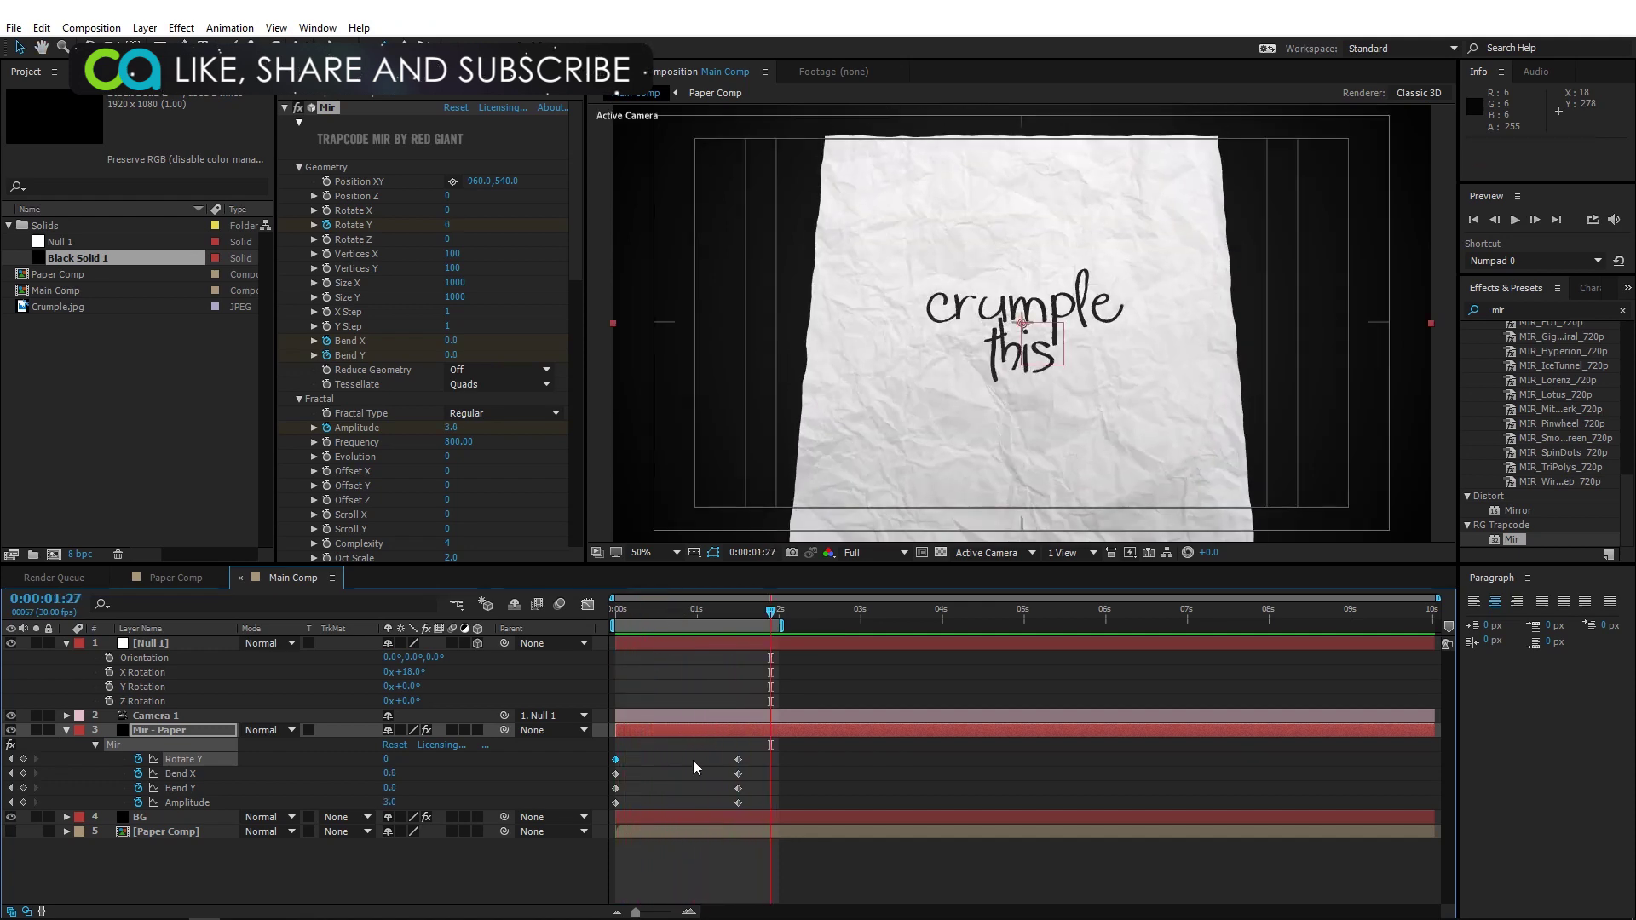
# - Apply Easy Ease to all of Mir's keyframes and lengthen the ease into the end keyframes on the speed graph
pyautogui.moveTo(784, 750); pyautogui.dragTo(596, 823)
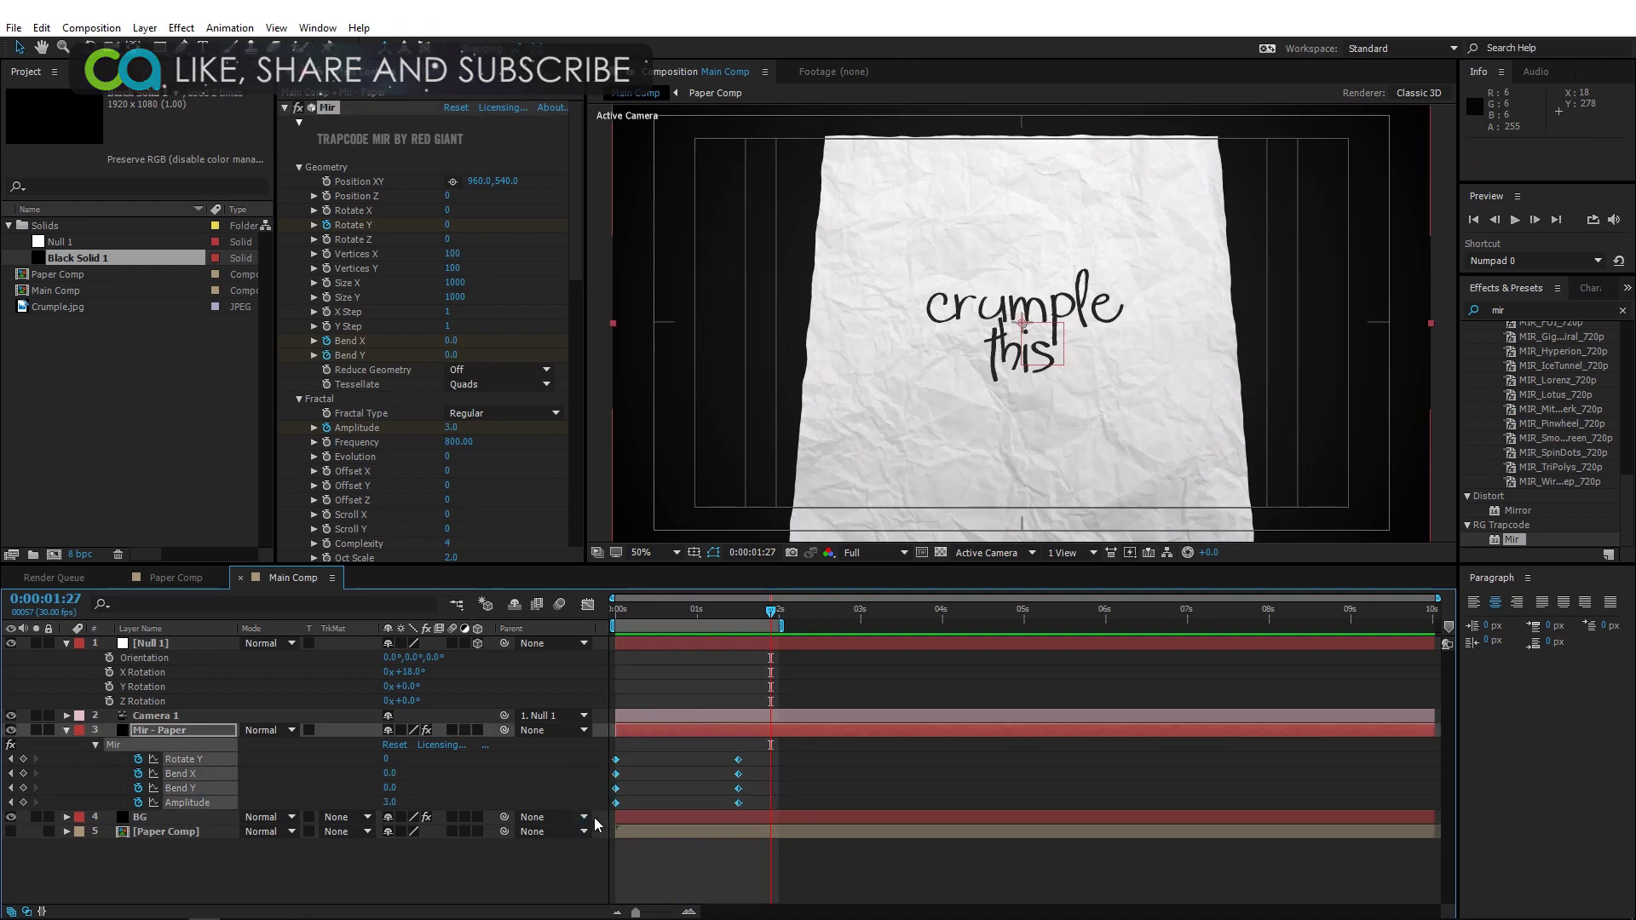
pyautogui.press('F9')
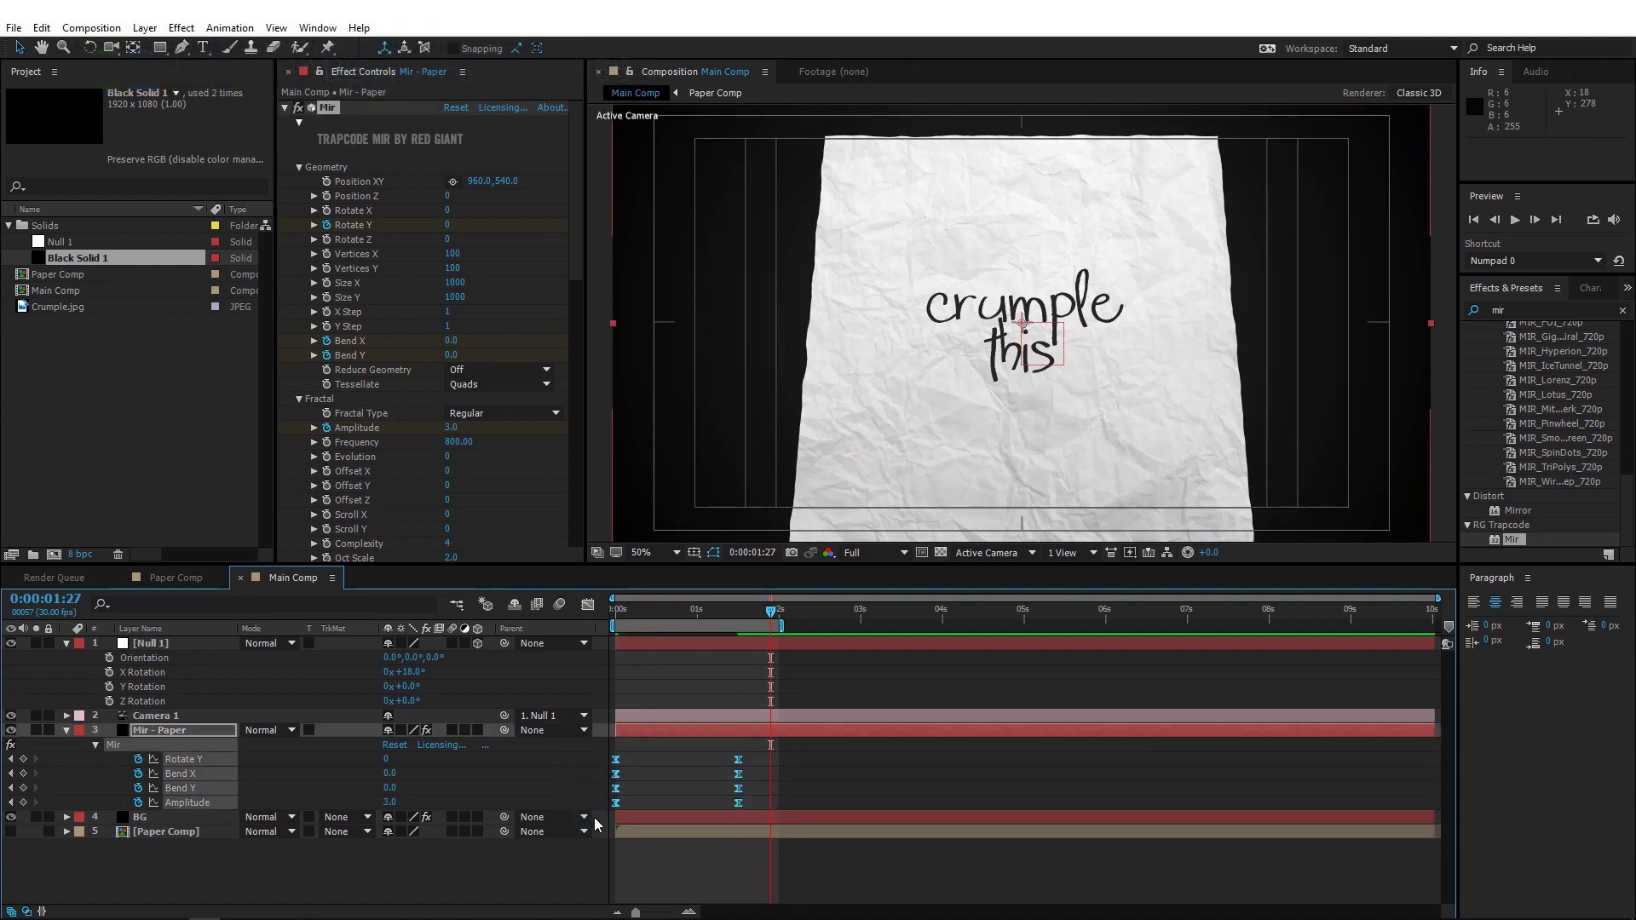
pyautogui.click(588, 605)
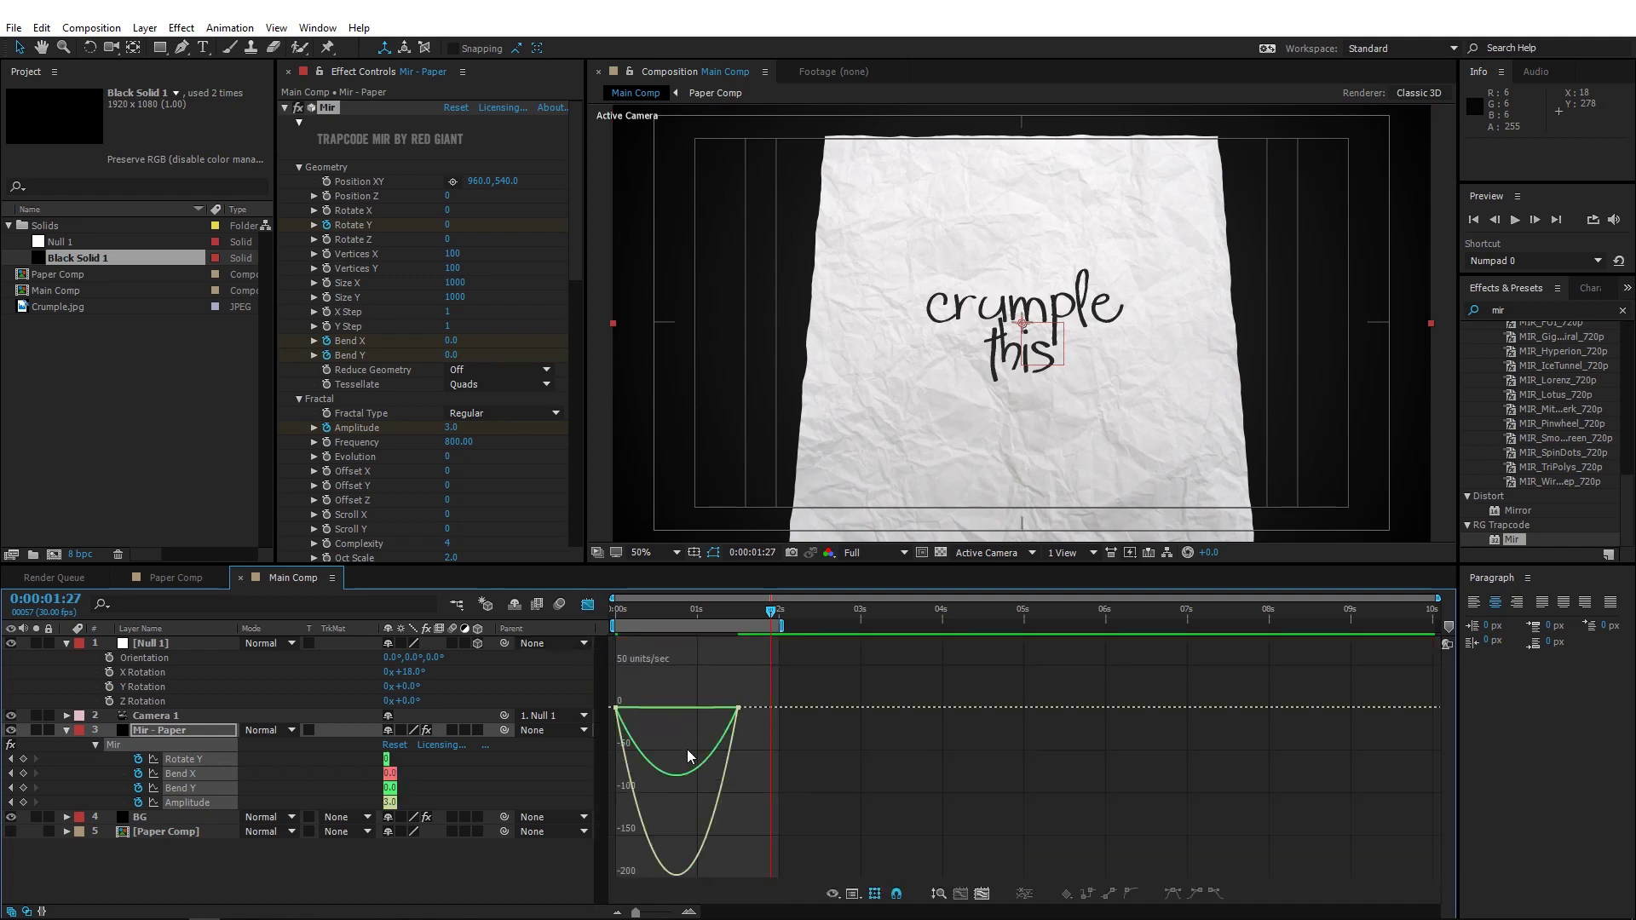
pyautogui.moveTo(791, 680); pyautogui.dragTo(658, 832)
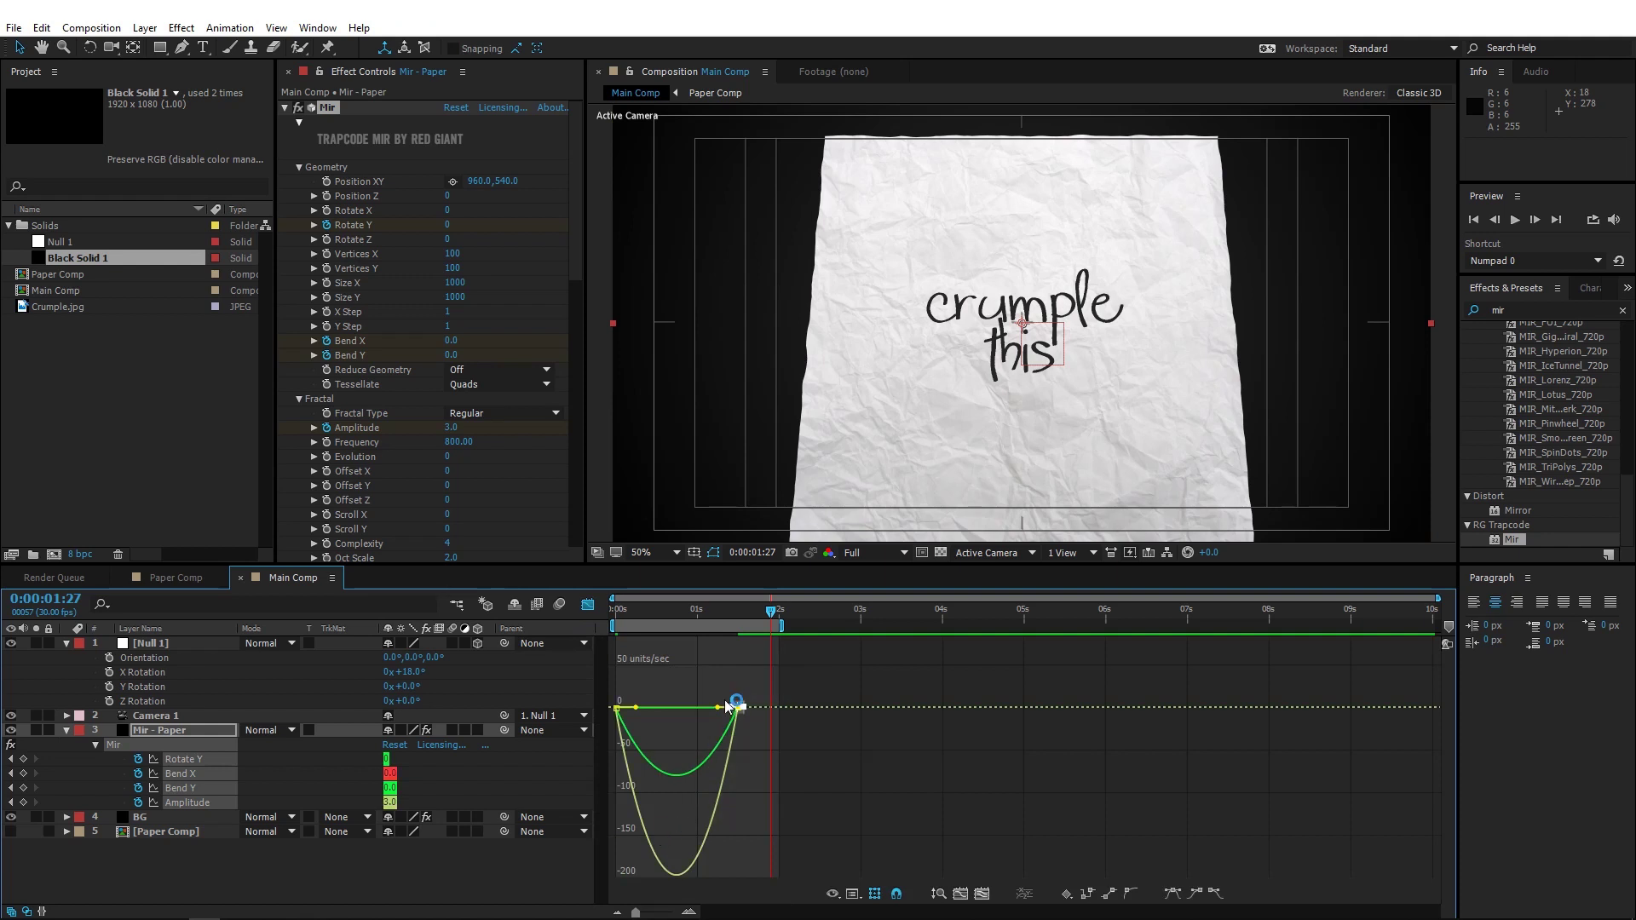
pyautogui.moveTo(718, 711); pyautogui.dragTo(676, 708)
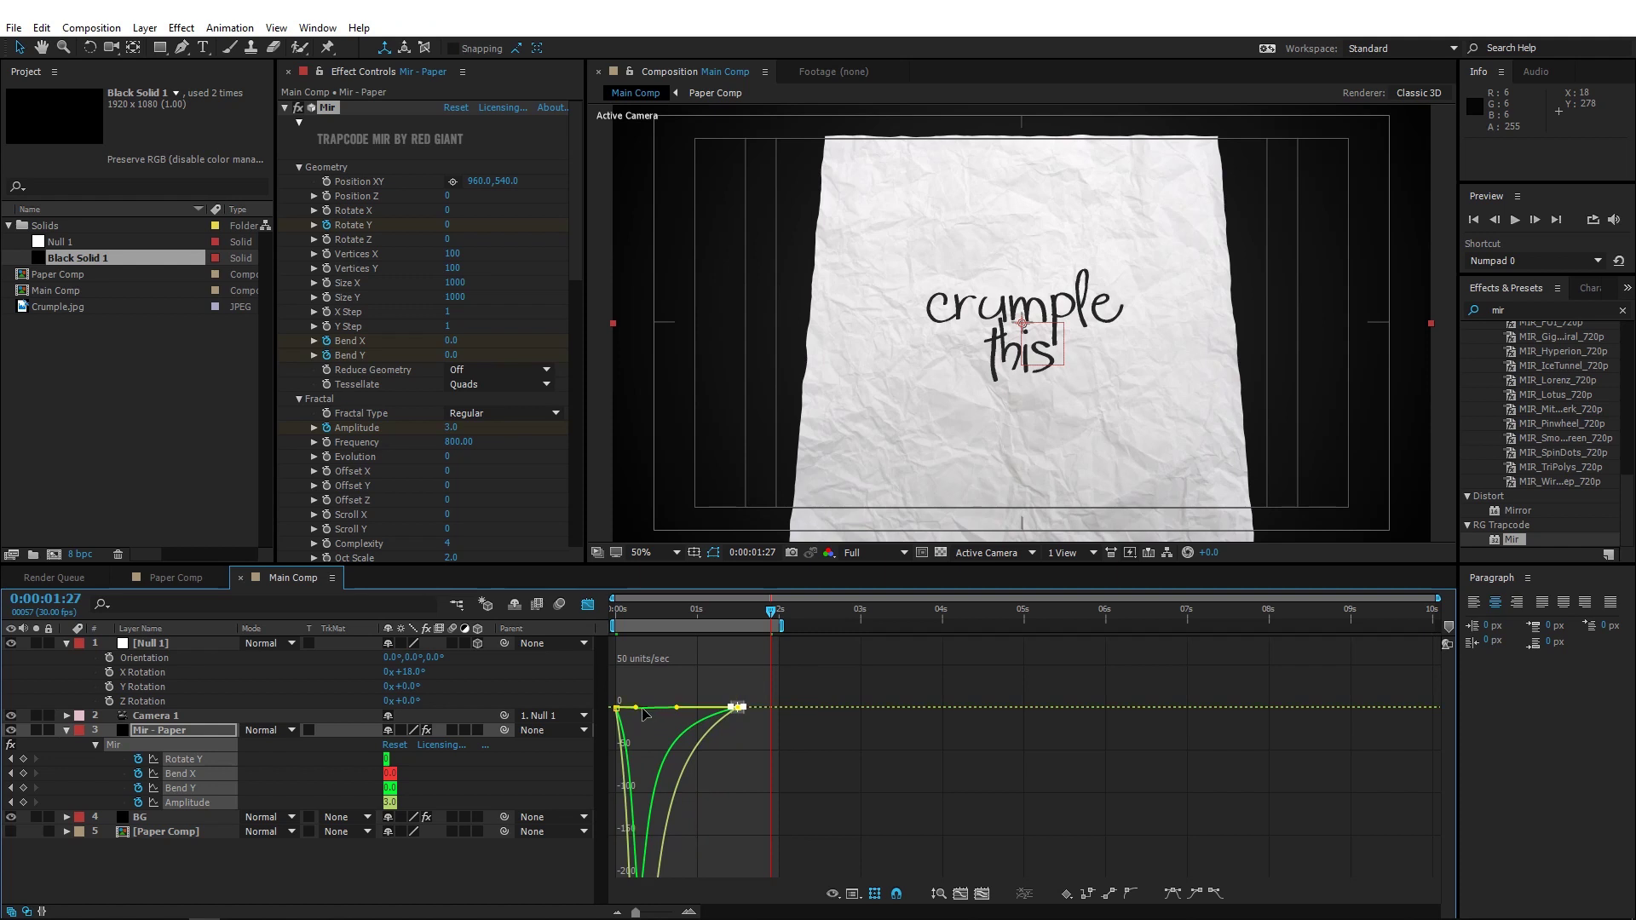
pyautogui.click(729, 710)
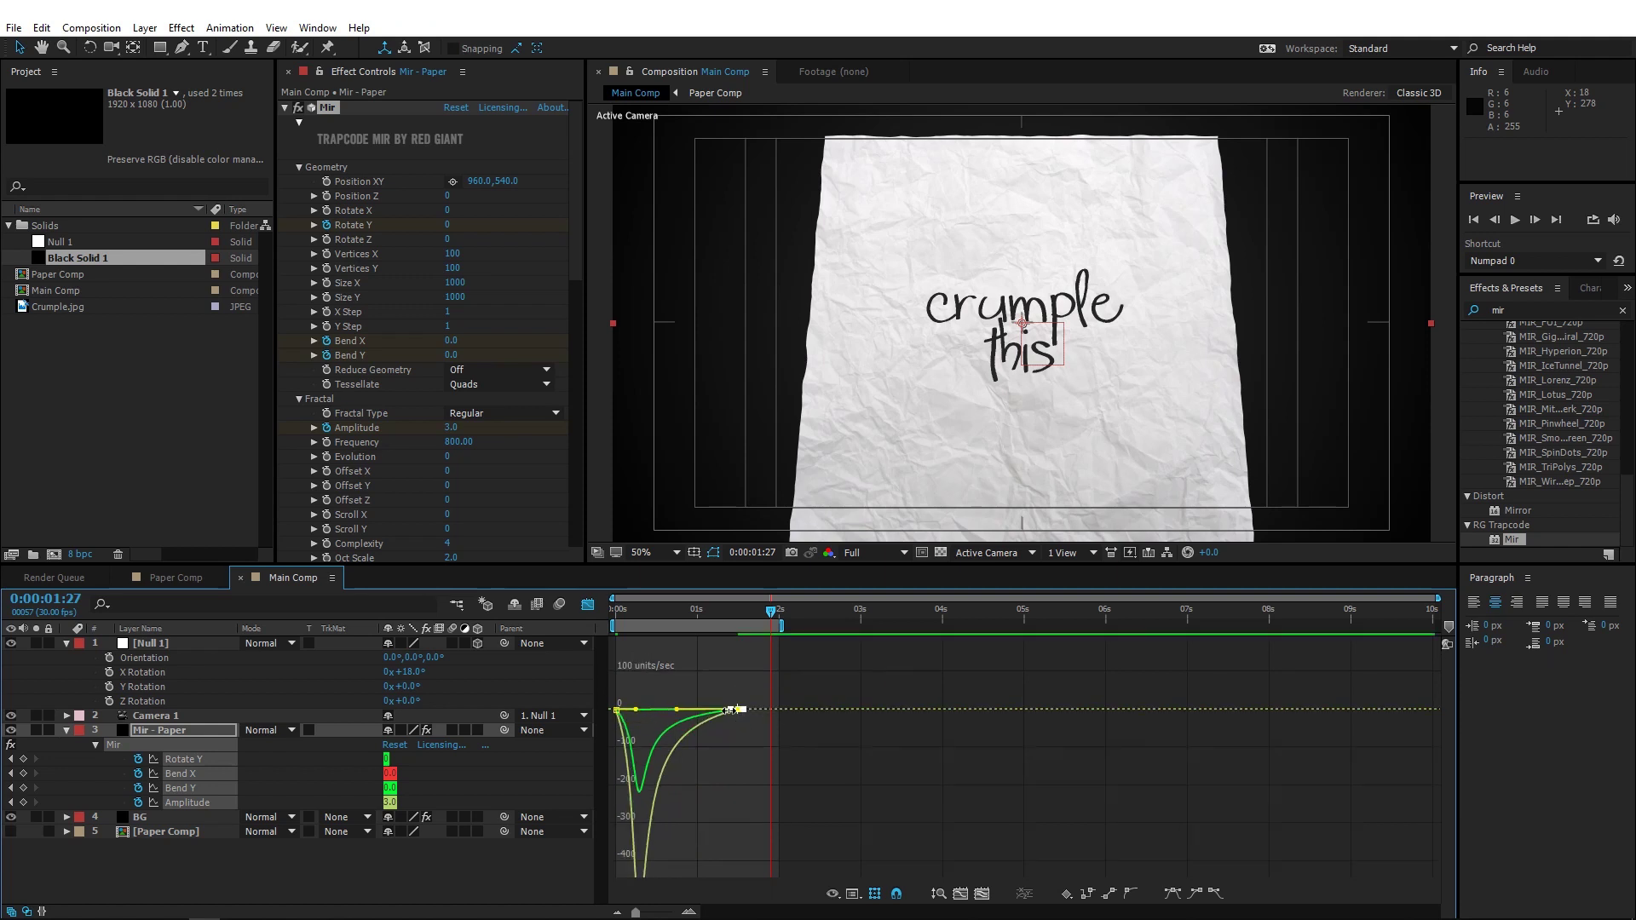
pyautogui.click(588, 605)
# - Preview the eased animation and scrub through the frames up to 0:00:01:12
pyautogui.press('space')
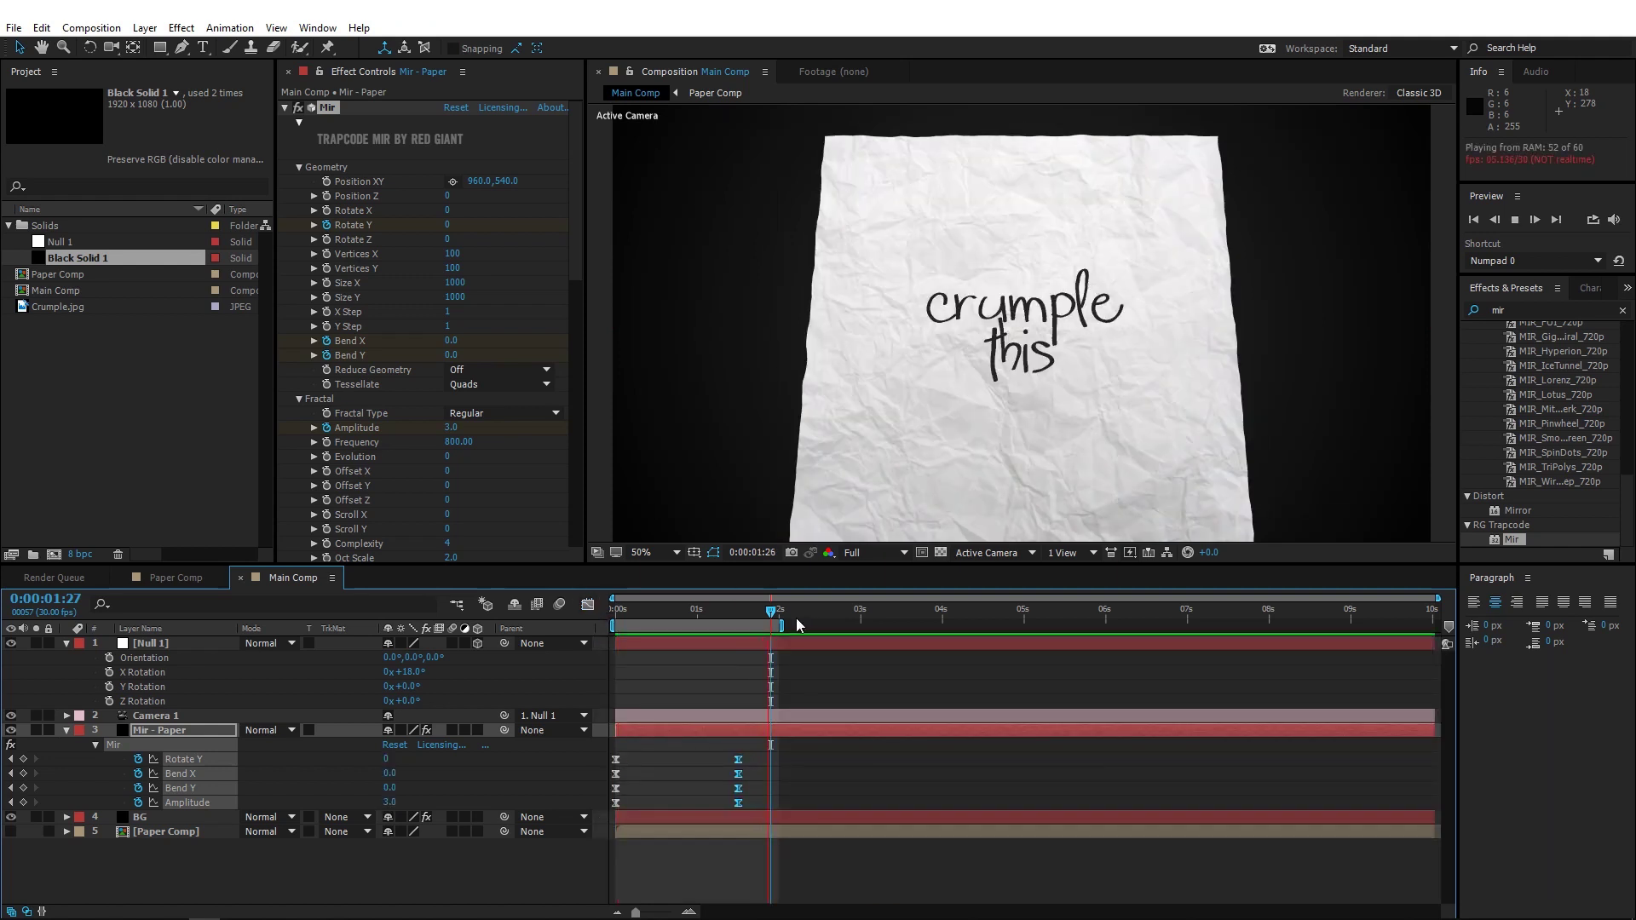
pyautogui.click(655, 617)
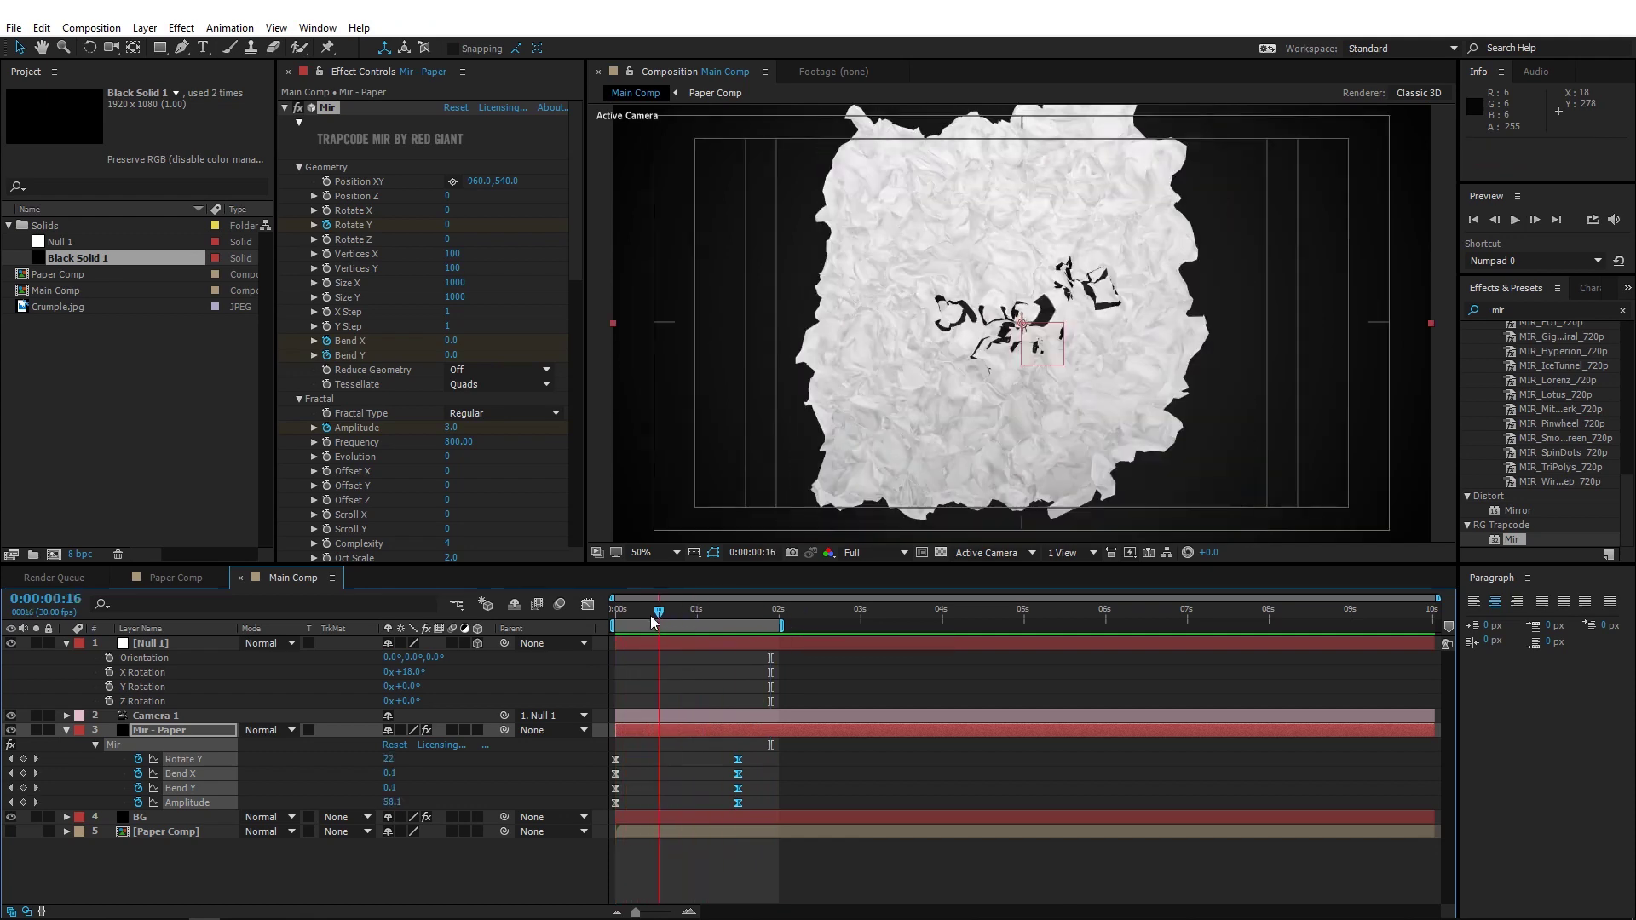
pyautogui.moveTo(655, 620); pyautogui.dragTo(731, 617)
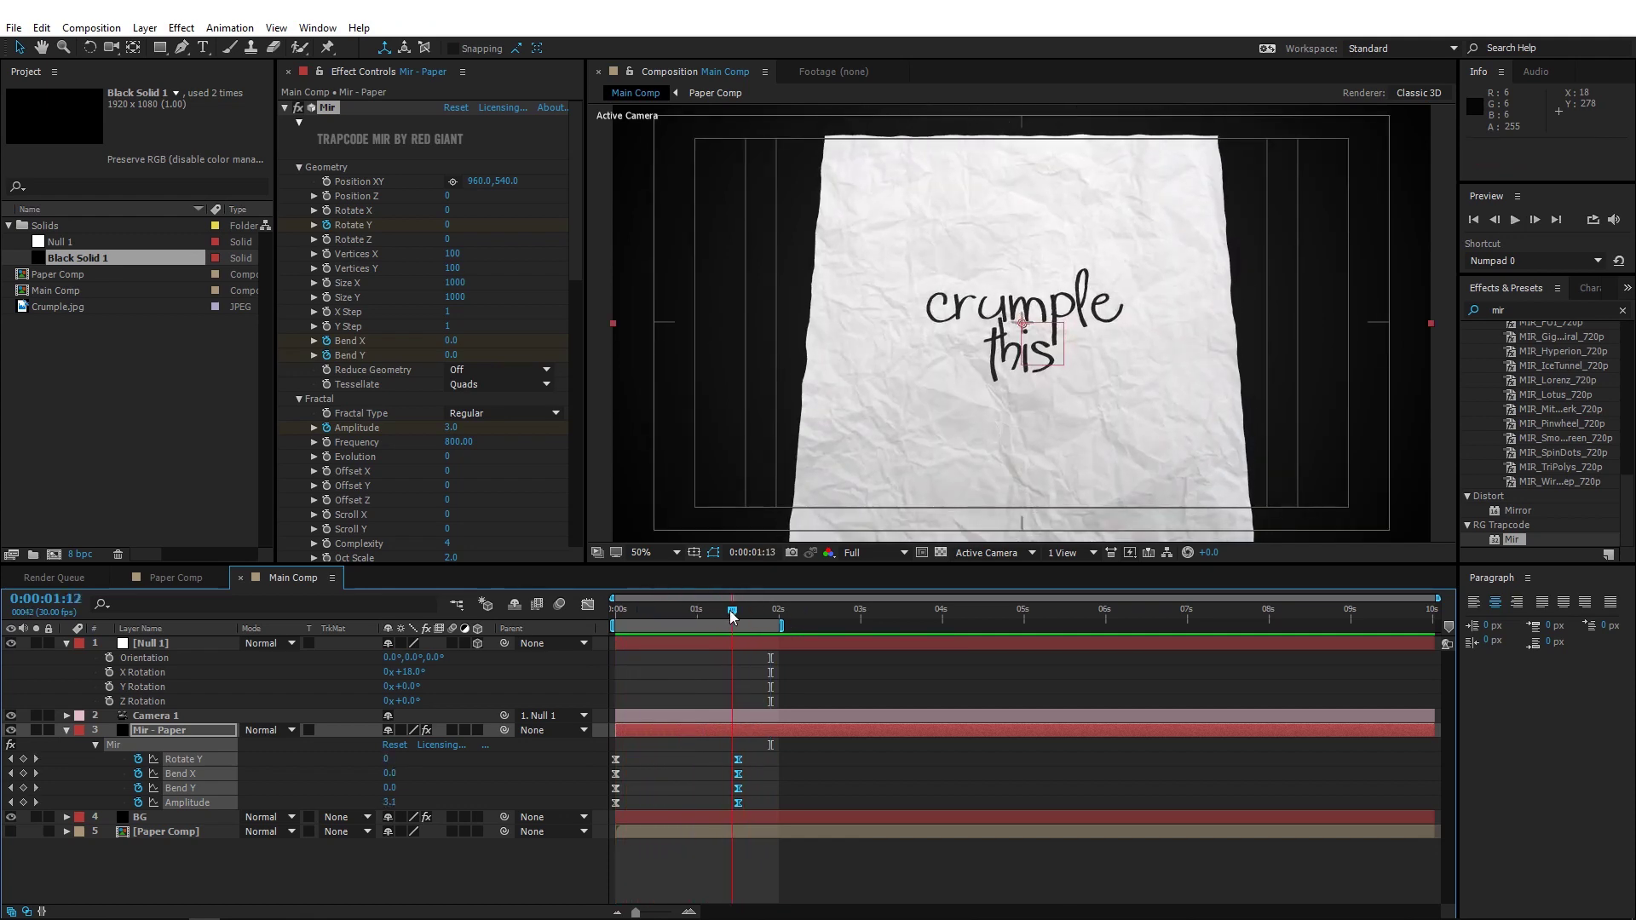
# - Set the Mir material color to yellow FFD200
pyautogui.scroll(-10, 495, 443)
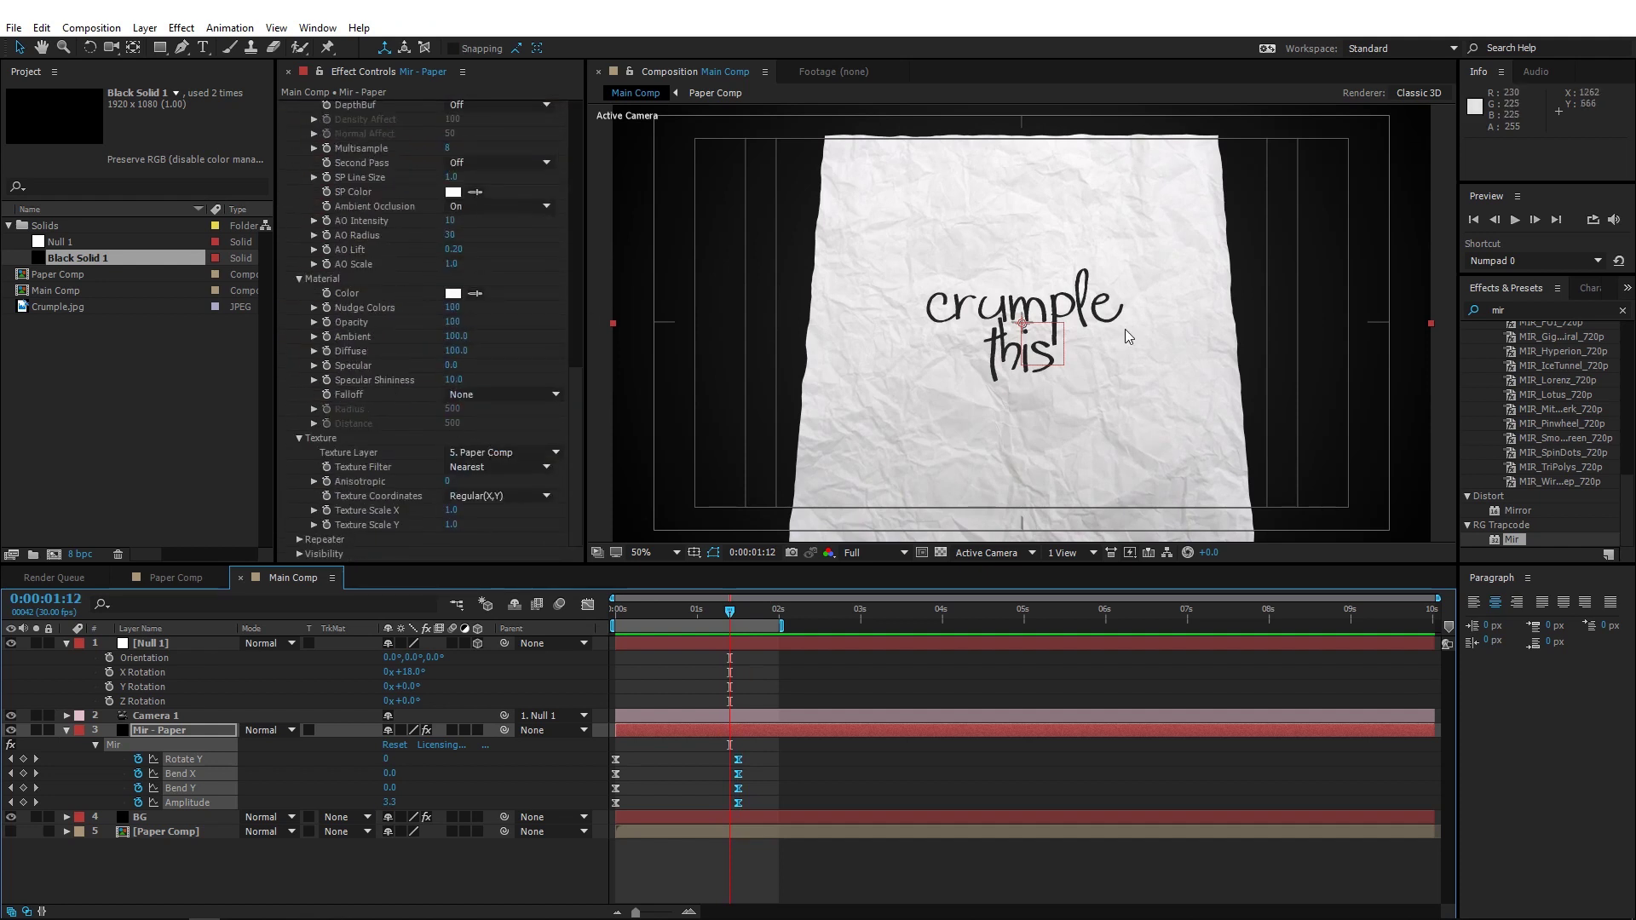
pyautogui.click(453, 294)
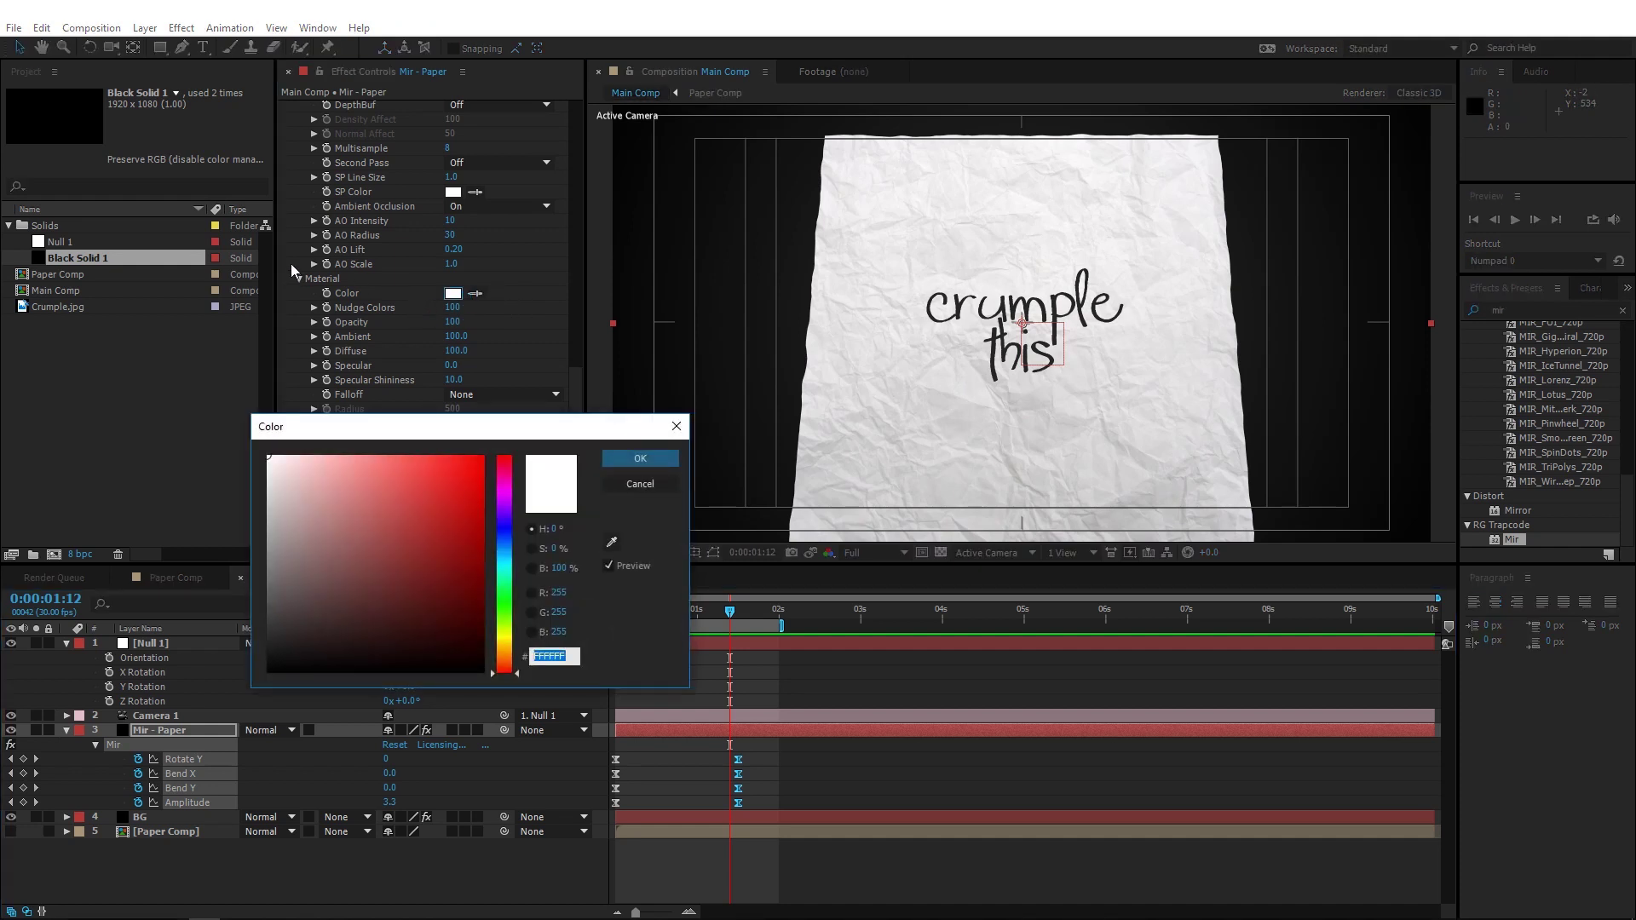
pyautogui.click(482, 482)
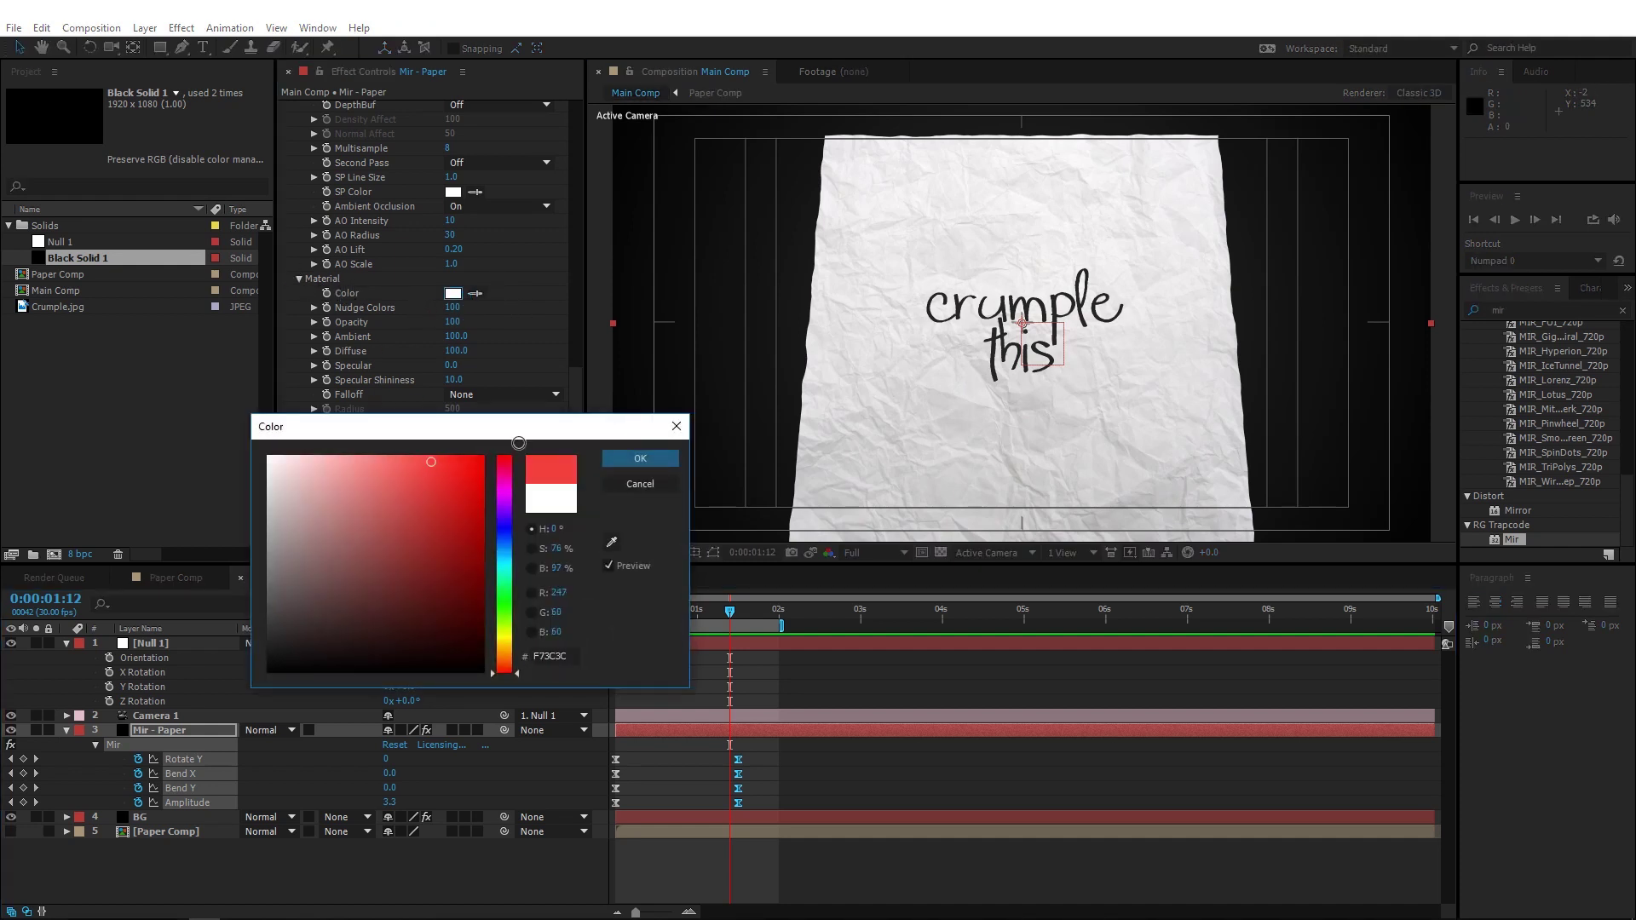
pyautogui.click(483, 501)
pyautogui.click(482, 458)
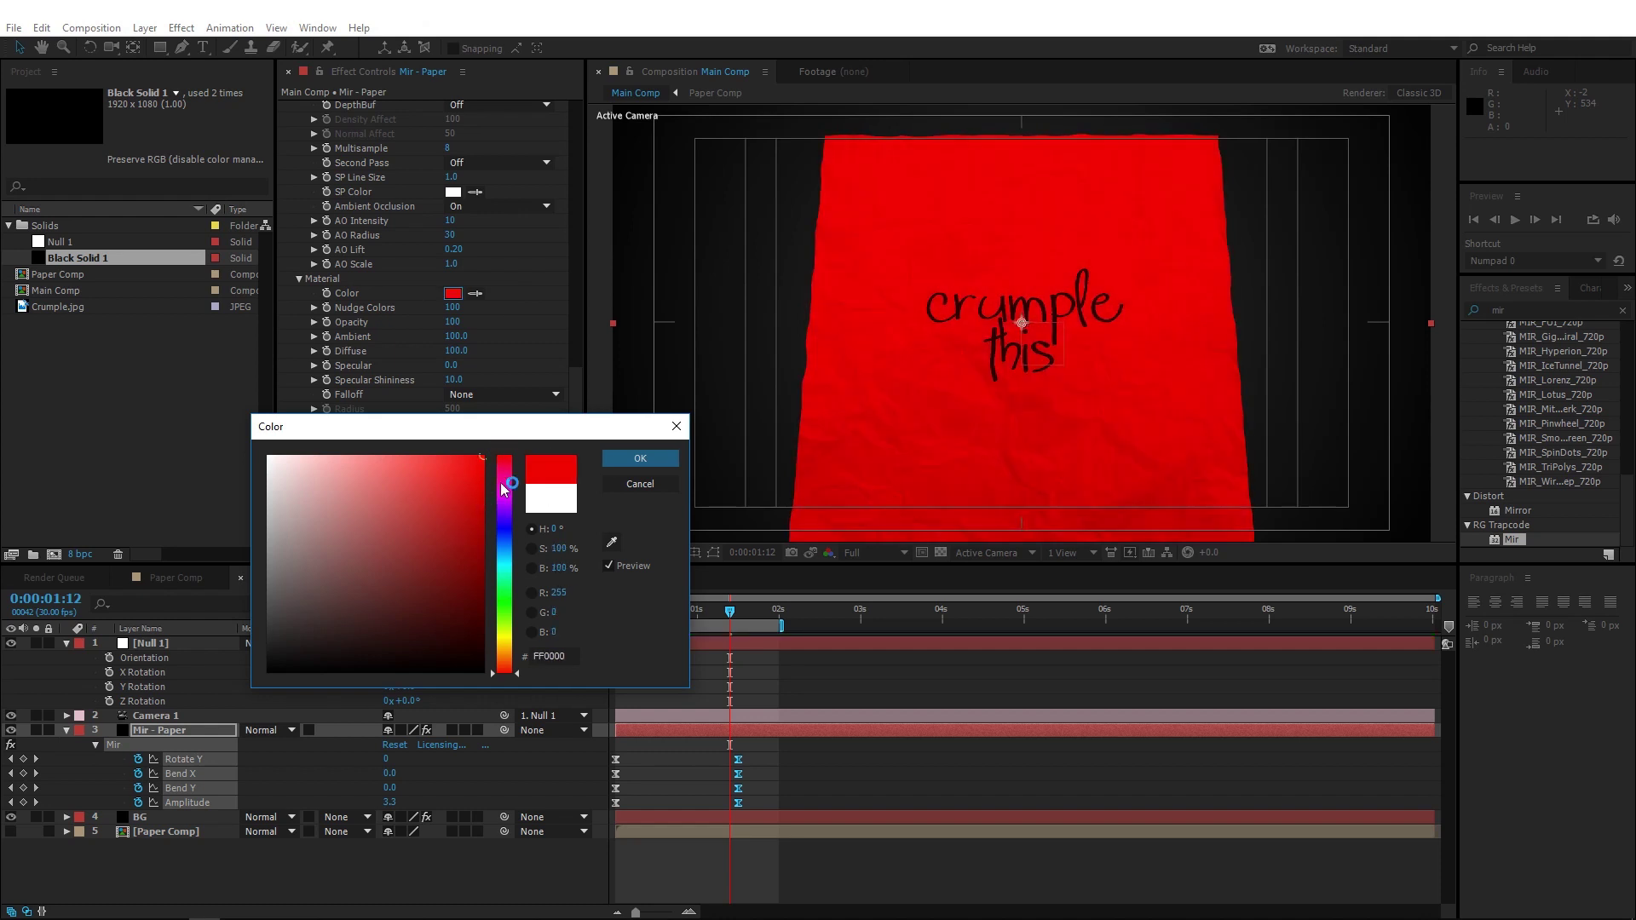
pyautogui.moveTo(503, 484); pyautogui.dragTo(504, 644)
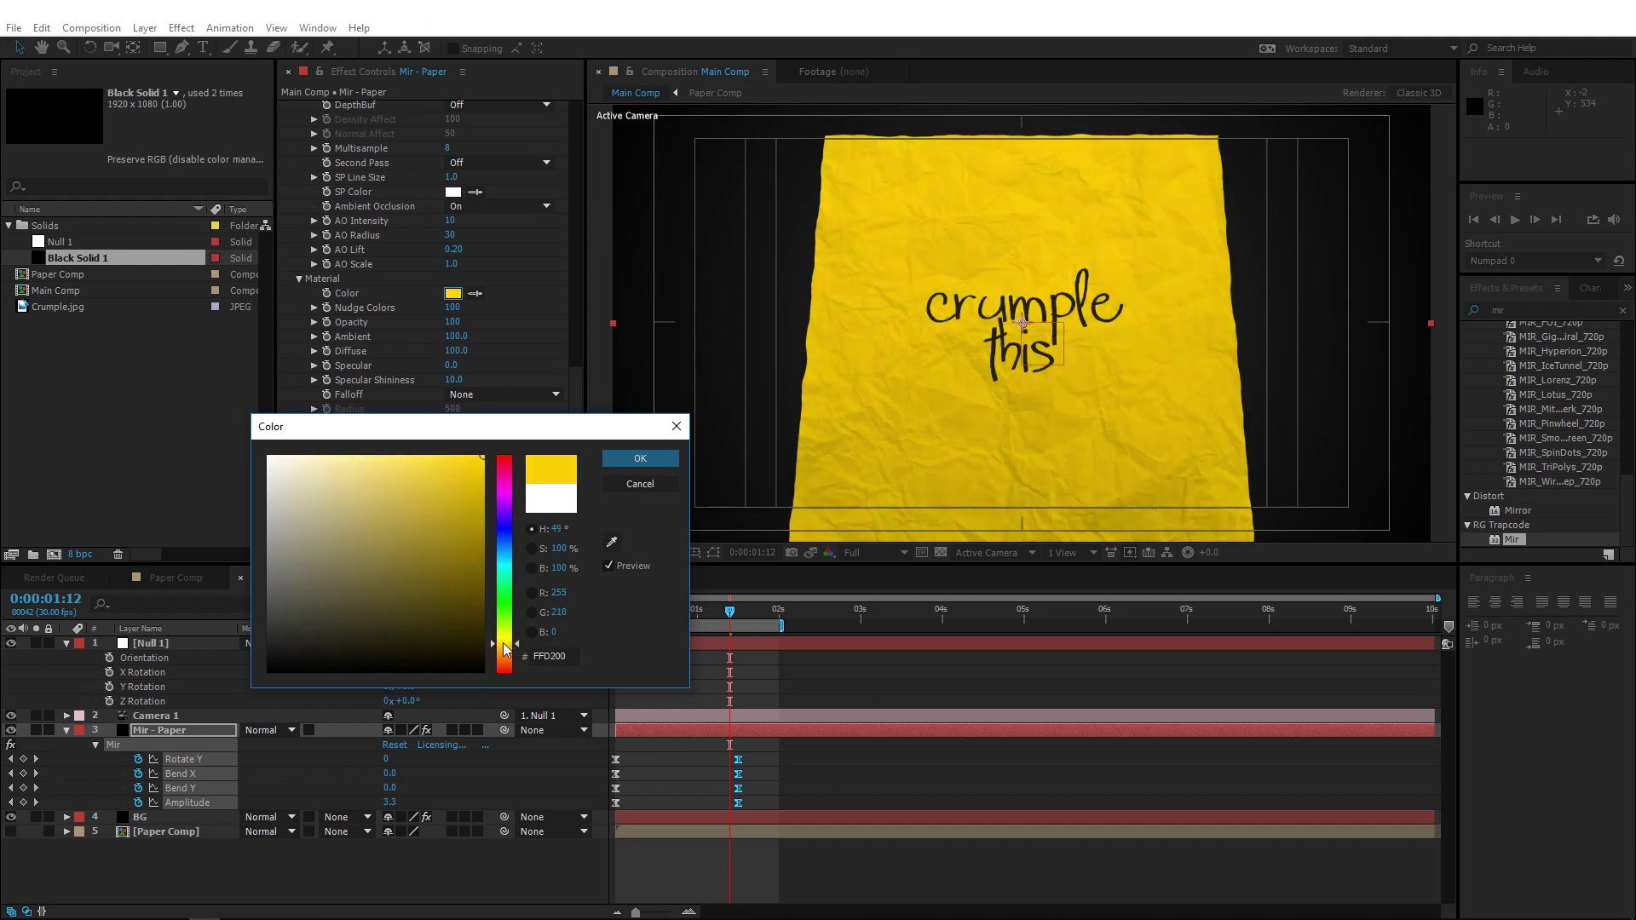
pyautogui.click(640, 458)
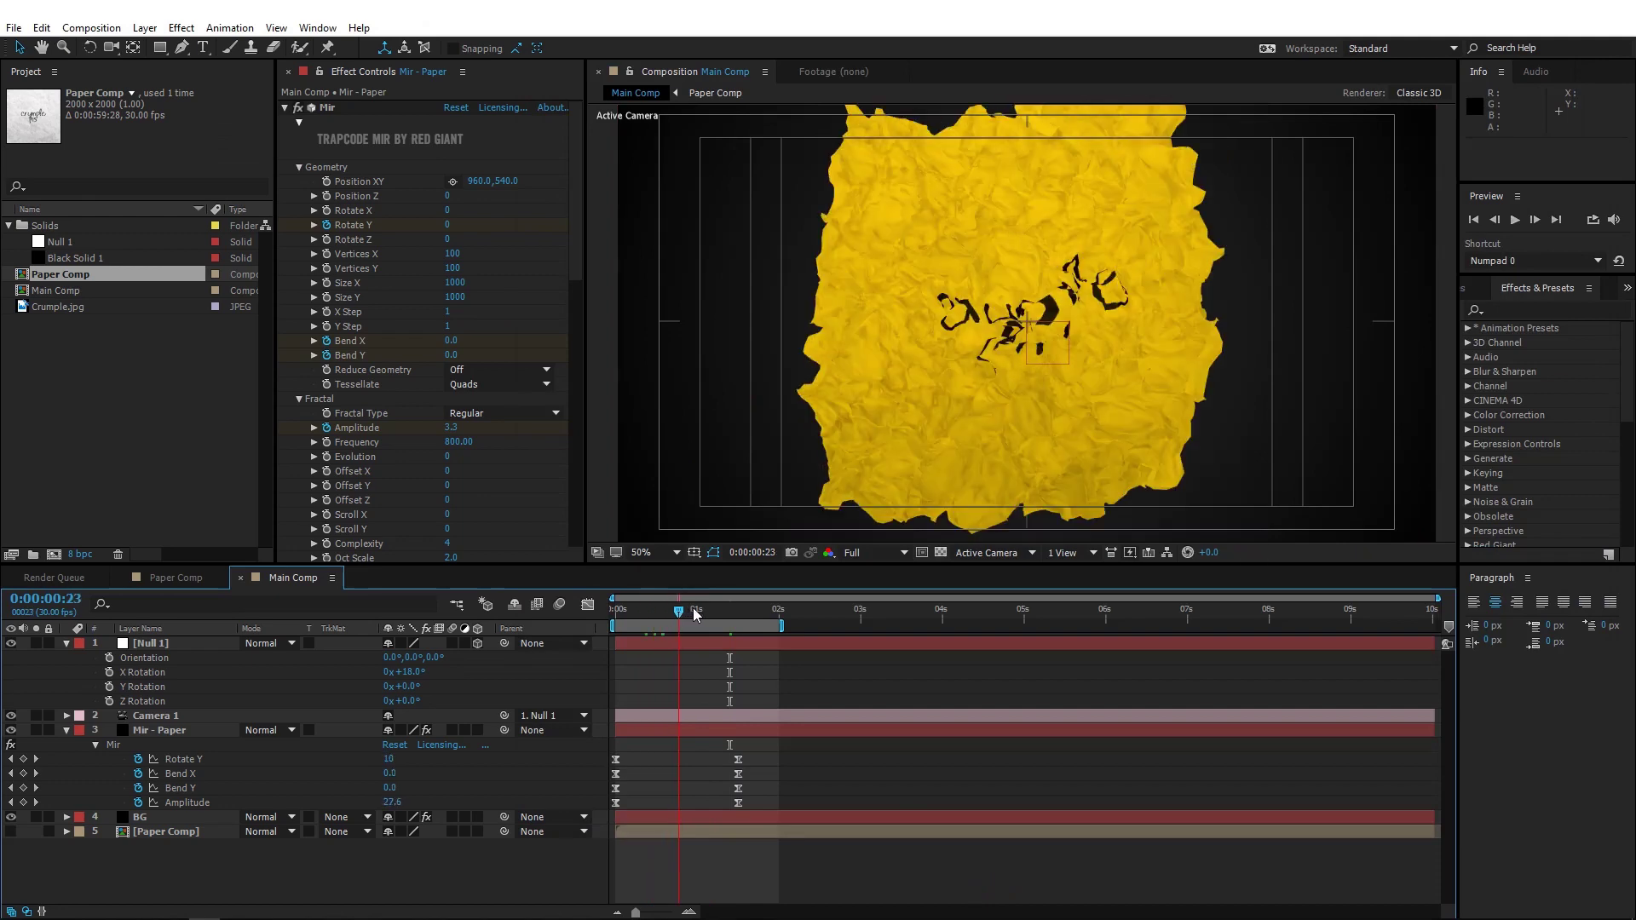
# - Scrub through the yellow paper animation and end Main Comp's work area at 0:00:02:15
pyautogui.moveTo(695, 614); pyautogui.dragTo(795, 613)
pyautogui.press('n')
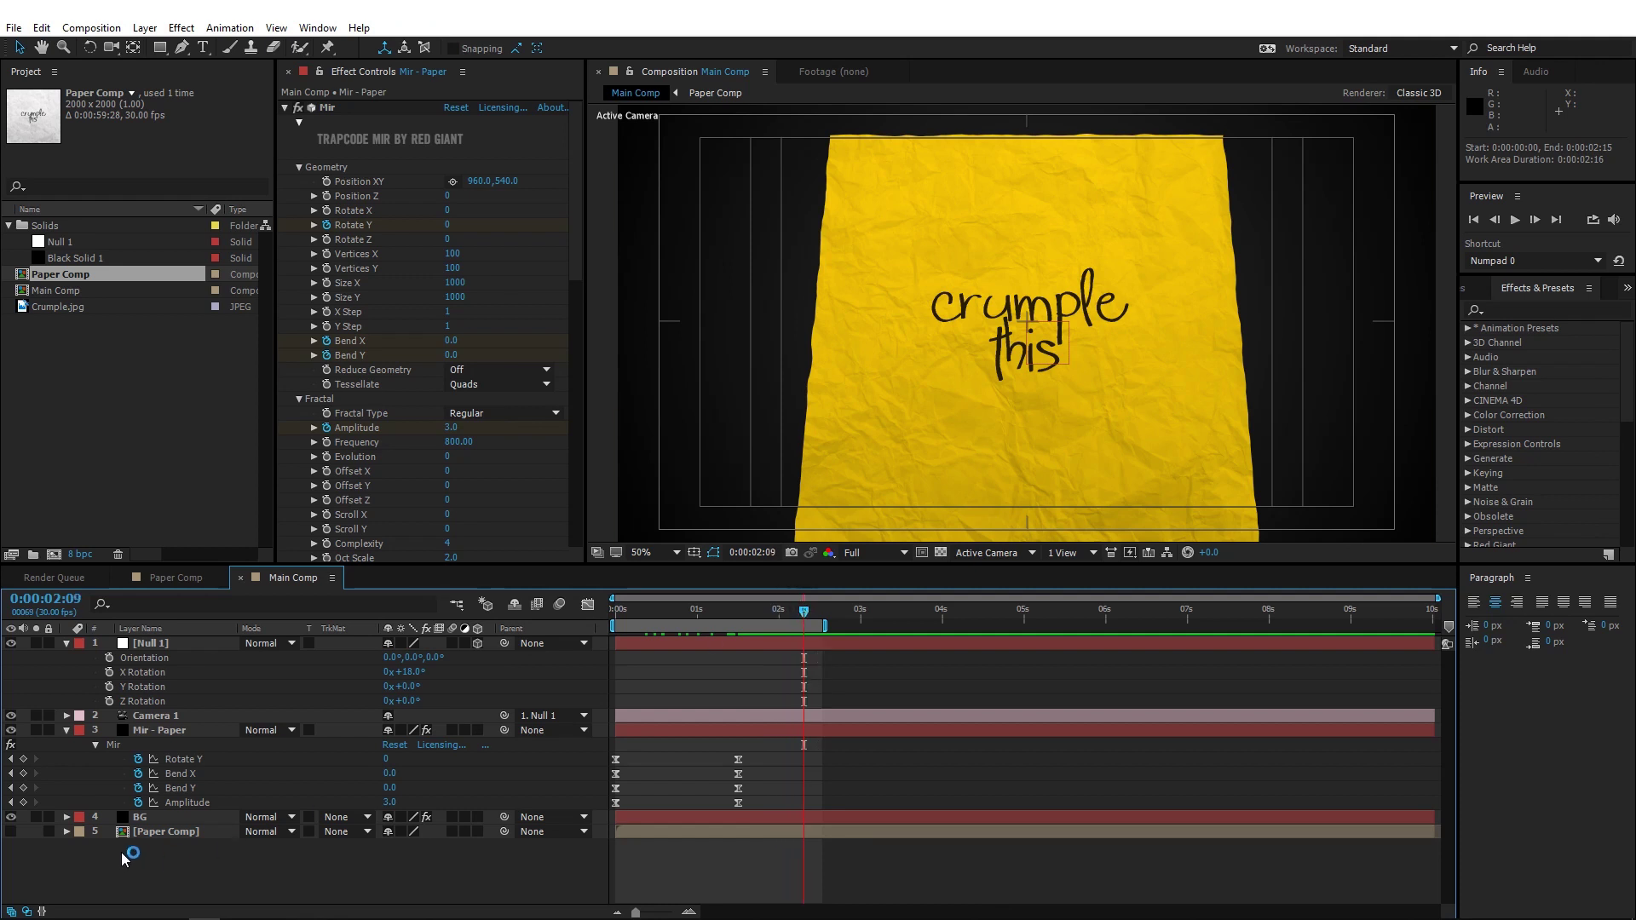
# - In Paper Comp, add a black 2000 x 2000 px solid above the text and turn it into an adjustment layer
pyautogui.doubleClick(186, 832)
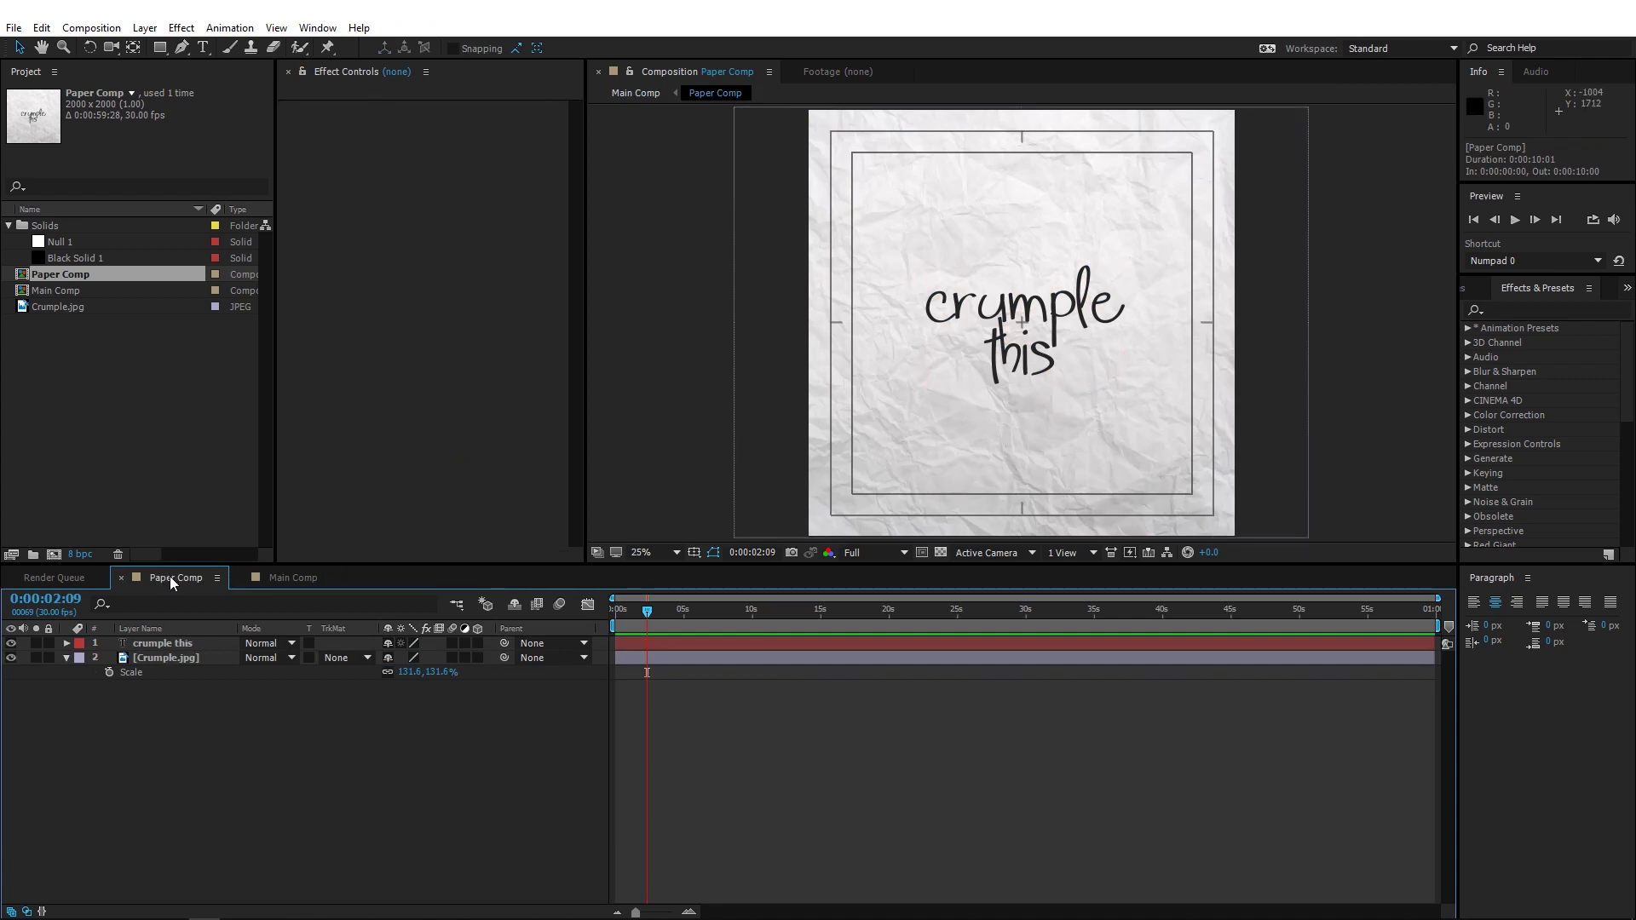
pyautogui.hotkey('ctrl', 'y')
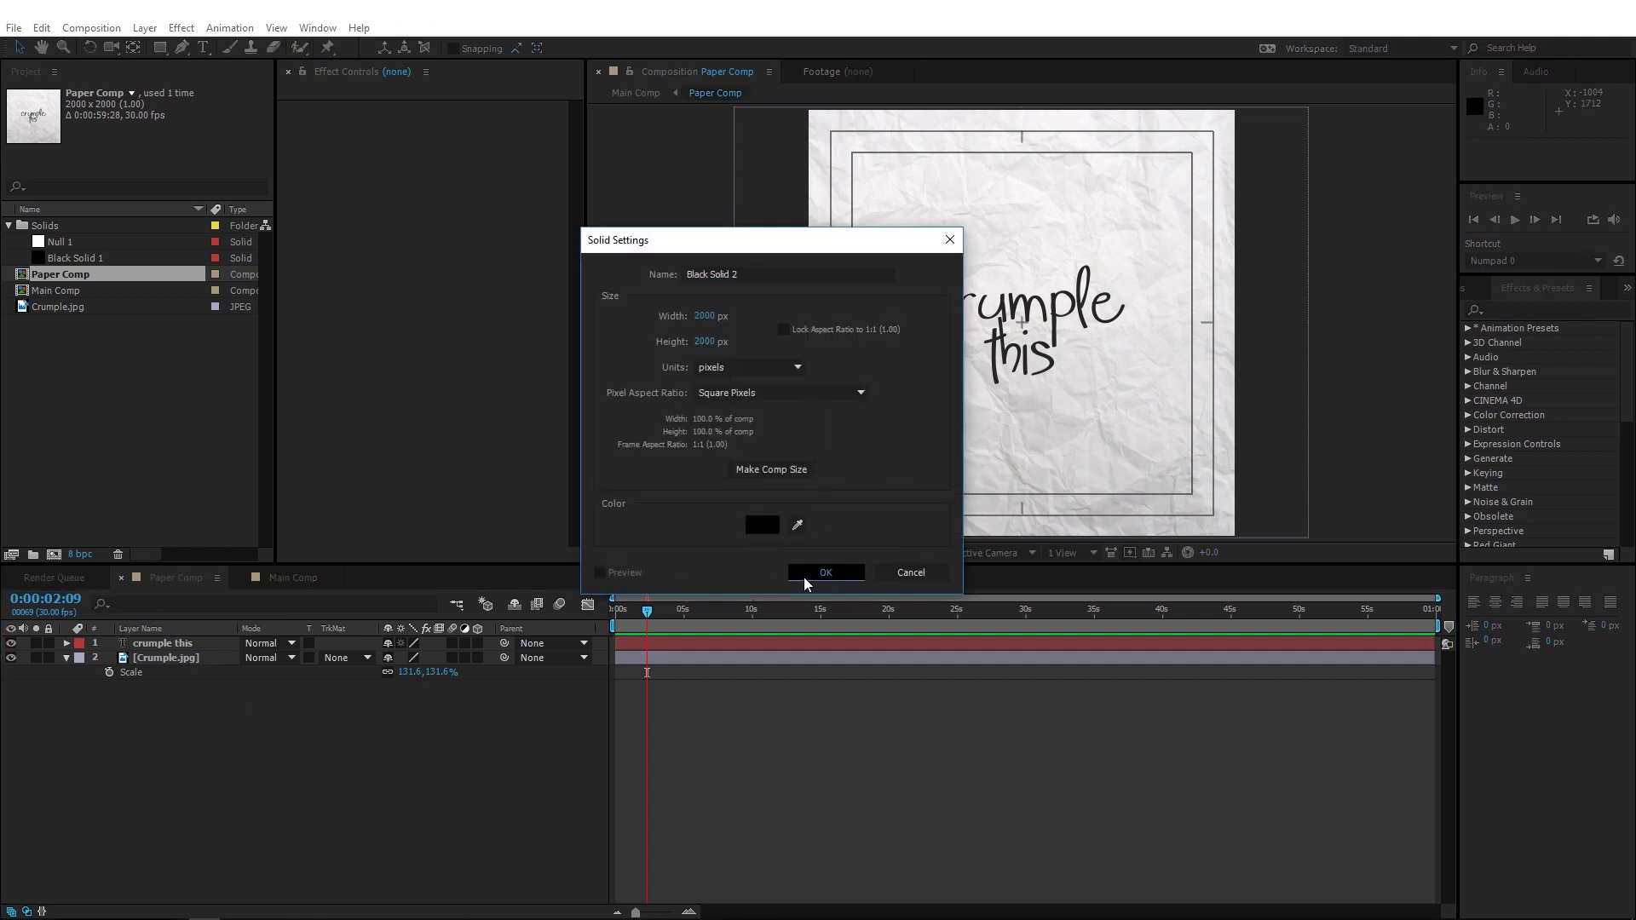
pyautogui.click(818, 571)
pyautogui.click(465, 644)
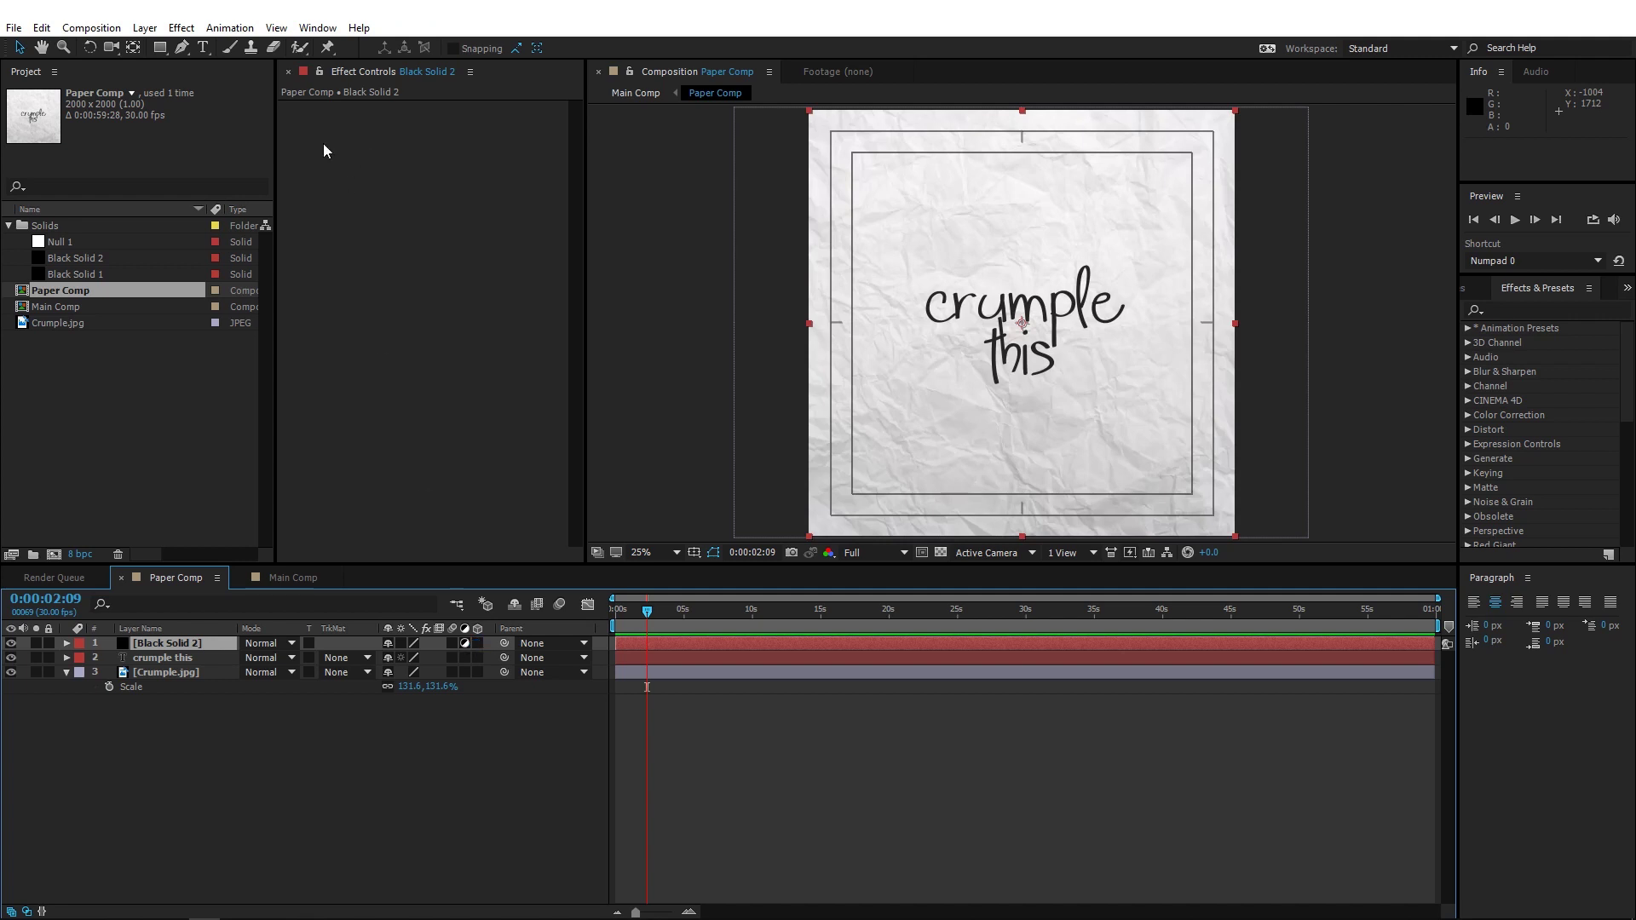
# - Find the Turbulent Displace effect and apply it to the adjustment layer Black Solid 2
pyautogui.click(197, 648)
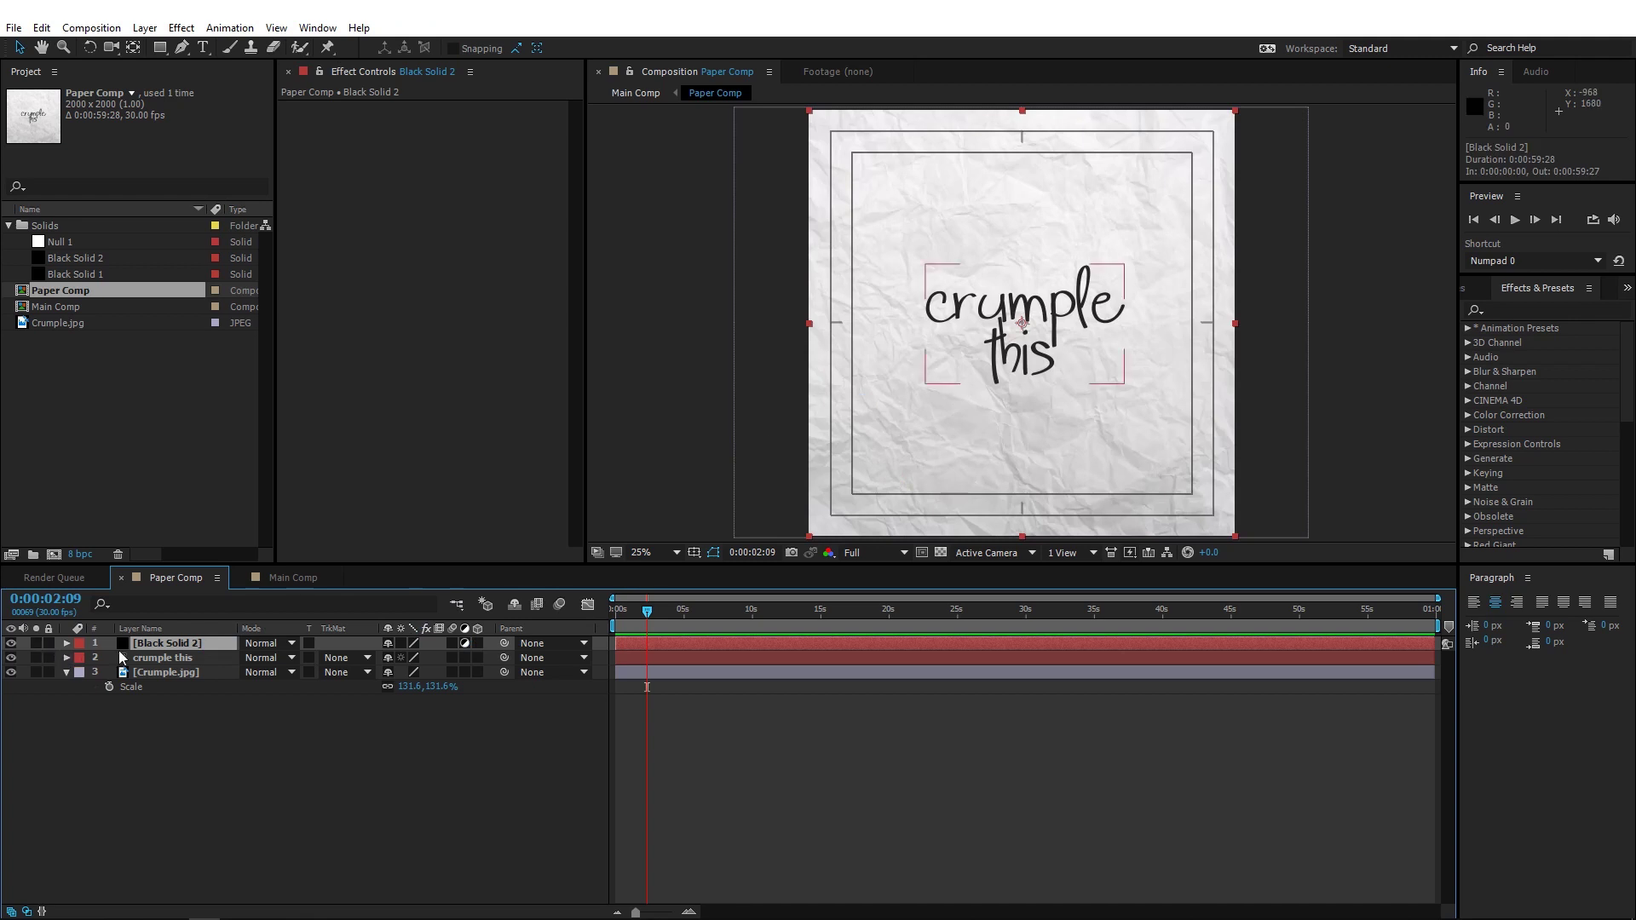
pyautogui.click(1517, 309)
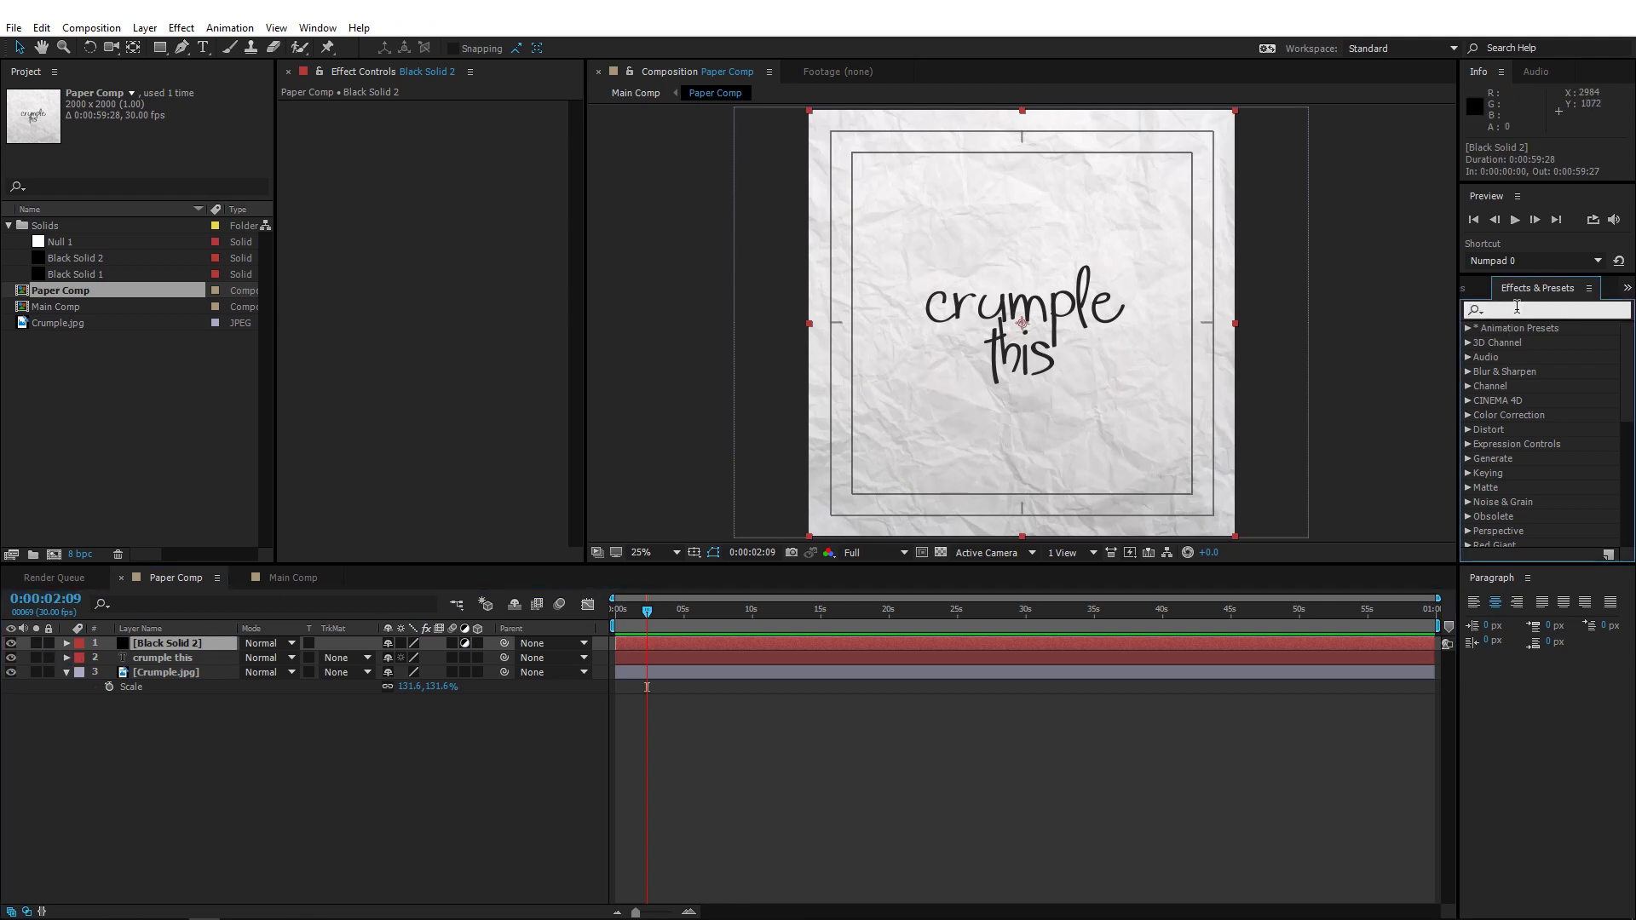
pyautogui.write('turb')
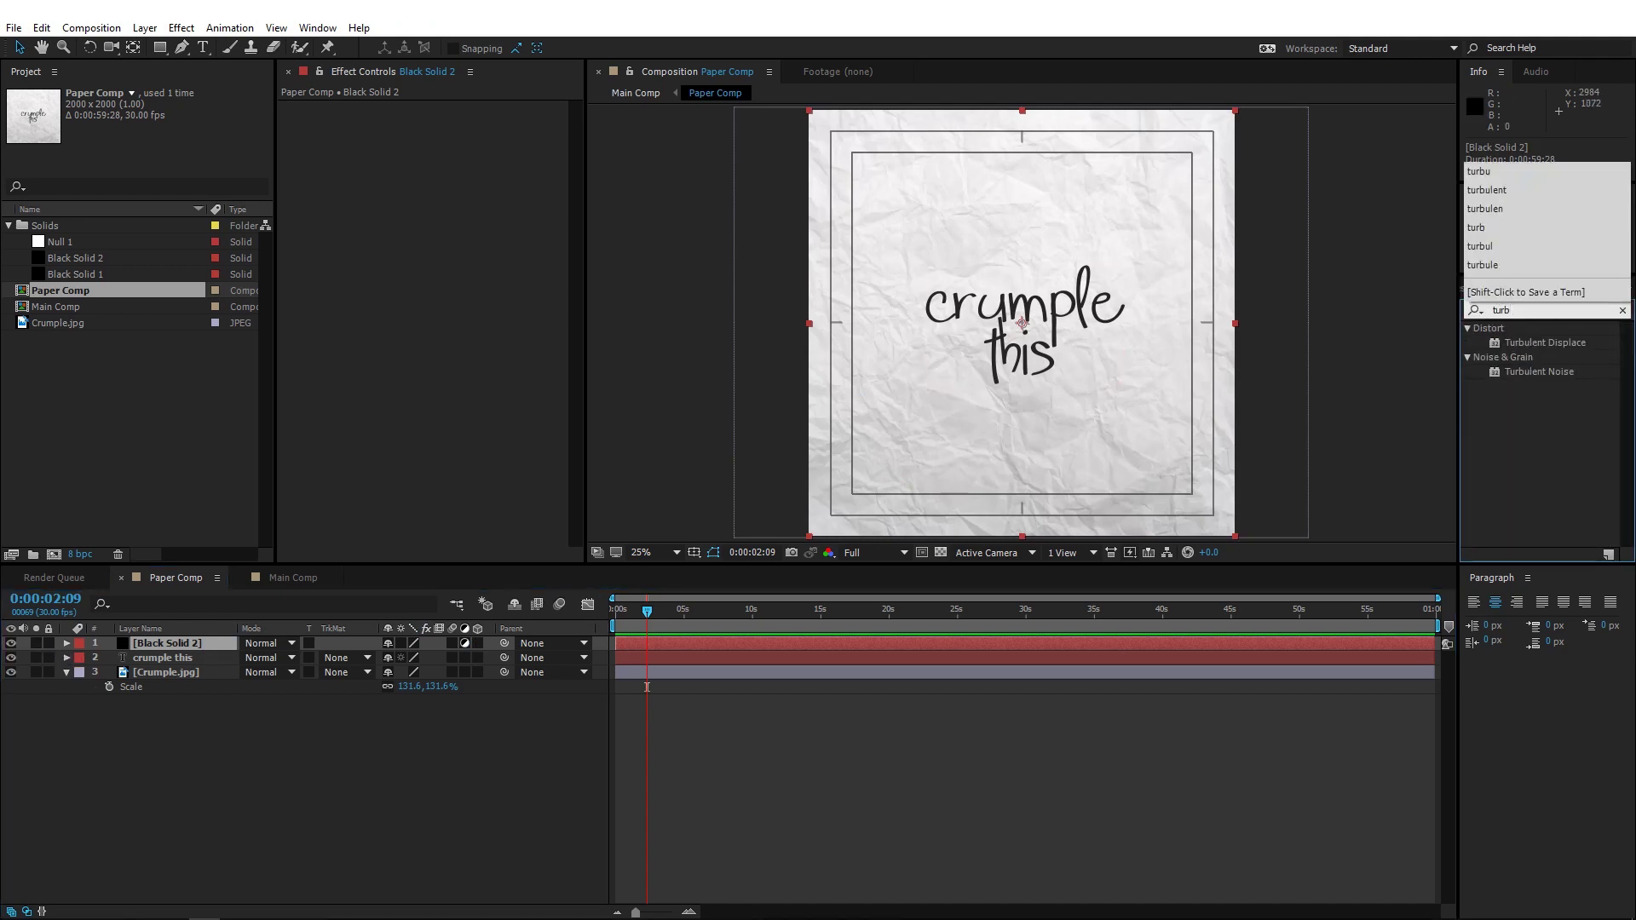
pyautogui.doubleClick(1572, 348)
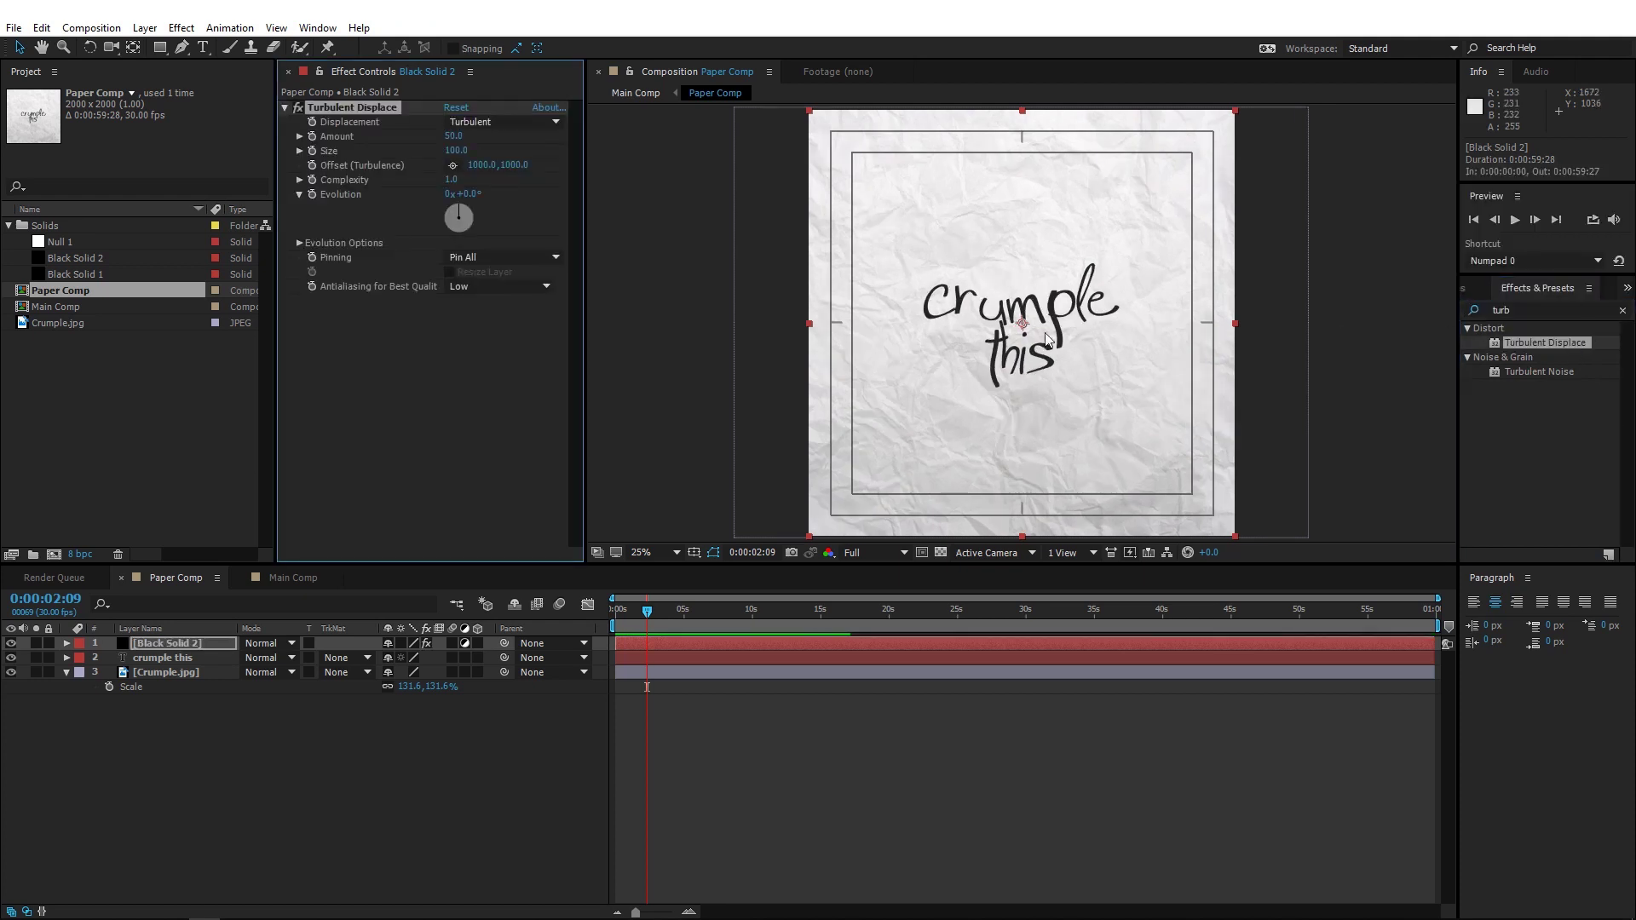
# - Set Turbulent Displace's Amount to 5 and Size to 20
pyautogui.click(453, 135)
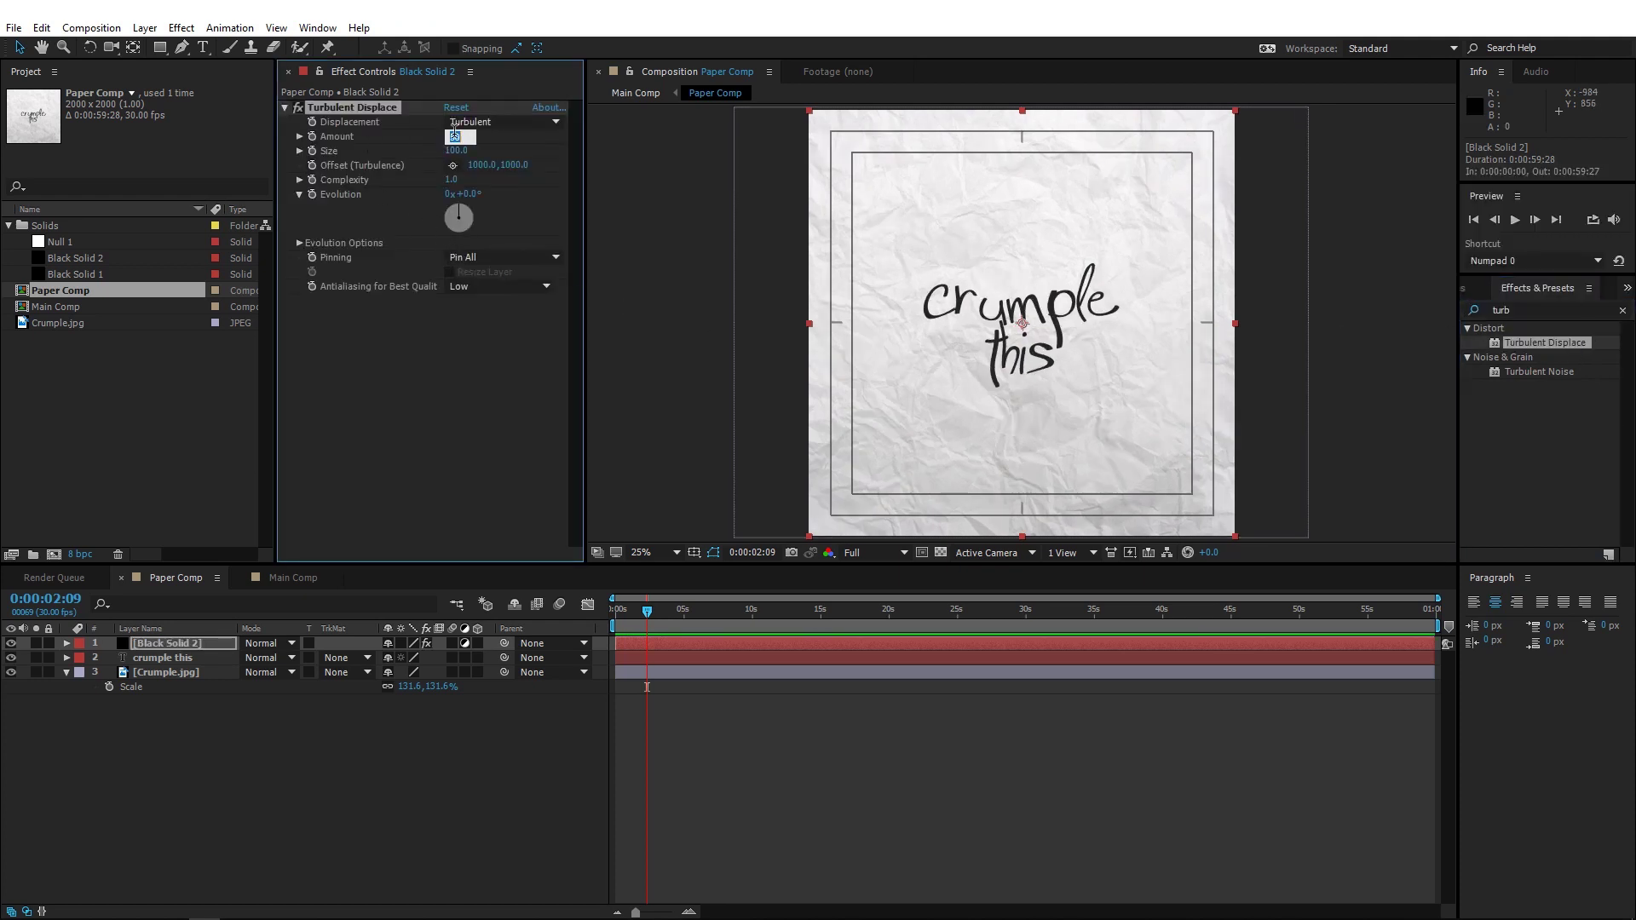
pyautogui.write('20')
pyautogui.press('Return')
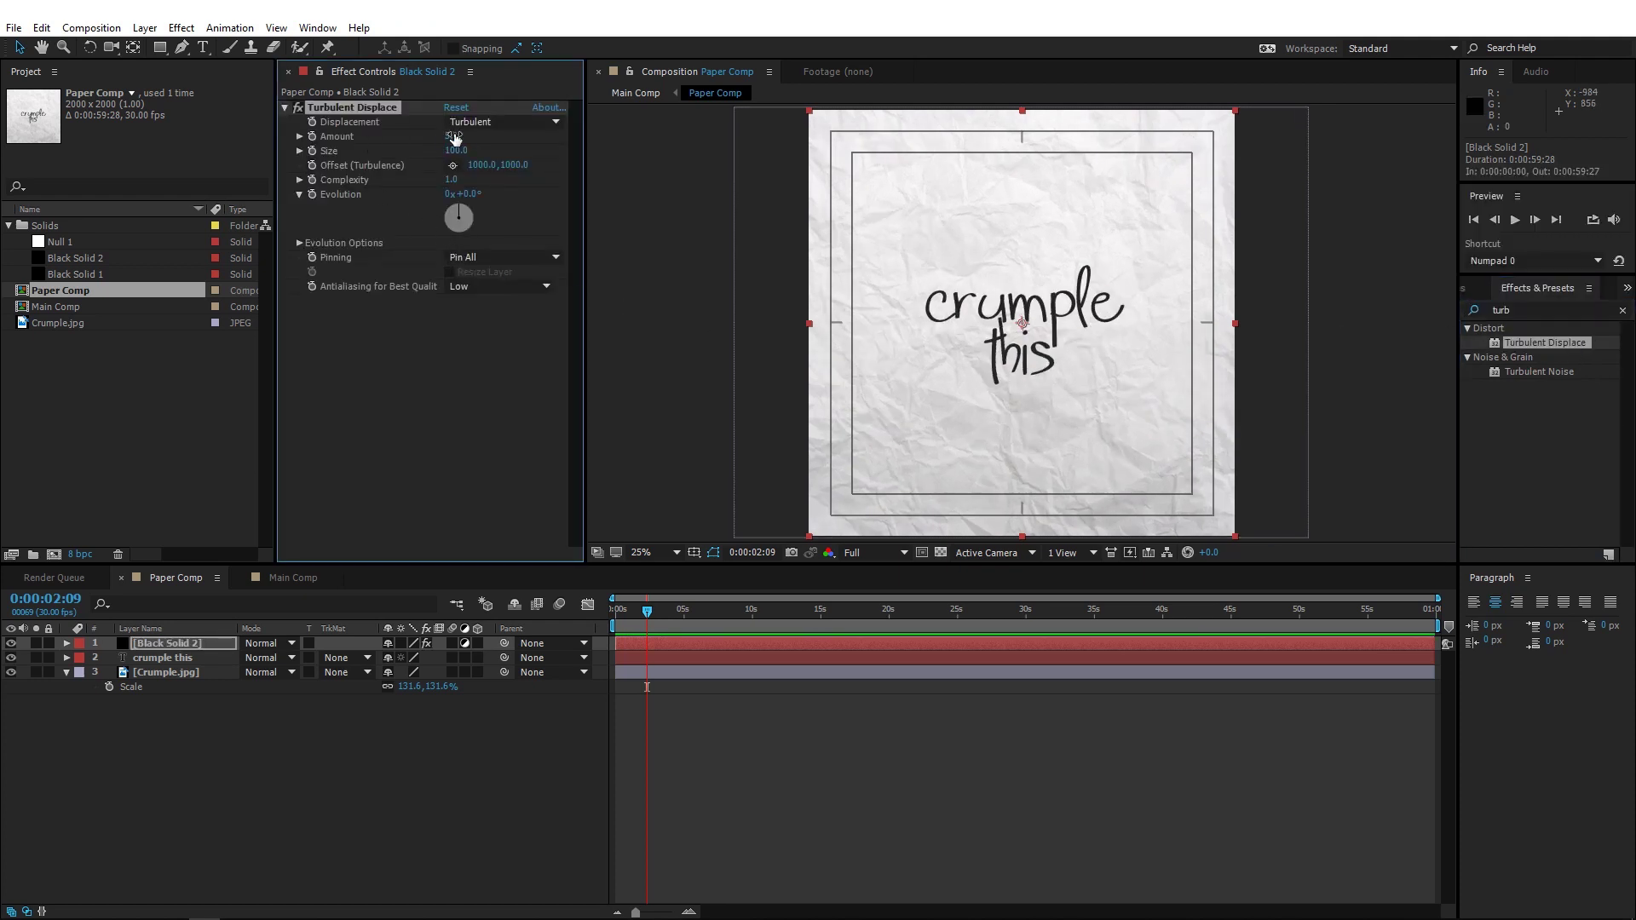
pyautogui.click(458, 150)
pyautogui.write('20')
pyautogui.press('Return')
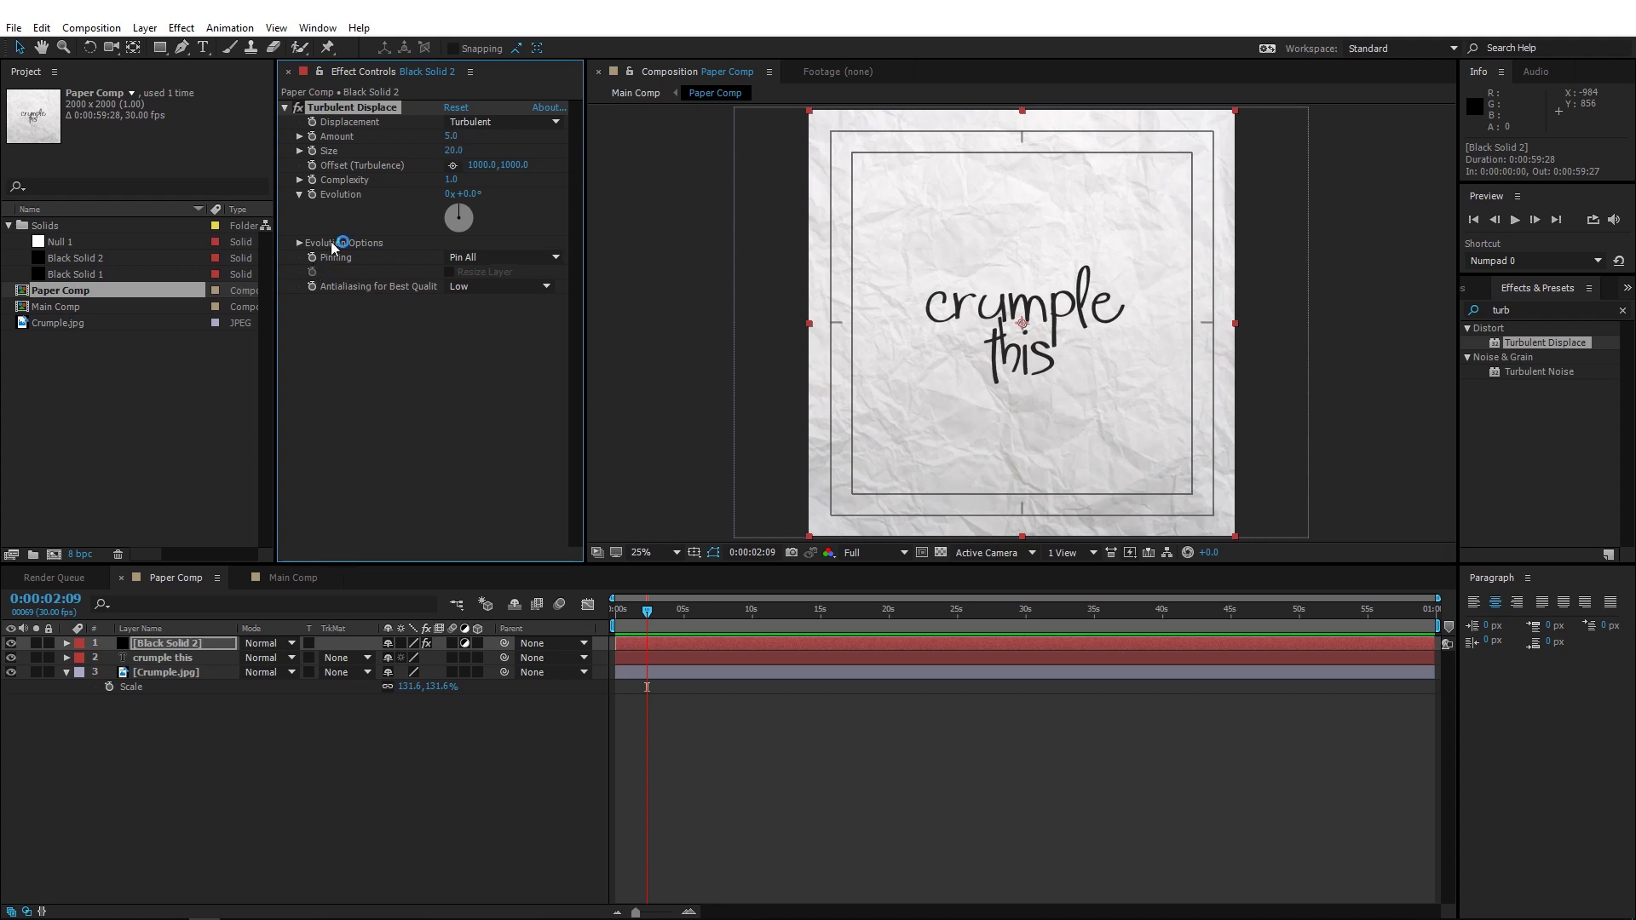
# - Add the expression time*1000; to Turbulent Displace's Evolution property
pyautogui.keyDown('alt'); pyautogui.click(312, 195); pyautogui.keyUp('alt')
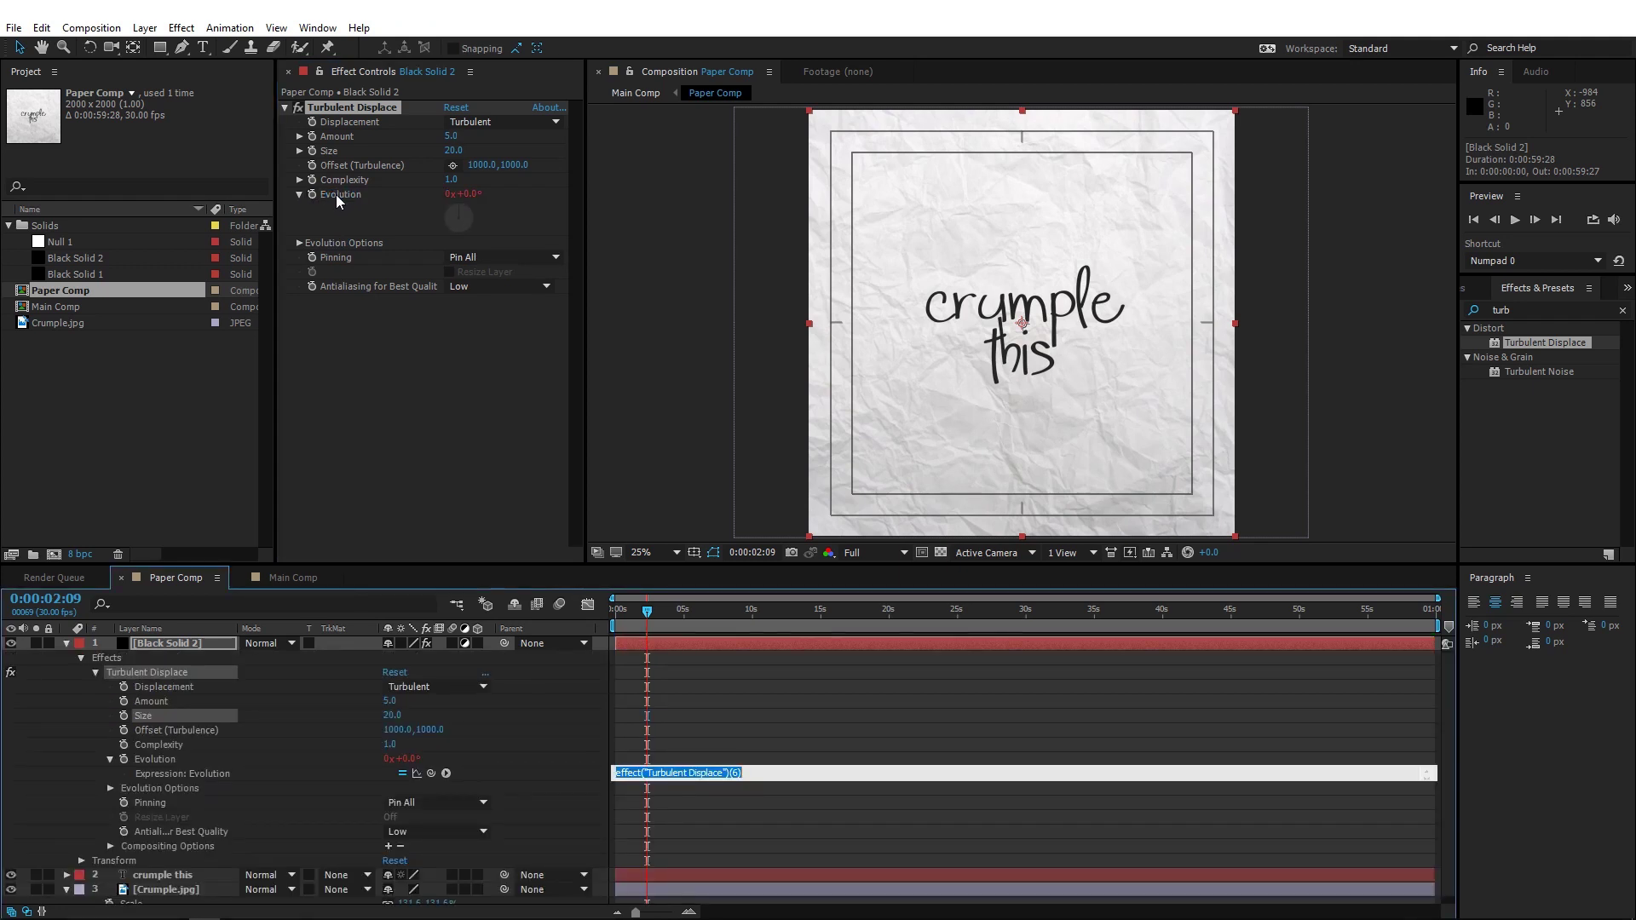
pyautogui.write('time*1000;')
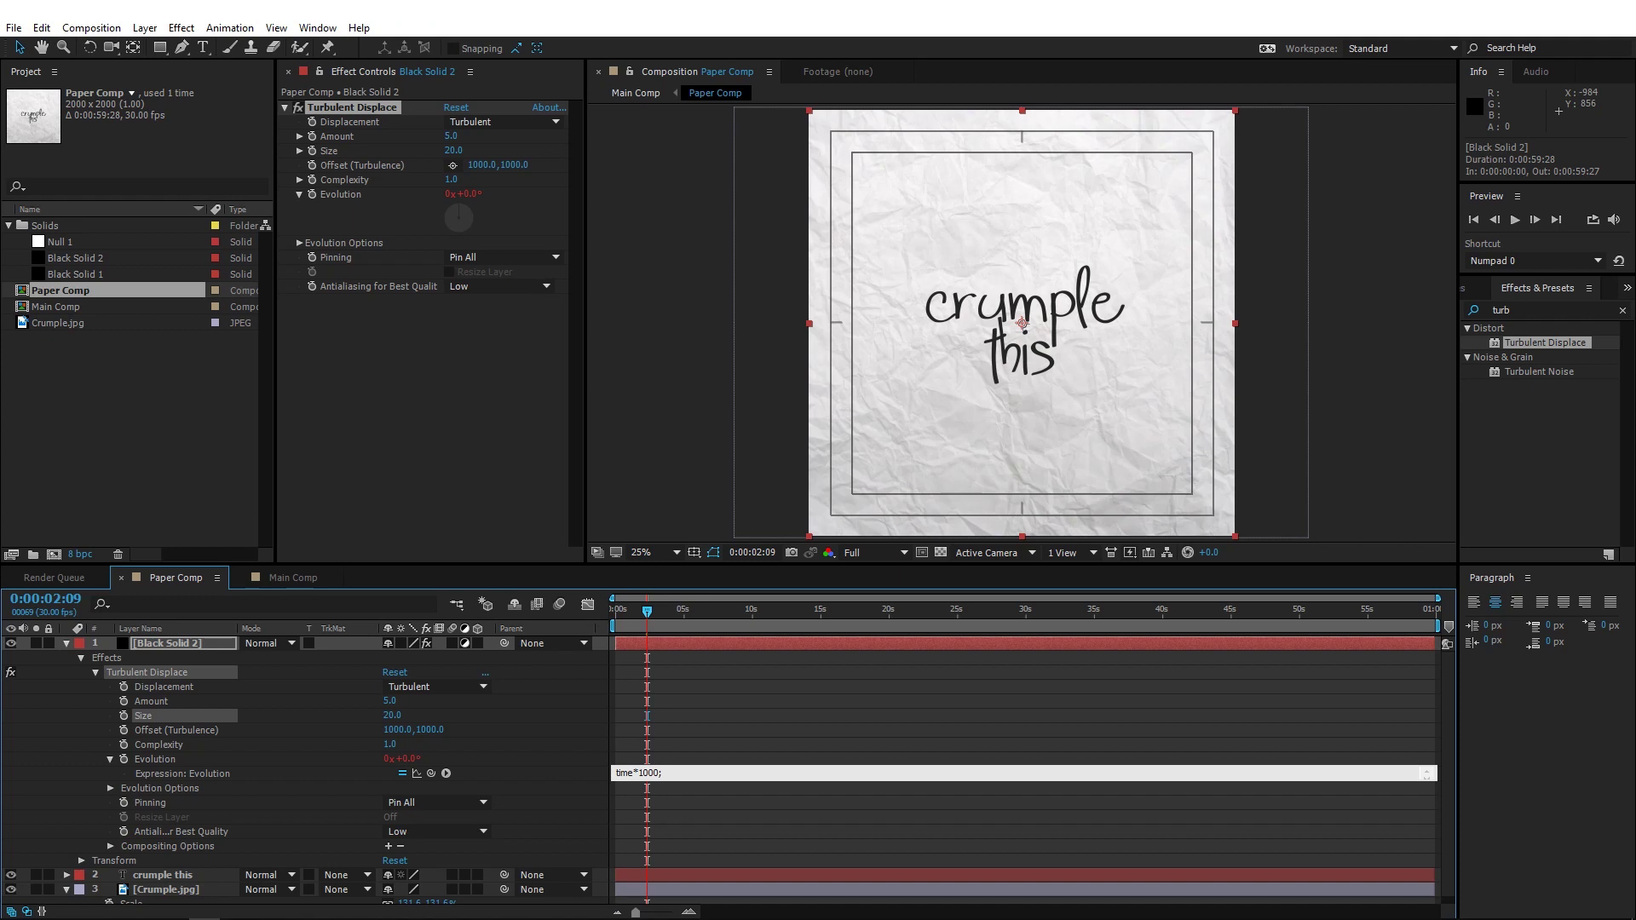
pyautogui.click(780, 718)
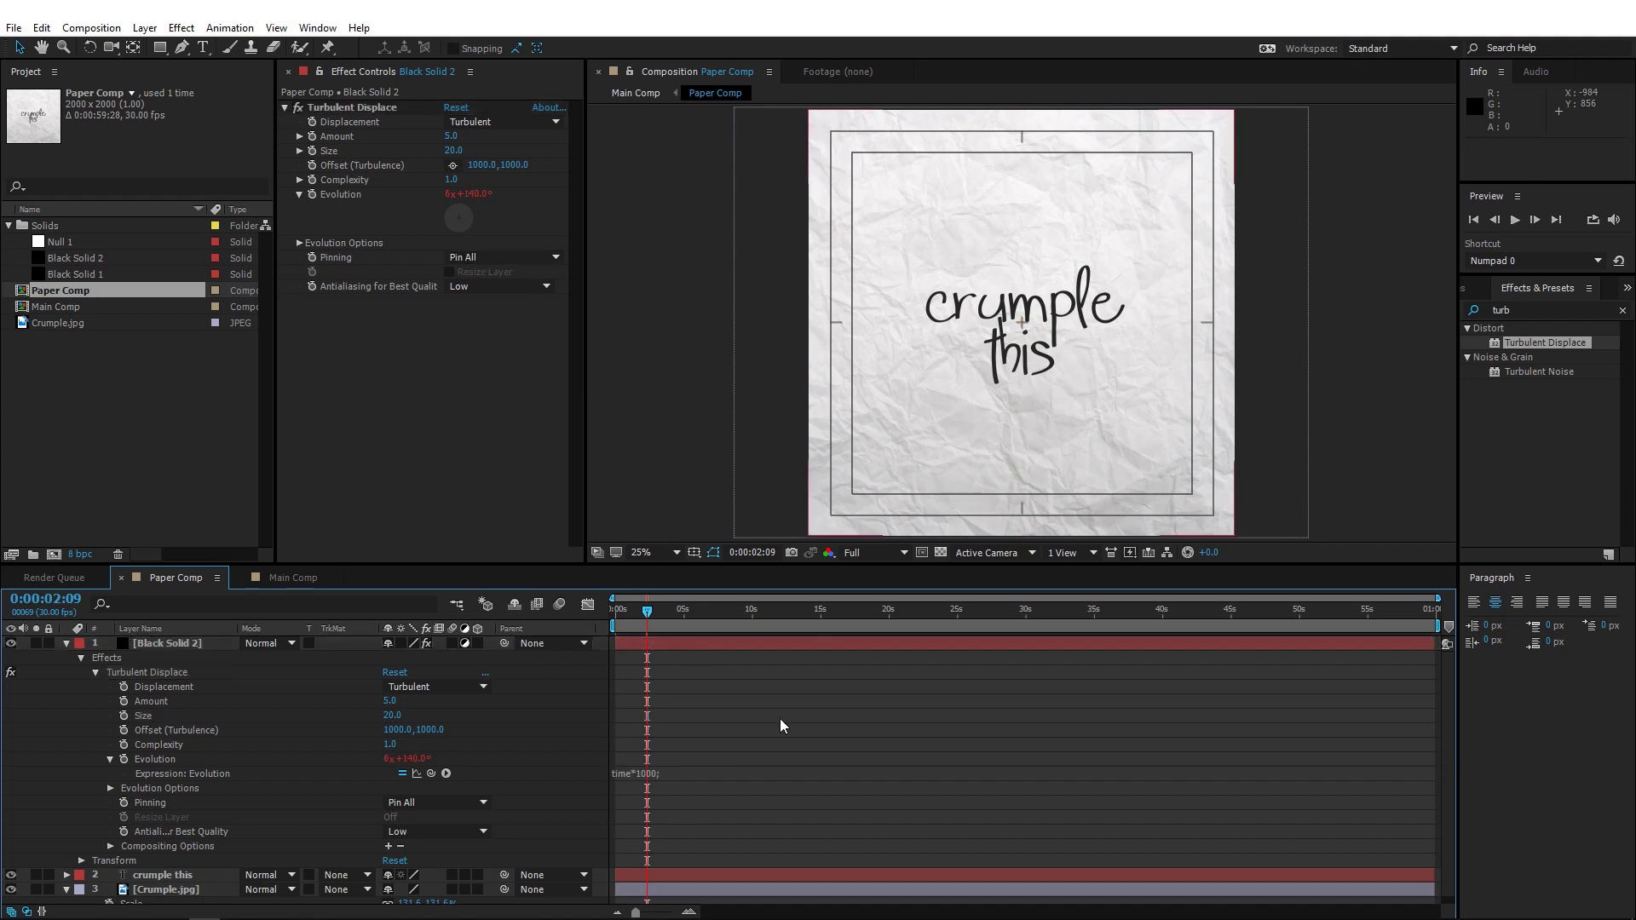
# - Play a preview of Paper Comp to check the jittering Turbulent Displace motion on the crumple this text
pyautogui.press('space')
pyautogui.press('/')
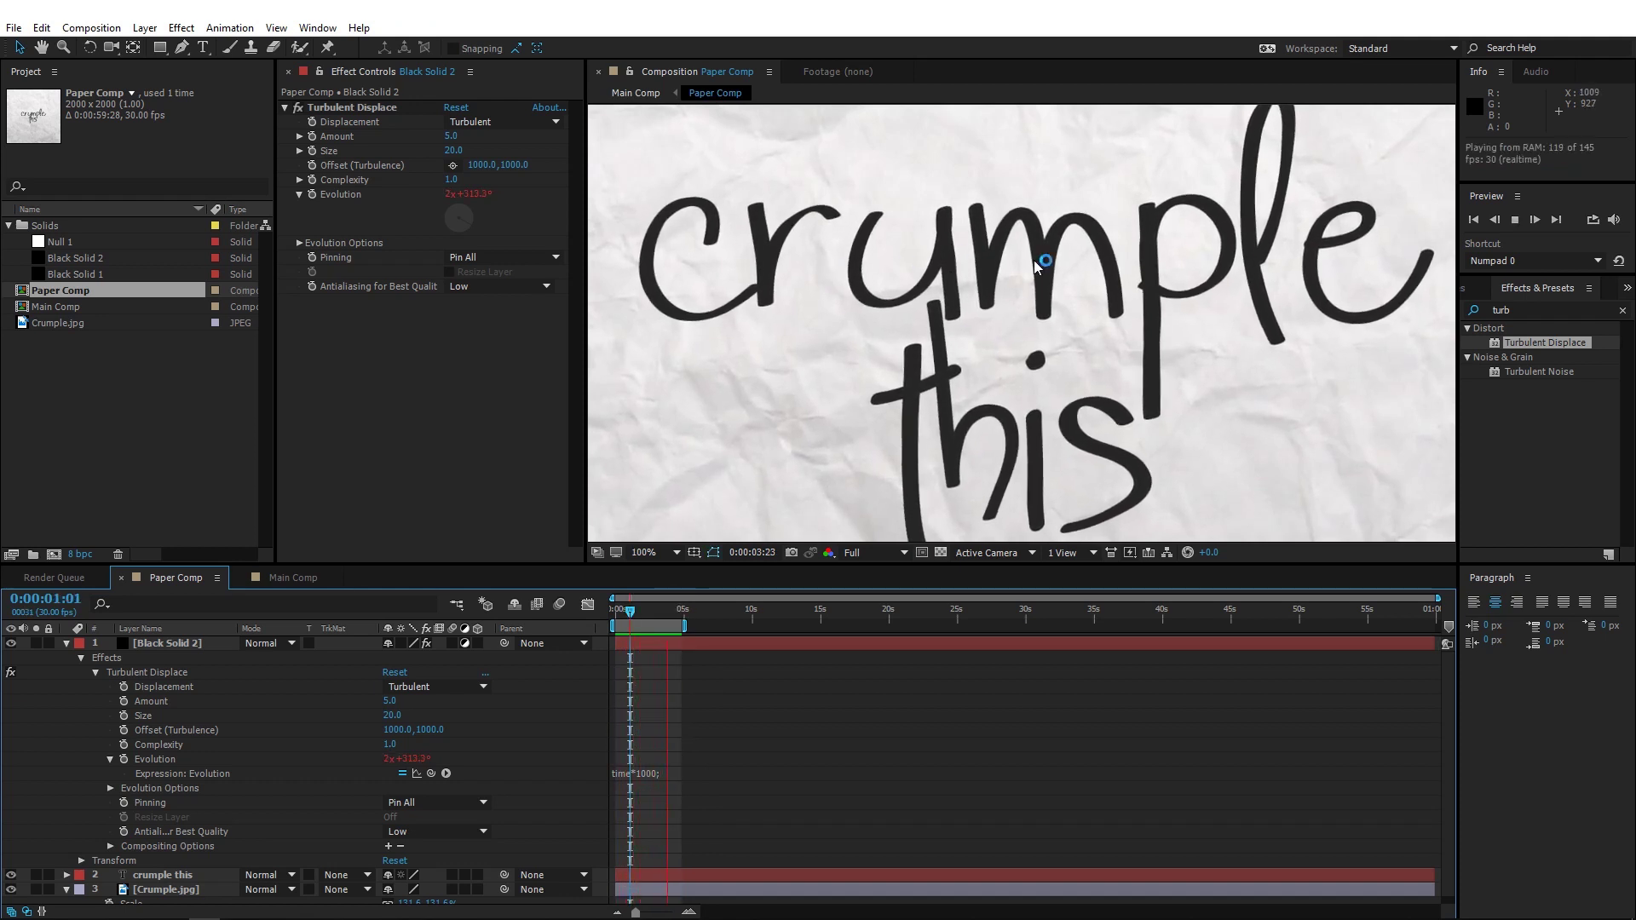
pyautogui.press(',')
pyautogui.press(',')
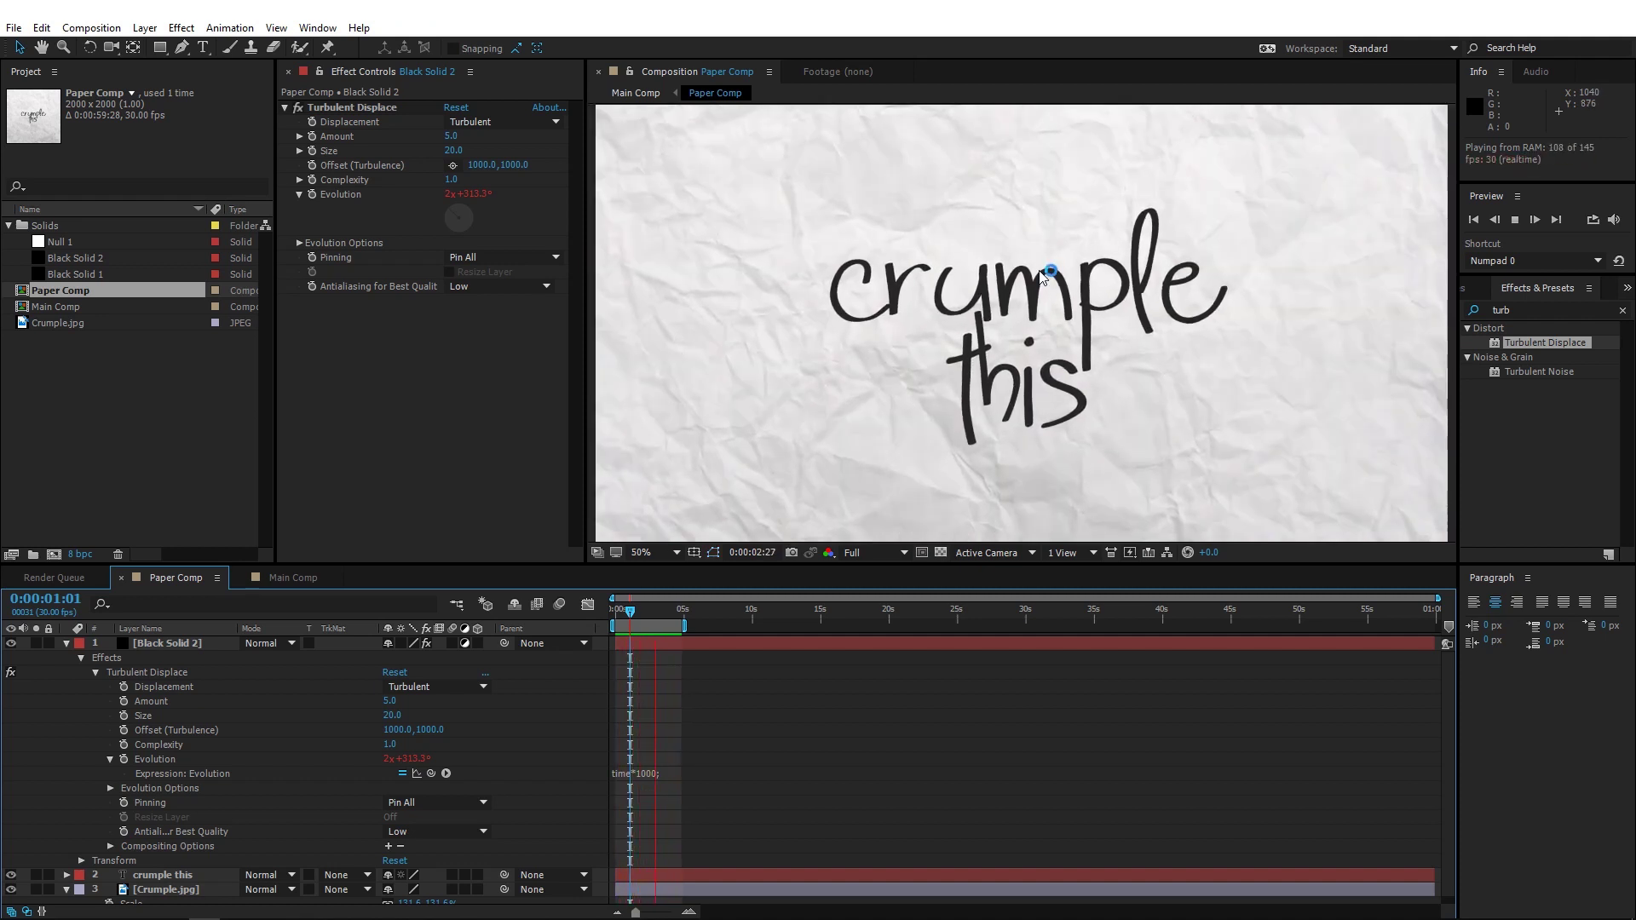
pyautogui.press(',')
pyautogui.press(',')
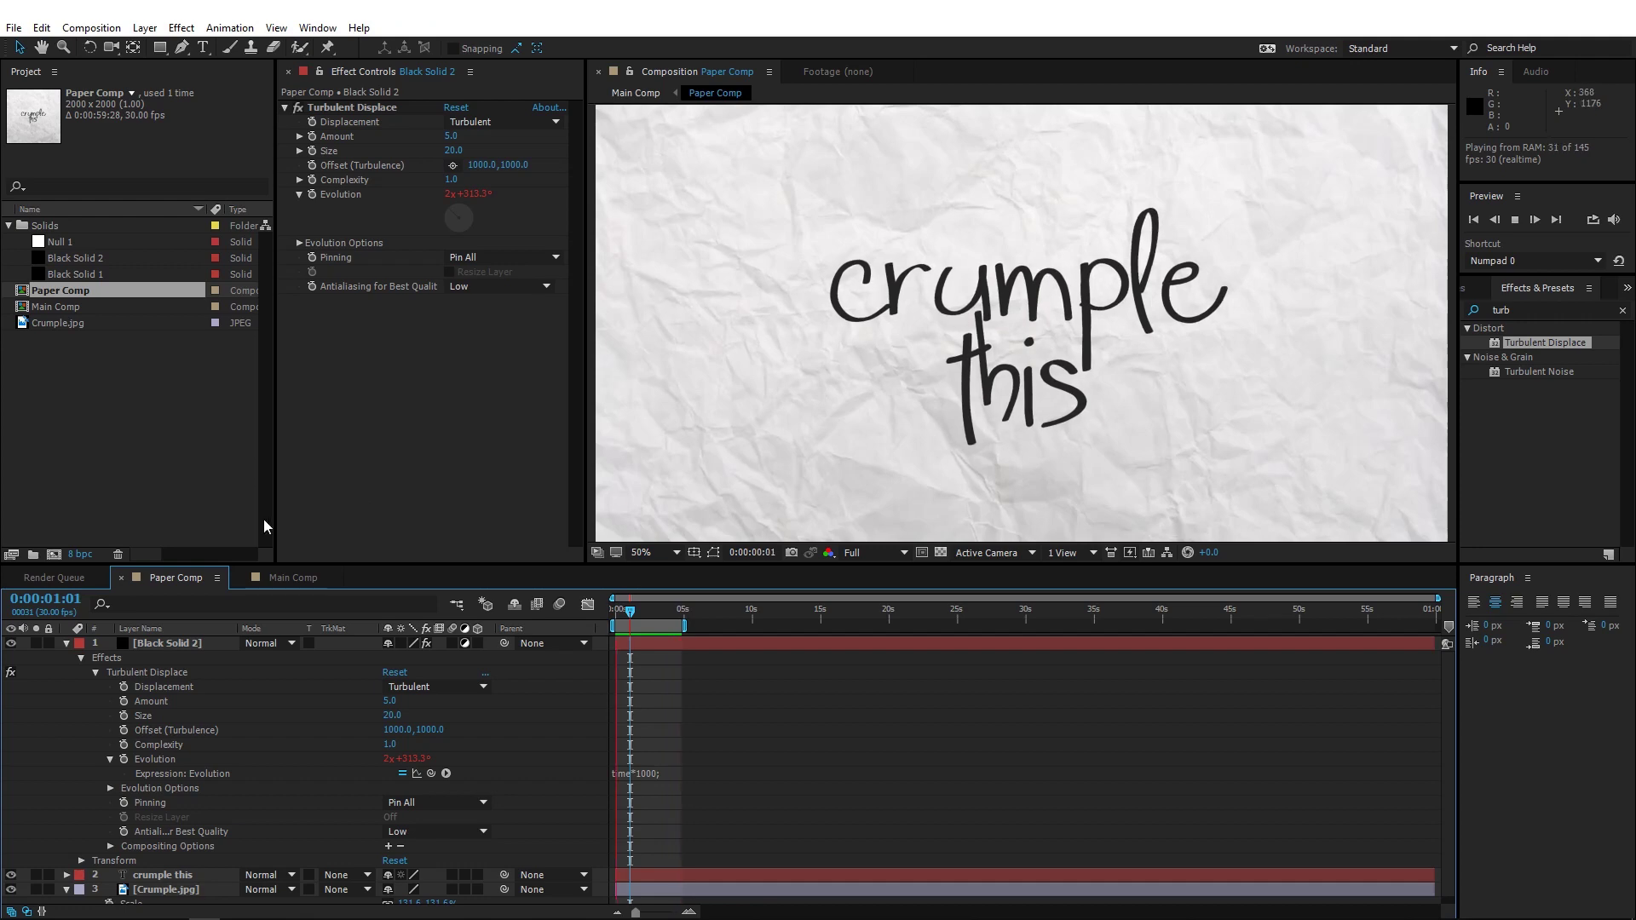
# - Switch to Main Comp and preview the yellow paper crumpling with the jittering text
pyautogui.click(273, 576)
pyautogui.press('.')
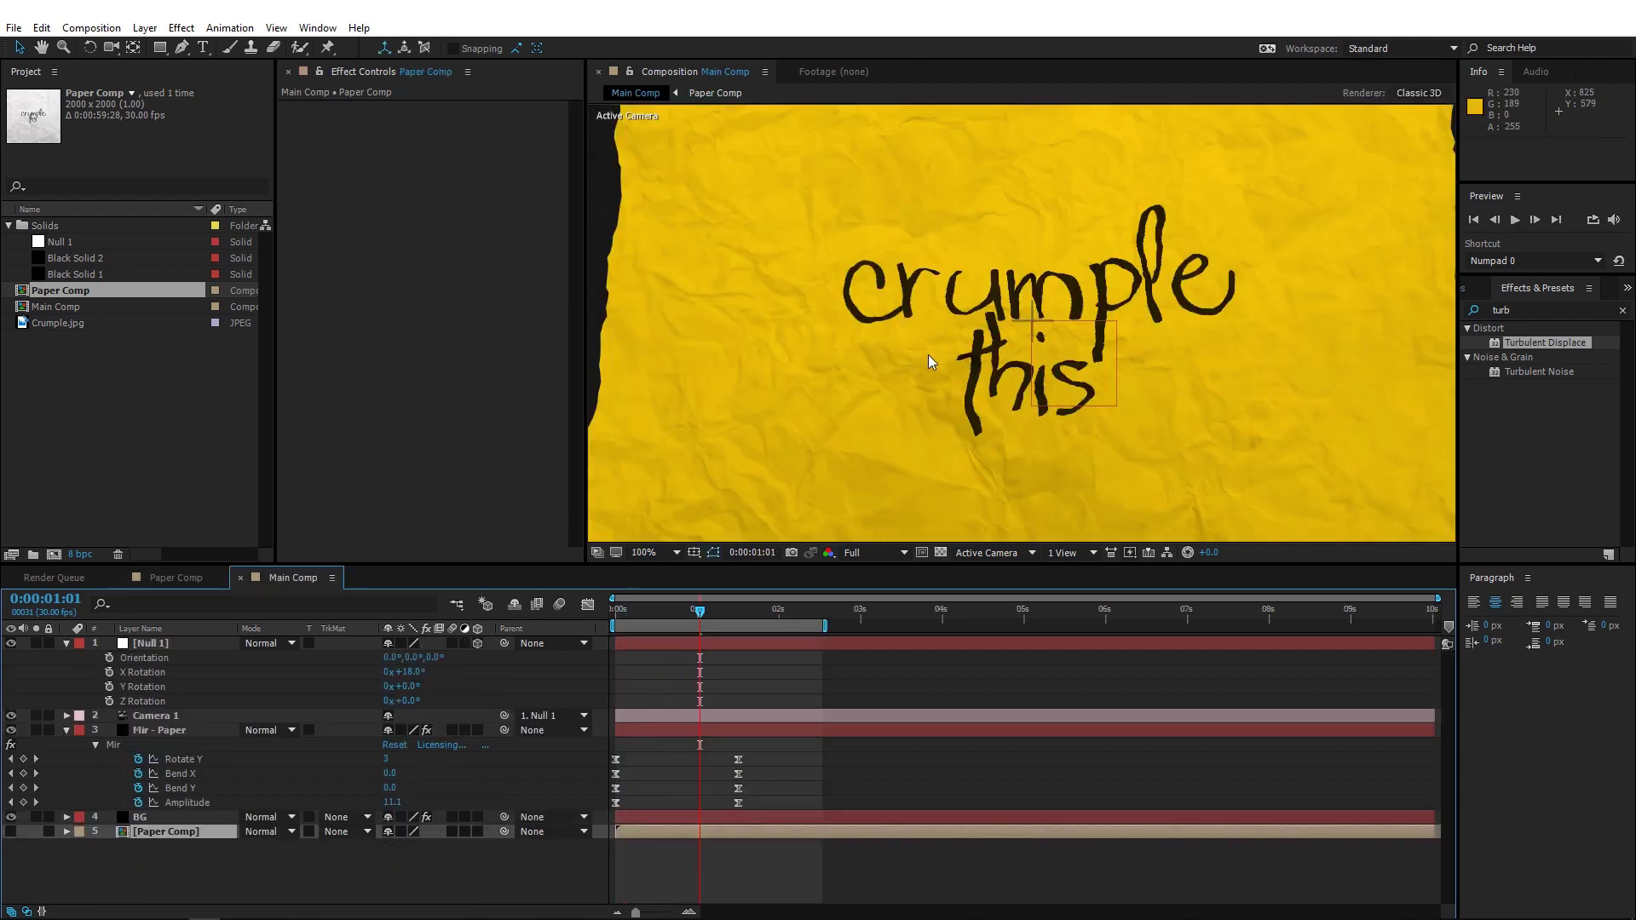
pyautogui.press('space')
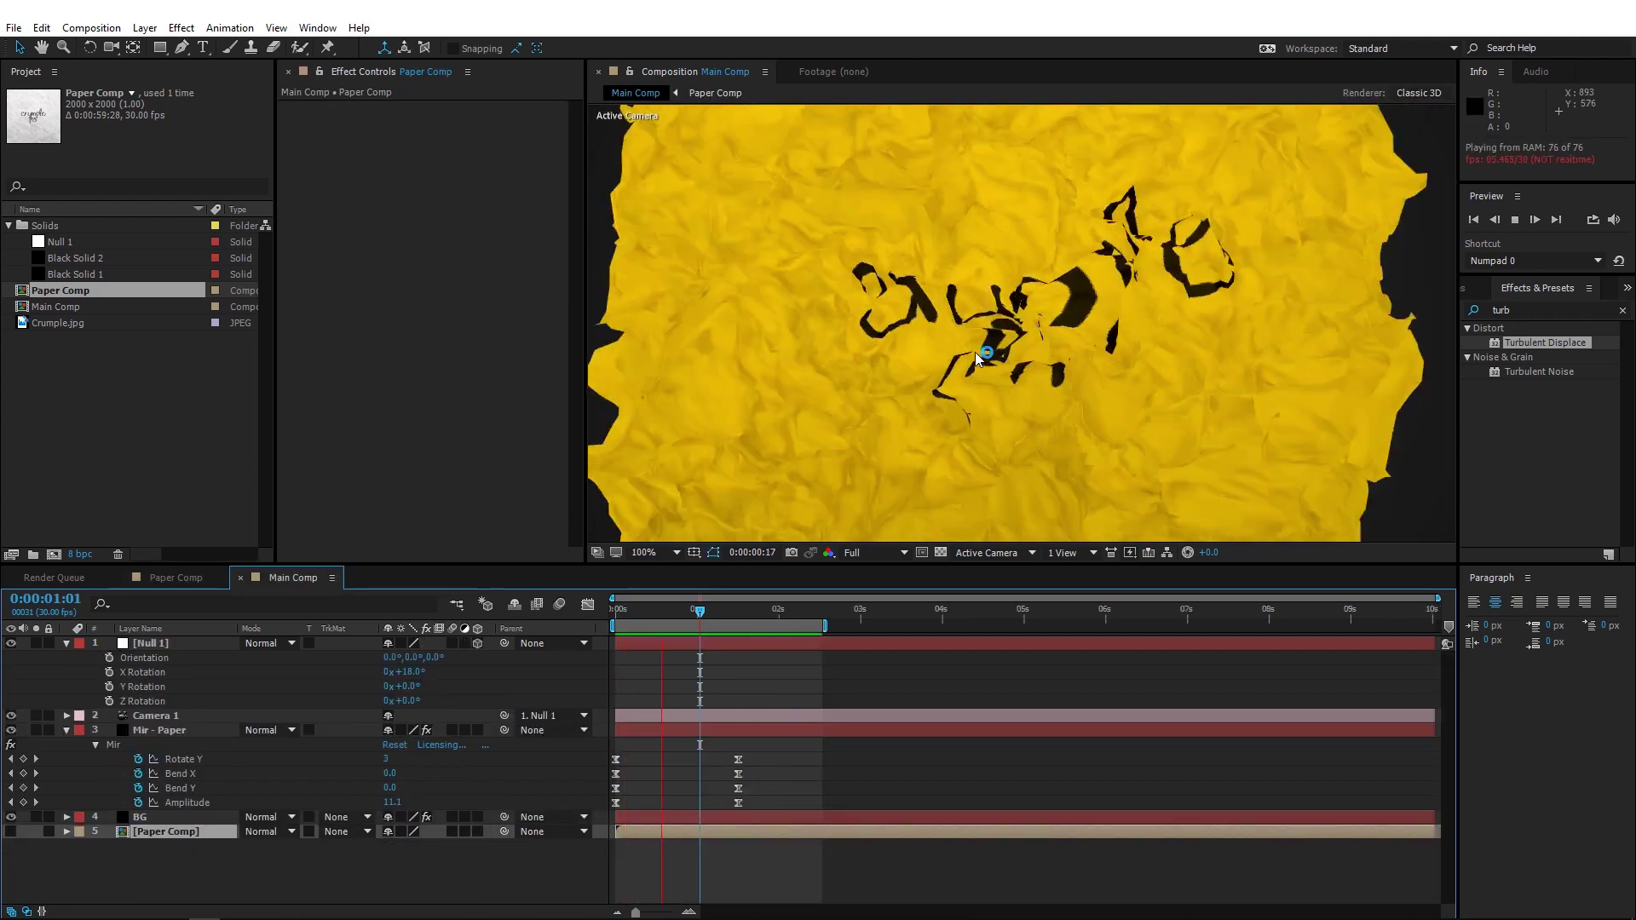
pyautogui.press(',')
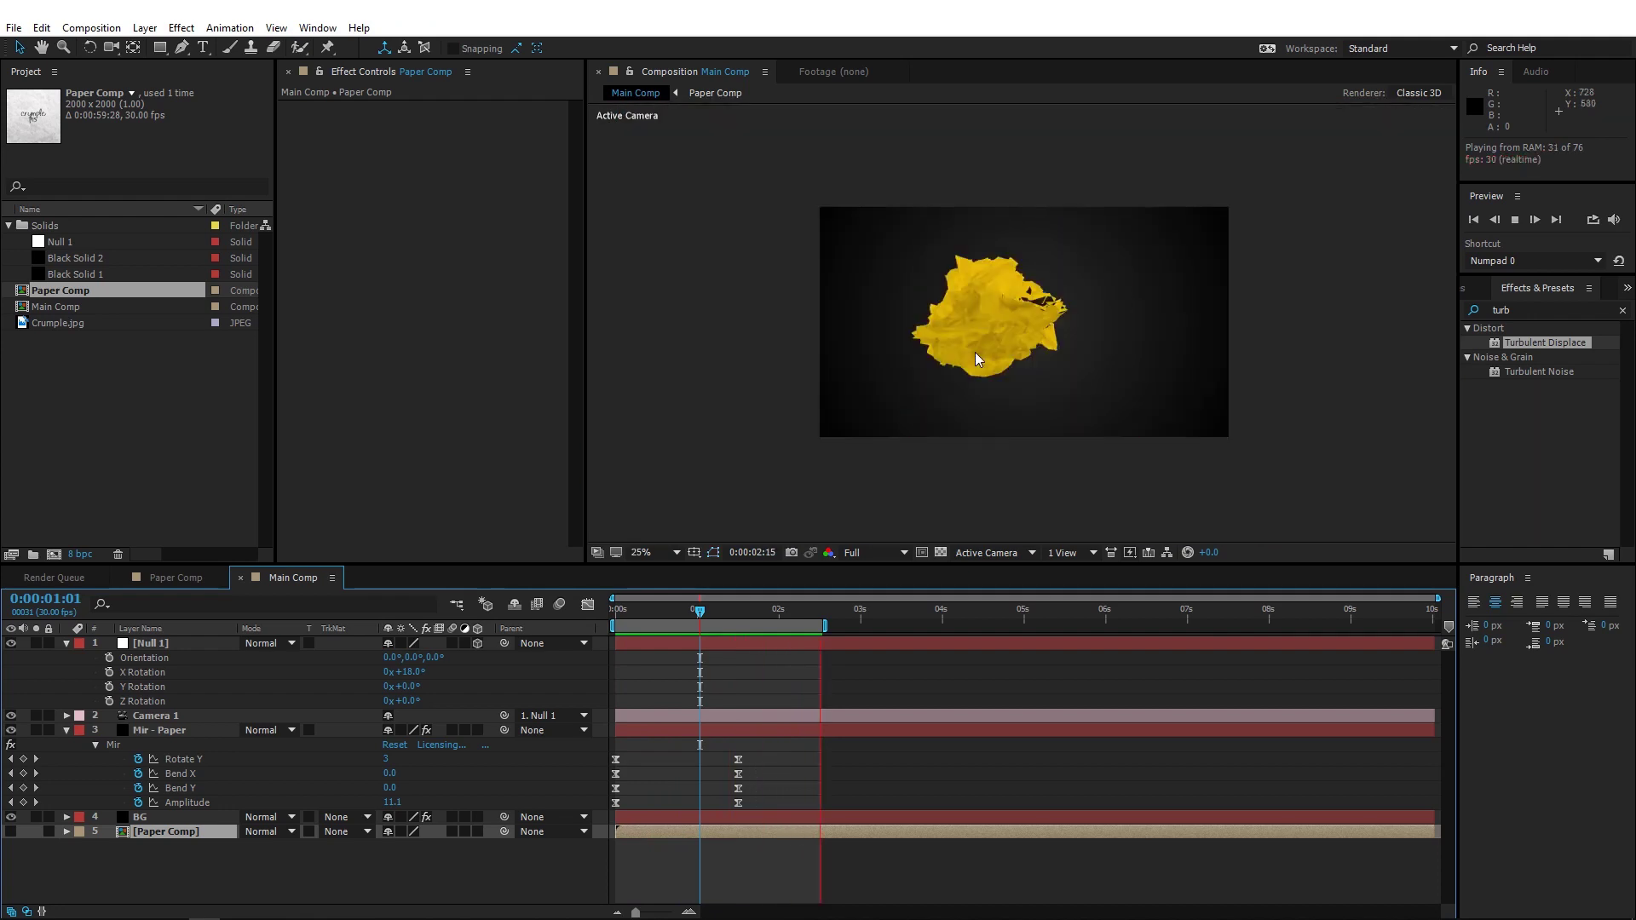